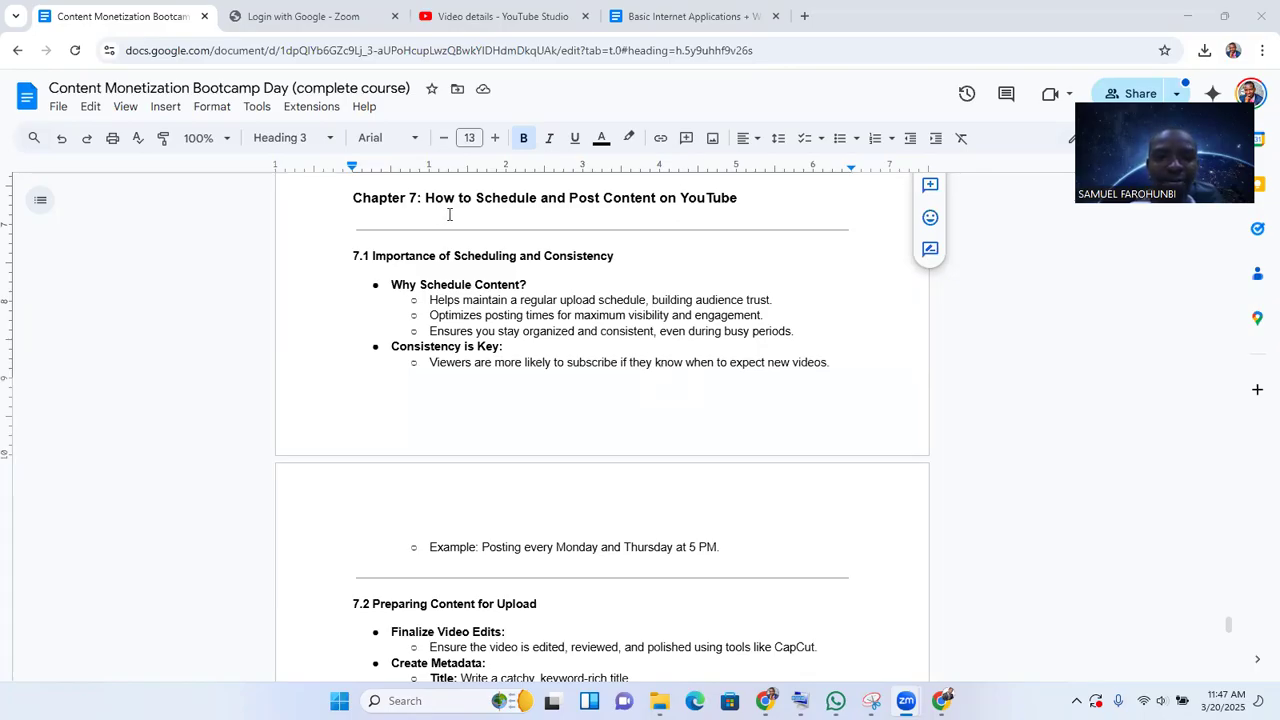
Step: Highlight the Chapter 7 title "How to Schedule and Post Content on YouTube" in the course document, then clear the selection
{"action": "mouse_move", "coordinate": [427, 197]}
{"action": "left_mouse_down"}
{"action": "mouse_move", "coordinate": [660, 211]}
{"action": "mouse_move", "coordinate": [731, 199]}
{"action": "left_mouse_up"}
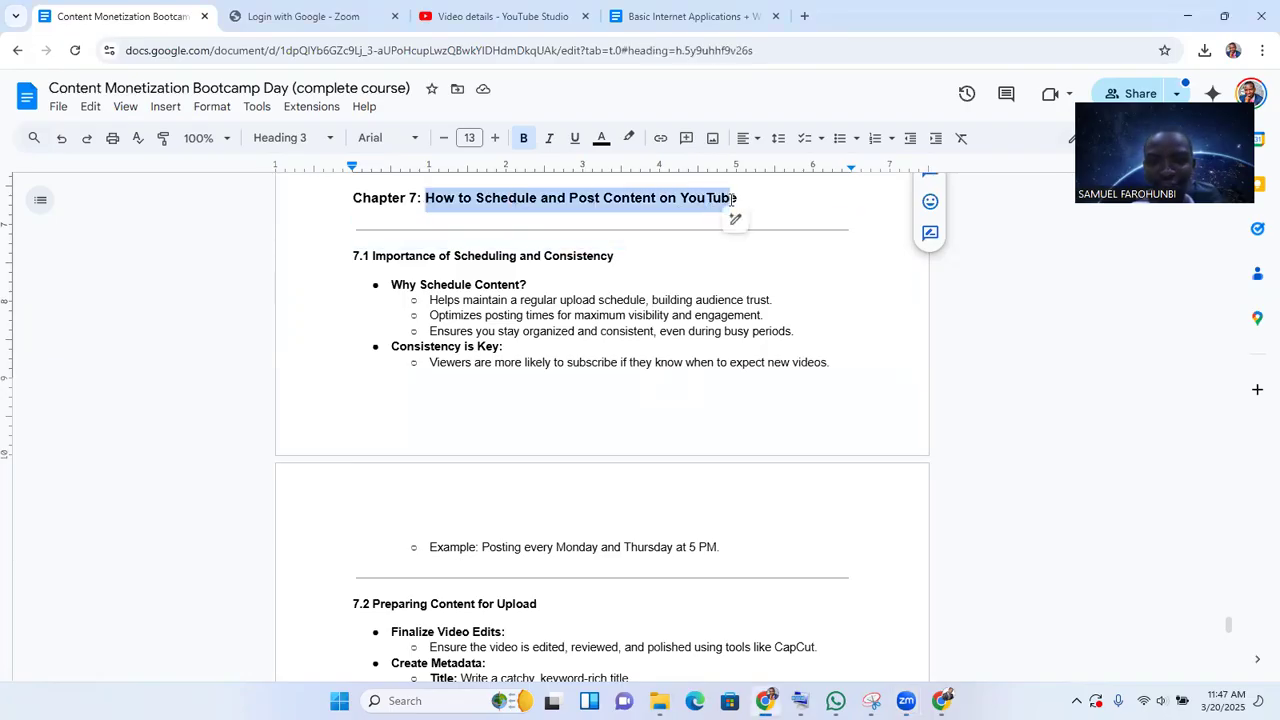
{"action": "left_click", "coordinate": [551, 292]}
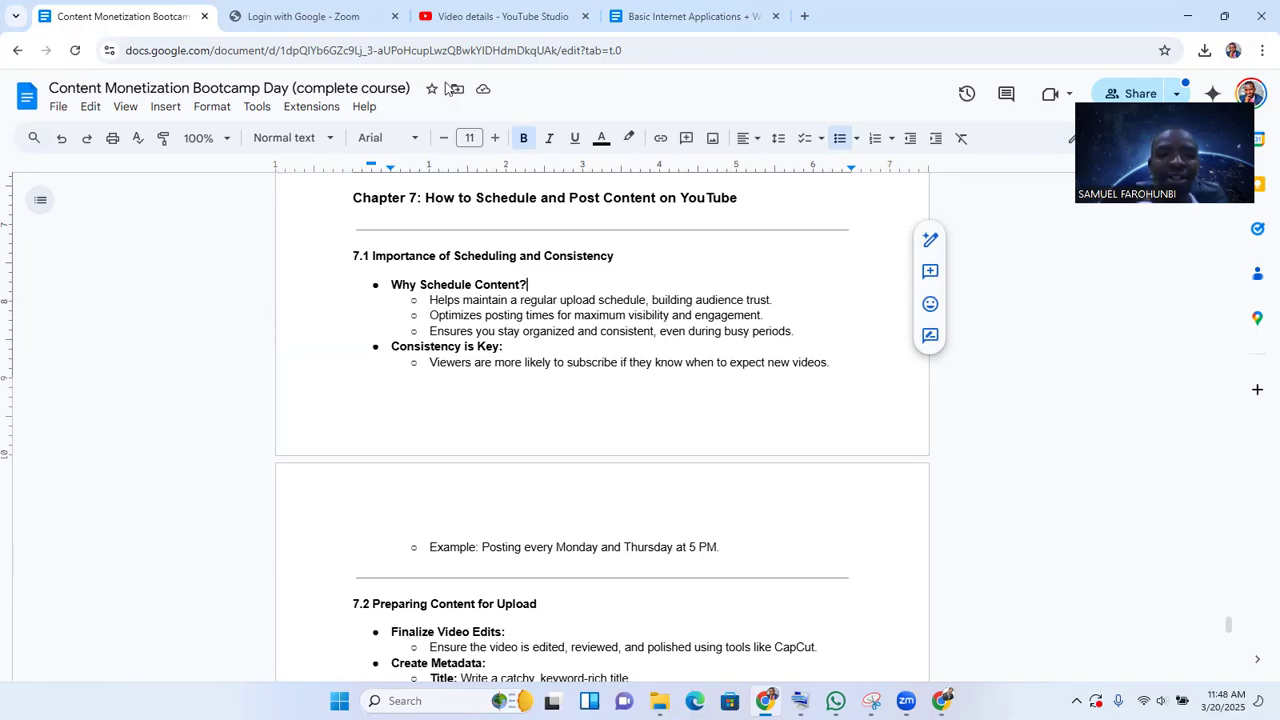
Step: Switch to YouTube Studio and go from the video details back to the channel dashboard
{"action": "left_click", "coordinate": [464, 24]}
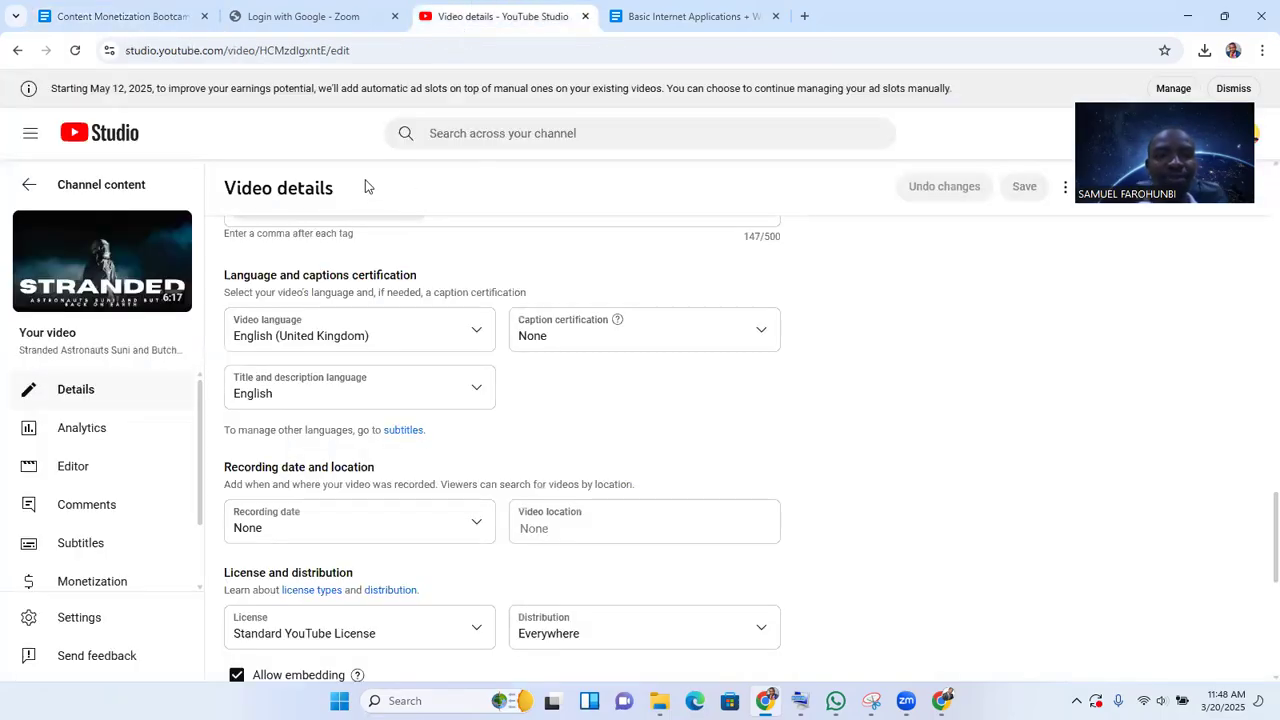
{"action": "left_click", "coordinate": [28, 186]}
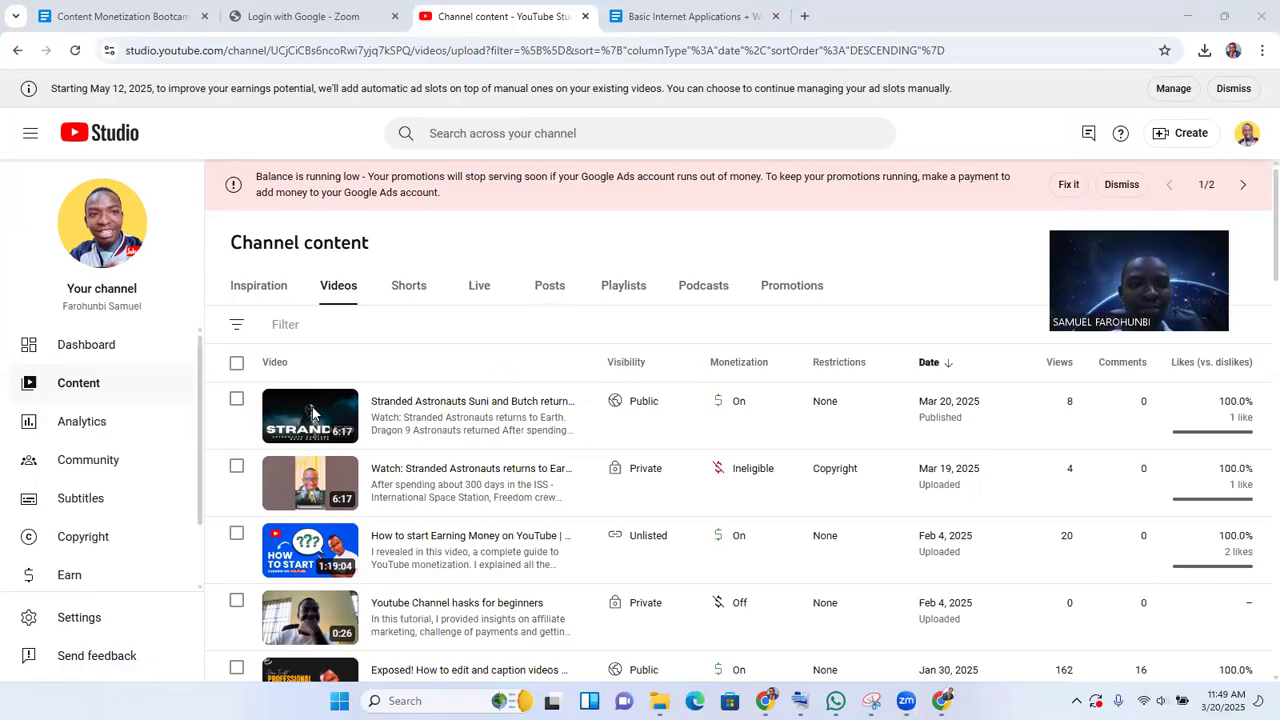
{"action": "left_click", "coordinate": [62, 344]}
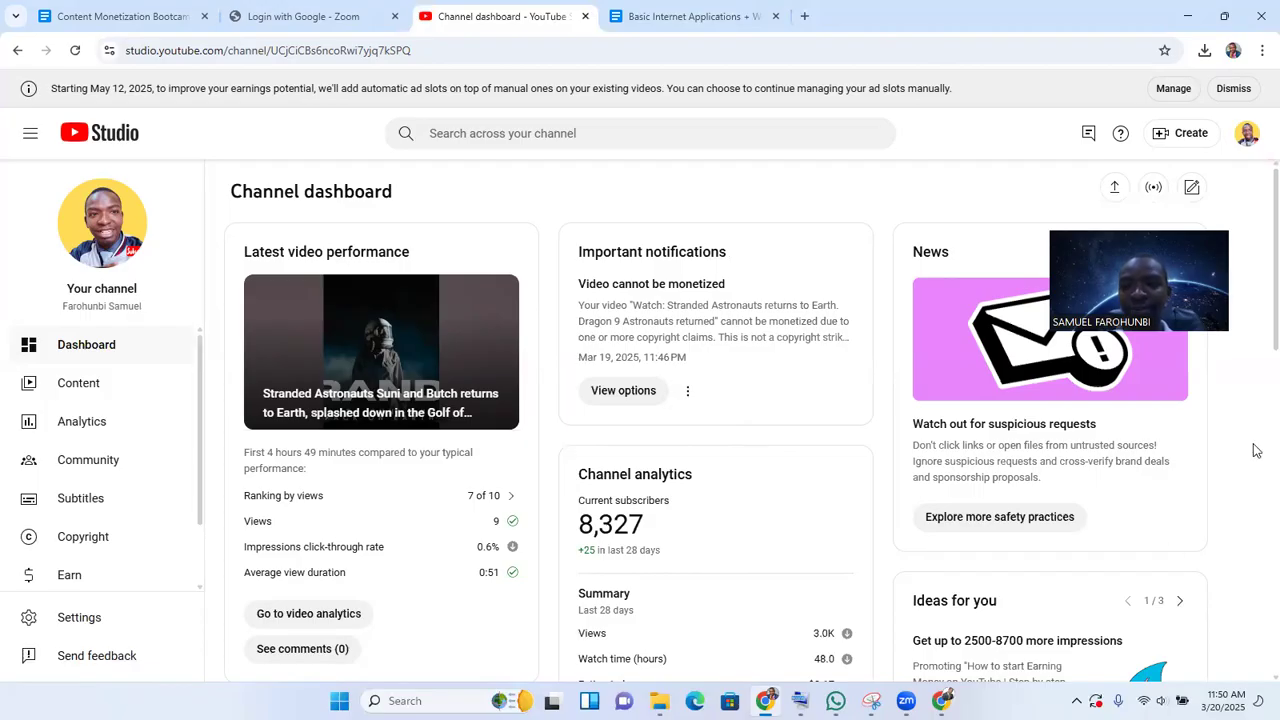
{"action": "key", "text": "Down"}
{"action": "key", "text": "Down"}
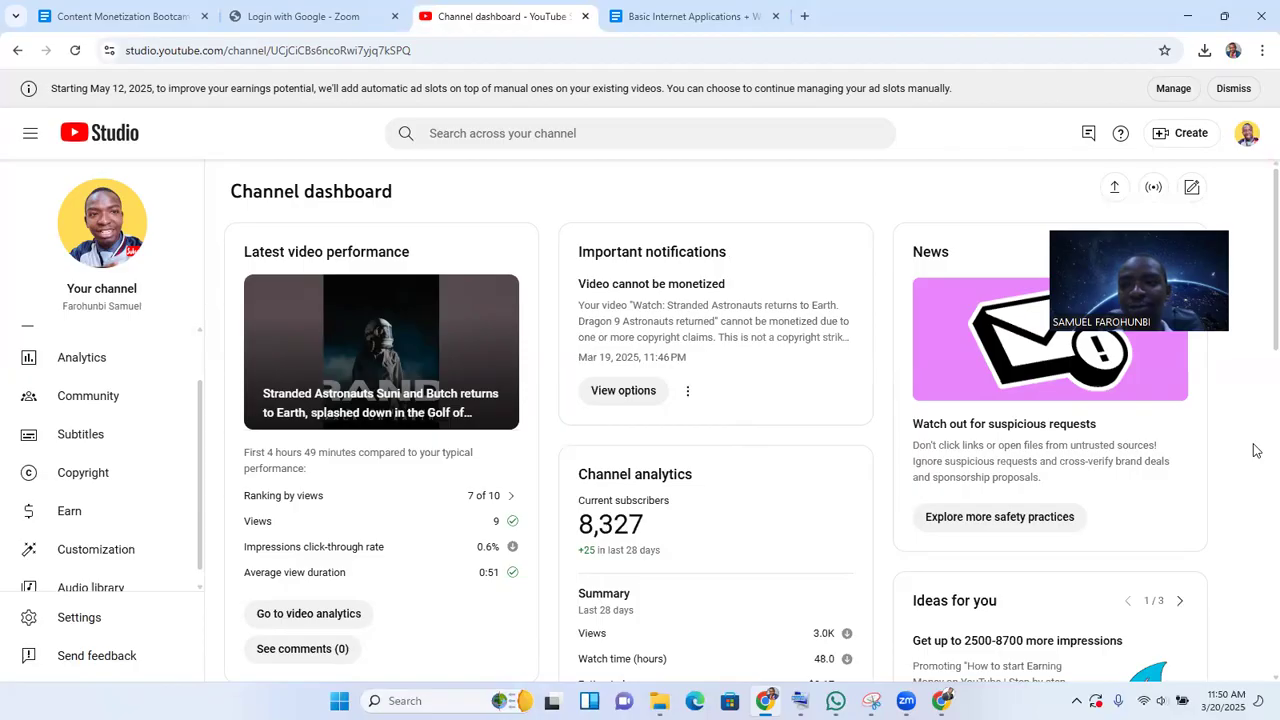
Step: Start a new video upload and browse to the 2025-03-20 10.41.31 recording folder inside Documents > Zoom
{"action": "left_click", "coordinate": [1168, 142]}
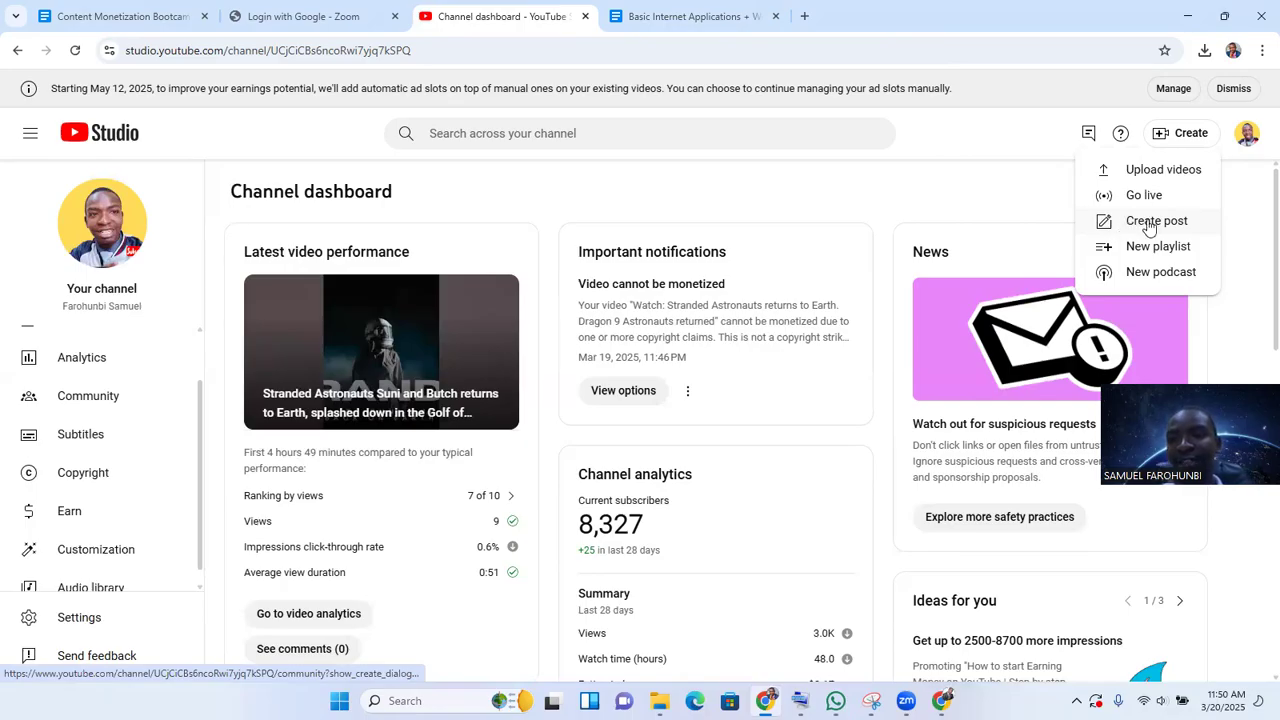
{"action": "left_click", "coordinate": [1128, 172]}
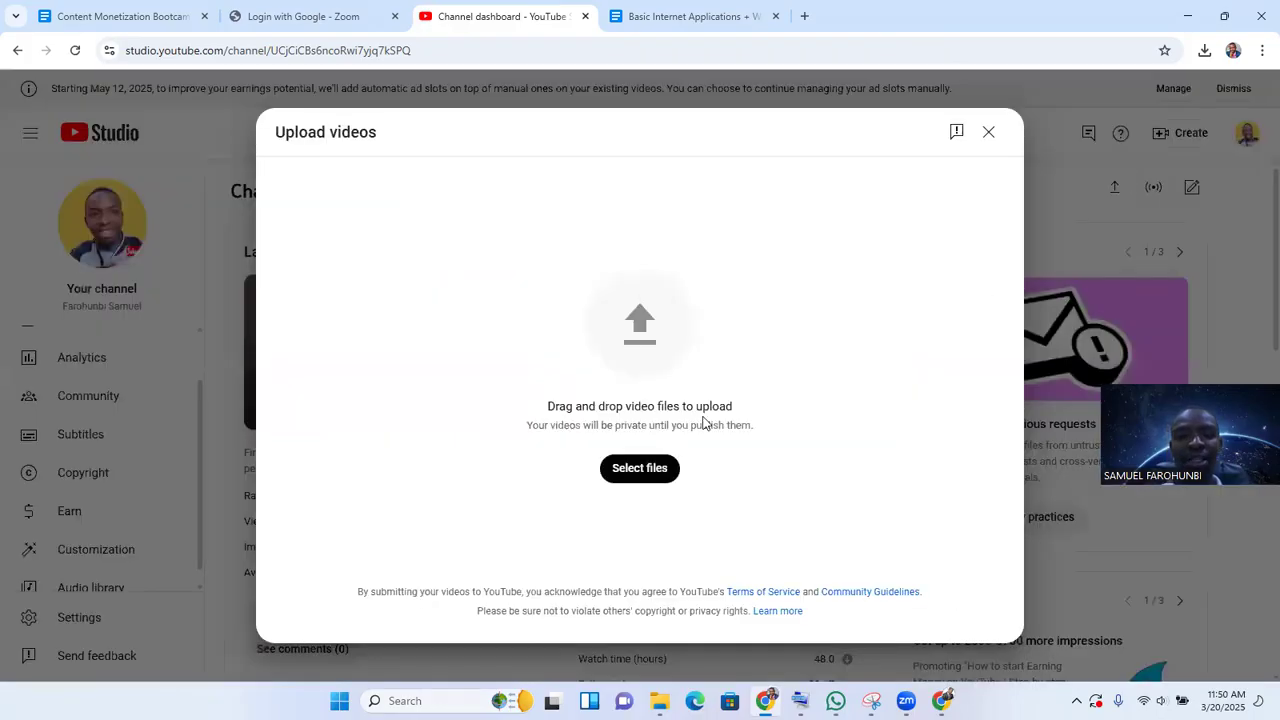
{"action": "left_click", "coordinate": [632, 467]}
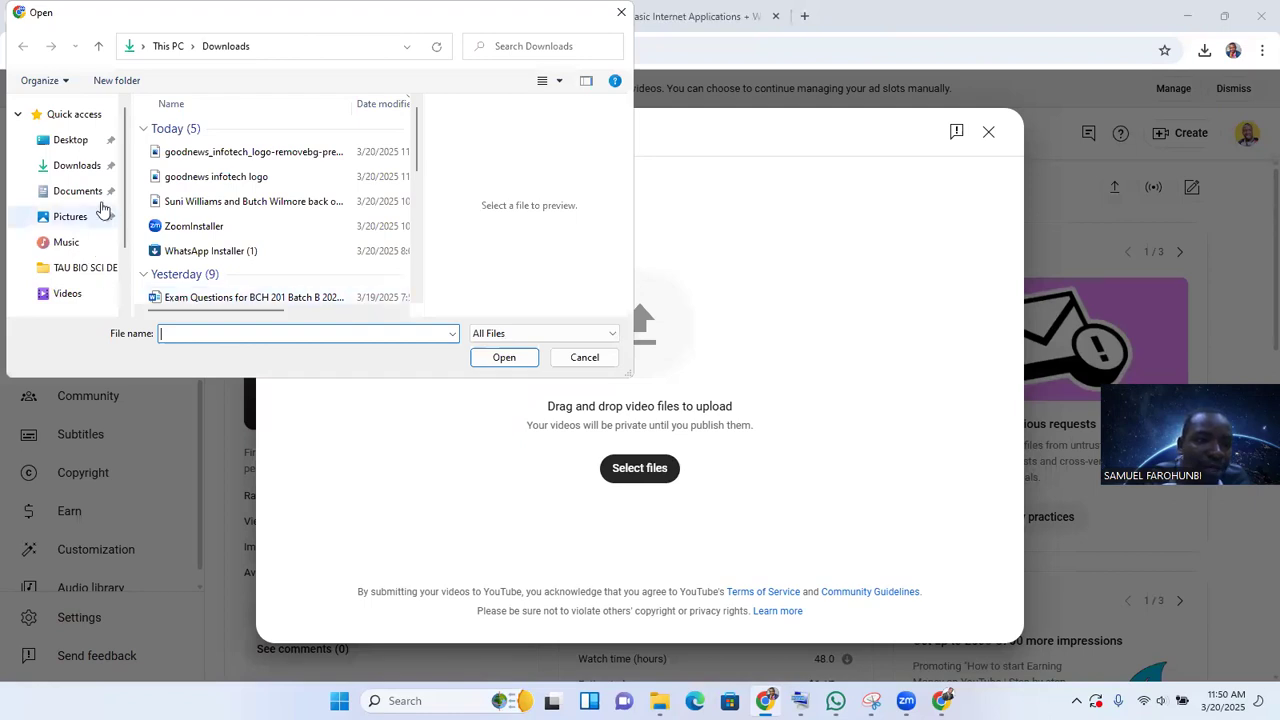
{"action": "left_click", "coordinate": [83, 196]}
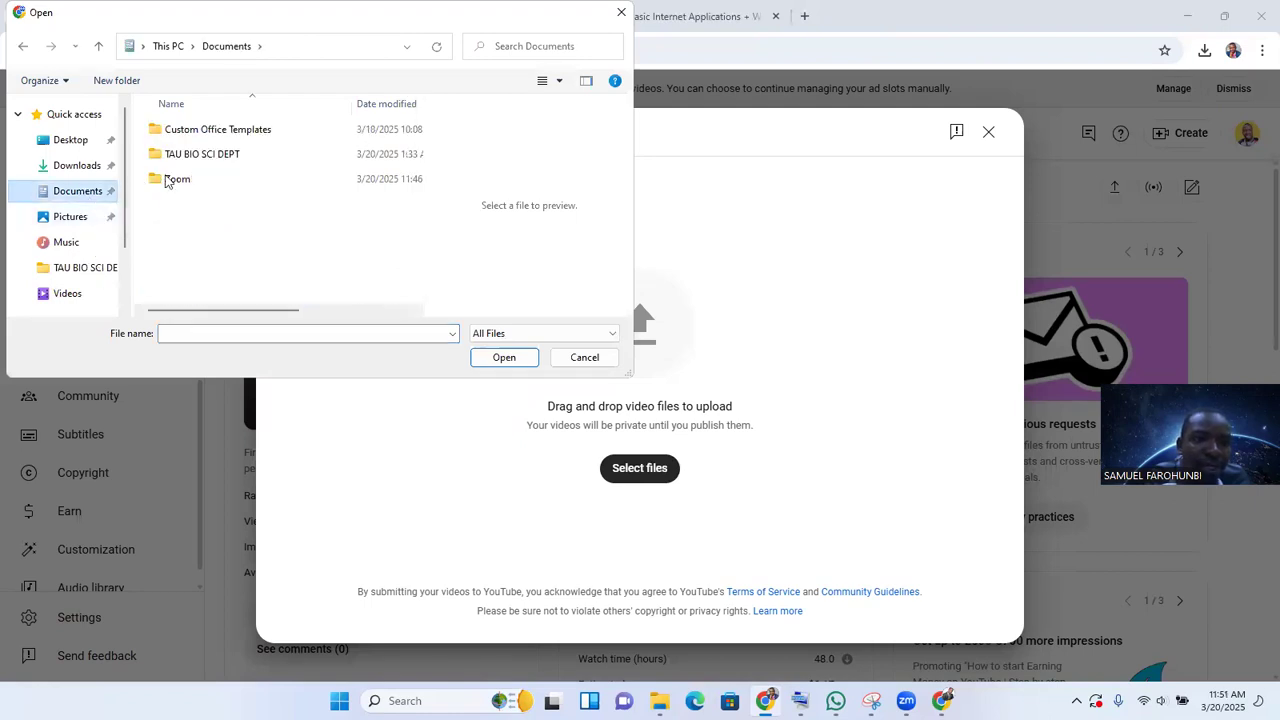
{"action": "double_click", "coordinate": [178, 184]}
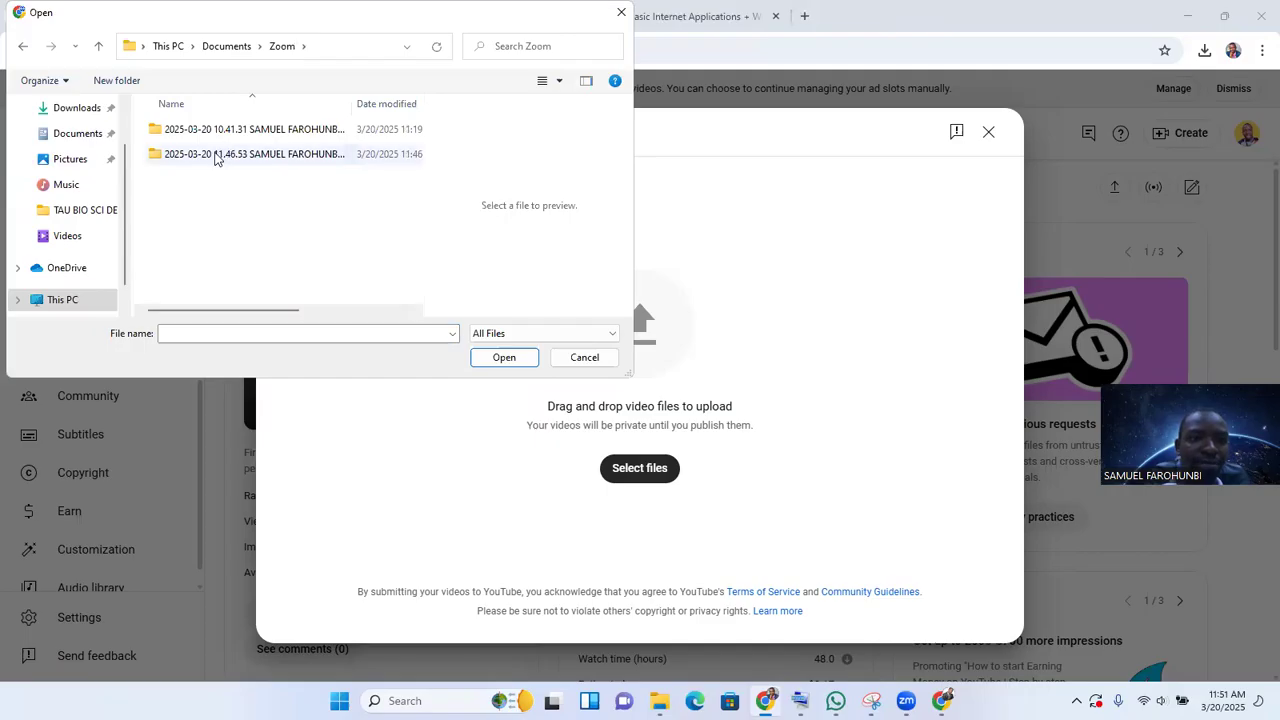
{"action": "double_click", "coordinate": [215, 156]}
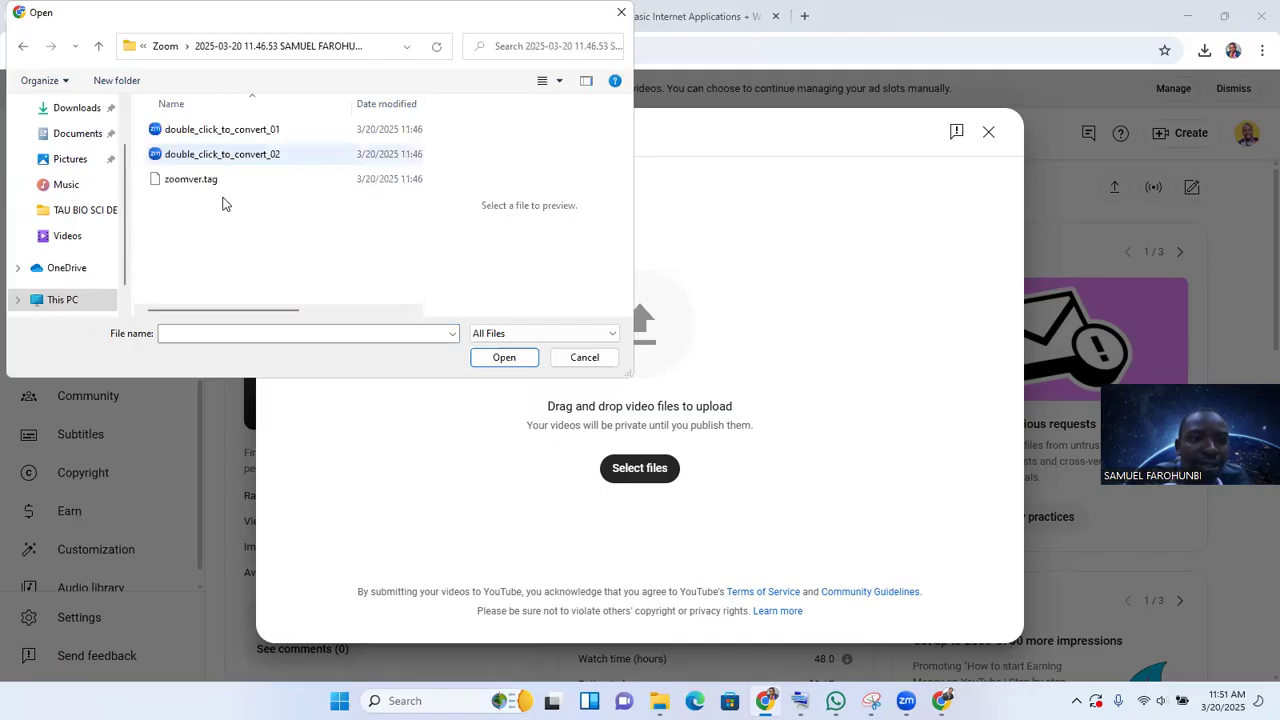
{"action": "left_click", "coordinate": [100, 50]}
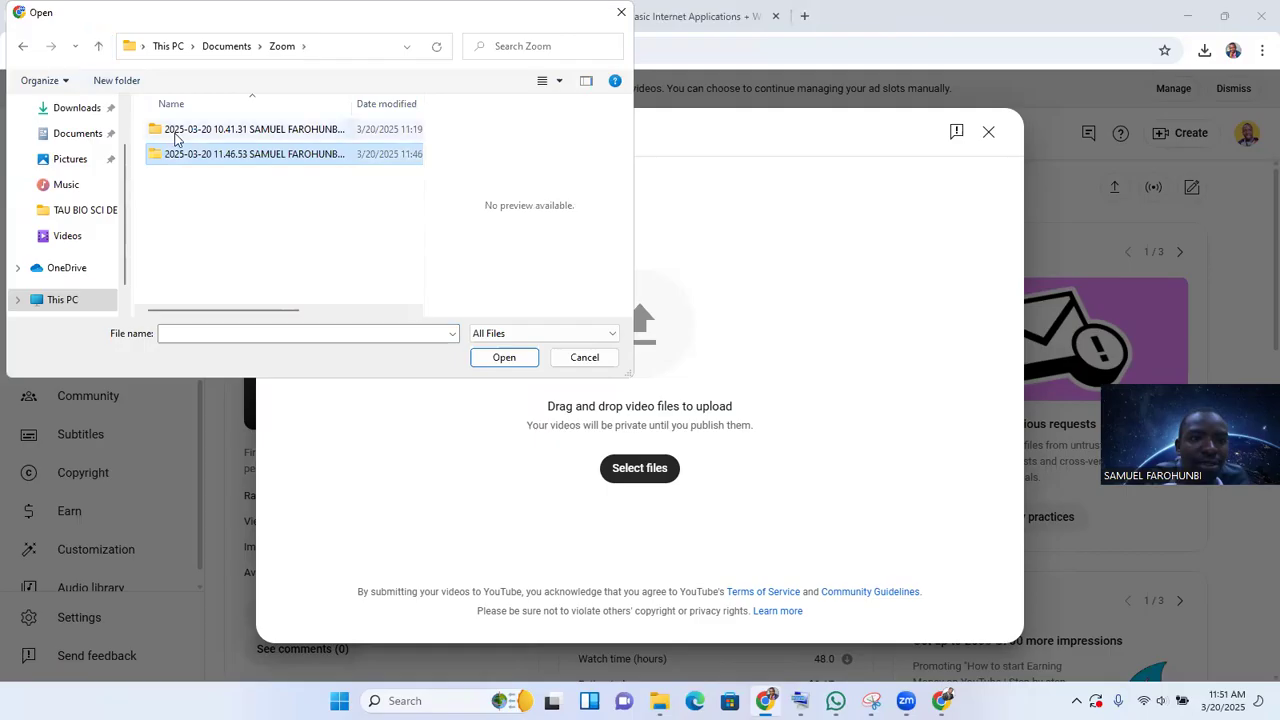
{"action": "double_click", "coordinate": [175, 135]}
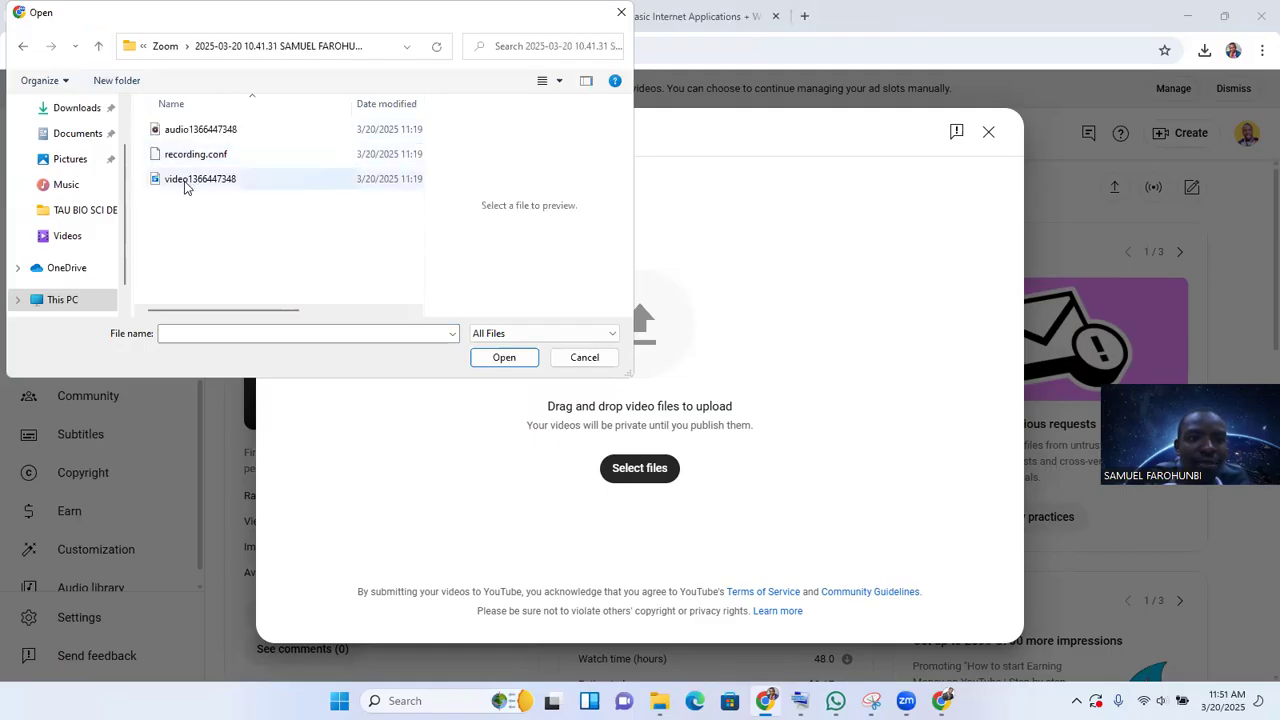
{"action": "left_click", "coordinate": [184, 186]}
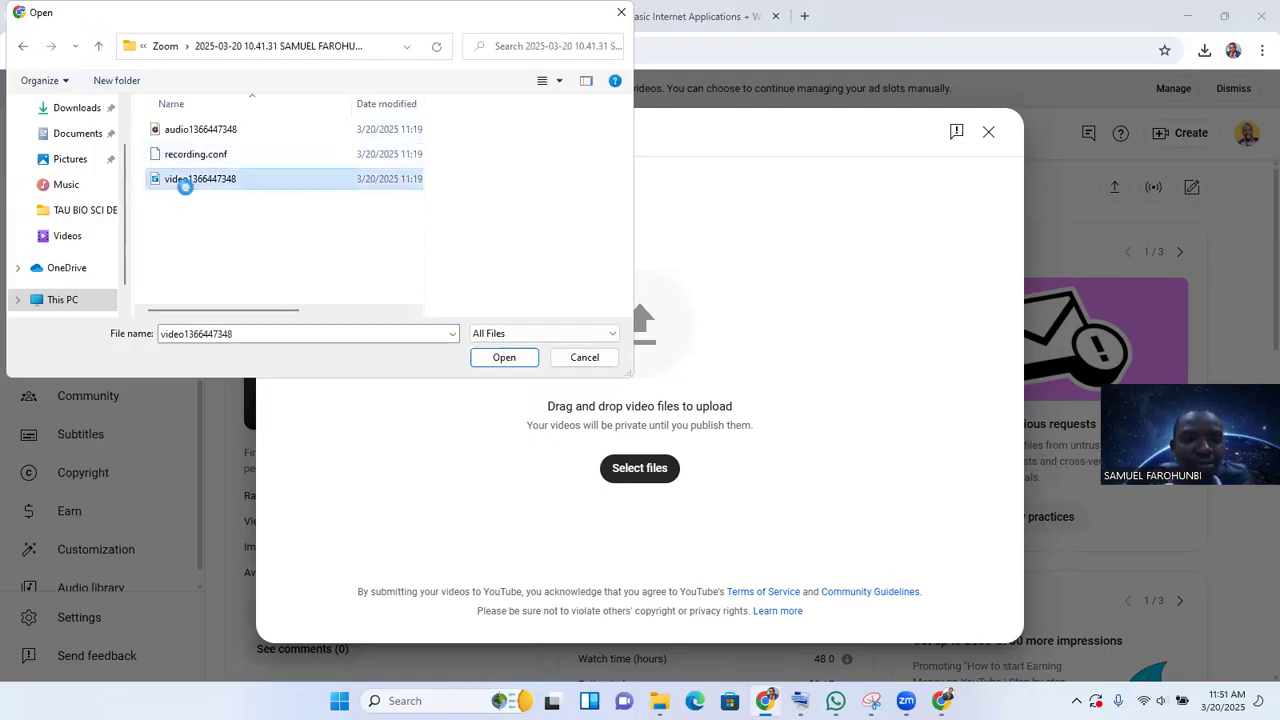
{"action": "right_click", "coordinate": [184, 186]}
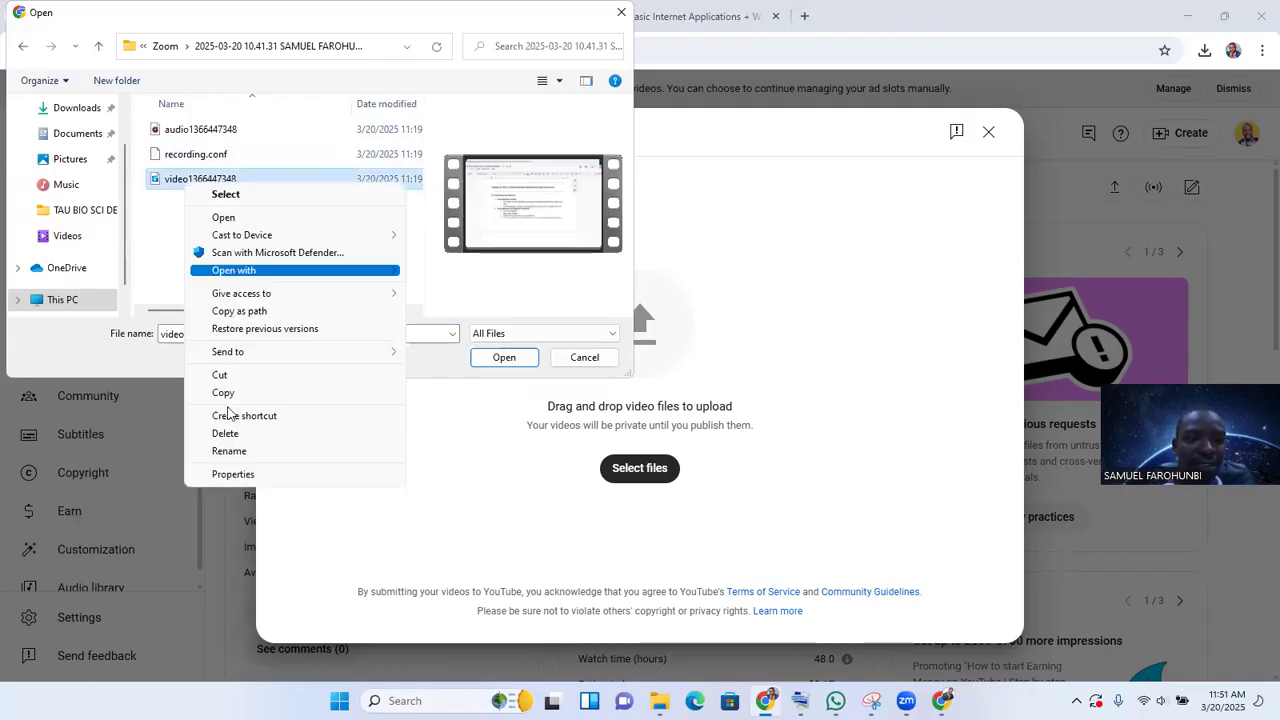
{"action": "left_click", "coordinate": [218, 451]}
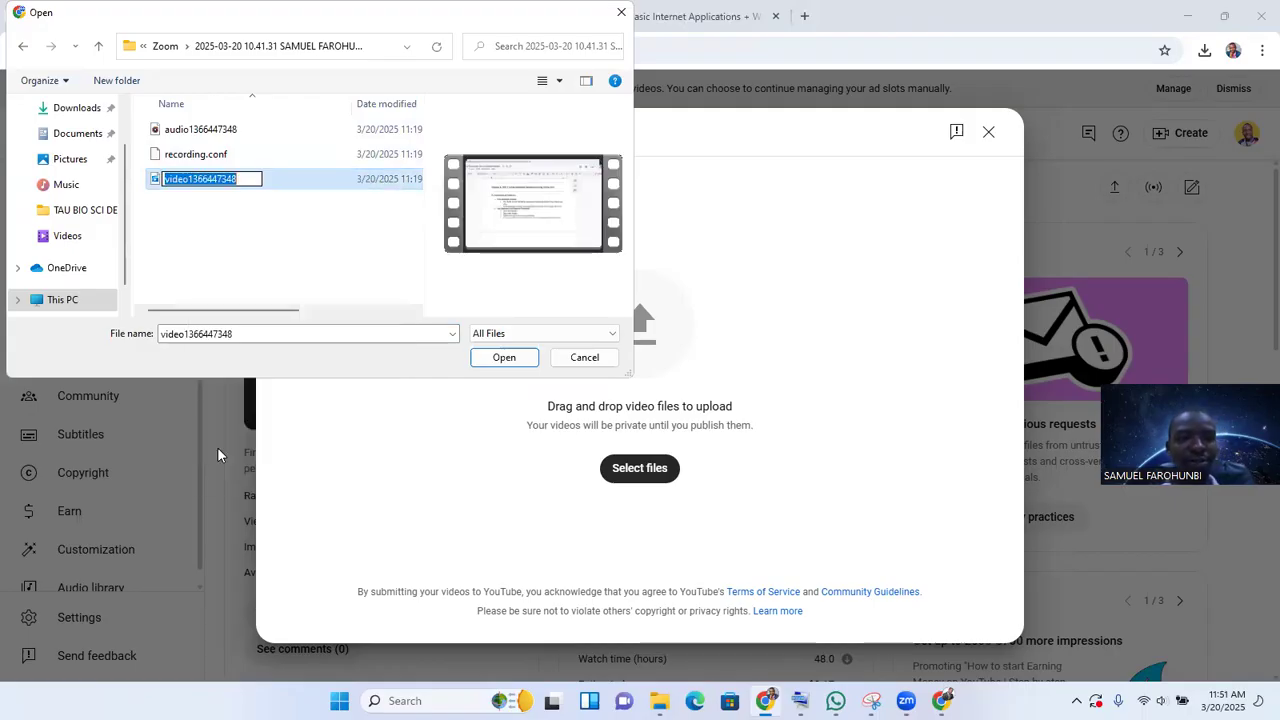
{"action": "type", "text": "H"}
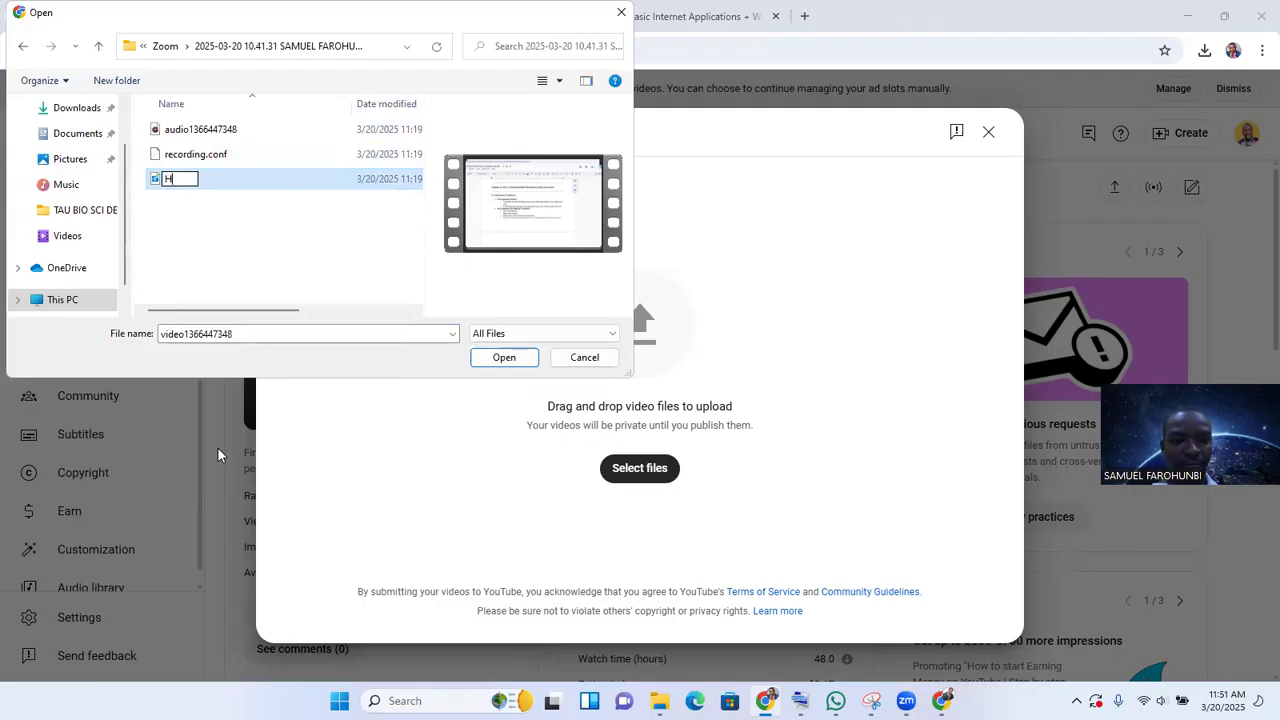
{"action": "type", "text": "ow t"}
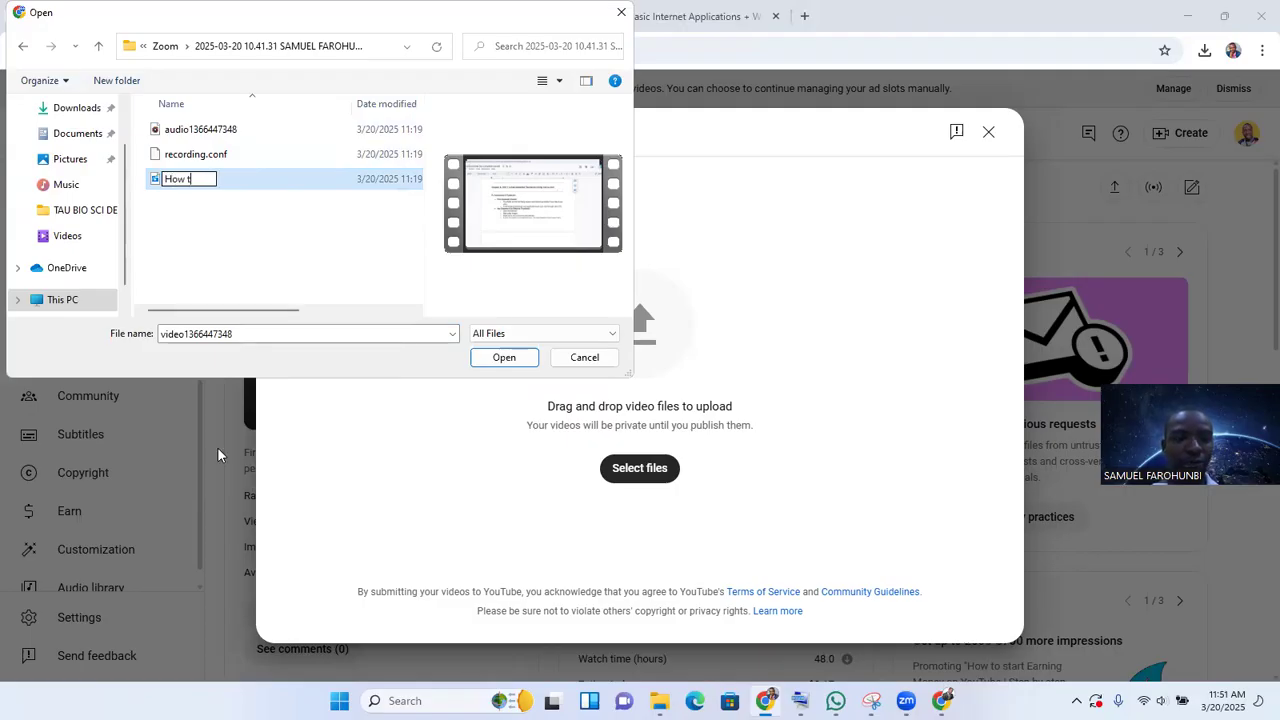
{"action": "type", "text": "o Create B"}
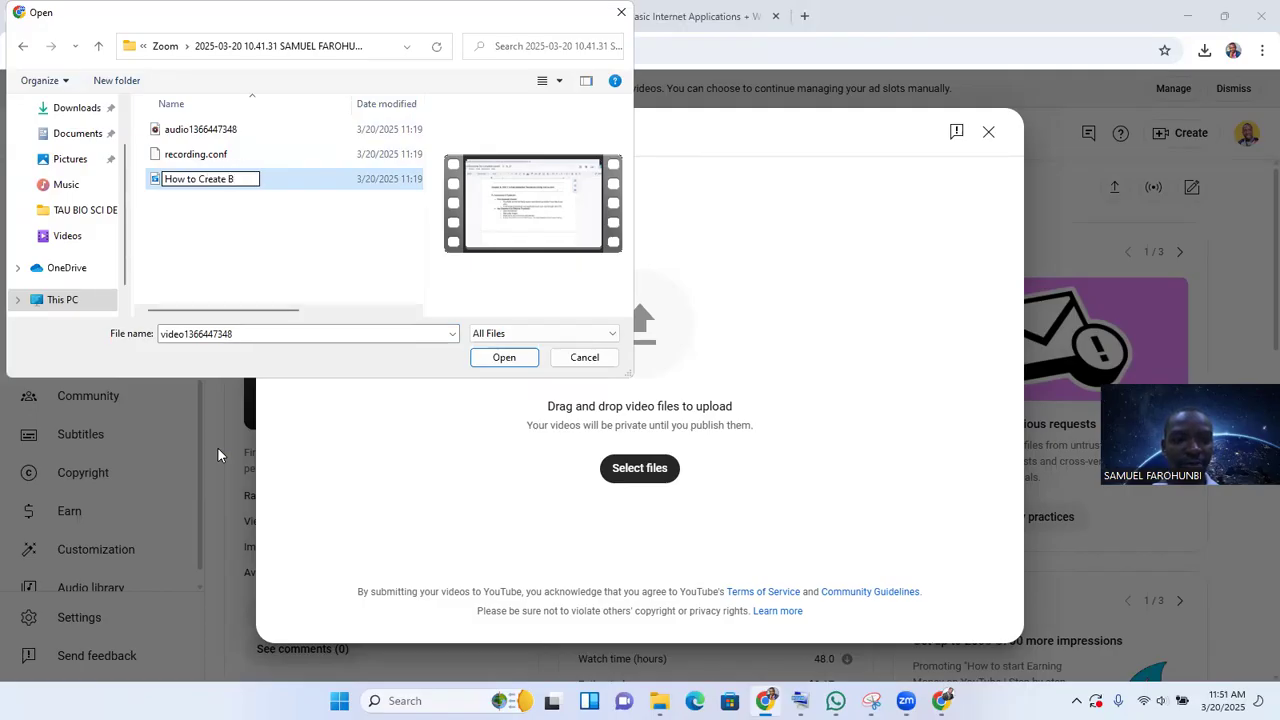
{"action": "type", "text": "eautiful Thu"}
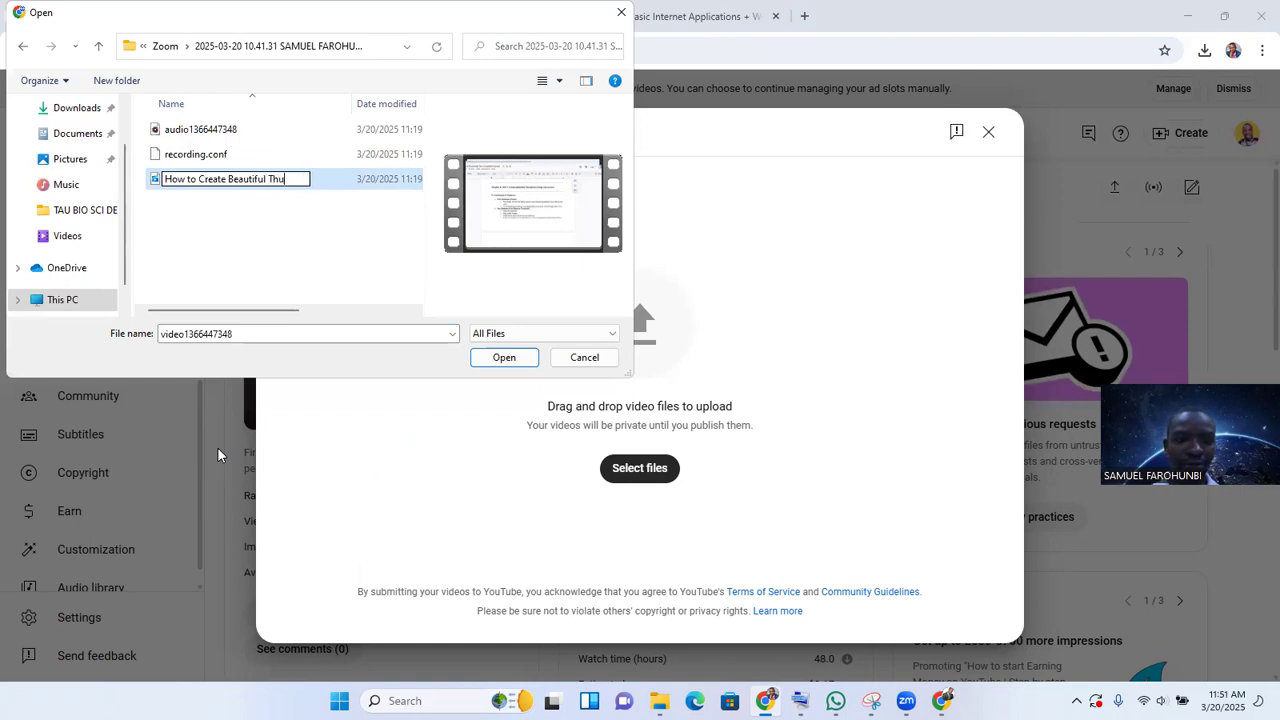
{"action": "type", "text": "mbnails f"}
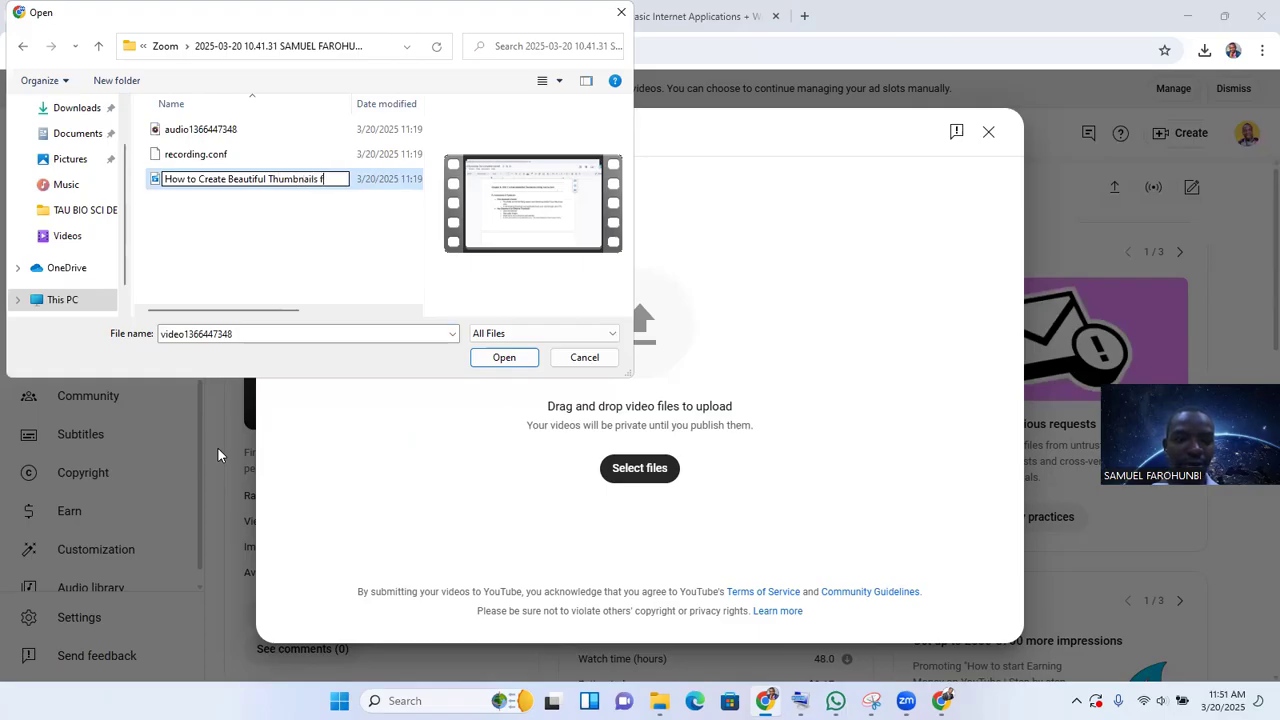
{"action": "type", "text": "or Youtu"}
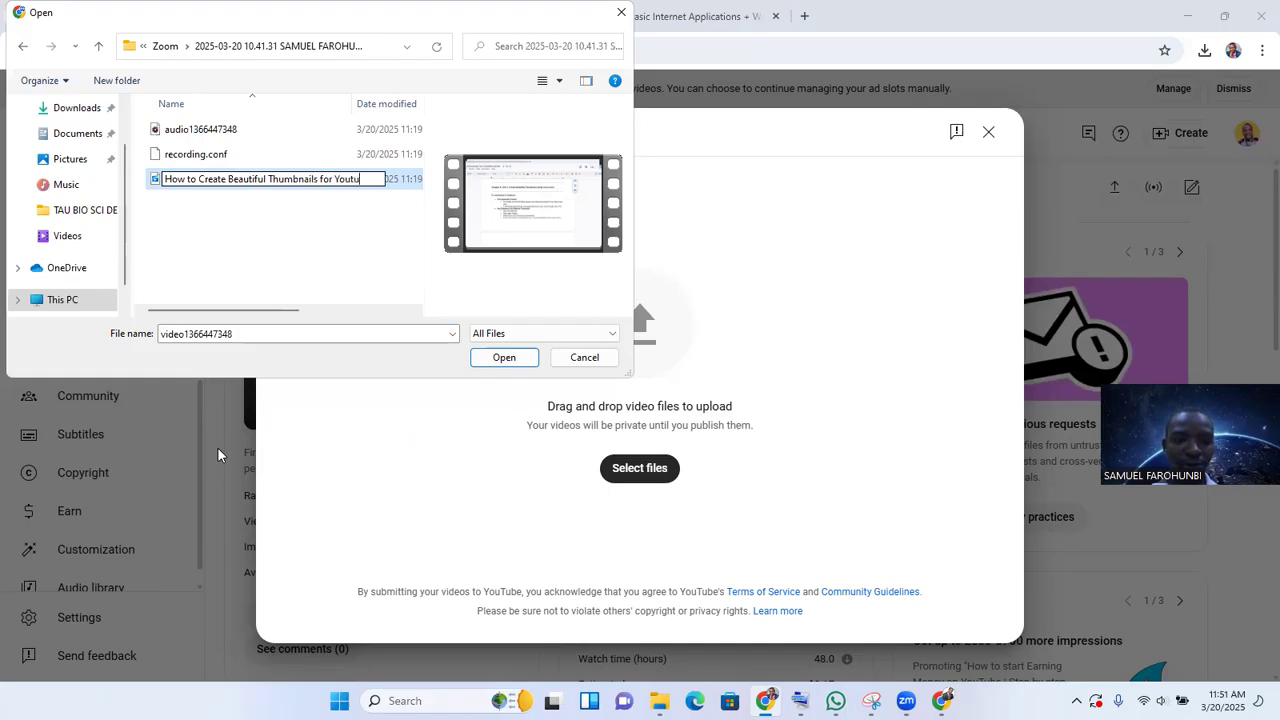
{"action": "type", "text": "be Mon"}
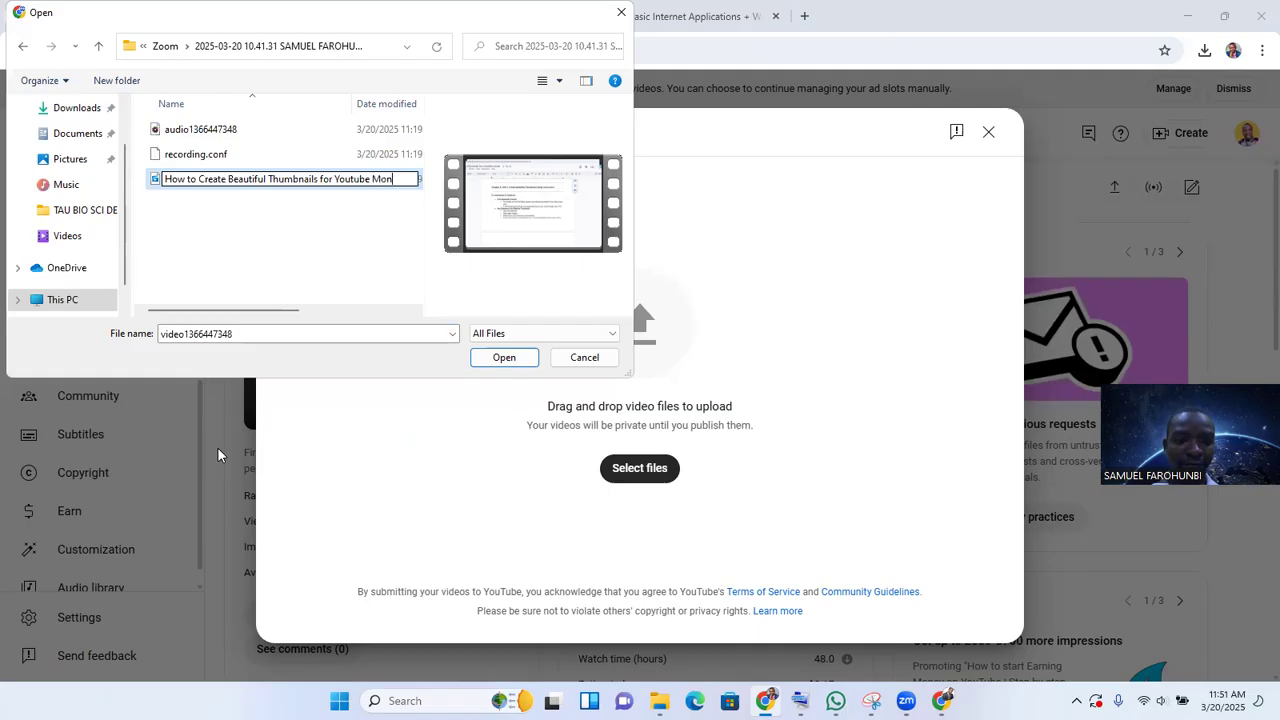
{"action": "type", "text": "etized CH"}
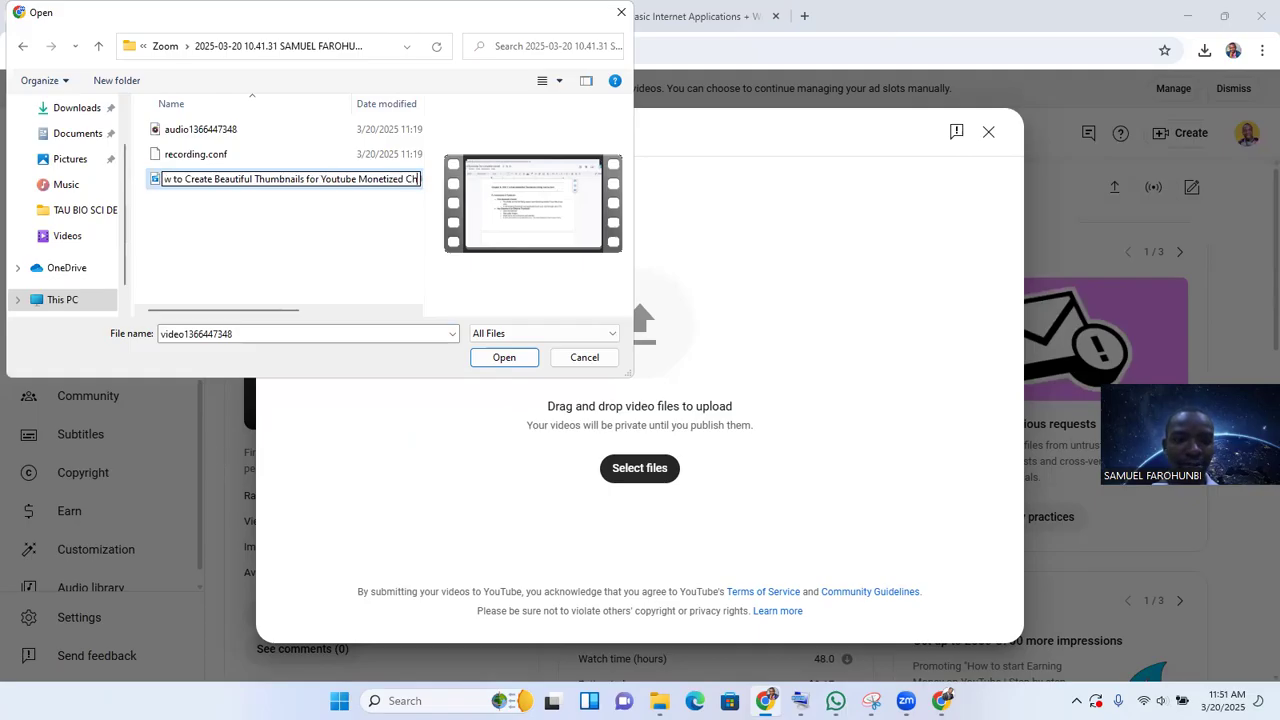
{"action": "type", "text": "anne"}
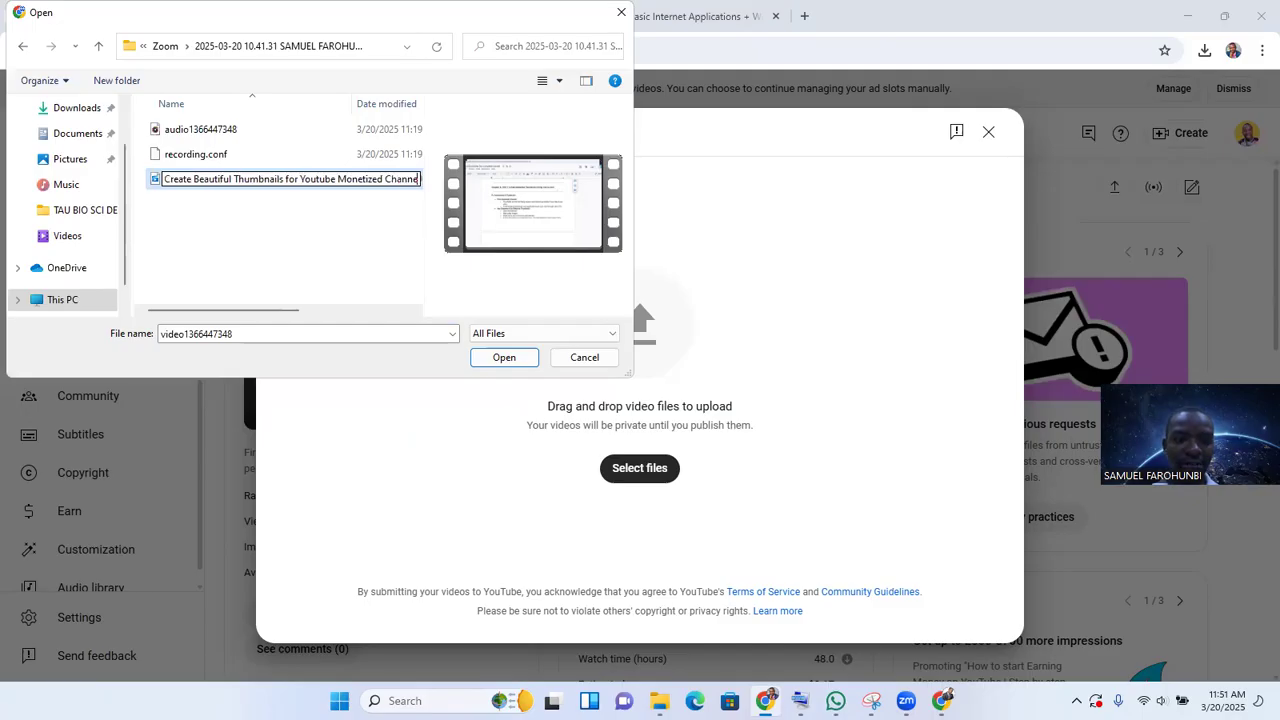
{"action": "type", "text": "ls"}
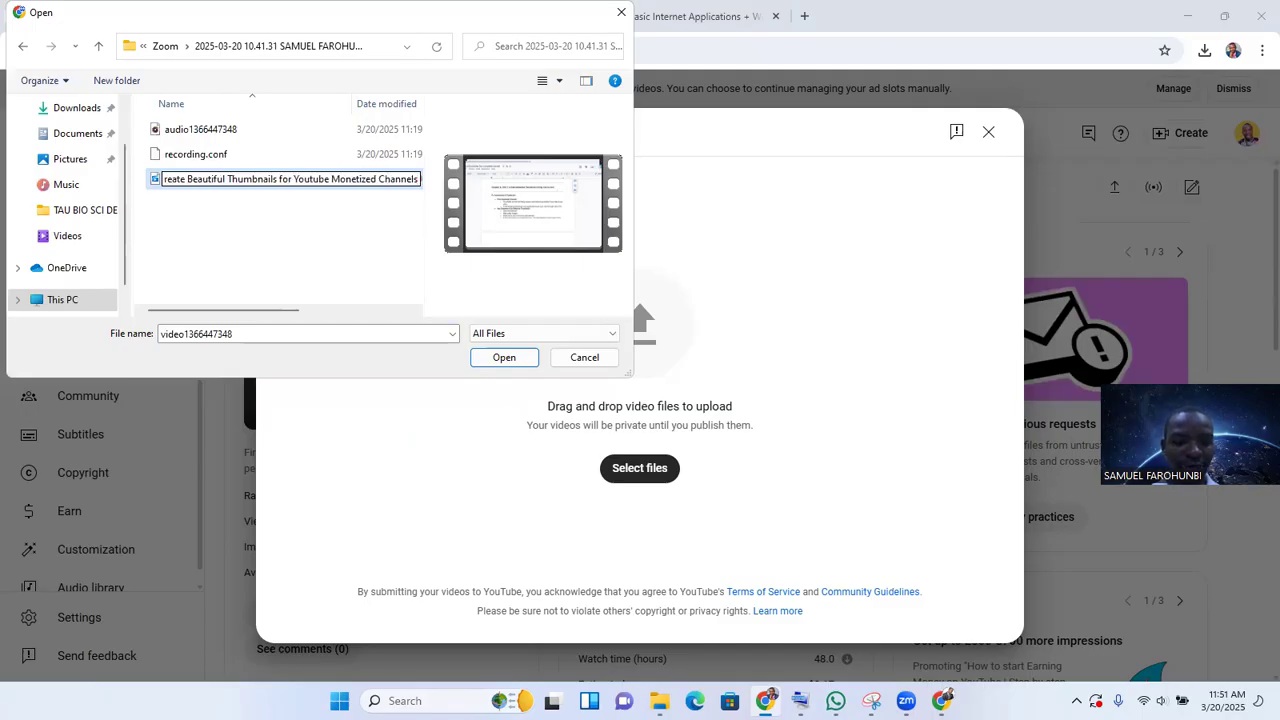
{"action": "key", "text": "ctrl+a"}
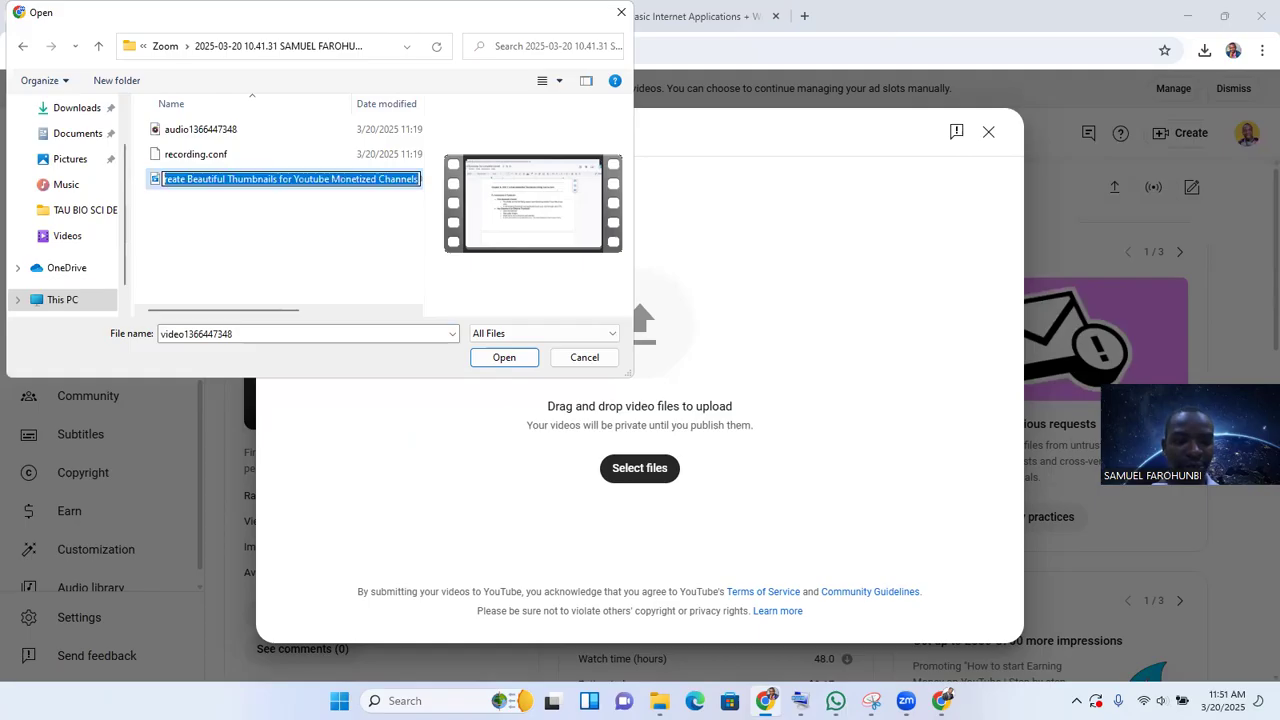
{"action": "key", "text": "Return"}
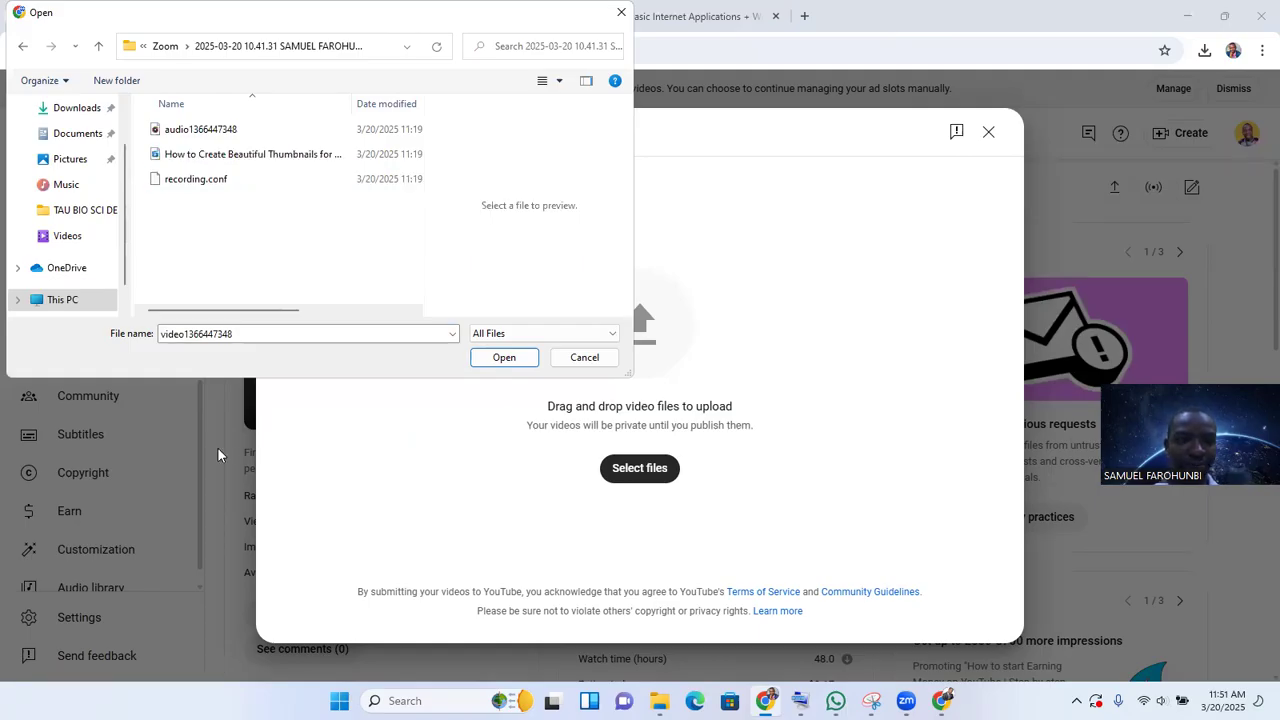
{"action": "left_click", "coordinate": [250, 157]}
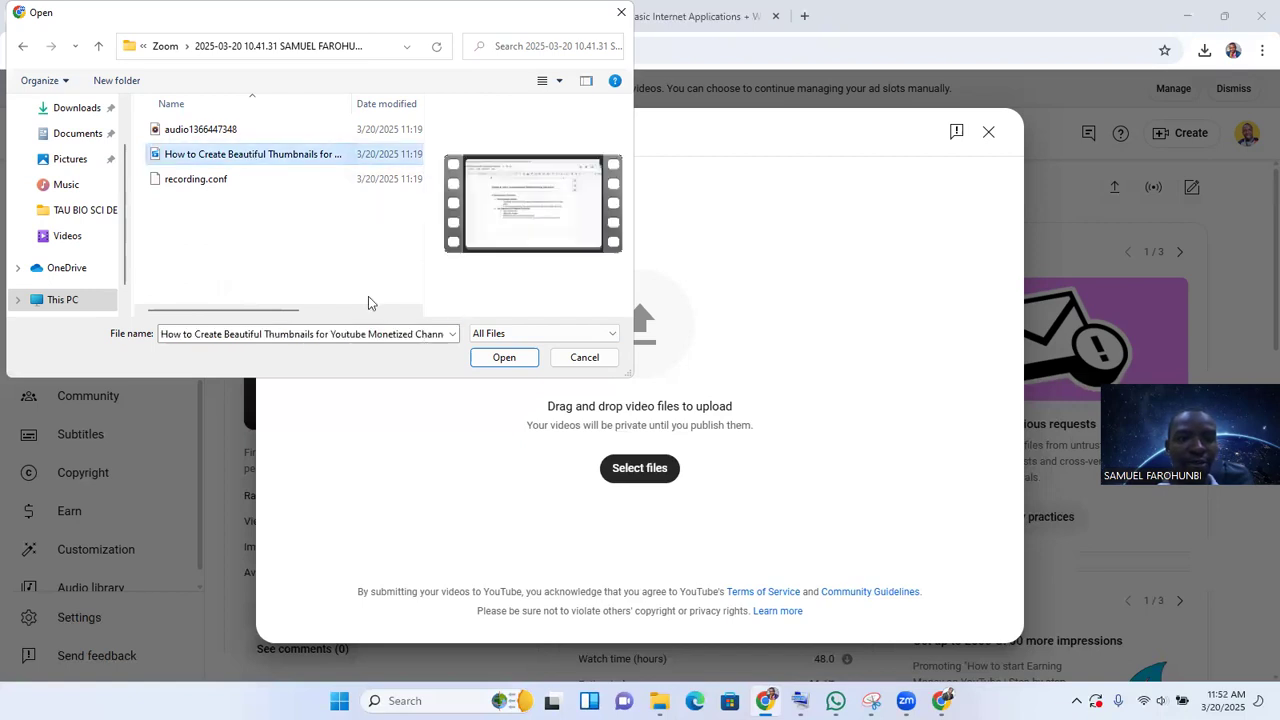
{"action": "left_click", "coordinate": [502, 358]}
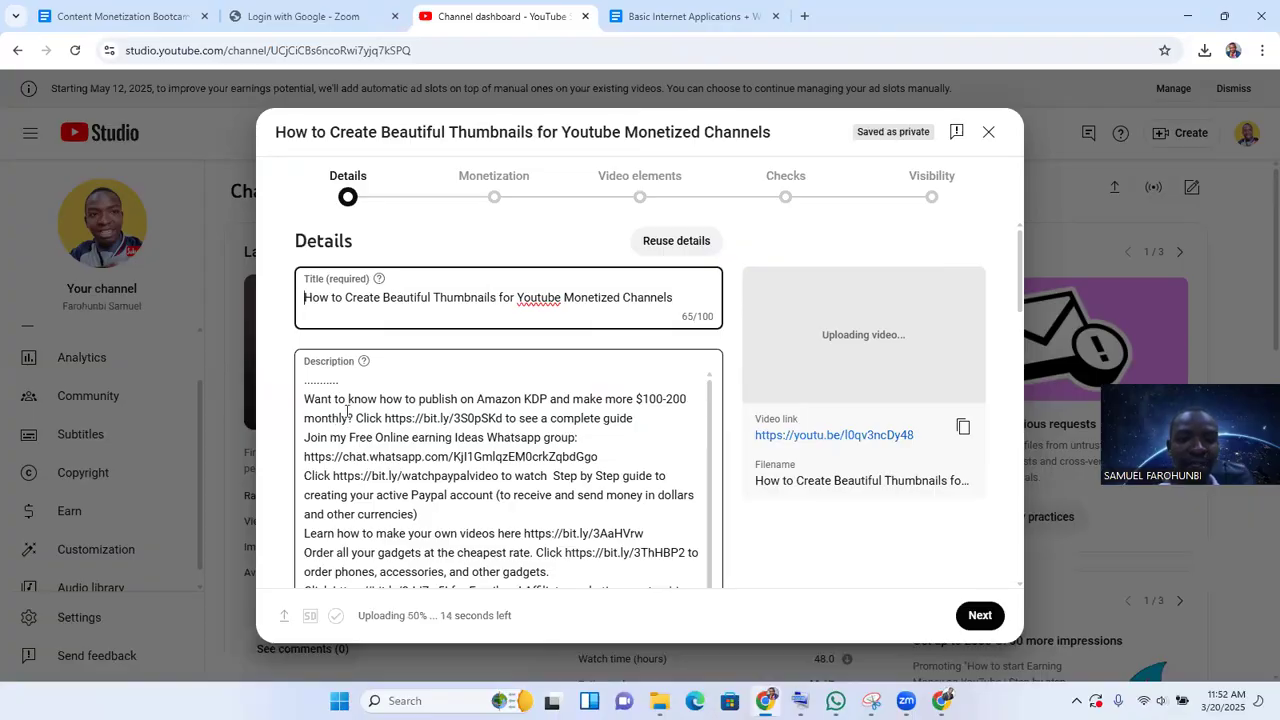
Step: Read through the description's promotional links, from the Amazon KDP line down to the channel subscription link
{"action": "left_click", "coordinate": [305, 383]}
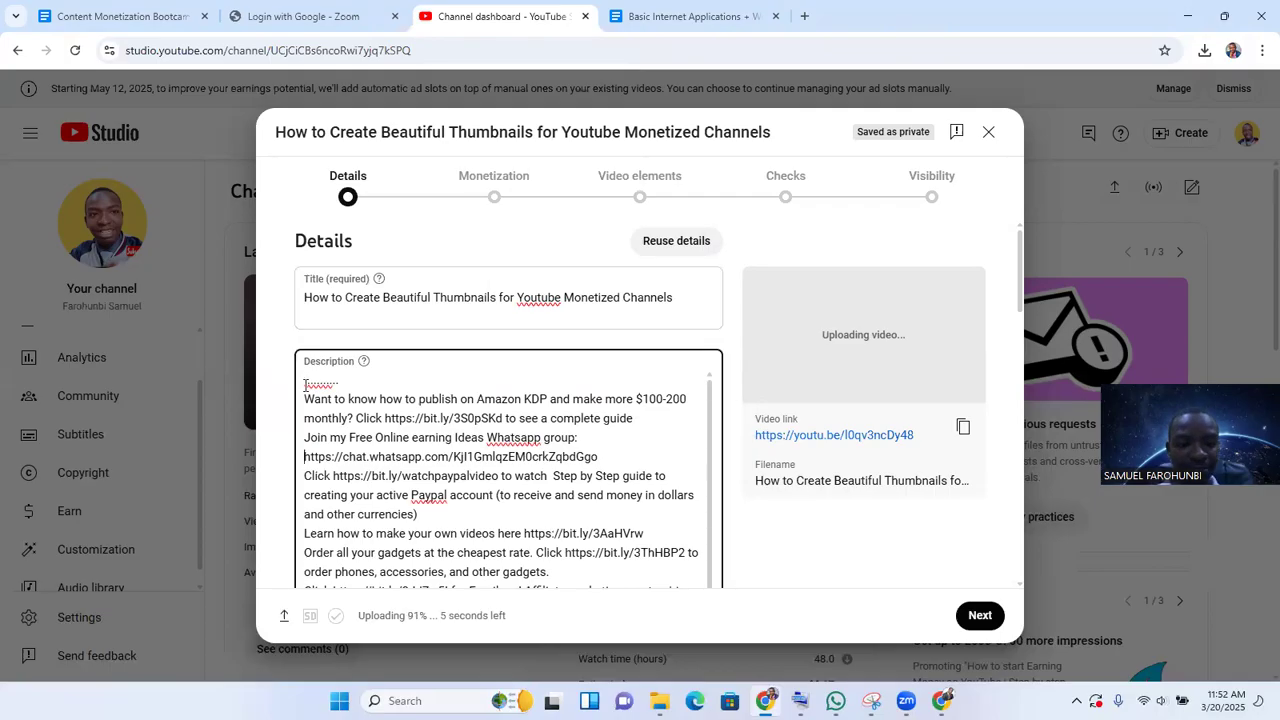
{"action": "key", "text": "Down"}
{"action": "key", "text": "Down"}
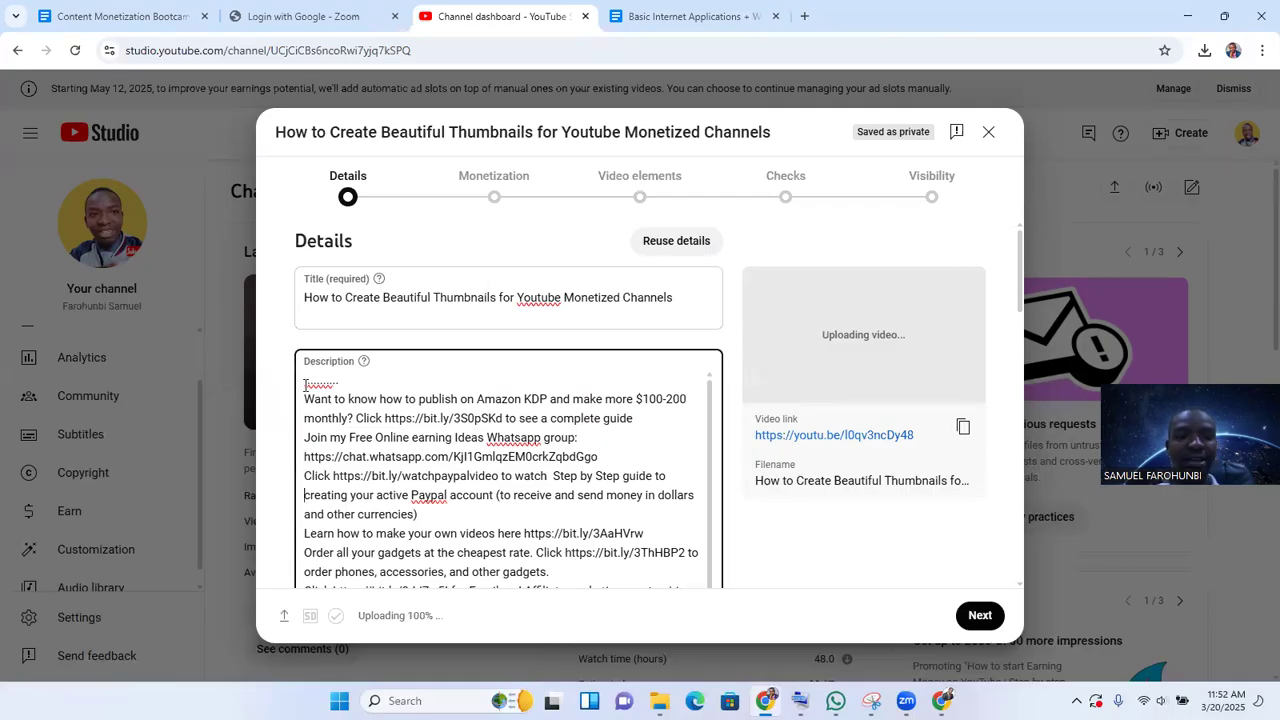
{"action": "key", "text": "Down"}
{"action": "key", "text": "Down"}
{"action": "key", "text": "Down"}
{"action": "key", "text": "Down"}
{"action": "key", "text": "Down"}
{"action": "key", "text": "Down"}
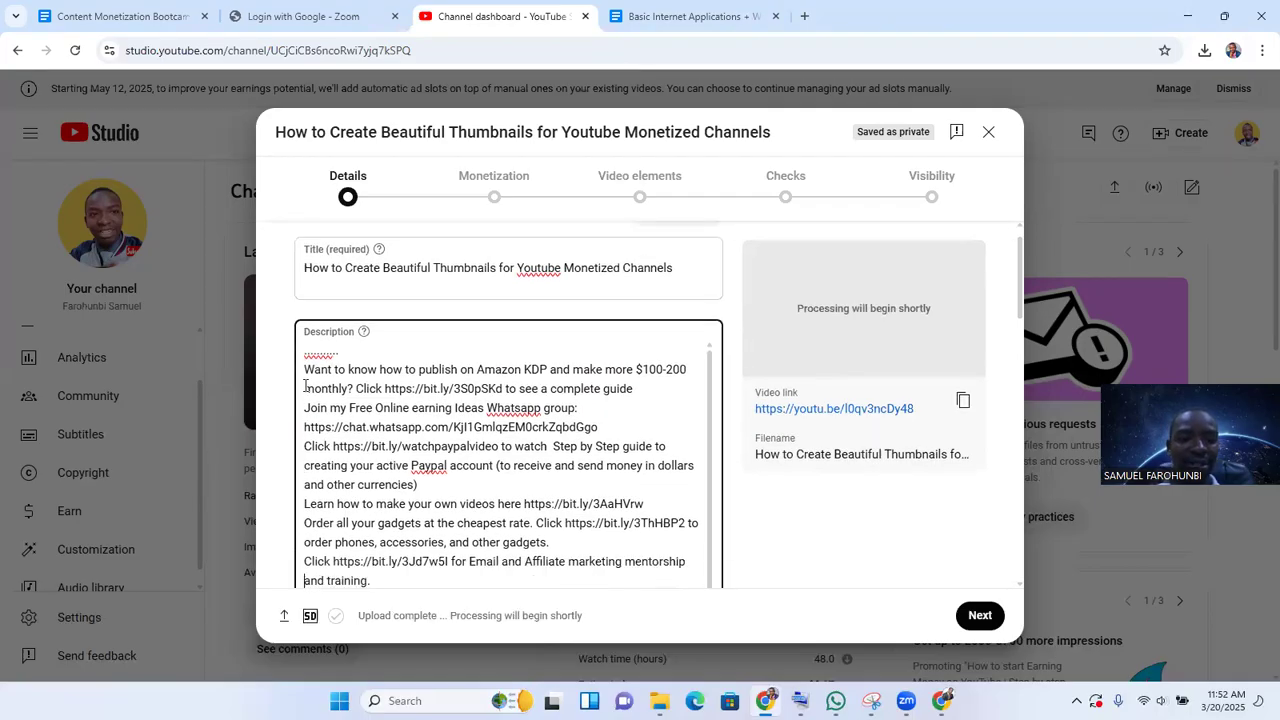
{"action": "key", "text": "Down"}
{"action": "key", "text": "Down"}
{"action": "key", "text": "Down"}
{"action": "key", "text": "Down"}
{"action": "key", "text": "Down"}
{"action": "key", "text": "Down"}
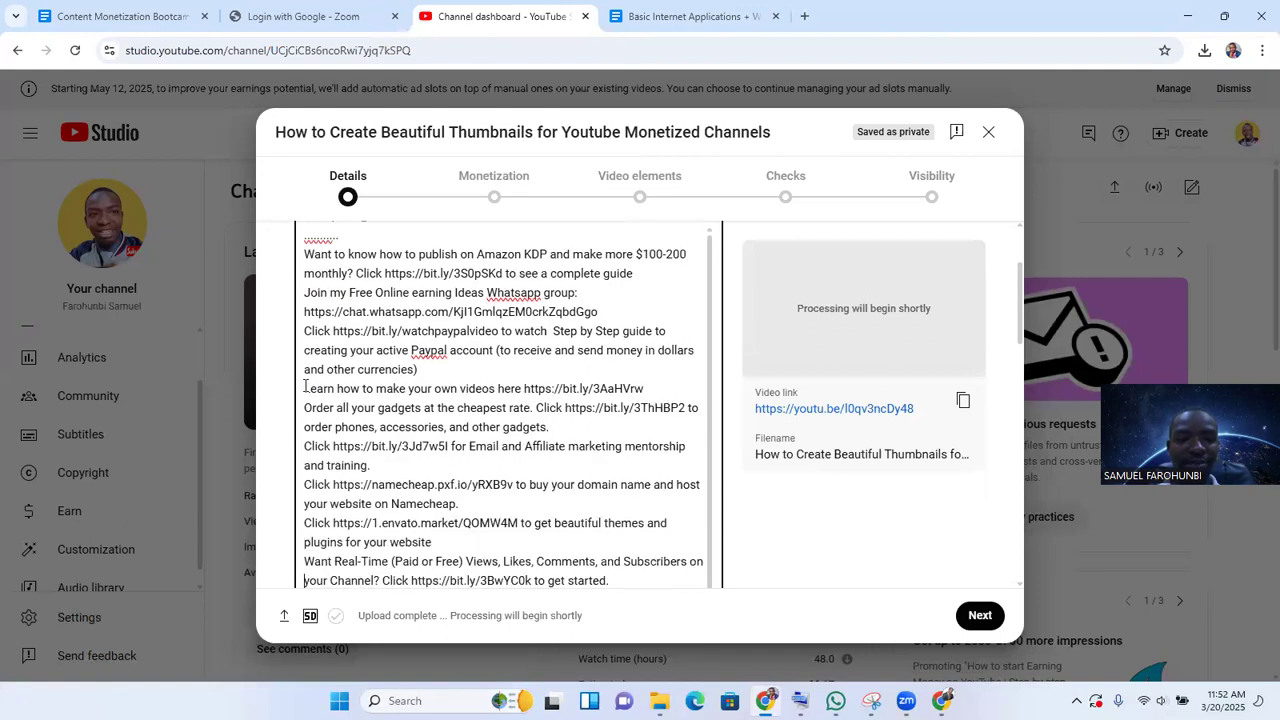
{"action": "key", "text": "Down"}
{"action": "key", "text": "Down"}
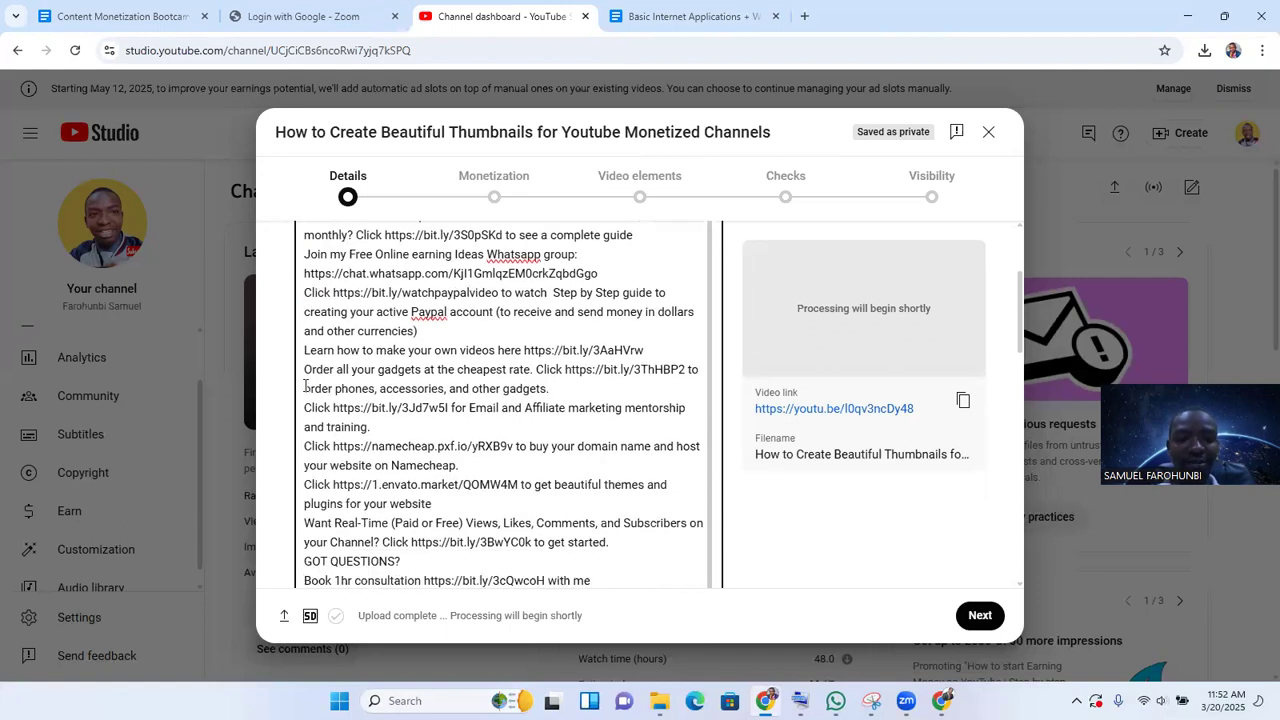
{"action": "key", "text": "Down"}
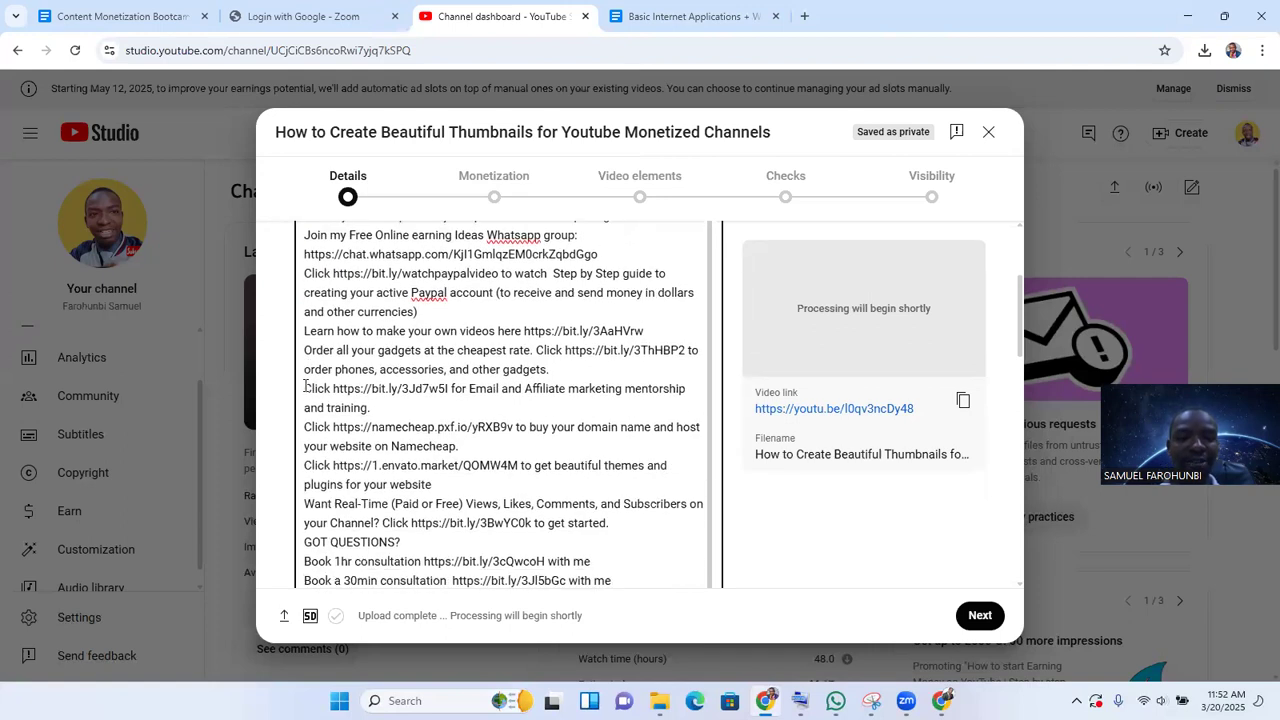
{"action": "key", "text": "Down"}
{"action": "key", "text": "Down"}
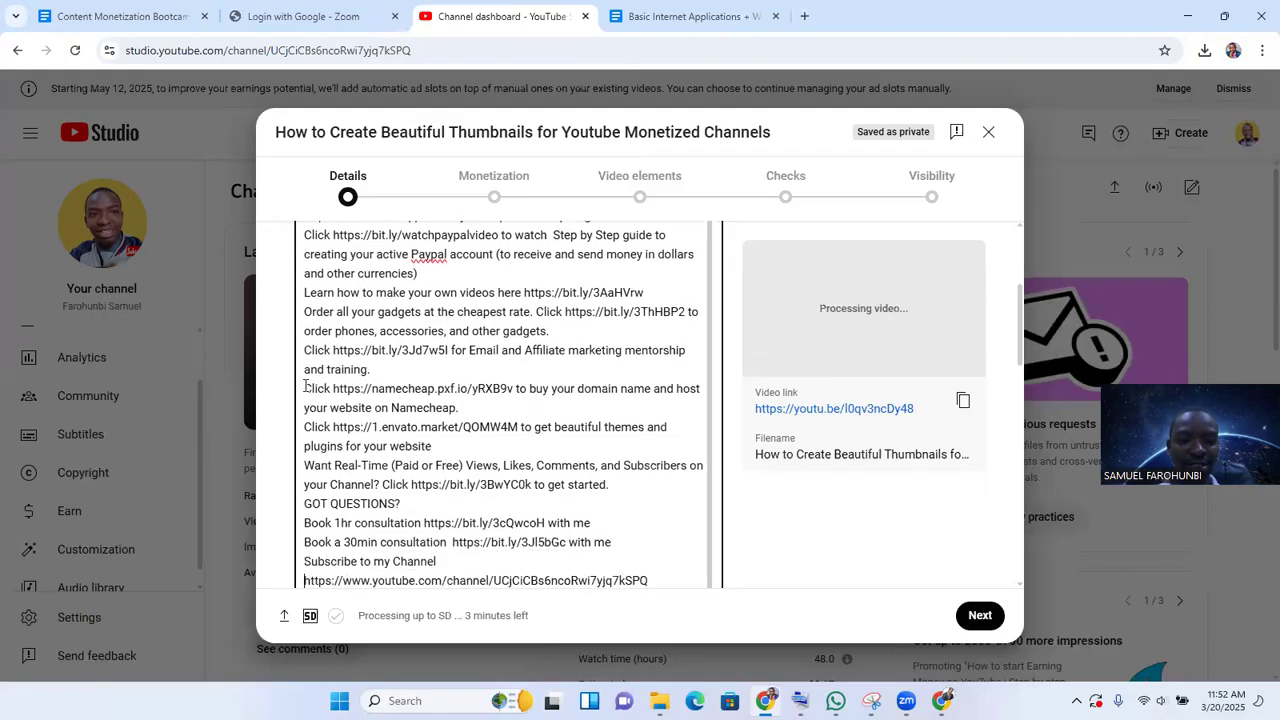
{"action": "key", "text": "Down"}
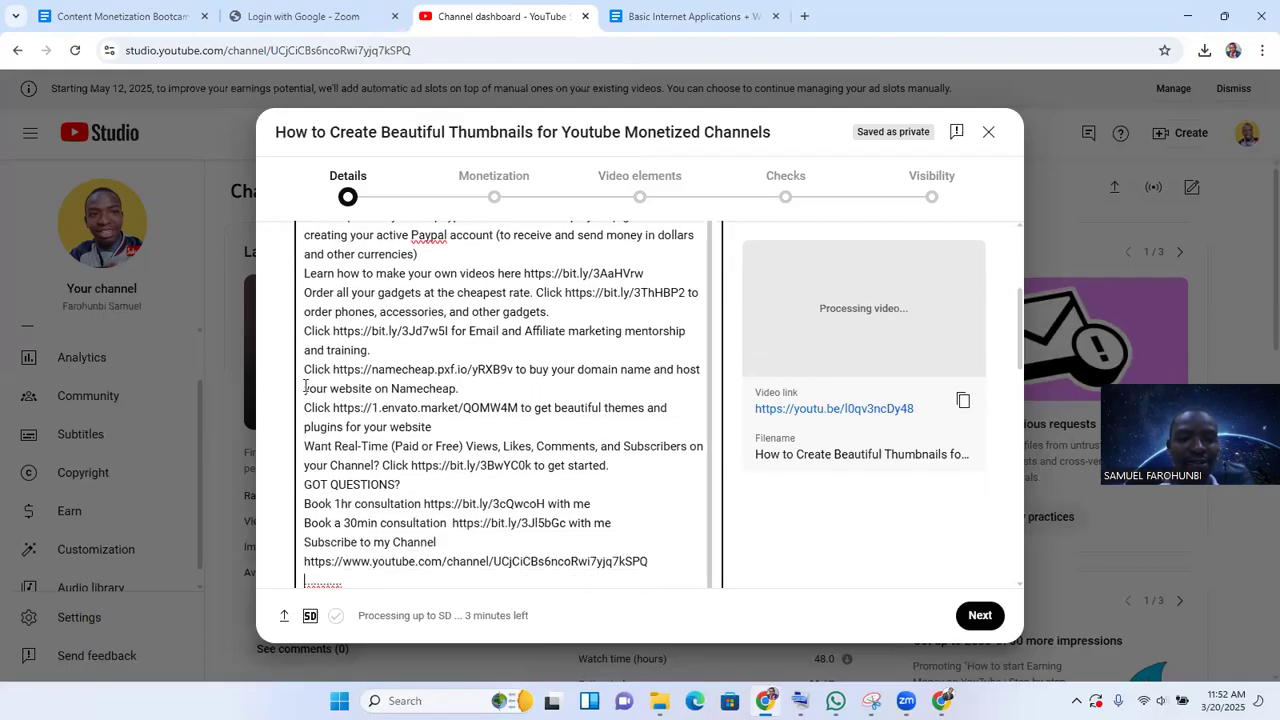
{"action": "key", "text": "Down"}
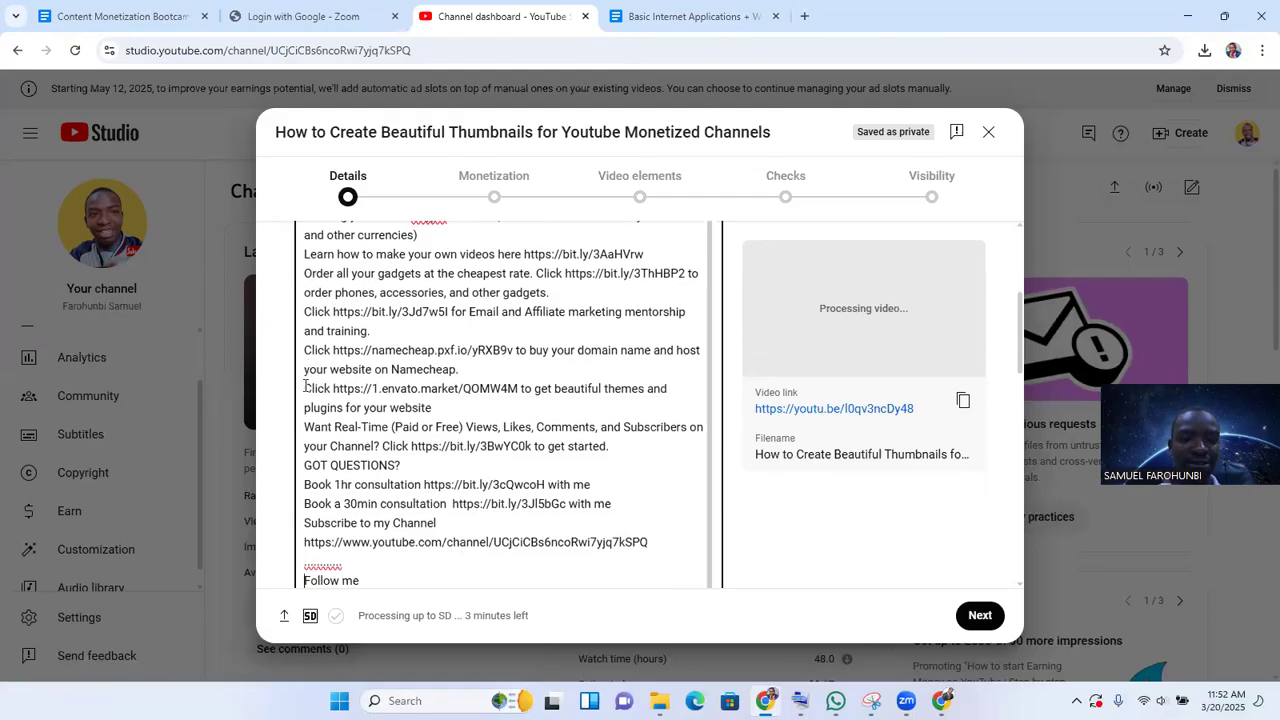
Step: Examine the social media links and the hashtags at the end of the description
{"action": "key", "text": "Down"}
{"action": "key", "text": "Down"}
{"action": "key", "text": "Down"}
{"action": "key", "text": "Down"}
{"action": "key", "text": "Down"}
{"action": "key", "text": "Down"}
{"action": "key", "text": "Down"}
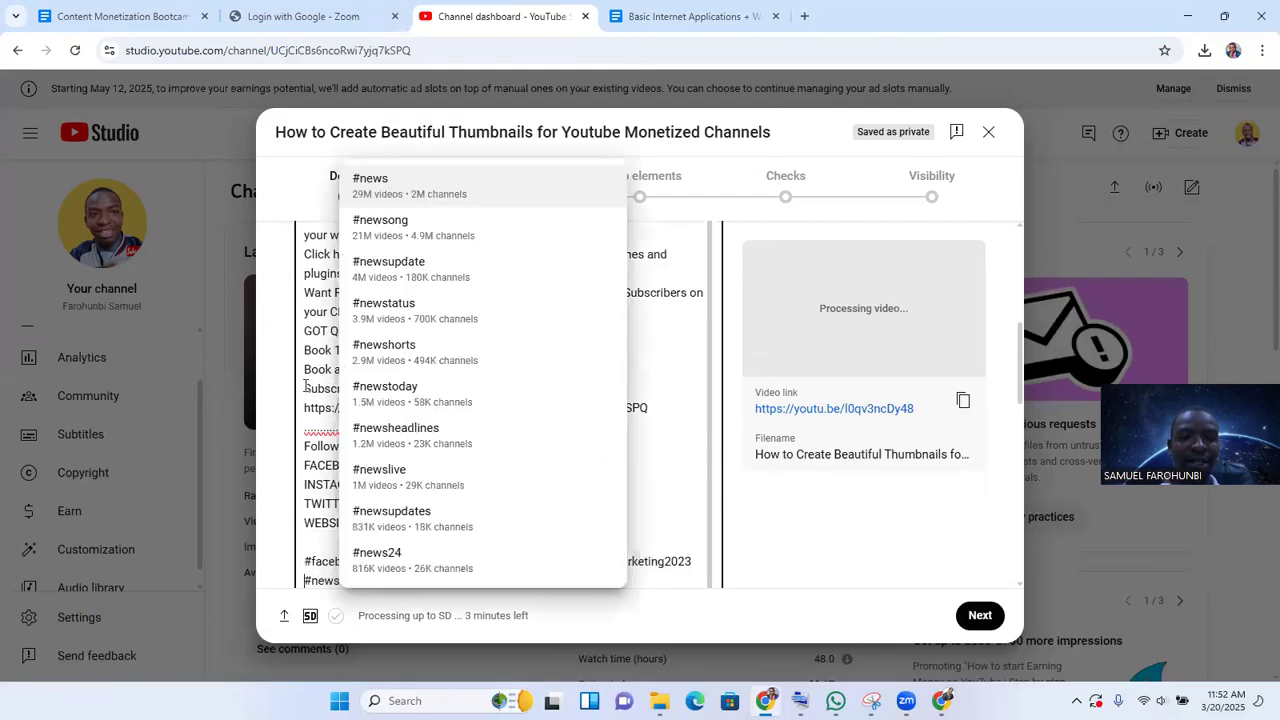
{"action": "key", "text": "Down"}
{"action": "key", "text": "Down"}
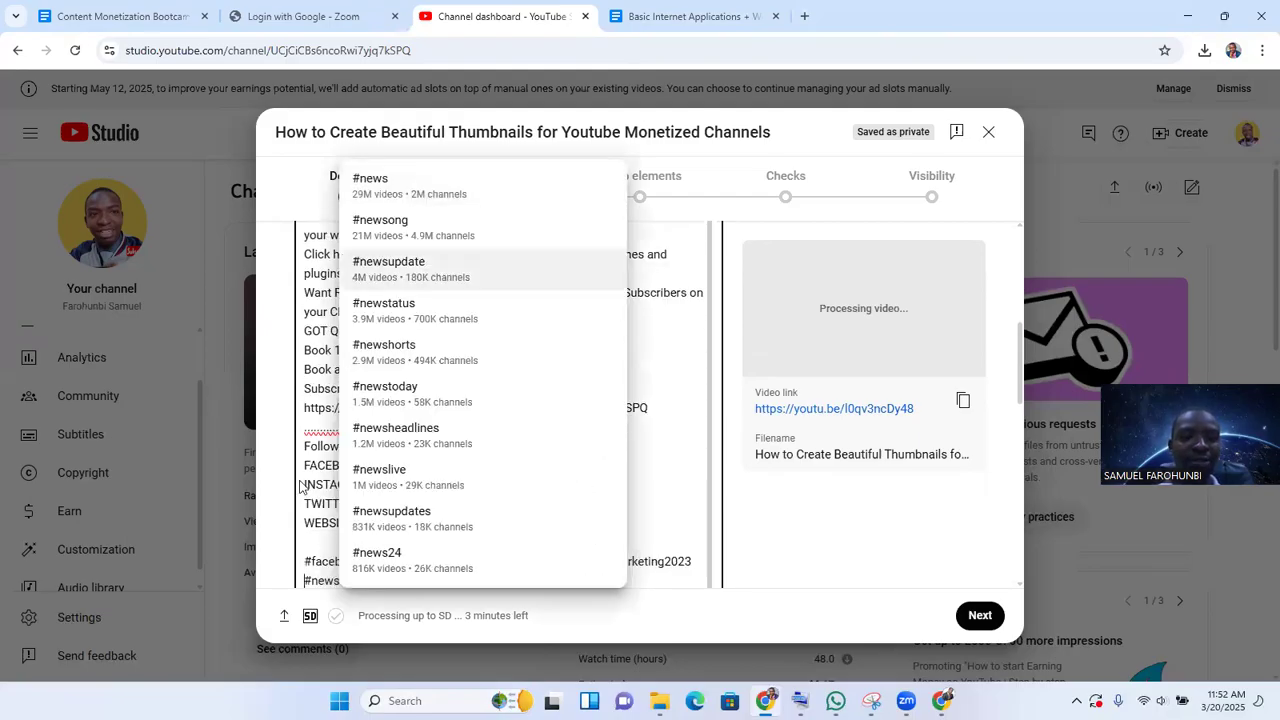
{"action": "left_click", "coordinate": [307, 561]}
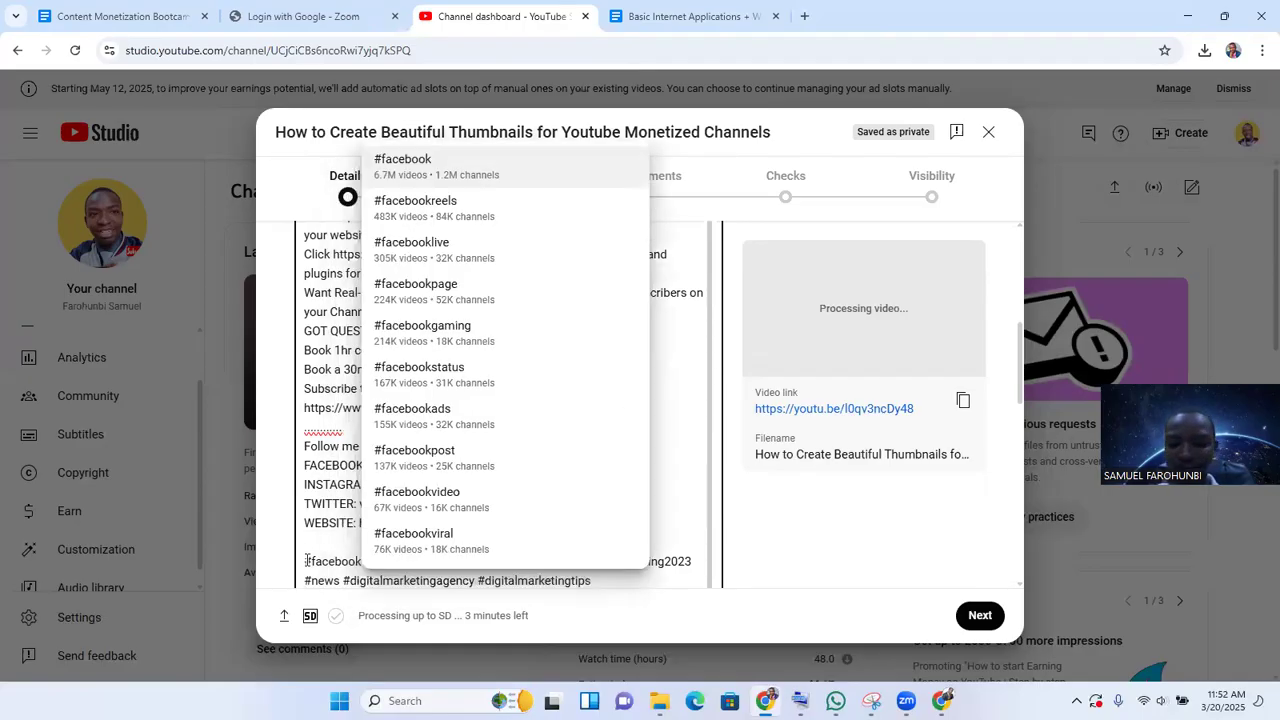
{"action": "key", "text": "Down"}
{"action": "key", "text": "Down"}
{"action": "key", "text": "Down"}
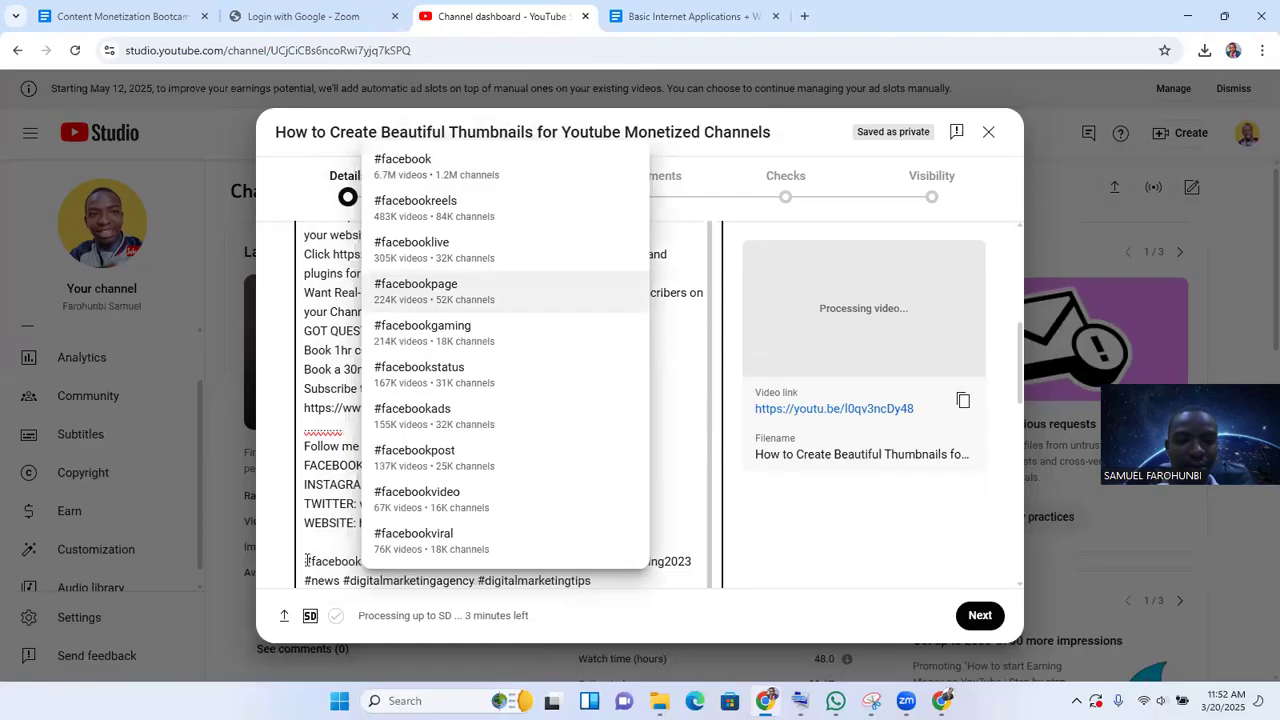
{"action": "left_click", "coordinate": [626, 585]}
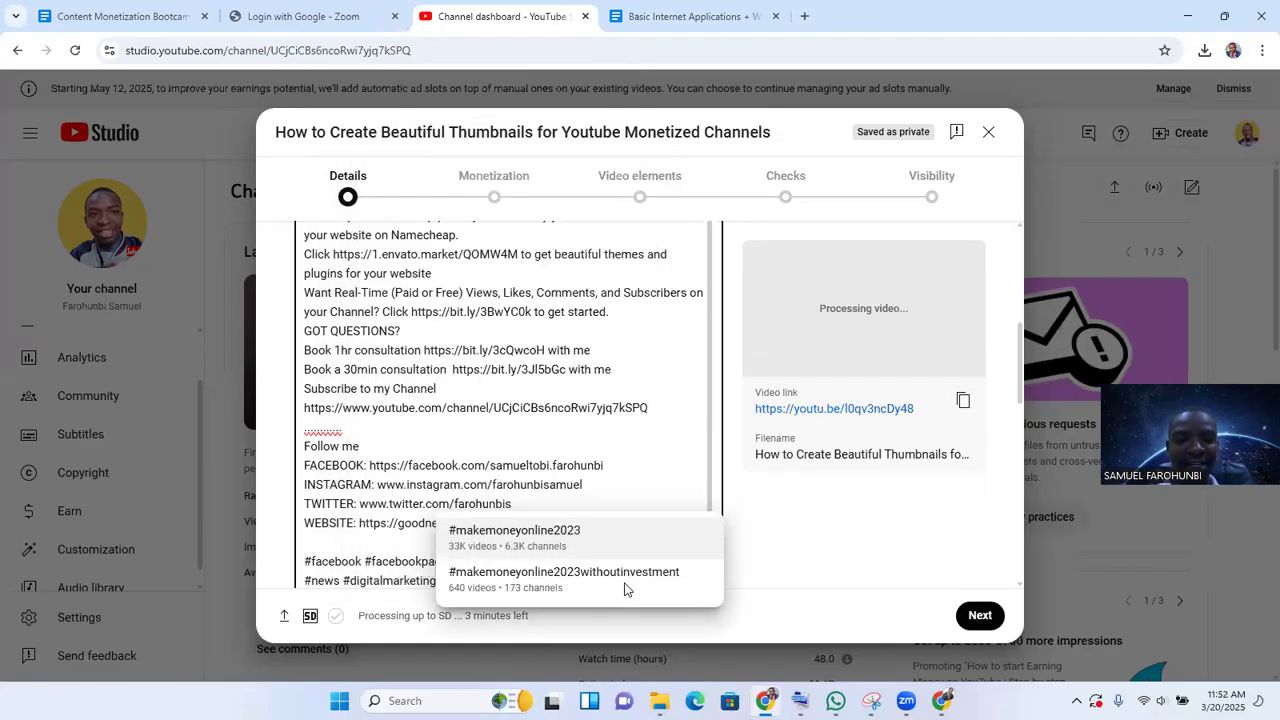
Step: Delete the end of the #news hashtag and join its remainder to #digitalmarketingagency
{"action": "left_click", "coordinate": [353, 573]}
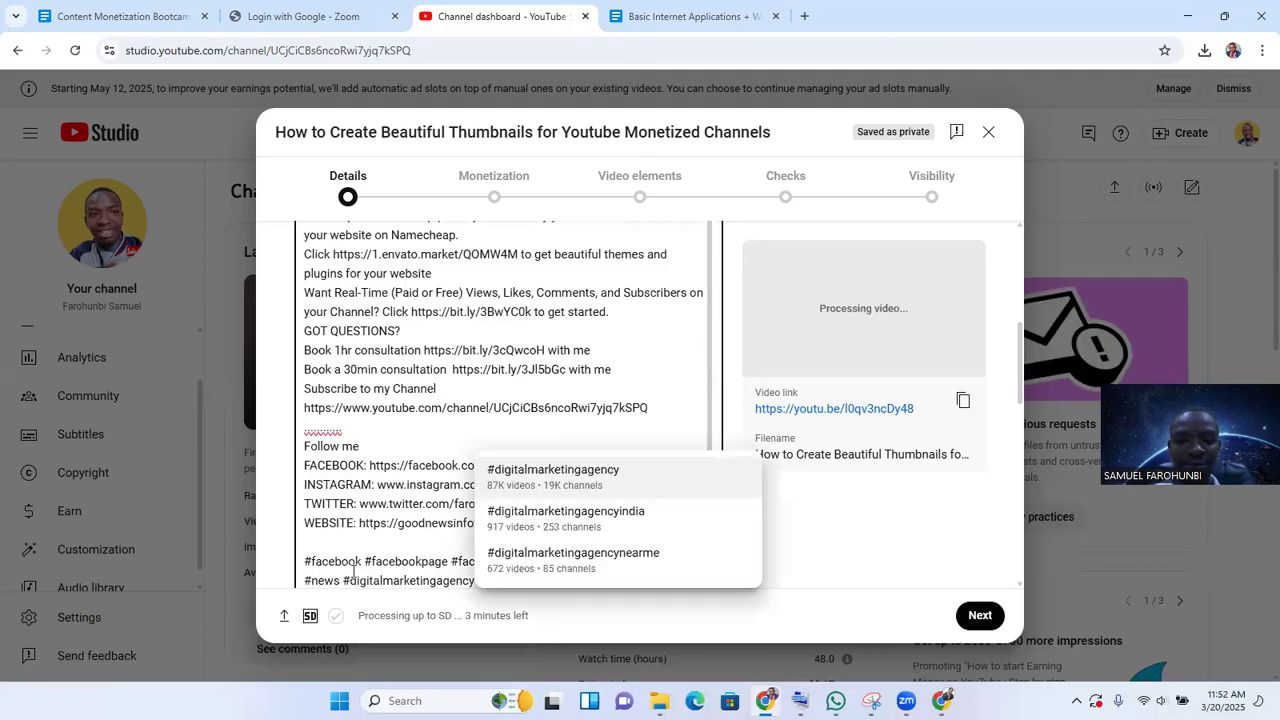
{"action": "key", "text": "BackSpace"}
{"action": "key", "text": "BackSpace"}
{"action": "key", "text": "BackSpace"}
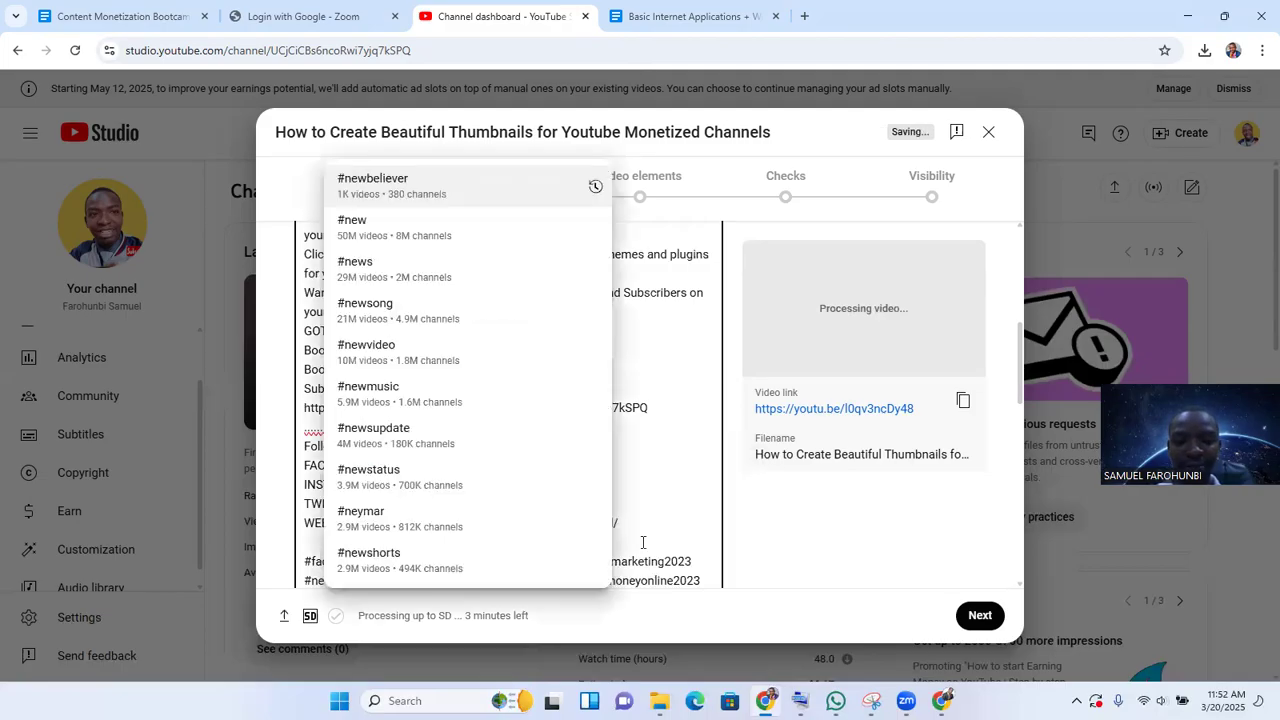
Step: Delete the hashtag text from #facebookpageadmin up to the final "g2023" of #digitalmarketing2023, leaving #g2023
{"action": "left_click", "coordinate": [659, 569]}
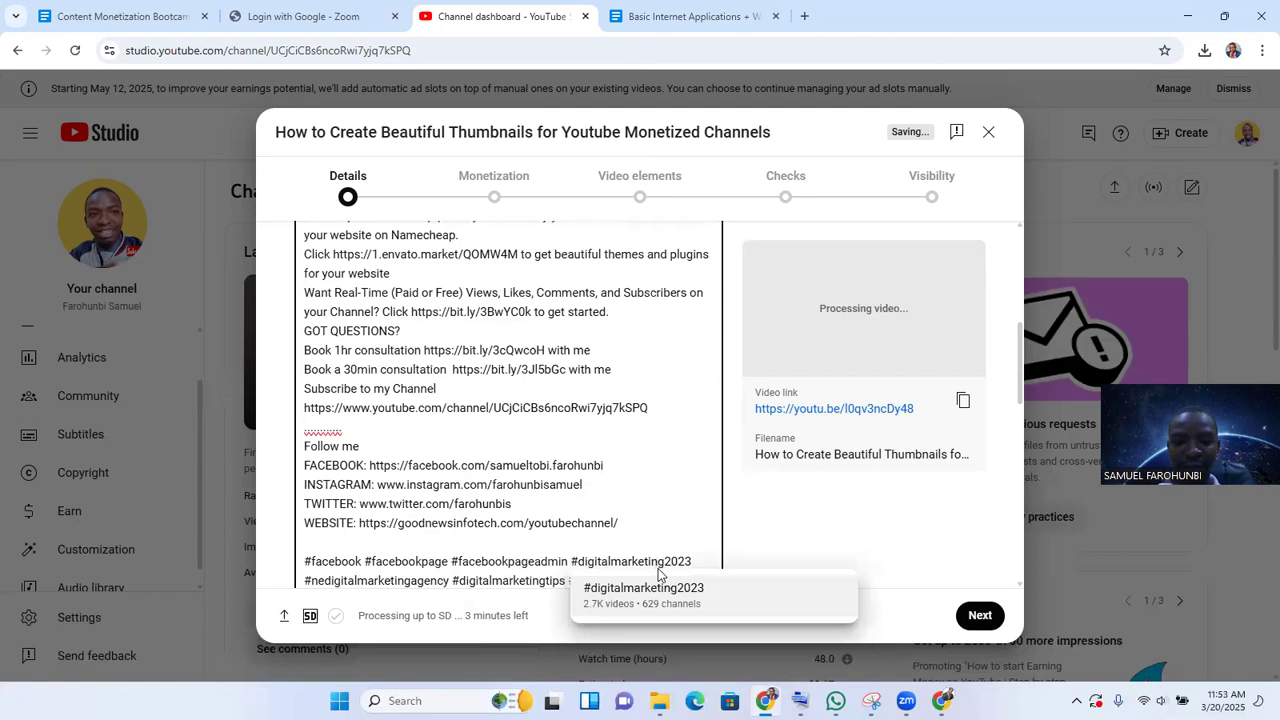
{"action": "key", "text": "BackSpace"}
{"action": "key", "text": "BackSpace"}
{"action": "key", "text": "BackSpace"}
{"action": "key", "text": "BackSpace"}
{"action": "key", "text": "BackSpace"}
{"action": "key", "text": "BackSpace"}
{"action": "key", "text": "BackSpace"}
{"action": "key", "text": "BackSpace"}
{"action": "key", "text": "BackSpace"}
{"action": "key", "text": "BackSpace"}
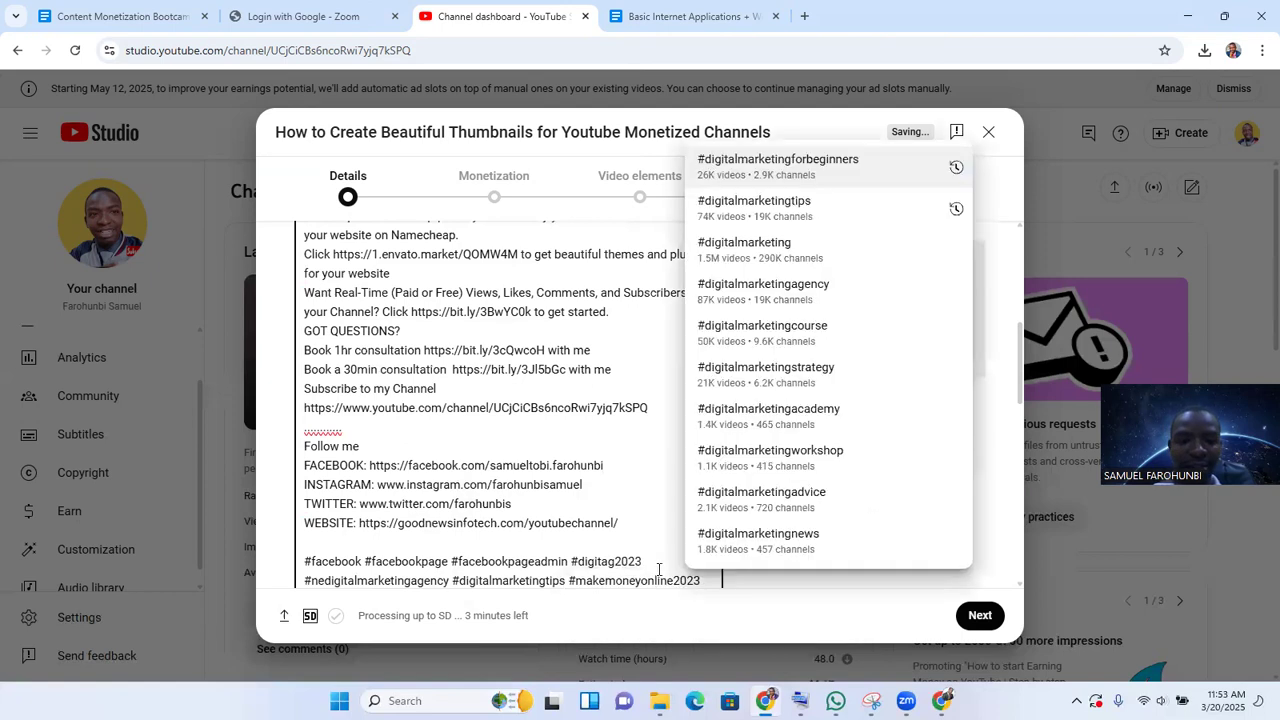
{"action": "key", "text": "BackSpace"}
{"action": "key", "text": "BackSpace"}
{"action": "key", "text": "BackSpace"}
{"action": "key", "text": "BackSpace"}
{"action": "key", "text": "BackSpace"}
{"action": "key", "text": "BackSpace"}
{"action": "key", "text": "BackSpace"}
{"action": "key", "text": "BackSpace"}
{"action": "key", "text": "BackSpace"}
{"action": "key", "text": "BackSpace"}
{"action": "key", "text": "BackSpace"}
{"action": "key", "text": "BackSpace"}
{"action": "key", "text": "BackSpace"}
{"action": "key", "text": "BackSpace"}
{"action": "key", "text": "BackSpace"}
{"action": "key", "text": "BackSpace"}
{"action": "key", "text": "BackSpace"}
{"action": "key", "text": "BackSpace"}
{"action": "key", "text": "BackSpace"}
{"action": "key", "text": "BackSpace"}
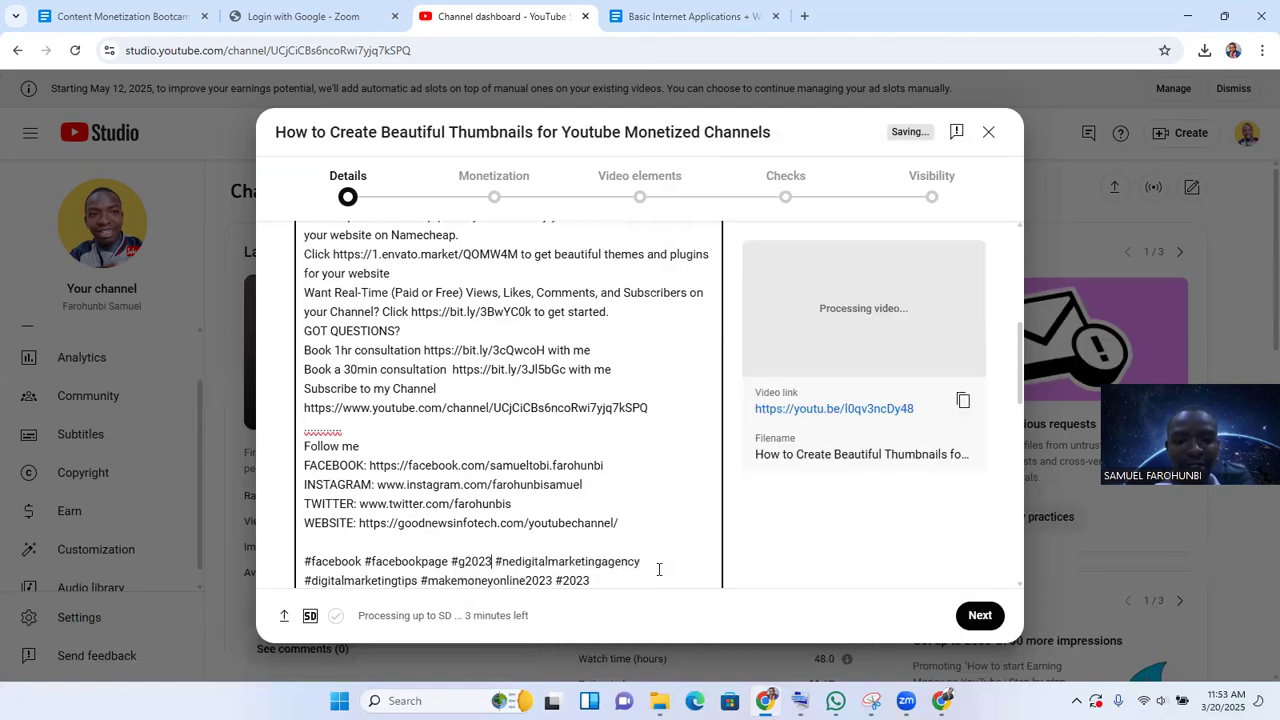
Step: Delete the #makemoneyonline2023 and #2023 hashtags that follow #digitalmarketingtips in the description
{"action": "left_click", "coordinate": [597, 582]}
{"action": "type", "text": "#"}
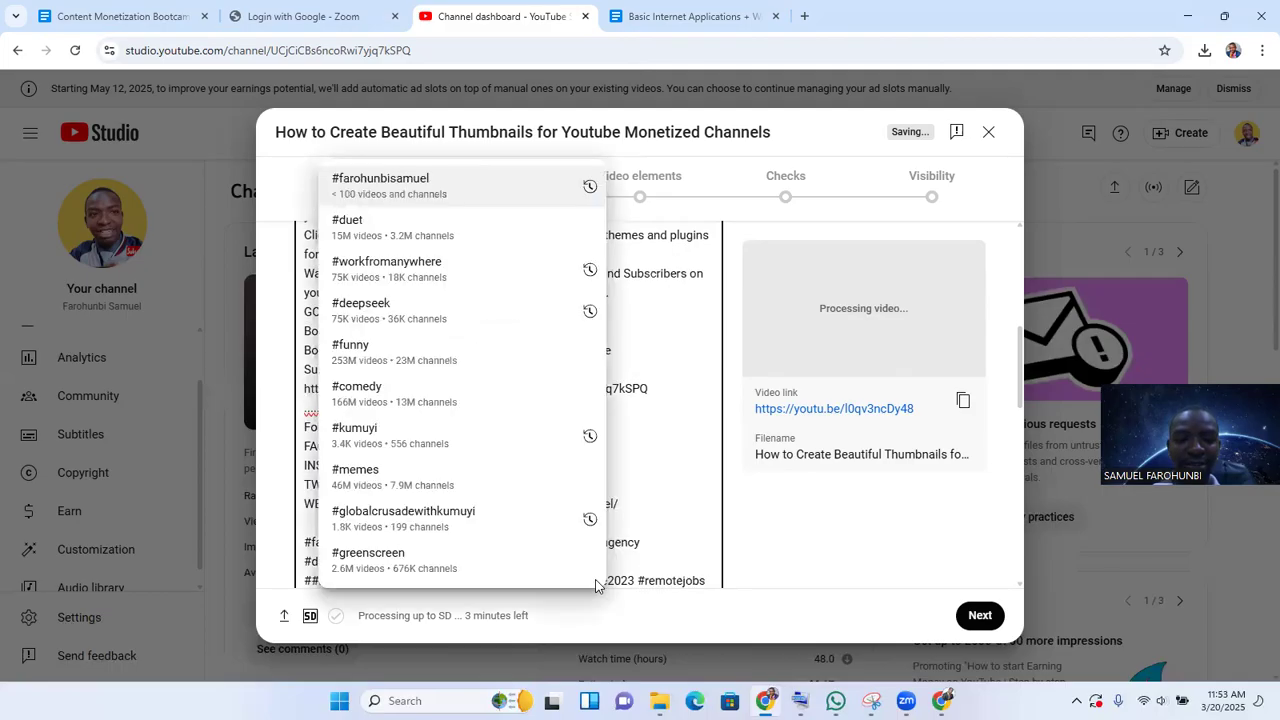
{"action": "key", "text": "BackSpace"}
{"action": "key", "text": "BackSpace"}
{"action": "key", "text": "BackSpace"}
{"action": "key", "text": "BackSpace"}
{"action": "key", "text": "BackSpace"}
{"action": "key", "text": "BackSpace"}
{"action": "key", "text": "BackSpace"}
{"action": "key", "text": "BackSpace"}
{"action": "key", "text": "BackSpace"}
{"action": "key", "text": "BackSpace"}
{"action": "key", "text": "BackSpace"}
{"action": "key", "text": "BackSpace"}
{"action": "key", "text": "BackSpace"}
{"action": "key", "text": "BackSpace"}
{"action": "key", "text": "BackSpace"}
{"action": "key", "text": "BackSpace"}
{"action": "key", "text": "BackSpace"}
{"action": "key", "text": "BackSpace"}
{"action": "key", "text": "BackSpace"}
{"action": "key", "text": "BackSpace"}
{"action": "key", "text": "BackSpace"}
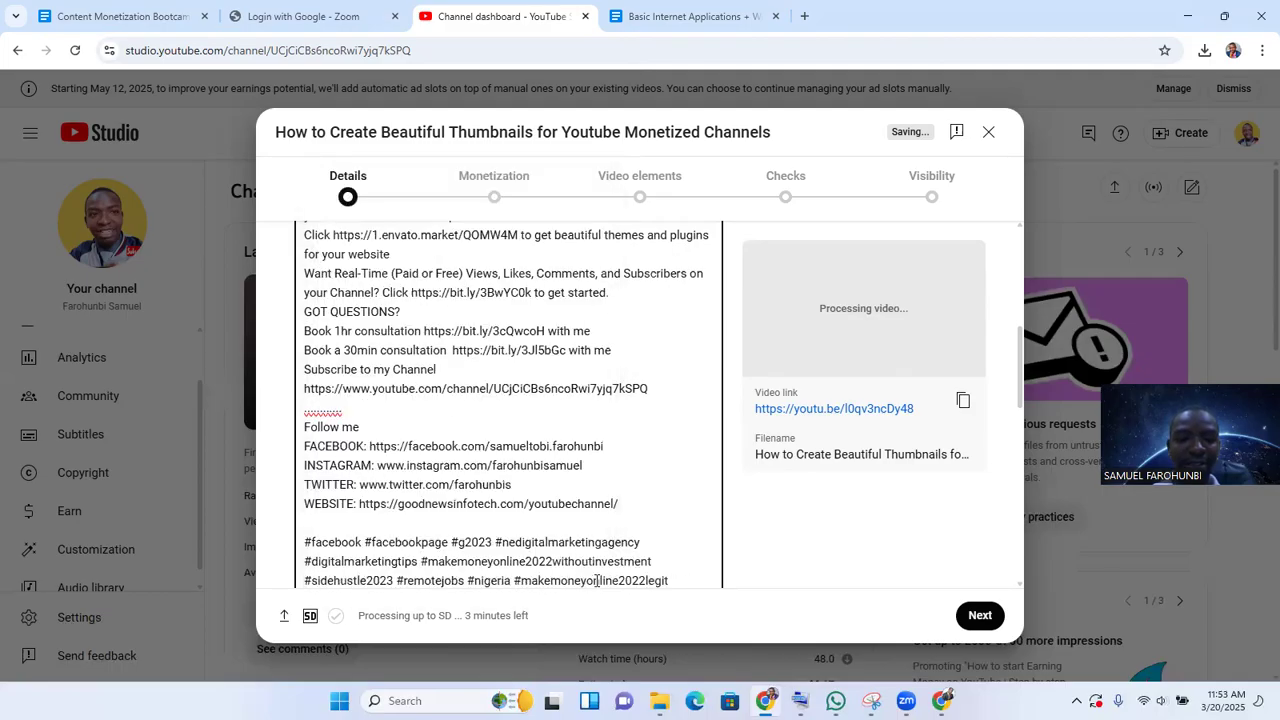
Step: Delete the #digitalmarketingtips hashtag and shorten the one before it to #nedigitalmarke
{"action": "key", "text": "BackSpace"}
{"action": "key", "text": "BackSpace"}
{"action": "key", "text": "BackSpace"}
{"action": "key", "text": "BackSpace"}
{"action": "key", "text": "BackSpace"}
{"action": "key", "text": "BackSpace"}
{"action": "key", "text": "BackSpace"}
{"action": "key", "text": "BackSpace"}
{"action": "key", "text": "BackSpace"}
{"action": "key", "text": "BackSpace"}
{"action": "key", "text": "BackSpace"}
{"action": "key", "text": "BackSpace"}
{"action": "key", "text": "BackSpace"}
{"action": "key", "text": "BackSpace"}
{"action": "key", "text": "BackSpace"}
{"action": "key", "text": "BackSpace"}
{"action": "key", "text": "BackSpace"}
{"action": "key", "text": "BackSpace"}
{"action": "key", "text": "BackSpace"}
{"action": "key", "text": "BackSpace"}
{"action": "key", "text": "BackSpace"}
{"action": "key", "text": "BackSpace"}
{"action": "key", "text": "BackSpace"}
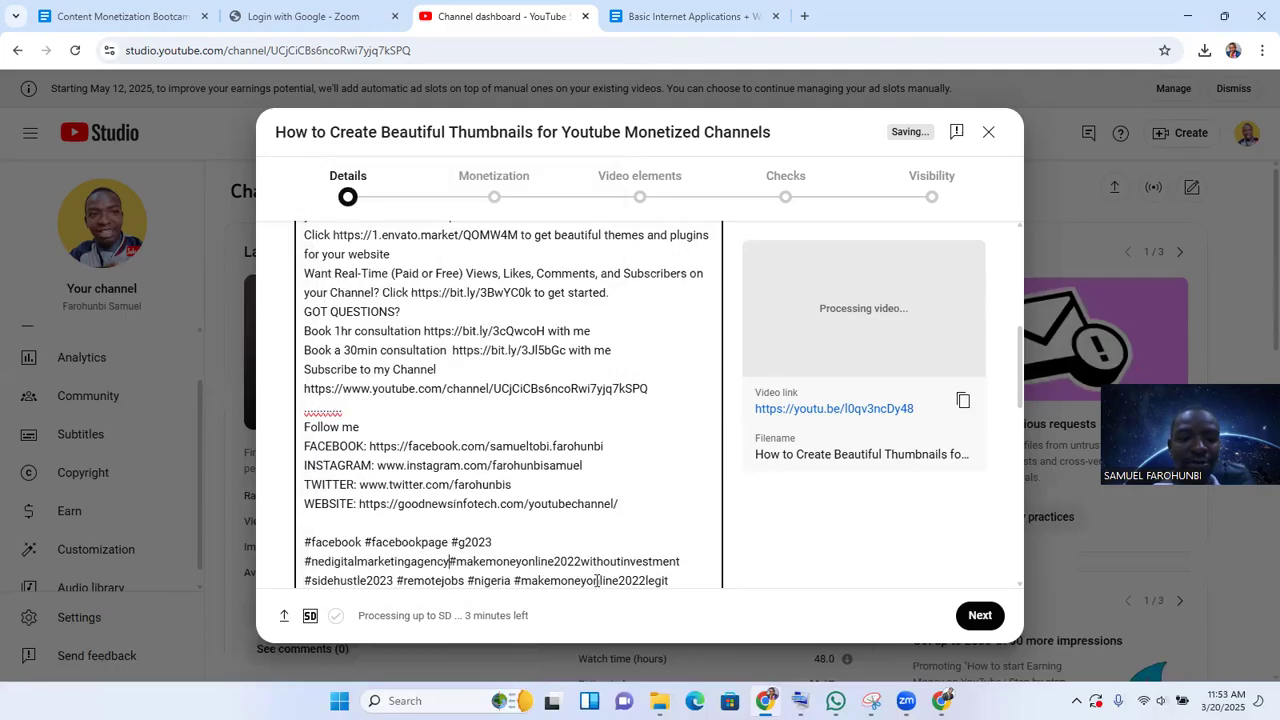
{"action": "key", "text": "BackSpace"}
{"action": "key", "text": "BackSpace"}
{"action": "key", "text": "BackSpace"}
{"action": "key", "text": "BackSpace"}
{"action": "key", "text": "BackSpace"}
{"action": "key", "text": "BackSpace"}
{"action": "key", "text": "BackSpace"}
{"action": "key", "text": "BackSpace"}
{"action": "key", "text": "BackSpace"}
{"action": "key", "text": "BackSpace"}
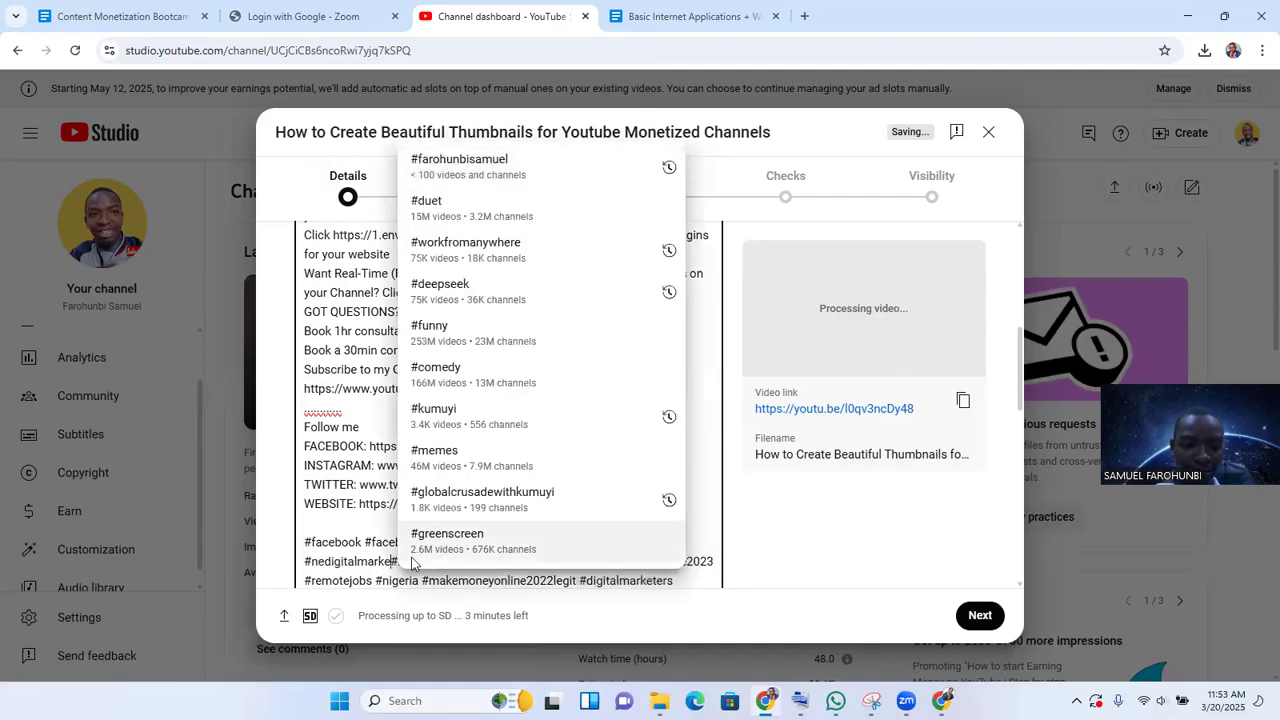
Step: Delete the #digitalmarketers hashtag and shorten the preceding #makemoneyonline2022legit to #mak in the description
{"action": "left_click", "coordinate": [307, 545]}
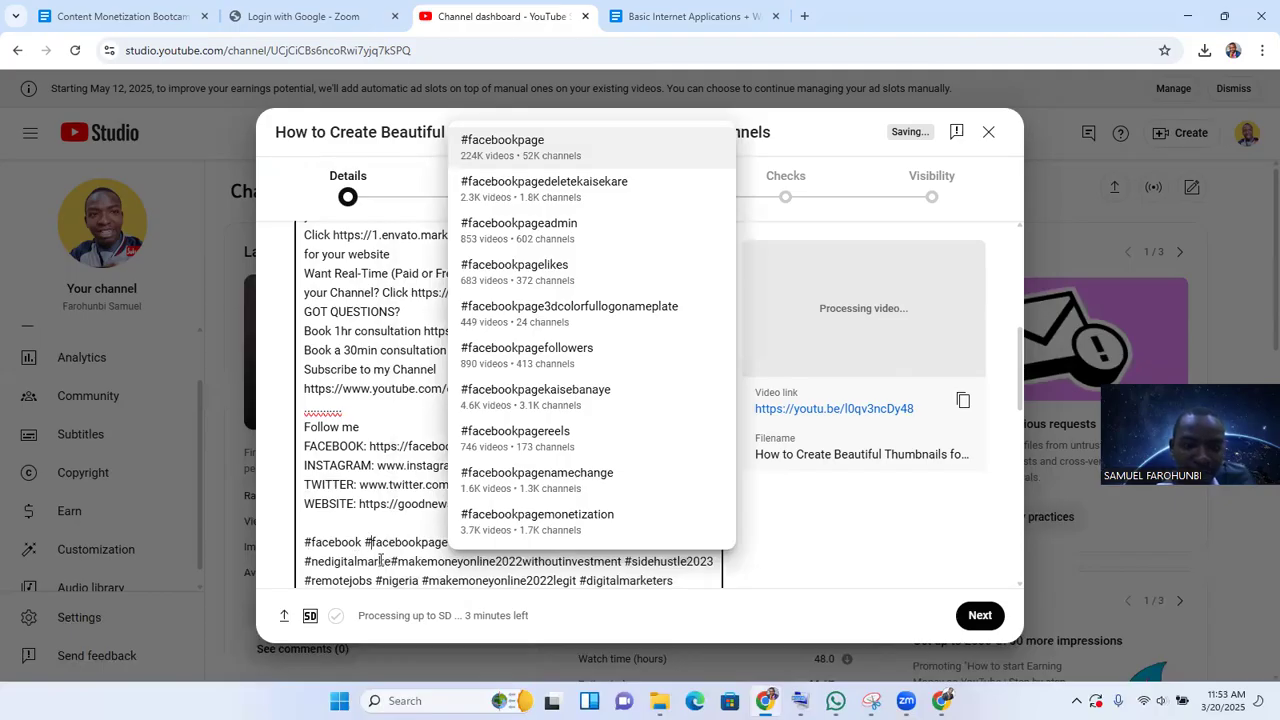
{"action": "left_click", "coordinate": [305, 548]}
{"action": "left_click", "coordinate": [415, 563]}
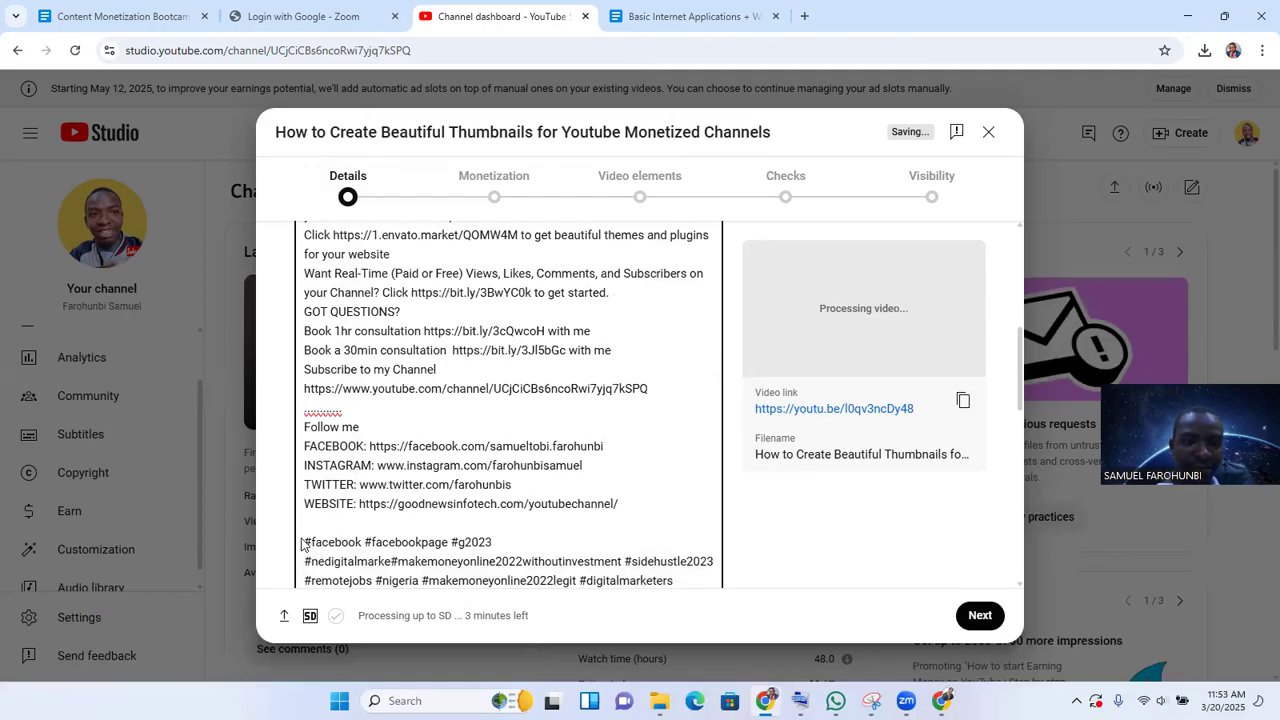
{"action": "left_click", "coordinate": [674, 580]}
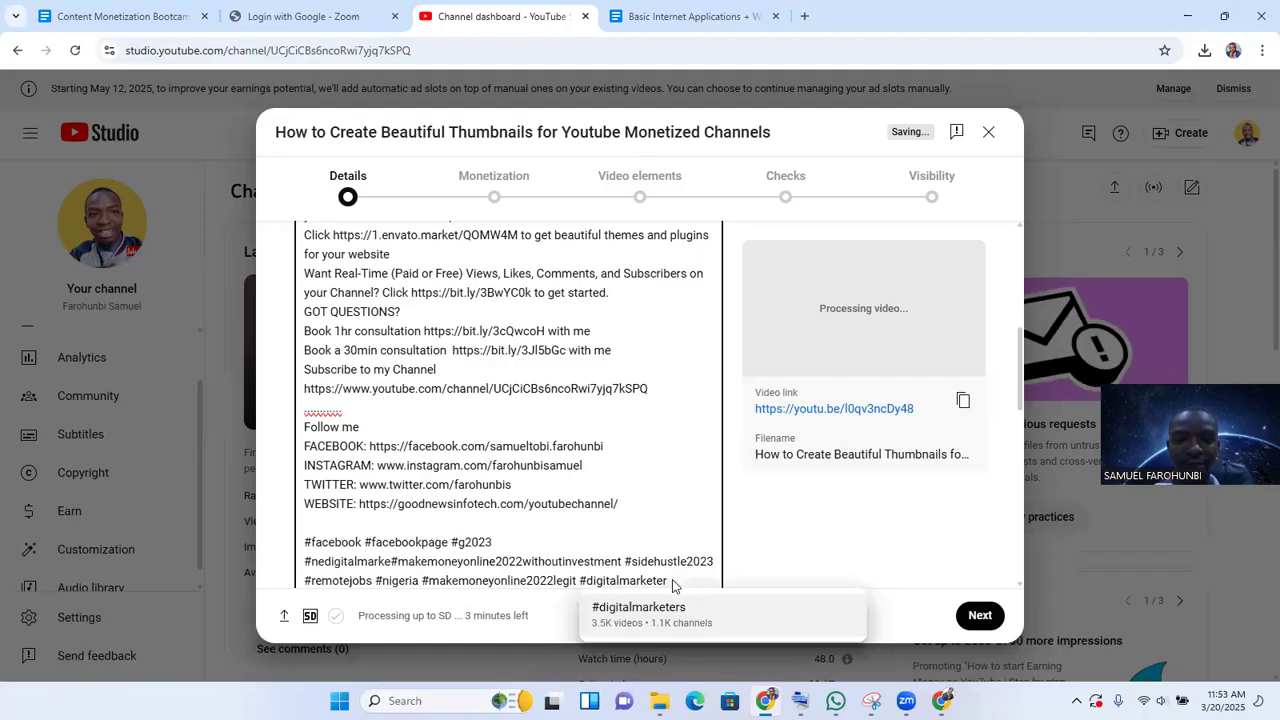
{"action": "key", "text": "BackSpace"}
{"action": "key", "text": "BackSpace"}
{"action": "key", "text": "BackSpace"}
{"action": "key", "text": "BackSpace"}
{"action": "key", "text": "BackSpace"}
{"action": "key", "text": "BackSpace"}
{"action": "key", "text": "BackSpace"}
{"action": "key", "text": "BackSpace"}
{"action": "key", "text": "BackSpace"}
{"action": "key", "text": "BackSpace"}
{"action": "key", "text": "BackSpace"}
{"action": "key", "text": "BackSpace"}
{"action": "key", "text": "BackSpace"}
{"action": "key", "text": "BackSpace"}
{"action": "key", "text": "BackSpace"}
{"action": "key", "text": "BackSpace"}
{"action": "key", "text": "BackSpace"}
{"action": "key", "text": "BackSpace"}
{"action": "key", "text": "BackSpace"}
{"action": "key", "text": "BackSpace"}
{"action": "key", "text": "BackSpace"}
{"action": "key", "text": "BackSpace"}
{"action": "key", "text": "BackSpace"}
{"action": "key", "text": "BackSpace"}
{"action": "key", "text": "BackSpace"}
{"action": "key", "text": "BackSpace"}
{"action": "key", "text": "BackSpace"}
{"action": "key", "text": "BackSpace"}
{"action": "key", "text": "BackSpace"}
{"action": "key", "text": "BackSpace"}
{"action": "key", "text": "BackSpace"}
{"action": "key", "text": "BackSpace"}
{"action": "key", "text": "BackSpace"}
{"action": "key", "text": "BackSpace"}
{"action": "key", "text": "BackSpace"}
{"action": "key", "text": "BackSpace"}
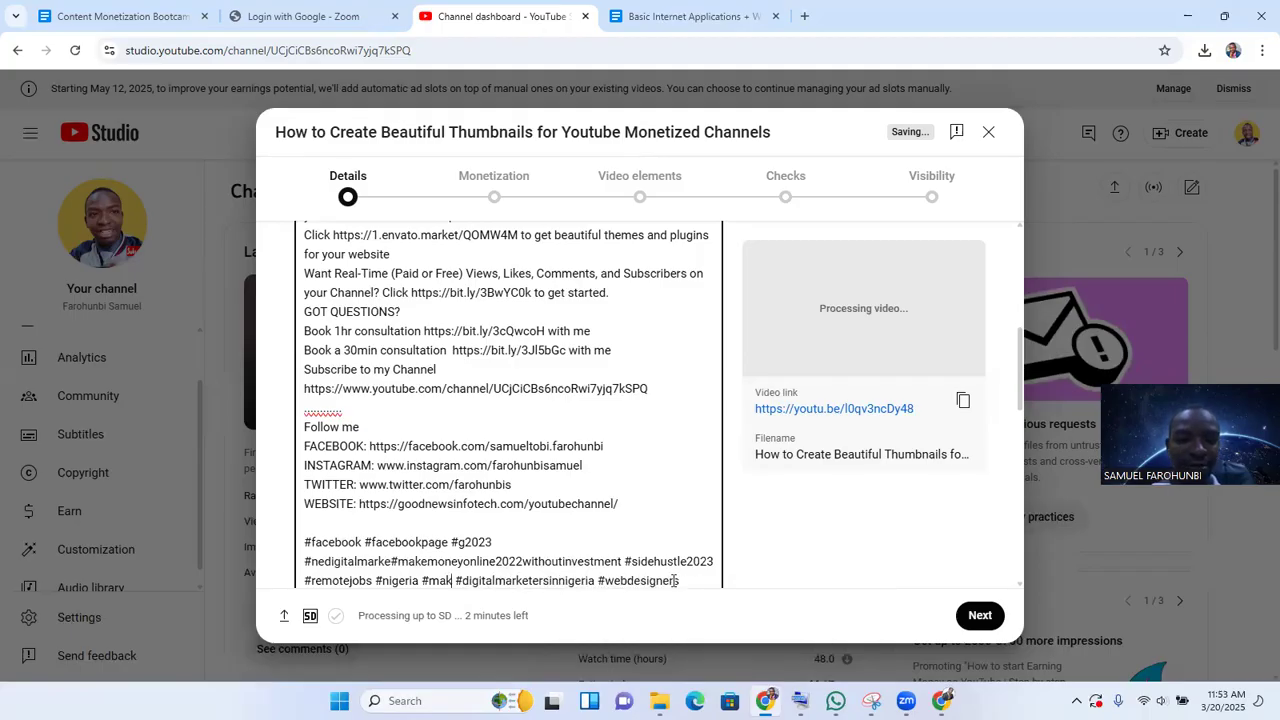
Step: Delete the #mak, #nigeria and #remotejobs hashtags and shorten #sidehustle2023 to #sid
{"action": "key", "text": "BackSpace"}
{"action": "key", "text": "BackSpace"}
{"action": "key", "text": "BackSpace"}
{"action": "key", "text": "BackSpace"}
{"action": "key", "text": "BackSpace"}
{"action": "key", "text": "BackSpace"}
{"action": "key", "text": "BackSpace"}
{"action": "key", "text": "BackSpace"}
{"action": "key", "text": "BackSpace"}
{"action": "key", "text": "BackSpace"}
{"action": "key", "text": "BackSpace"}
{"action": "key", "text": "BackSpace"}
{"action": "key", "text": "BackSpace"}
{"action": "key", "text": "BackSpace"}
{"action": "key", "text": "BackSpace"}
{"action": "key", "text": "BackSpace"}
{"action": "key", "text": "BackSpace"}
{"action": "key", "text": "BackSpace"}
{"action": "key", "text": "BackSpace"}
{"action": "key", "text": "BackSpace"}
{"action": "key", "text": "BackSpace"}
{"action": "key", "text": "BackSpace"}
{"action": "key", "text": "BackSpace"}
{"action": "key", "text": "BackSpace"}
{"action": "key", "text": "BackSpace"}
{"action": "key", "text": "BackSpace"}
{"action": "key", "text": "BackSpace"}
{"action": "key", "text": "BackSpace"}
{"action": "key", "text": "BackSpace"}
{"action": "key", "text": "BackSpace"}
{"action": "key", "text": "BackSpace"}
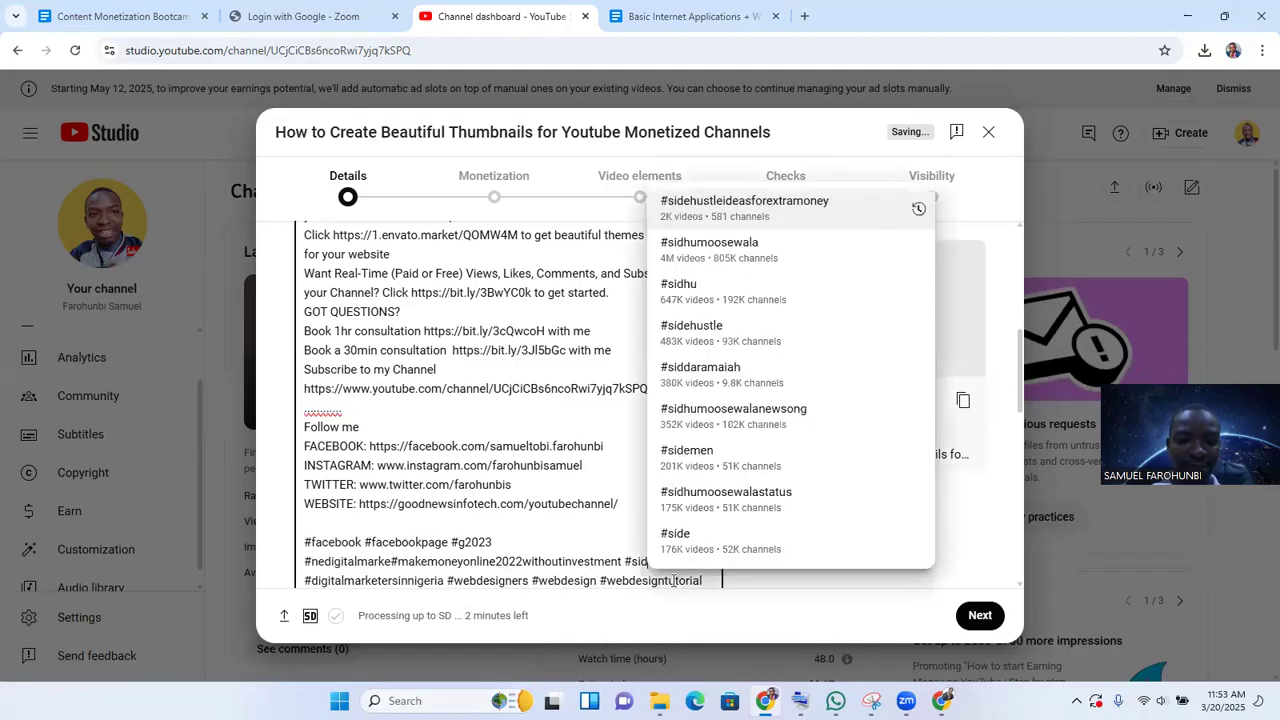
Step: Delete the #sid remainder and the #makemoneyonline2022withoutinvestment hashtag, leaving #nedigitalmarke before #digitalmarketersinnigeria
{"action": "key", "text": "BackSpace"}
{"action": "key", "text": "BackSpace"}
{"action": "key", "text": "BackSpace"}
{"action": "key", "text": "BackSpace"}
{"action": "key", "text": "BackSpace"}
{"action": "key", "text": "BackSpace"}
{"action": "key", "text": "BackSpace"}
{"action": "key", "text": "BackSpace"}
{"action": "key", "text": "BackSpace"}
{"action": "key", "text": "BackSpace"}
{"action": "key", "text": "BackSpace"}
{"action": "key", "text": "BackSpace"}
{"action": "key", "text": "BackSpace"}
{"action": "key", "text": "BackSpace"}
{"action": "key", "text": "BackSpace"}
{"action": "key", "text": "BackSpace"}
{"action": "key", "text": "BackSpace"}
{"action": "key", "text": "BackSpace"}
{"action": "key", "text": "BackSpace"}
{"action": "key", "text": "BackSpace"}
{"action": "key", "text": "BackSpace"}
{"action": "key", "text": "BackSpace"}
{"action": "key", "text": "BackSpace"}
{"action": "key", "text": "BackSpace"}
{"action": "key", "text": "BackSpace"}
{"action": "key", "text": "BackSpace"}
{"action": "key", "text": "BackSpace"}
{"action": "key", "text": "BackSpace"}
{"action": "key", "text": "BackSpace"}
{"action": "key", "text": "BackSpace"}
{"action": "key", "text": "BackSpace"}
{"action": "key", "text": "BackSpace"}
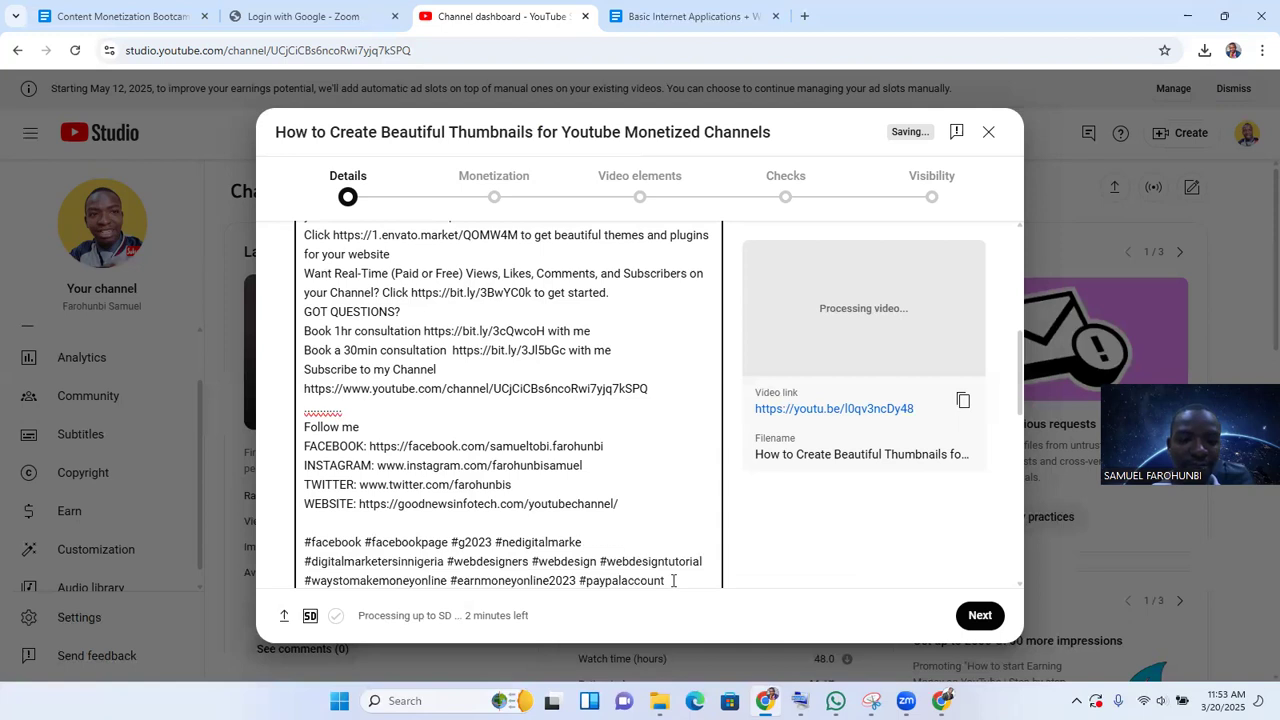
Step: Delete the #nedigitalmarke and #g2023 hashtags and shorten #facebookpage to #fac
{"action": "key", "text": "BackSpace"}
{"action": "key", "text": "BackSpace"}
{"action": "key", "text": "BackSpace"}
{"action": "key", "text": "BackSpace"}
{"action": "key", "text": "BackSpace"}
{"action": "key", "text": "BackSpace"}
{"action": "key", "text": "BackSpace"}
{"action": "key", "text": "BackSpace"}
{"action": "key", "text": "BackSpace"}
{"action": "key", "text": "BackSpace"}
{"action": "key", "text": "BackSpace"}
{"action": "key", "text": "BackSpace"}
{"action": "key", "text": "BackSpace"}
{"action": "key", "text": "BackSpace"}
{"action": "key", "text": "BackSpace"}
{"action": "key", "text": "BackSpace"}
{"action": "key", "text": "BackSpace"}
{"action": "key", "text": "BackSpace"}
{"action": "key", "text": "BackSpace"}
{"action": "key", "text": "BackSpace"}
{"action": "key", "text": "BackSpace"}
{"action": "key", "text": "BackSpace"}
{"action": "key", "text": "BackSpace"}
{"action": "key", "text": "BackSpace"}
{"action": "key", "text": "BackSpace"}
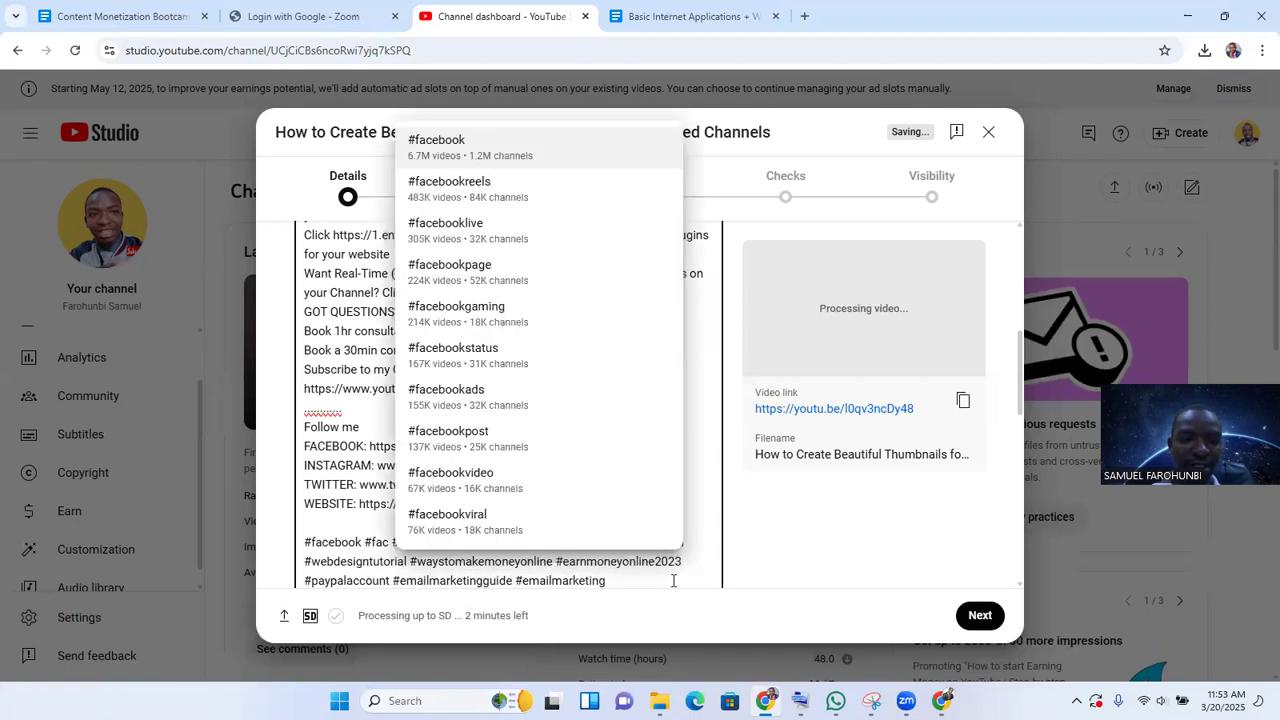
Step: Delete the #fac hashtag, shorten #facebook to #f, and dismiss the hashtag suggestions
{"action": "key", "text": "BackSpace"}
{"action": "key", "text": "BackSpace"}
{"action": "key", "text": "BackSpace"}
{"action": "key", "text": "BackSpace"}
{"action": "key", "text": "BackSpace"}
{"action": "key", "text": "BackSpace"}
{"action": "key", "text": "BackSpace"}
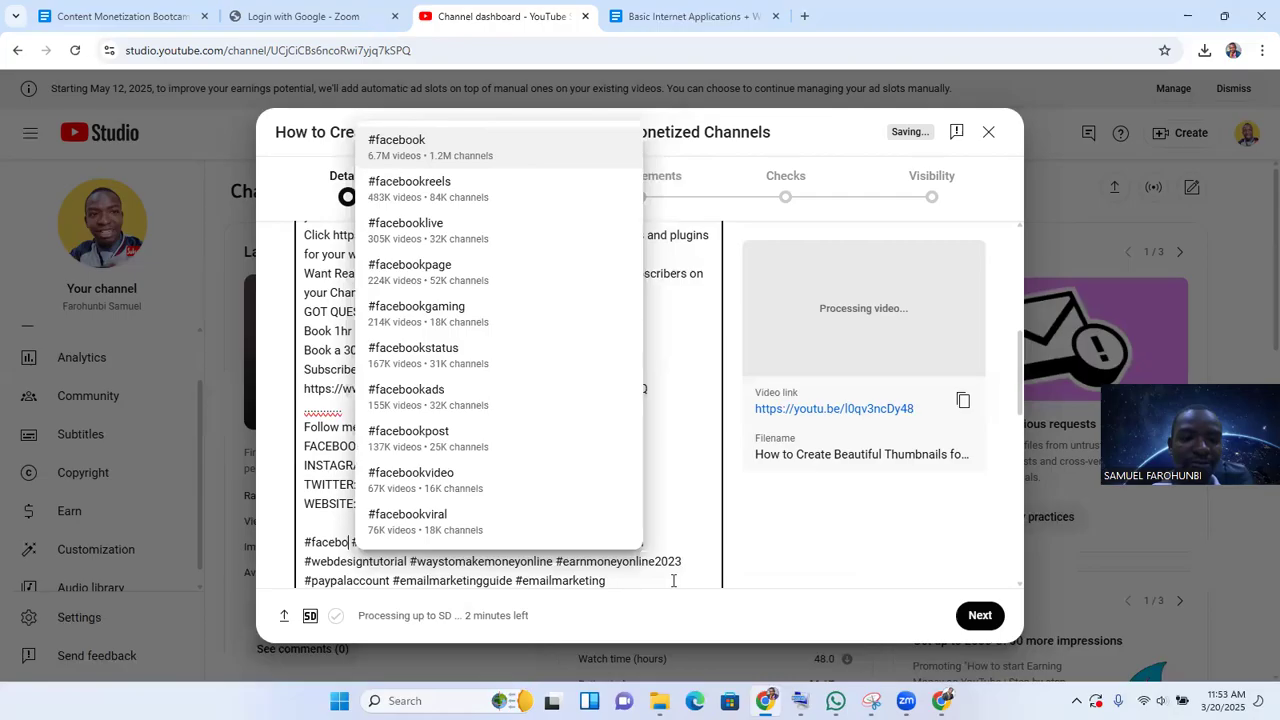
{"action": "key", "text": "BackSpace"}
{"action": "key", "text": "BackSpace"}
{"action": "key", "text": "BackSpace"}
{"action": "key", "text": "BackSpace"}
{"action": "key", "text": "BackSpace"}
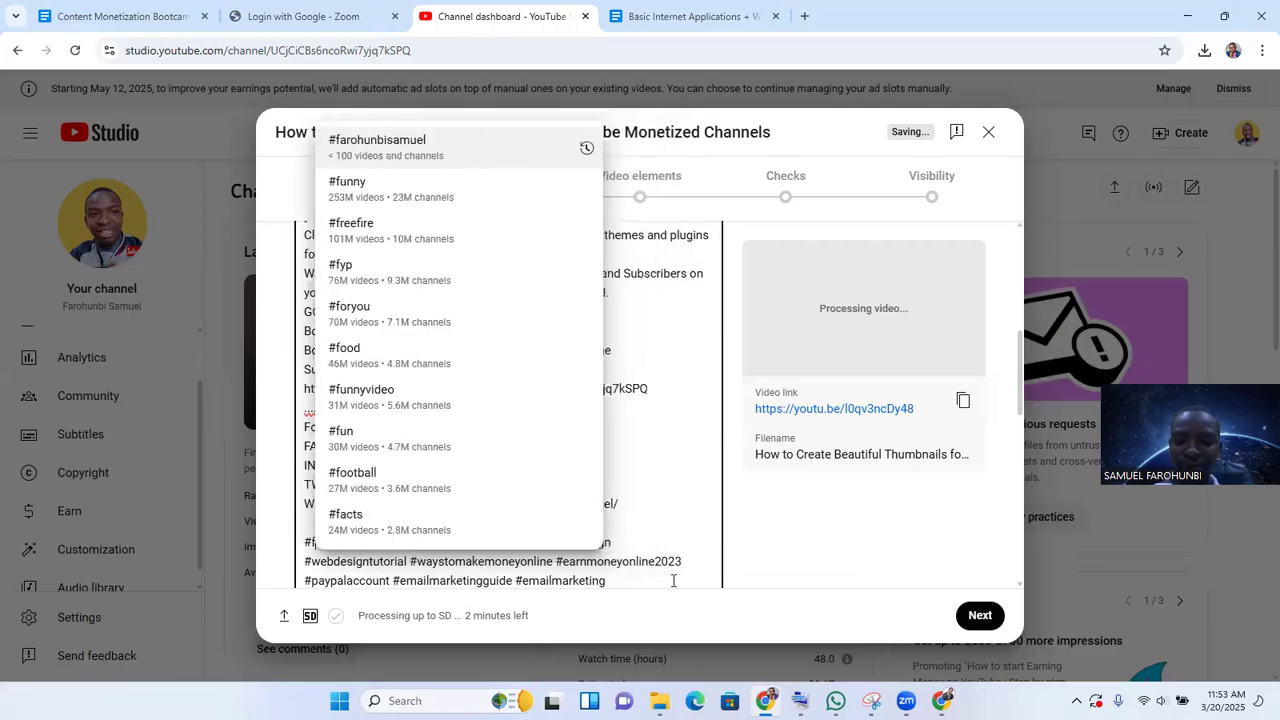
{"action": "key", "text": "Down"}
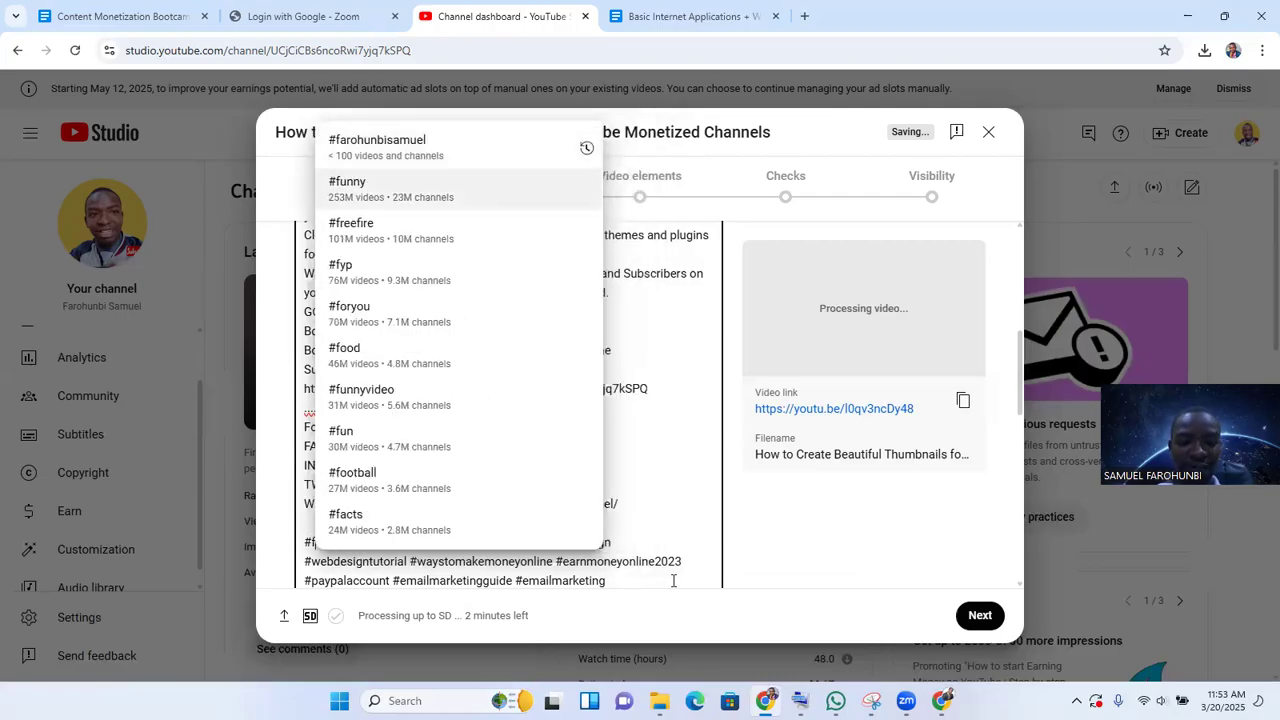
{"action": "left_click", "coordinate": [637, 586]}
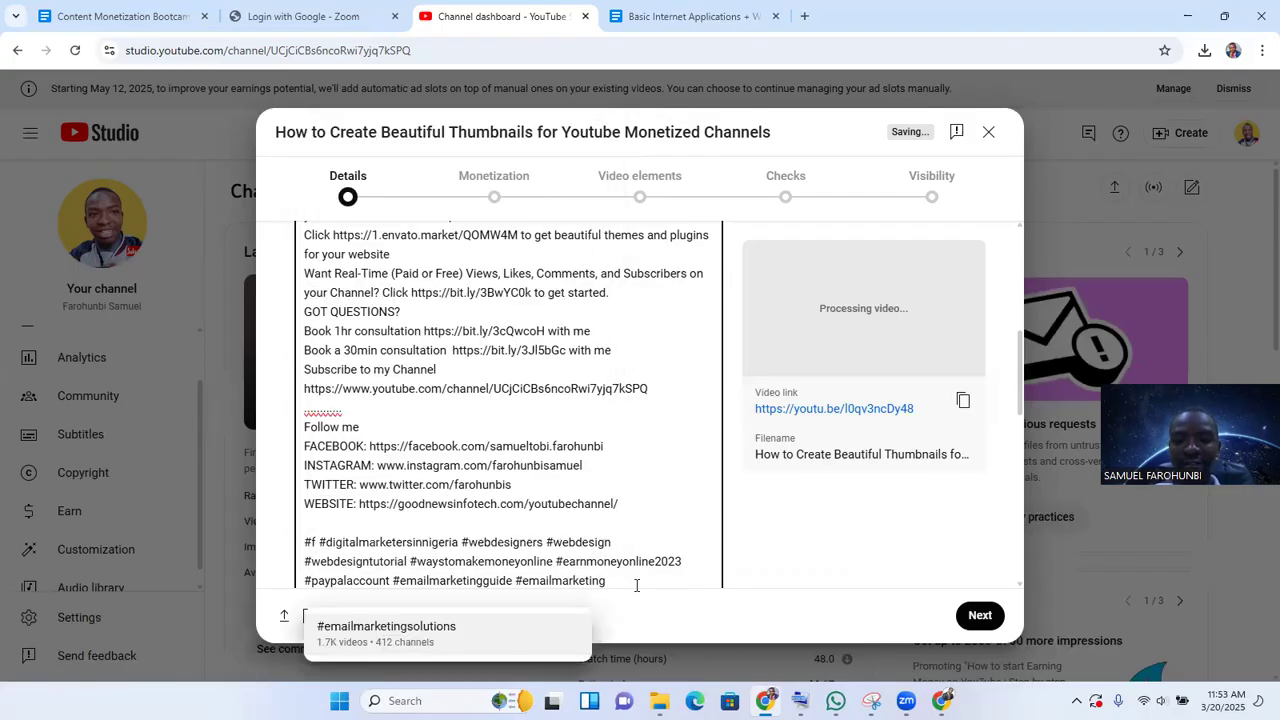
Step: Delete the #emailmarketing and #emailmarketingguide hashtags before #emailmarketingsolutions and shorten #paypalaccount to #paypalac
{"action": "key", "text": "BackSpace"}
{"action": "key", "text": "BackSpace"}
{"action": "key", "text": "BackSpace"}
{"action": "key", "text": "BackSpace"}
{"action": "key", "text": "BackSpace"}
{"action": "key", "text": "BackSpace"}
{"action": "key", "text": "BackSpace"}
{"action": "key", "text": "BackSpace"}
{"action": "key", "text": "BackSpace"}
{"action": "key", "text": "BackSpace"}
{"action": "key", "text": "BackSpace"}
{"action": "key", "text": "BackSpace"}
{"action": "key", "text": "BackSpace"}
{"action": "key", "text": "BackSpace"}
{"action": "key", "text": "BackSpace"}
{"action": "key", "text": "BackSpace"}
{"action": "key", "text": "BackSpace"}
{"action": "key", "text": "BackSpace"}
{"action": "key", "text": "BackSpace"}
{"action": "key", "text": "BackSpace"}
{"action": "key", "text": "BackSpace"}
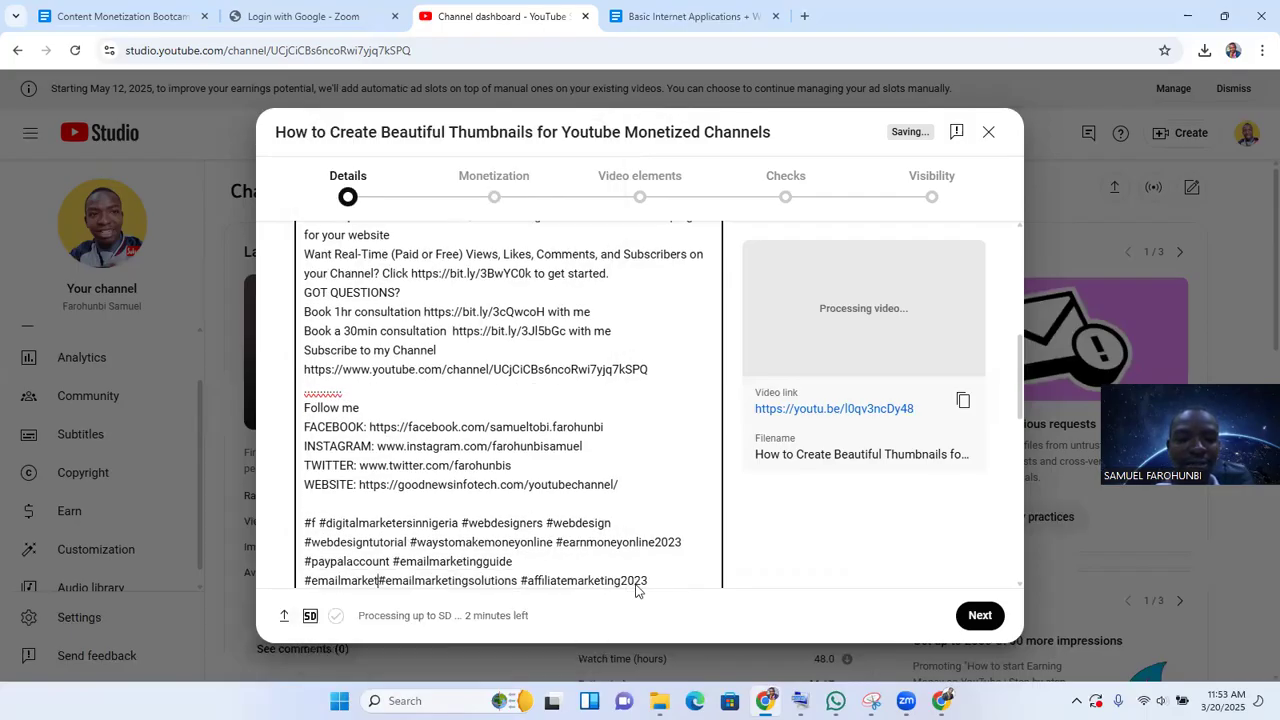
{"action": "key", "text": "BackSpace"}
{"action": "key", "text": "BackSpace"}
{"action": "key", "text": "BackSpace"}
{"action": "key", "text": "BackSpace"}
{"action": "key", "text": "BackSpace"}
{"action": "key", "text": "BackSpace"}
{"action": "key", "text": "BackSpace"}
{"action": "key", "text": "BackSpace"}
{"action": "key", "text": "BackSpace"}
{"action": "key", "text": "BackSpace"}
{"action": "key", "text": "BackSpace"}
{"action": "key", "text": "BackSpace"}
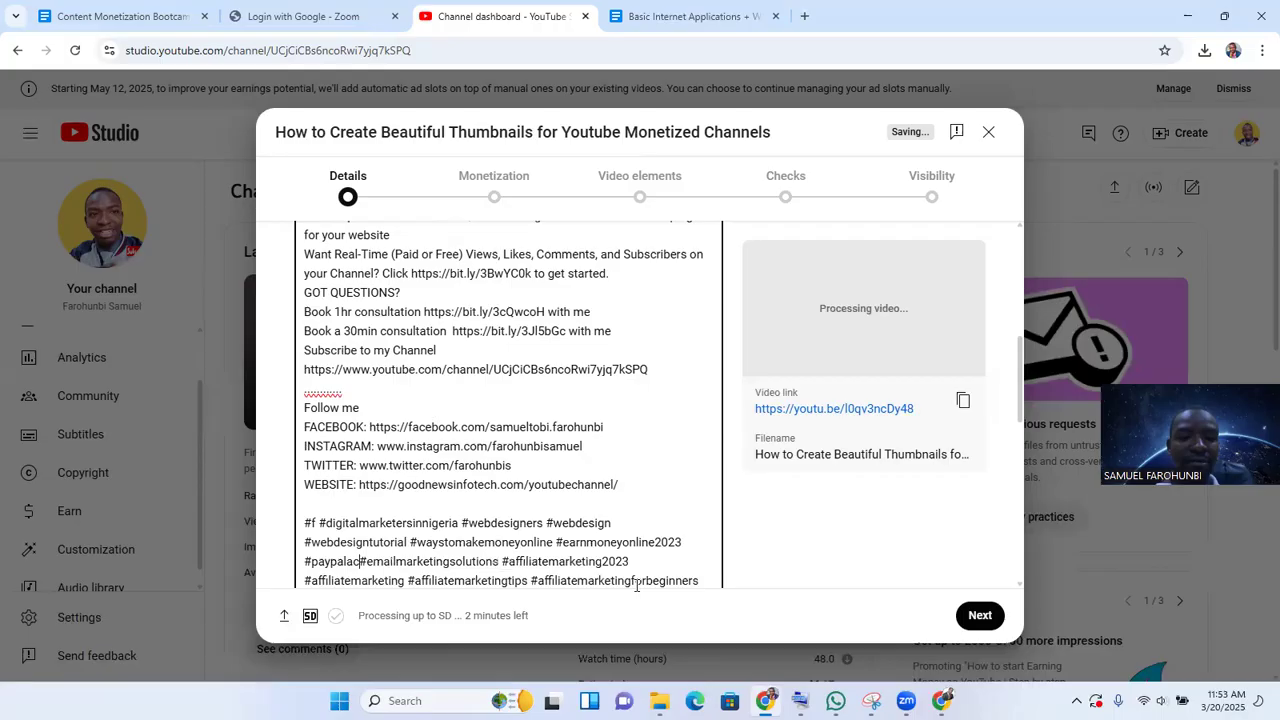
Step: Delete the #paypalac remainder and cut #earnmoneyonline2023 back to its # sign
{"action": "key", "text": "BackSpace"}
{"action": "key", "text": "BackSpace"}
{"action": "key", "text": "BackSpace"}
{"action": "key", "text": "BackSpace"}
{"action": "key", "text": "BackSpace"}
{"action": "key", "text": "BackSpace"}
{"action": "key", "text": "BackSpace"}
{"action": "key", "text": "BackSpace"}
{"action": "key", "text": "BackSpace"}
{"action": "key", "text": "BackSpace"}
{"action": "key", "text": "BackSpace"}
{"action": "key", "text": "BackSpace"}
{"action": "key", "text": "BackSpace"}
{"action": "key", "text": "BackSpace"}
{"action": "key", "text": "BackSpace"}
{"action": "key", "text": "BackSpace"}
{"action": "key", "text": "BackSpace"}
{"action": "key", "text": "BackSpace"}
{"action": "key", "text": "BackSpace"}
{"action": "key", "text": "BackSpace"}
{"action": "key", "text": "BackSpace"}
{"action": "key", "text": "BackSpace"}
{"action": "key", "text": "BackSpace"}
{"action": "key", "text": "BackSpace"}
{"action": "key", "text": "BackSpace"}
{"action": "key", "text": "BackSpace"}
{"action": "key", "text": "BackSpace"}
{"action": "key", "text": "BackSpace"}
{"action": "key", "text": "BackSpace"}
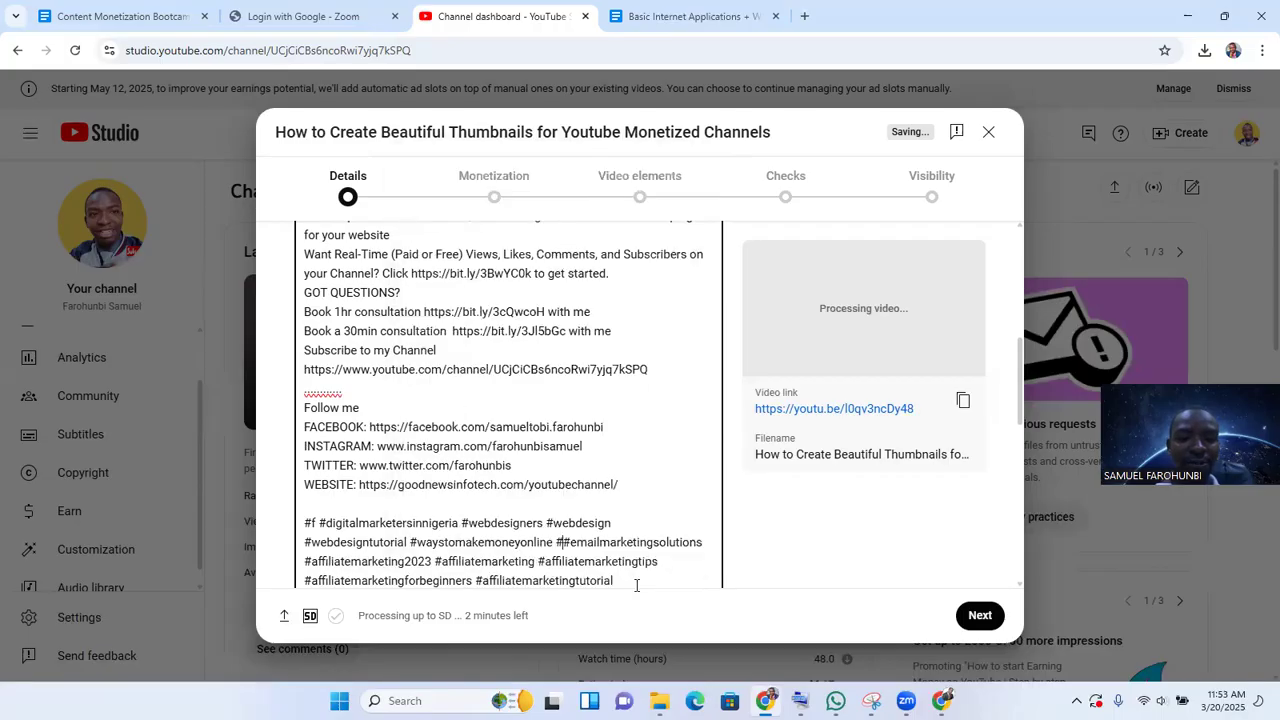
Step: Delete the leftover # sign, #waystomakemoneyonline and #webdesigntutorial, and shorten #webdesign to #webde
{"action": "key", "text": "BackSpace"}
{"action": "key", "text": "BackSpace"}
{"action": "key", "text": "BackSpace"}
{"action": "key", "text": "BackSpace"}
{"action": "key", "text": "BackSpace"}
{"action": "key", "text": "BackSpace"}
{"action": "key", "text": "BackSpace"}
{"action": "key", "text": "BackSpace"}
{"action": "key", "text": "BackSpace"}
{"action": "key", "text": "BackSpace"}
{"action": "key", "text": "BackSpace"}
{"action": "key", "text": "BackSpace"}
{"action": "key", "text": "BackSpace"}
{"action": "key", "text": "BackSpace"}
{"action": "key", "text": "BackSpace"}
{"action": "key", "text": "BackSpace"}
{"action": "key", "text": "BackSpace"}
{"action": "key", "text": "BackSpace"}
{"action": "key", "text": "BackSpace"}
{"action": "key", "text": "BackSpace"}
{"action": "key", "text": "BackSpace"}
{"action": "key", "text": "BackSpace"}
{"action": "key", "text": "BackSpace"}
{"action": "key", "text": "BackSpace"}
{"action": "key", "text": "BackSpace"}
{"action": "key", "text": "BackSpace"}
{"action": "key", "text": "BackSpace"}
{"action": "key", "text": "BackSpace"}
{"action": "key", "text": "BackSpace"}
{"action": "key", "text": "BackSpace"}
{"action": "key", "text": "BackSpace"}
{"action": "key", "text": "BackSpace"}
{"action": "key", "text": "BackSpace"}
{"action": "key", "text": "BackSpace"}
{"action": "key", "text": "BackSpace"}
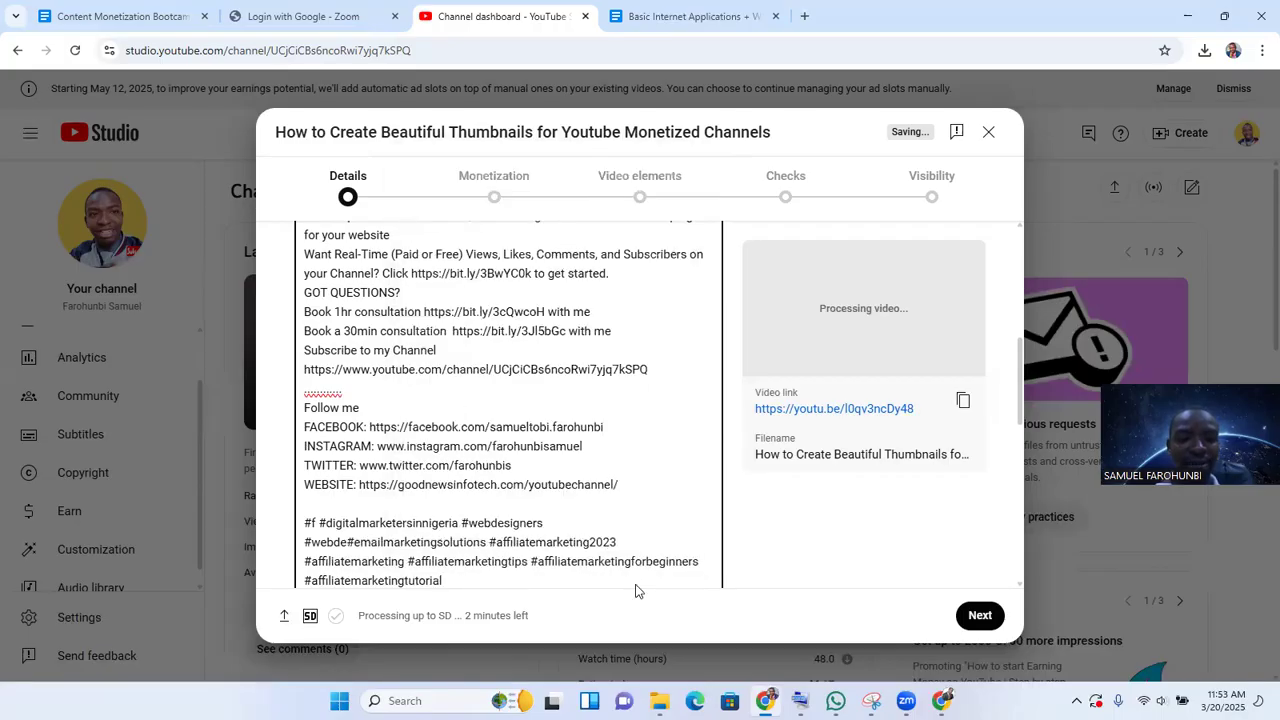
Step: Delete the #webde remainder and the #webdesigners hashtag, and shorten #digitalmarketersinnigeria to #digitalmarketers
{"action": "key", "text": "BackSpace"}
{"action": "key", "text": "BackSpace"}
{"action": "key", "text": "BackSpace"}
{"action": "key", "text": "BackSpace"}
{"action": "key", "text": "BackSpace"}
{"action": "key", "text": "BackSpace"}
{"action": "key", "text": "BackSpace"}
{"action": "key", "text": "BackSpace"}
{"action": "key", "text": "BackSpace"}
{"action": "key", "text": "BackSpace"}
{"action": "key", "text": "BackSpace"}
{"action": "key", "text": "BackSpace"}
{"action": "key", "text": "BackSpace"}
{"action": "key", "text": "BackSpace"}
{"action": "key", "text": "BackSpace"}
{"action": "key", "text": "BackSpace"}
{"action": "key", "text": "BackSpace"}
{"action": "key", "text": "BackSpace"}
{"action": "key", "text": "BackSpace"}
{"action": "key", "text": "BackSpace"}
{"action": "key", "text": "BackSpace"}
{"action": "key", "text": "BackSpace"}
{"action": "key", "text": "BackSpace"}
{"action": "key", "text": "BackSpace"}
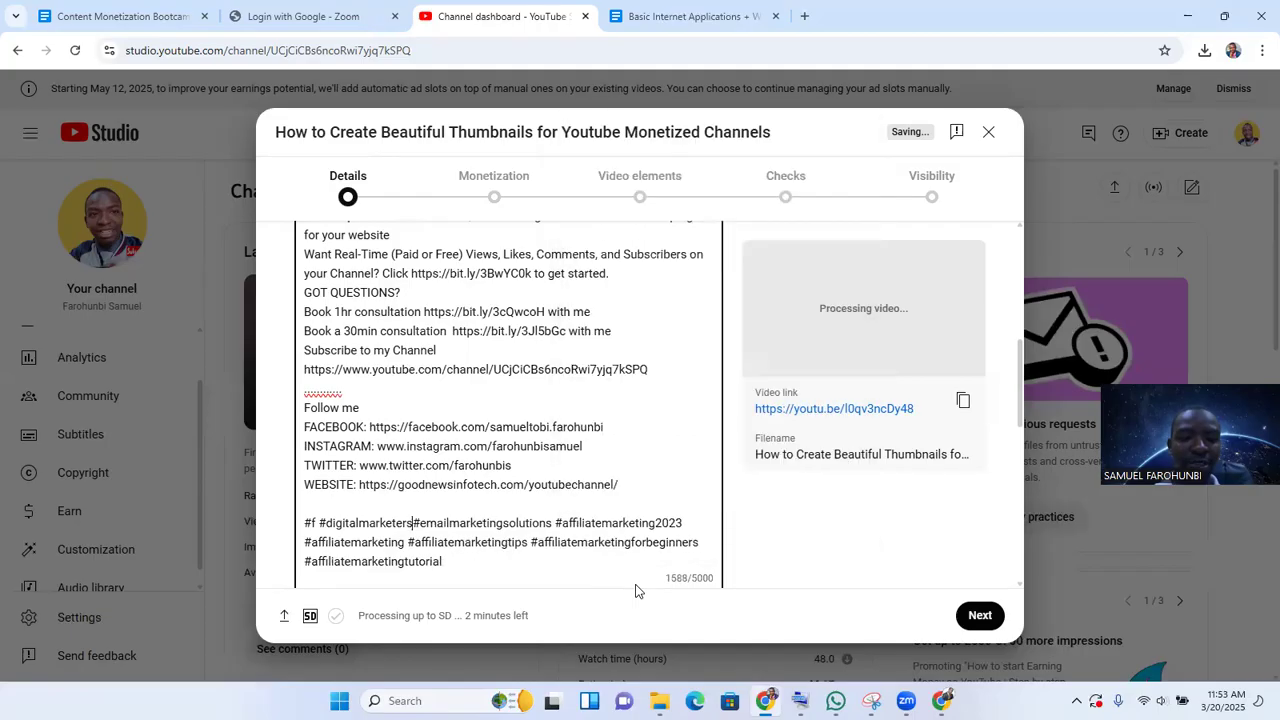
Step: Delete the #digitalmarketers remainder between #f and #emailmarketingsolutions
{"action": "key", "text": "BackSpace"}
{"action": "key", "text": "BackSpace"}
{"action": "key", "text": "BackSpace"}
{"action": "key", "text": "BackSpace"}
{"action": "key", "text": "BackSpace"}
{"action": "key", "text": "BackSpace"}
{"action": "key", "text": "BackSpace"}
{"action": "key", "text": "BackSpace"}
{"action": "key", "text": "BackSpace"}
{"action": "key", "text": "BackSpace"}
{"action": "key", "text": "BackSpace"}
{"action": "key", "text": "BackSpace"}
{"action": "key", "text": "BackSpace"}
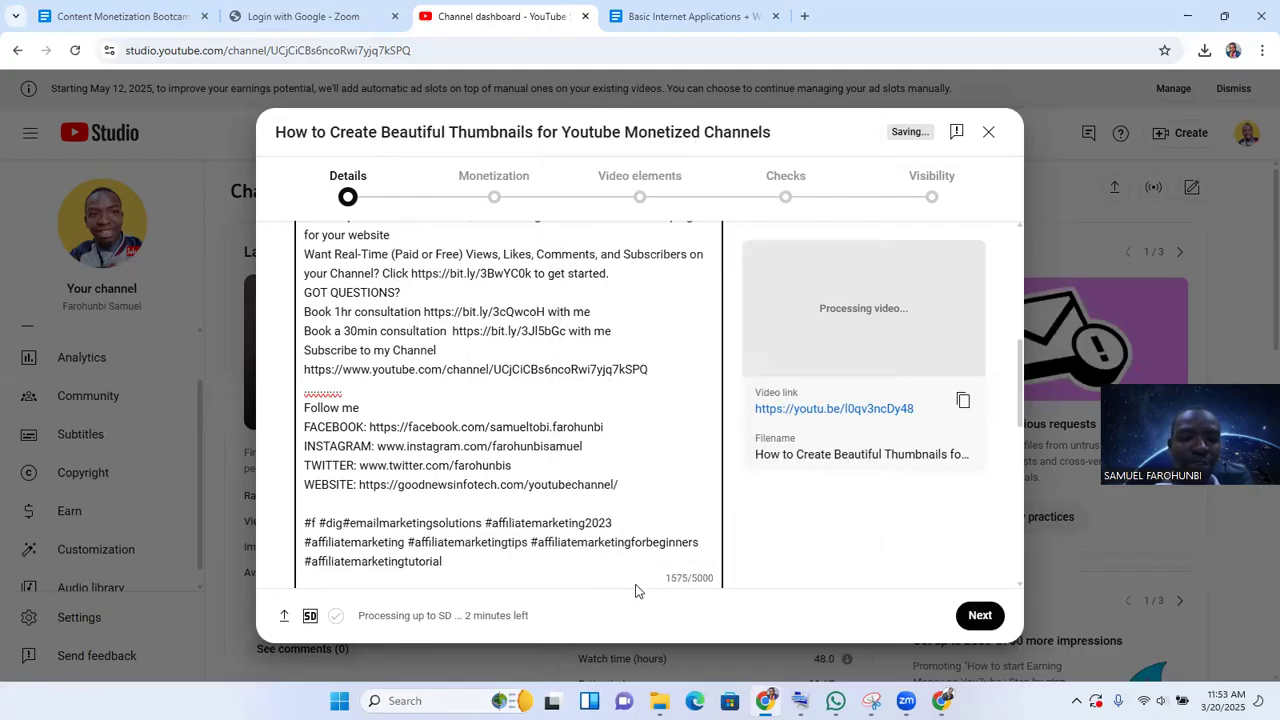
{"action": "key", "text": "BackSpace"}
{"action": "key", "text": "BackSpace"}
{"action": "key", "text": "BackSpace"}
{"action": "key", "text": "BackSpace"}
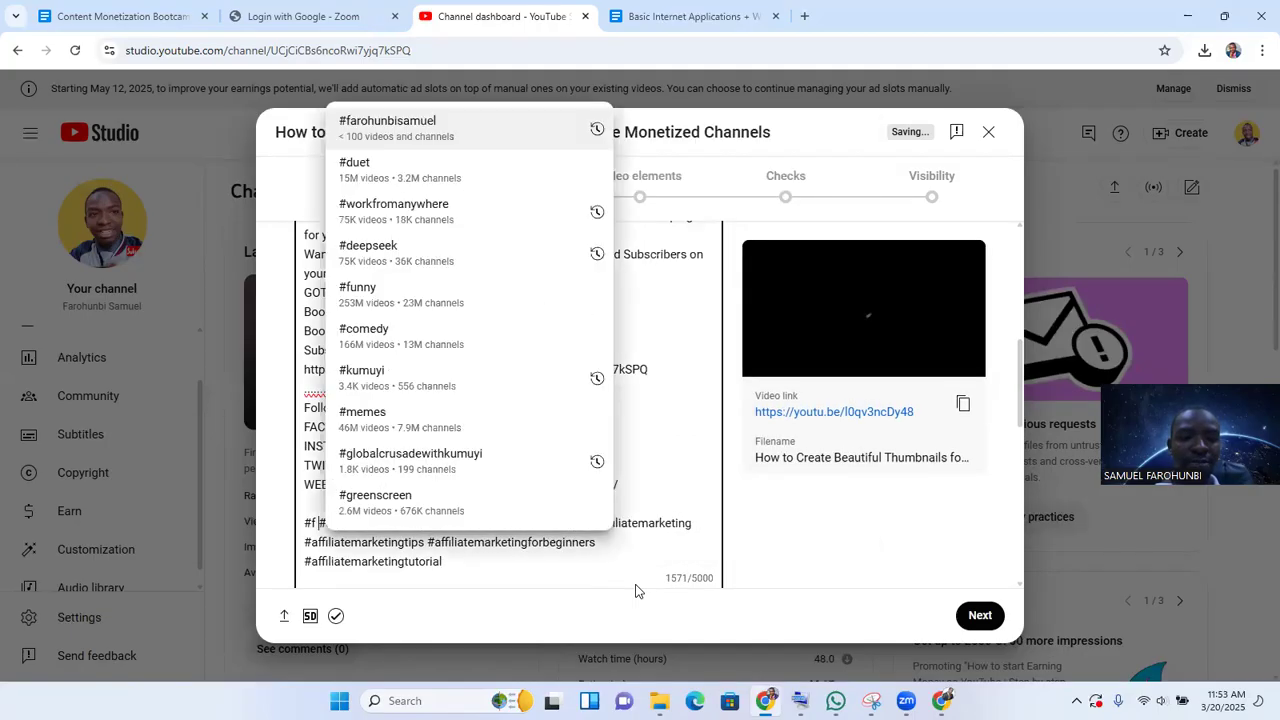
Step: Cut #f back to its # sign and place the text cursor after #affiliatemarketingtutorial at the end of the description
{"action": "key", "text": "BackSpace"}
{"action": "key", "text": "BackSpace"}
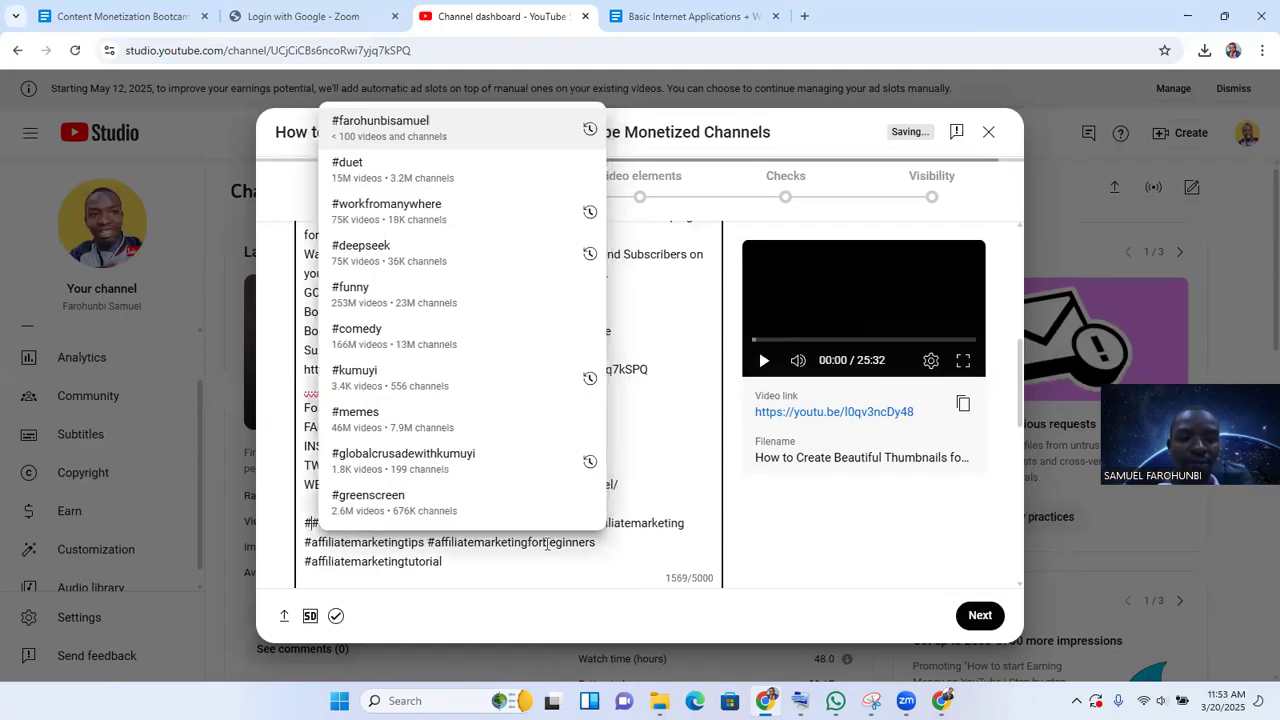
{"action": "left_click", "coordinate": [479, 561]}
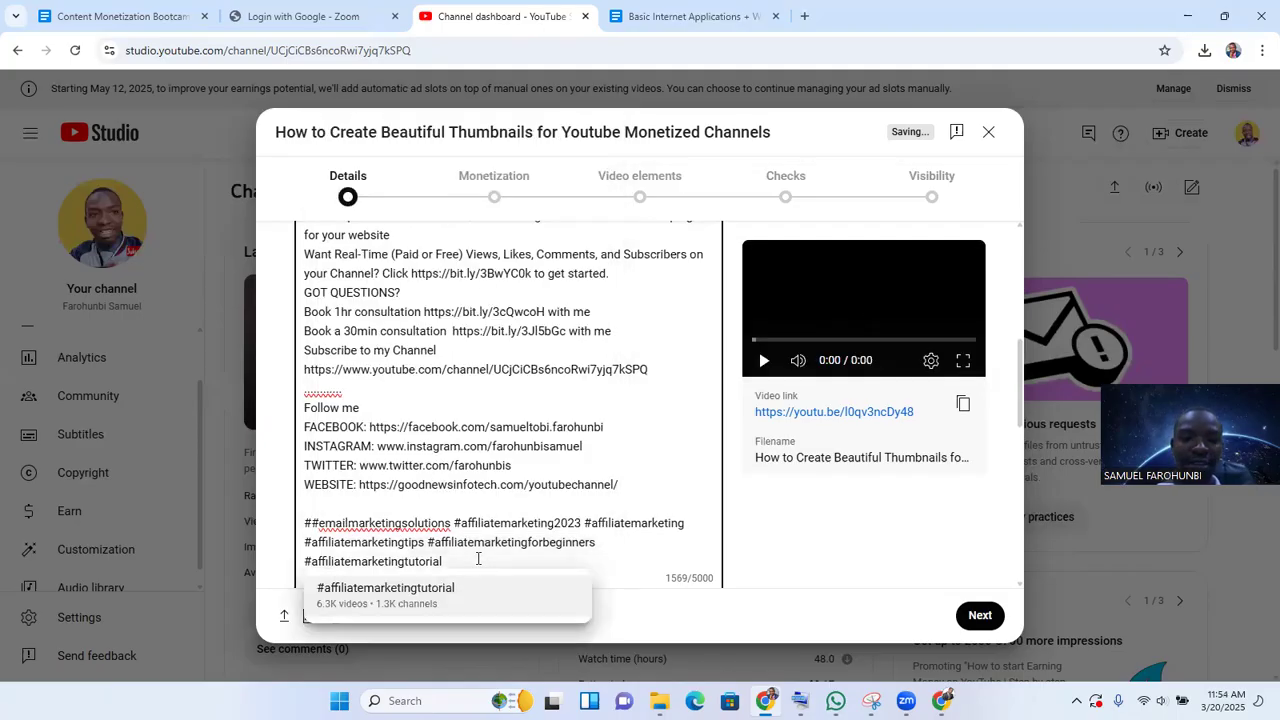
Step: Cut the final hashtag #affiliatemarketingtutorial at the end of the description back to #a
{"action": "key", "text": "BackSpace"}
{"action": "key", "text": "BackSpace"}
{"action": "key", "text": "BackSpace"}
{"action": "key", "text": "BackSpace"}
{"action": "key", "text": "BackSpace"}
{"action": "key", "text": "BackSpace"}
{"action": "key", "text": "BackSpace"}
{"action": "key", "text": "BackSpace"}
{"action": "key", "text": "BackSpace"}
{"action": "key", "text": "BackSpace"}
{"action": "key", "text": "BackSpace"}
{"action": "key", "text": "BackSpace"}
{"action": "key", "text": "BackSpace"}
{"action": "key", "text": "BackSpace"}
{"action": "key", "text": "BackSpace"}
{"action": "key", "text": "BackSpace"}
{"action": "key", "text": "BackSpace"}
{"action": "key", "text": "BackSpace"}
{"action": "key", "text": "BackSpace"}
{"action": "key", "text": "BackSpace"}
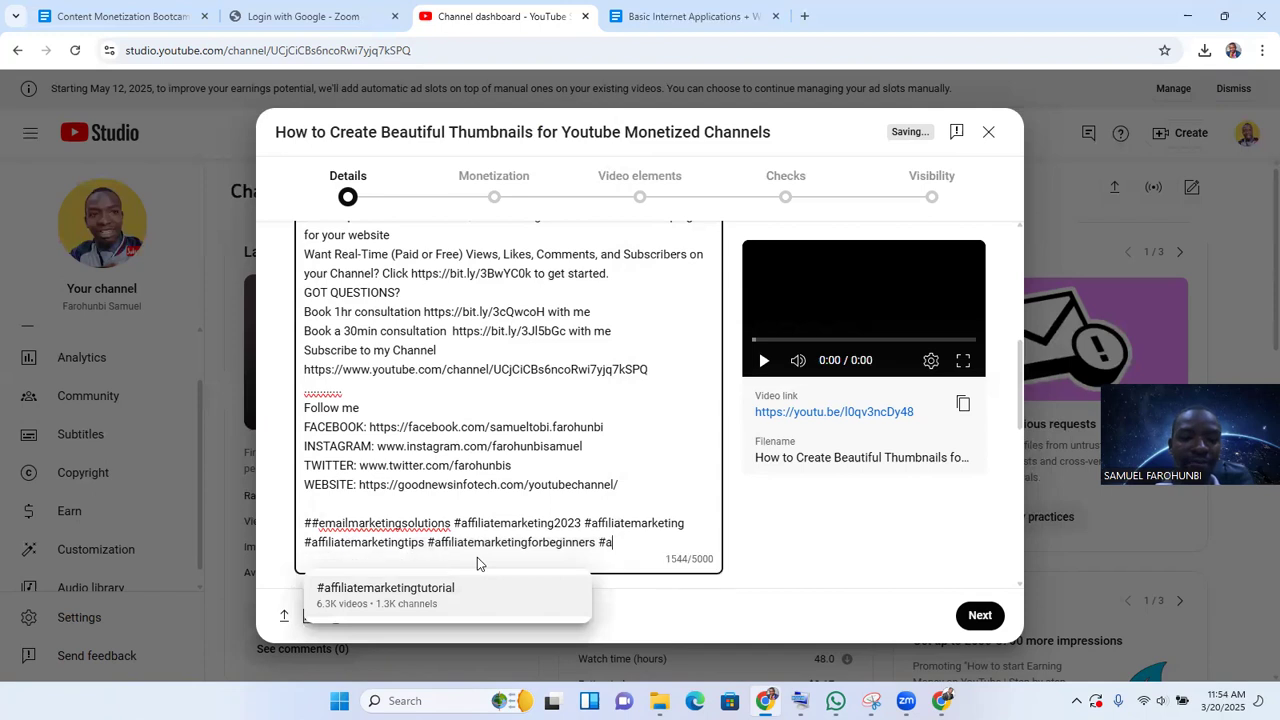
Step: Delete the #a remainder and the #affiliatemarketingforbeginners hashtag, and shorten #affiliatemarketingtips to #a
{"action": "key", "text": "BackSpace"}
{"action": "key", "text": "BackSpace"}
{"action": "key", "text": "BackSpace"}
{"action": "key", "text": "BackSpace"}
{"action": "key", "text": "BackSpace"}
{"action": "key", "text": "BackSpace"}
{"action": "key", "text": "BackSpace"}
{"action": "key", "text": "BackSpace"}
{"action": "key", "text": "BackSpace"}
{"action": "key", "text": "BackSpace"}
{"action": "key", "text": "BackSpace"}
{"action": "key", "text": "BackSpace"}
{"action": "key", "text": "BackSpace"}
{"action": "key", "text": "BackSpace"}
{"action": "key", "text": "BackSpace"}
{"action": "key", "text": "BackSpace"}
{"action": "key", "text": "BackSpace"}
{"action": "key", "text": "BackSpace"}
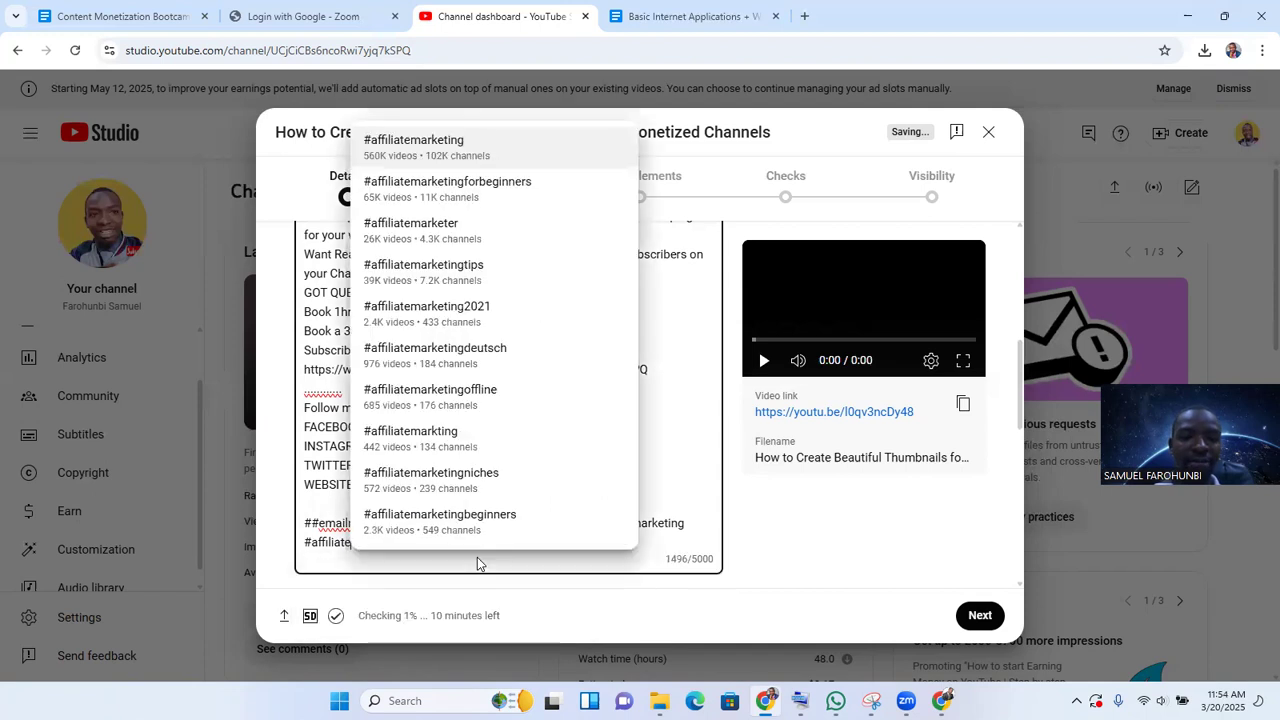
{"action": "key", "text": "BackSpace"}
{"action": "key", "text": "BackSpace"}
{"action": "key", "text": "BackSpace"}
{"action": "key", "text": "BackSpace"}
{"action": "key", "text": "BackSpace"}
{"action": "key", "text": "BackSpace"}
{"action": "key", "text": "BackSpace"}
{"action": "key", "text": "BackSpace"}
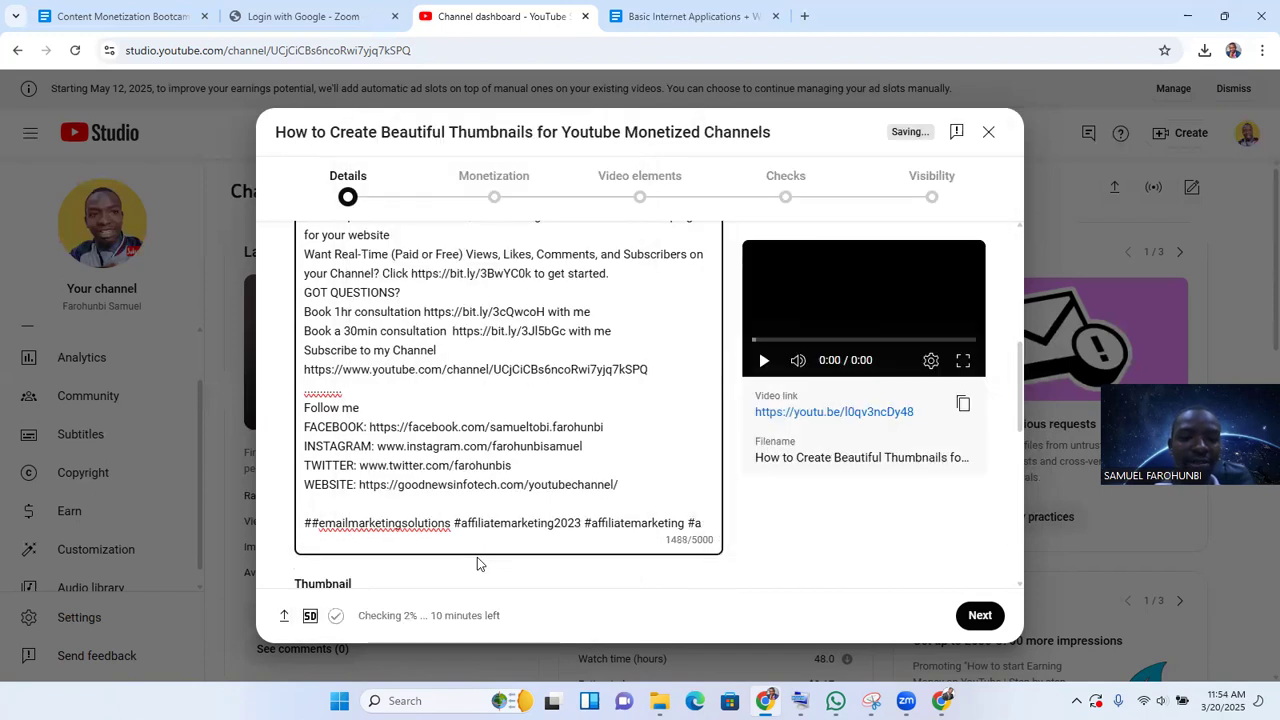
Step: Delete the #a remainder and the #affiliatemarketing hashtag, and shorten #affiliatemarketing2023 to #affili
{"action": "key", "text": "BackSpace"}
{"action": "key", "text": "BackSpace"}
{"action": "key", "text": "BackSpace"}
{"action": "key", "text": "BackSpace"}
{"action": "key", "text": "BackSpace"}
{"action": "key", "text": "BackSpace"}
{"action": "key", "text": "BackSpace"}
{"action": "key", "text": "BackSpace"}
{"action": "key", "text": "BackSpace"}
{"action": "key", "text": "BackSpace"}
{"action": "key", "text": "BackSpace"}
{"action": "key", "text": "BackSpace"}
{"action": "key", "text": "BackSpace"}
{"action": "key", "text": "BackSpace"}
{"action": "key", "text": "BackSpace"}
{"action": "key", "text": "BackSpace"}
{"action": "key", "text": "BackSpace"}
{"action": "key", "text": "BackSpace"}
{"action": "key", "text": "BackSpace"}
{"action": "key", "text": "BackSpace"}
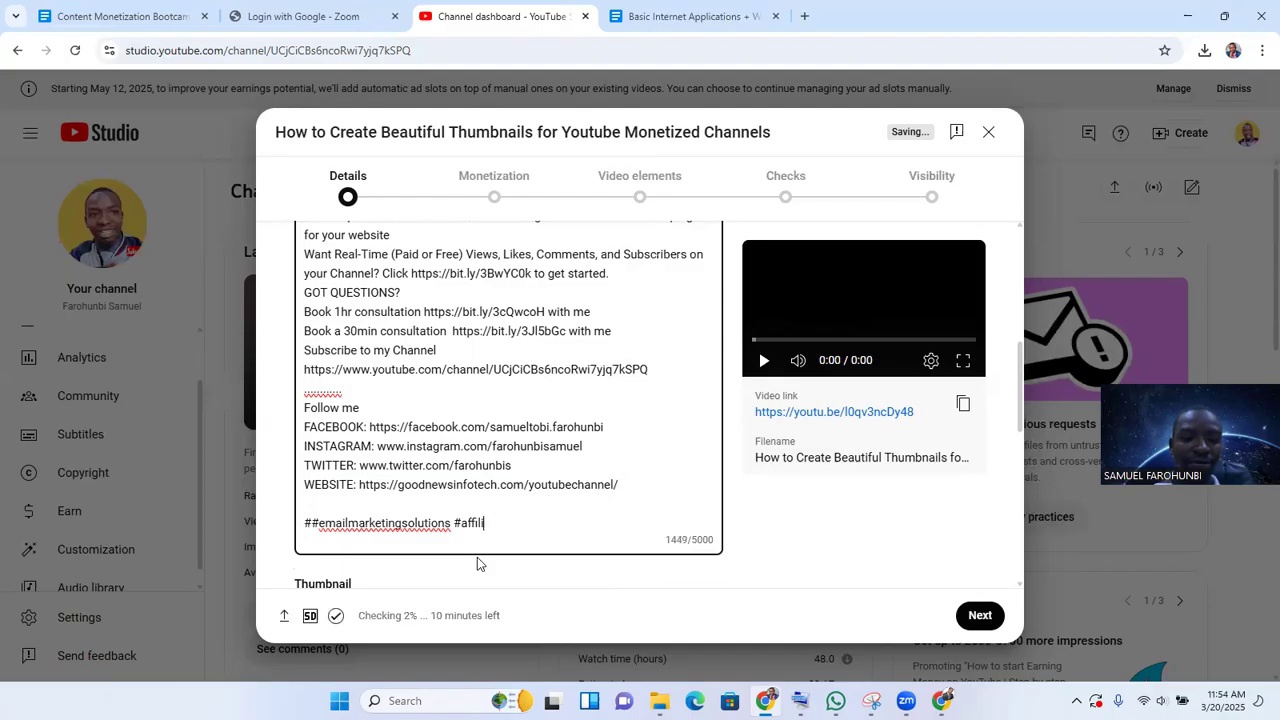
Step: Delete the #affili remainder, ##emailmarketingsolutions and the empty lines so the description ends with the WEBSITE line
{"action": "key", "text": "BackSpace"}
{"action": "key", "text": "BackSpace"}
{"action": "key", "text": "BackSpace"}
{"action": "key", "text": "BackSpace"}
{"action": "key", "text": "BackSpace"}
{"action": "key", "text": "BackSpace"}
{"action": "key", "text": "BackSpace"}
{"action": "key", "text": "BackSpace"}
{"action": "key", "text": "BackSpace"}
{"action": "key", "text": "BackSpace"}
{"action": "key", "text": "BackSpace"}
{"action": "key", "text": "BackSpace"}
{"action": "key", "text": "BackSpace"}
{"action": "key", "text": "BackSpace"}
{"action": "key", "text": "BackSpace"}
{"action": "key", "text": "BackSpace"}
{"action": "key", "text": "BackSpace"}
{"action": "key", "text": "BackSpace"}
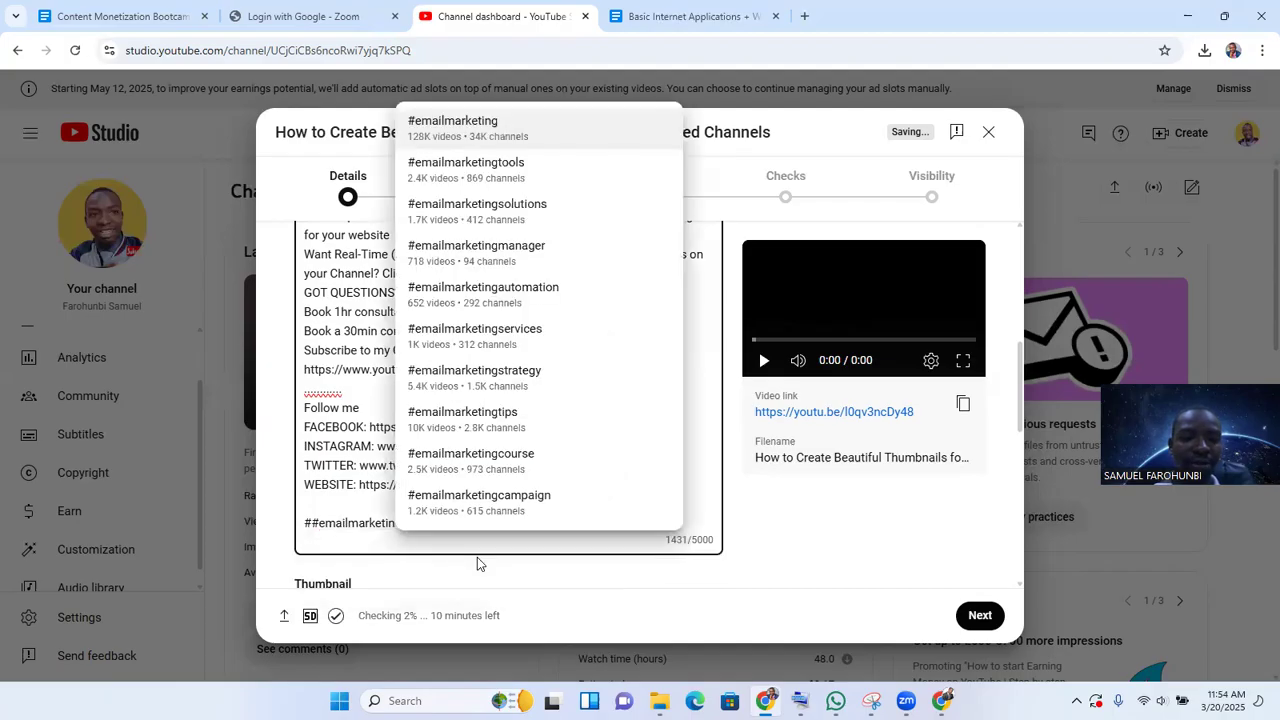
{"action": "key", "text": "BackSpace"}
{"action": "key", "text": "BackSpace"}
{"action": "key", "text": "BackSpace"}
{"action": "key", "text": "BackSpace"}
{"action": "key", "text": "BackSpace"}
{"action": "key", "text": "BackSpace"}
{"action": "key", "text": "BackSpace"}
{"action": "key", "text": "BackSpace"}
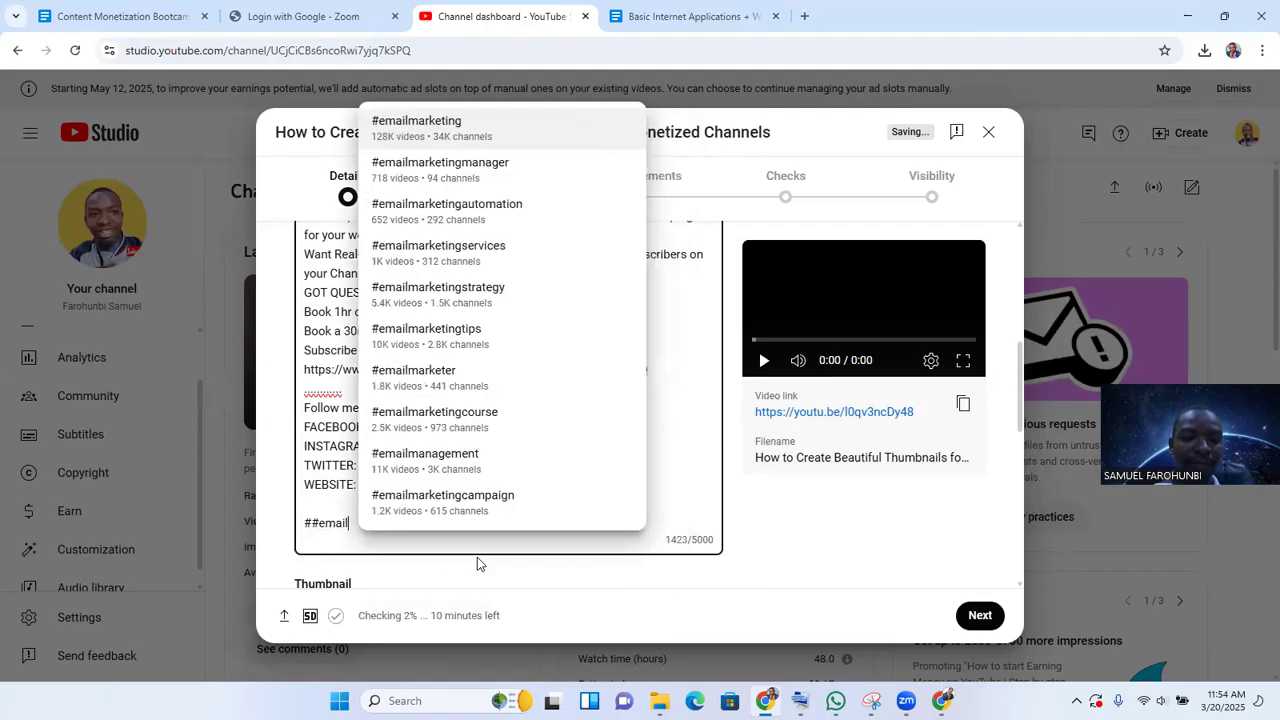
{"action": "key", "text": "BackSpace"}
{"action": "key", "text": "BackSpace"}
{"action": "key", "text": "BackSpace"}
{"action": "key", "text": "BackSpace"}
{"action": "key", "text": "BackSpace"}
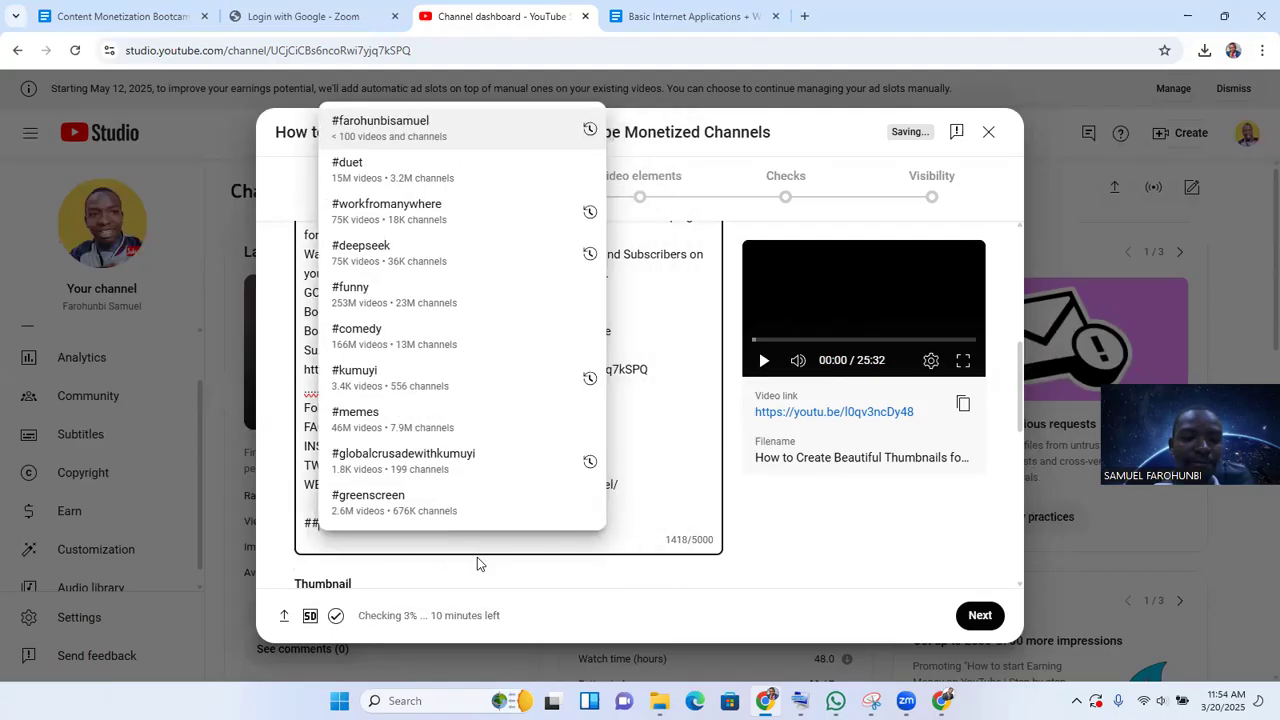
{"action": "key", "text": "BackSpace"}
{"action": "key", "text": "BackSpace"}
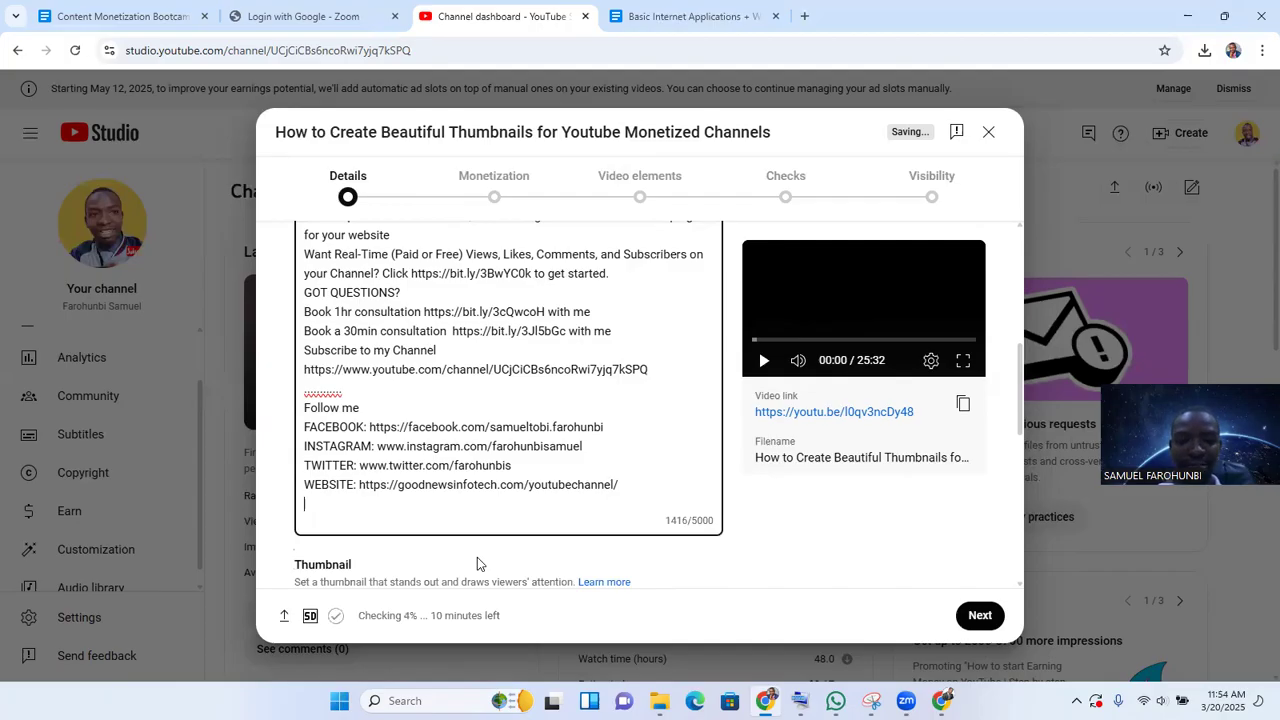
{"action": "key", "text": "BackSpace"}
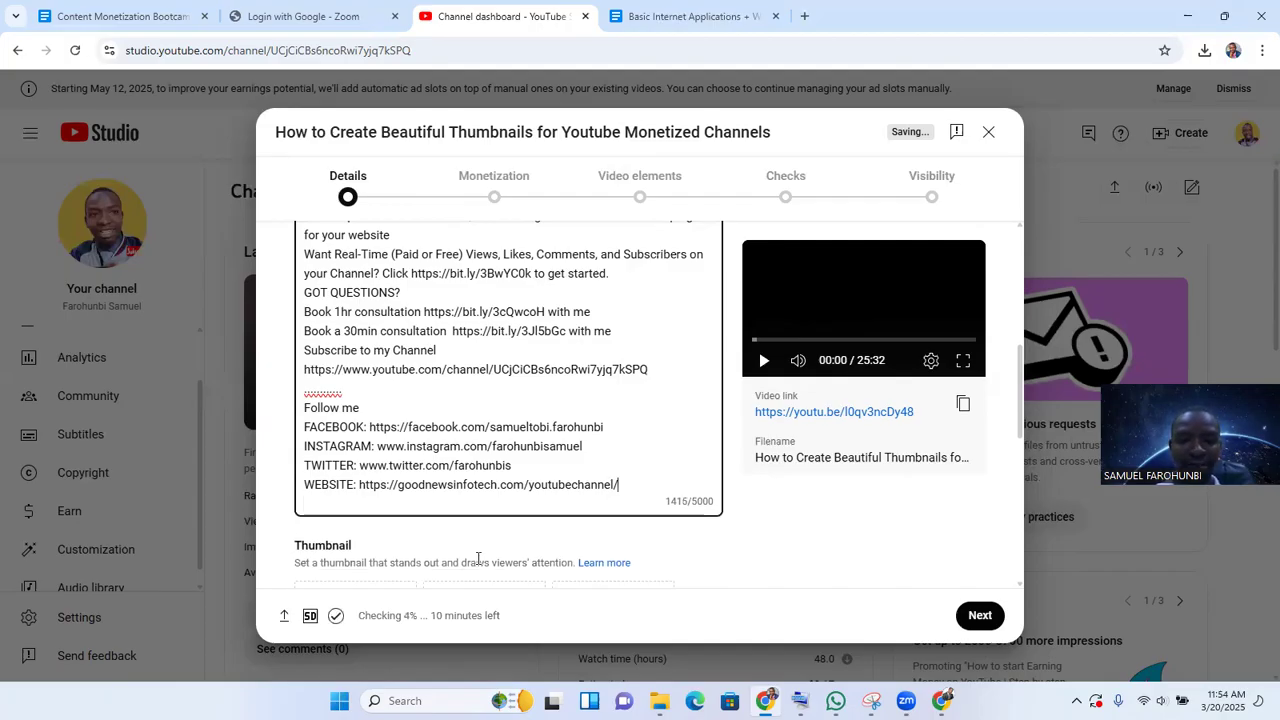
Step: Move the text cursor from the end of the description up to its beginning
{"action": "key", "text": "Up"}
{"action": "key", "text": "Home"}
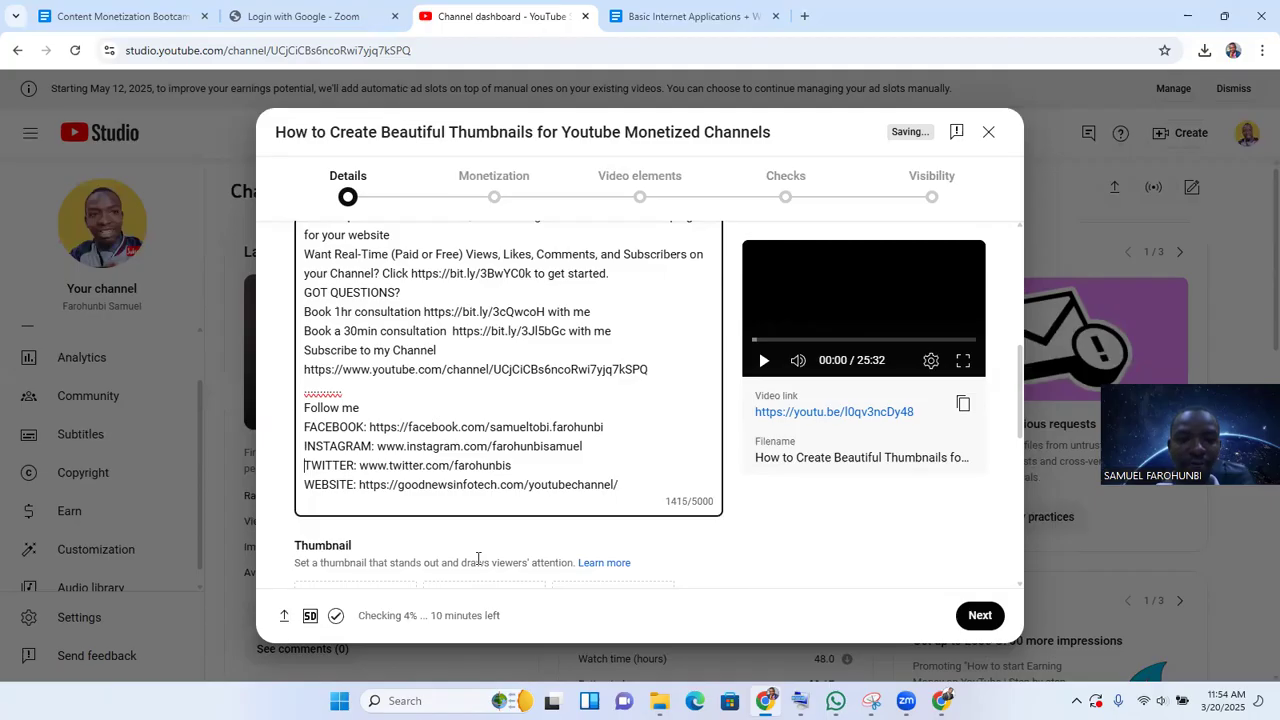
{"action": "key", "text": "Up"}
{"action": "key", "text": "Up"}
{"action": "key", "text": "Up"}
{"action": "key", "text": "Up"}
{"action": "key", "text": "Up"}
{"action": "key", "text": "Up"}
{"action": "key", "text": "Up"}
{"action": "key", "text": "Up"}
{"action": "key", "text": "Up"}
{"action": "key", "text": "Up"}
{"action": "key", "text": "Up"}
{"action": "key", "text": "Up"}
{"action": "key", "text": "Up"}
{"action": "key", "text": "Up"}
{"action": "key", "text": "Up"}
{"action": "key", "text": "Up"}
{"action": "key", "text": "Up"}
{"action": "key", "text": "Up"}
{"action": "key", "text": "Up"}
{"action": "key", "text": "Up"}
{"action": "key", "text": "Up"}
{"action": "key", "text": "Up"}
{"action": "key", "text": "Up"}
{"action": "key", "text": "Up"}
{"action": "key", "text": "Up"}
{"action": "key", "text": "Up"}
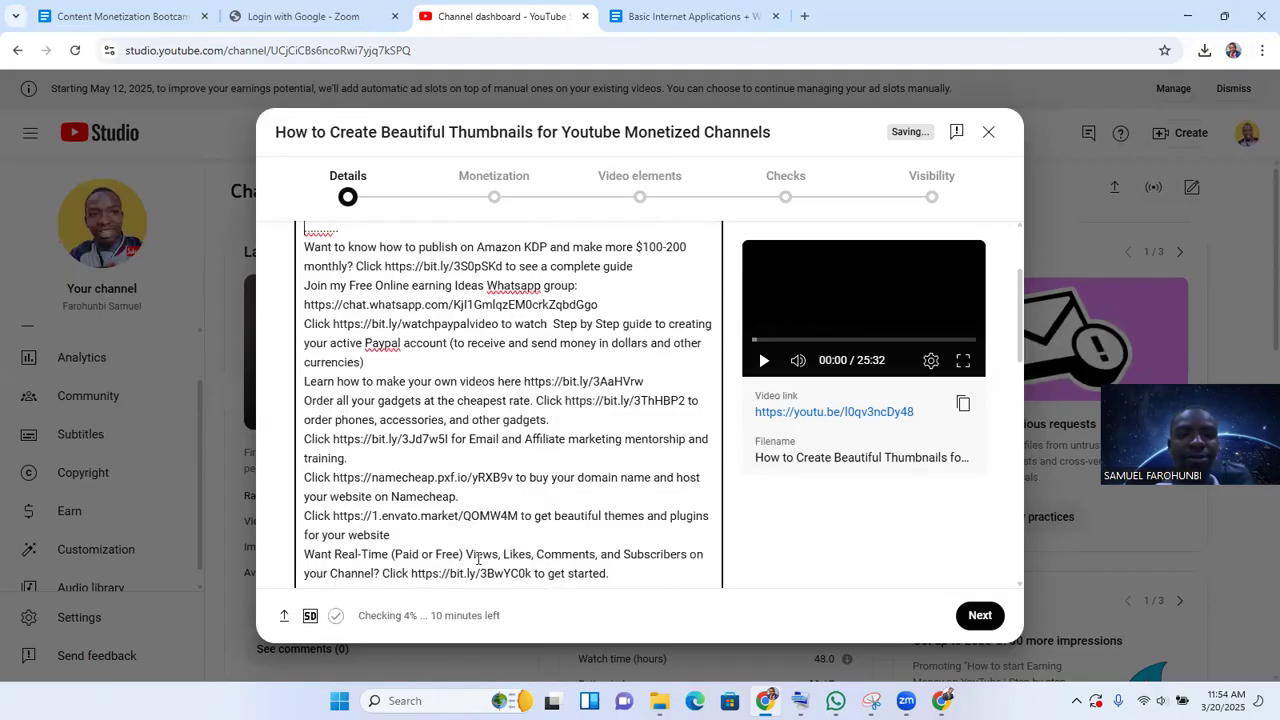
{"action": "key", "text": "Up"}
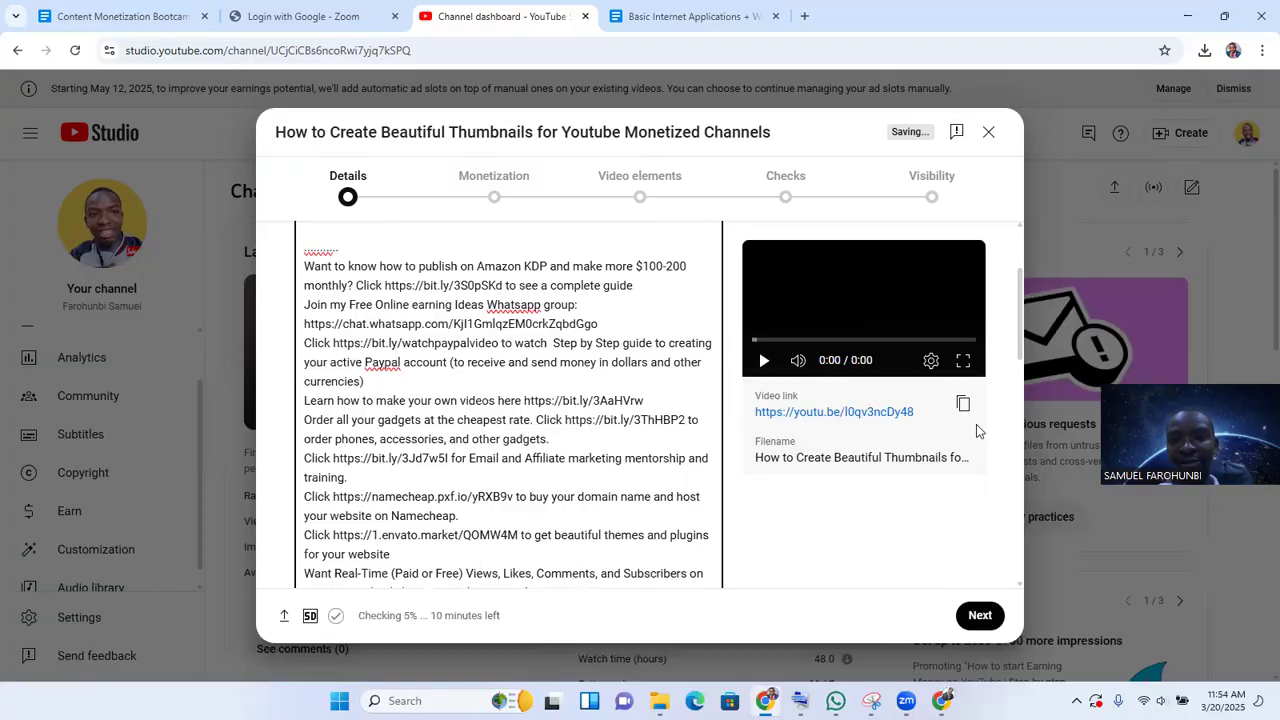
Step: Replace the word "How" at the start of the video title with "Beginner Tutorial"
{"action": "left_click_drag", "start_coordinate": [1020, 347], "coordinate": [1024, 297]}
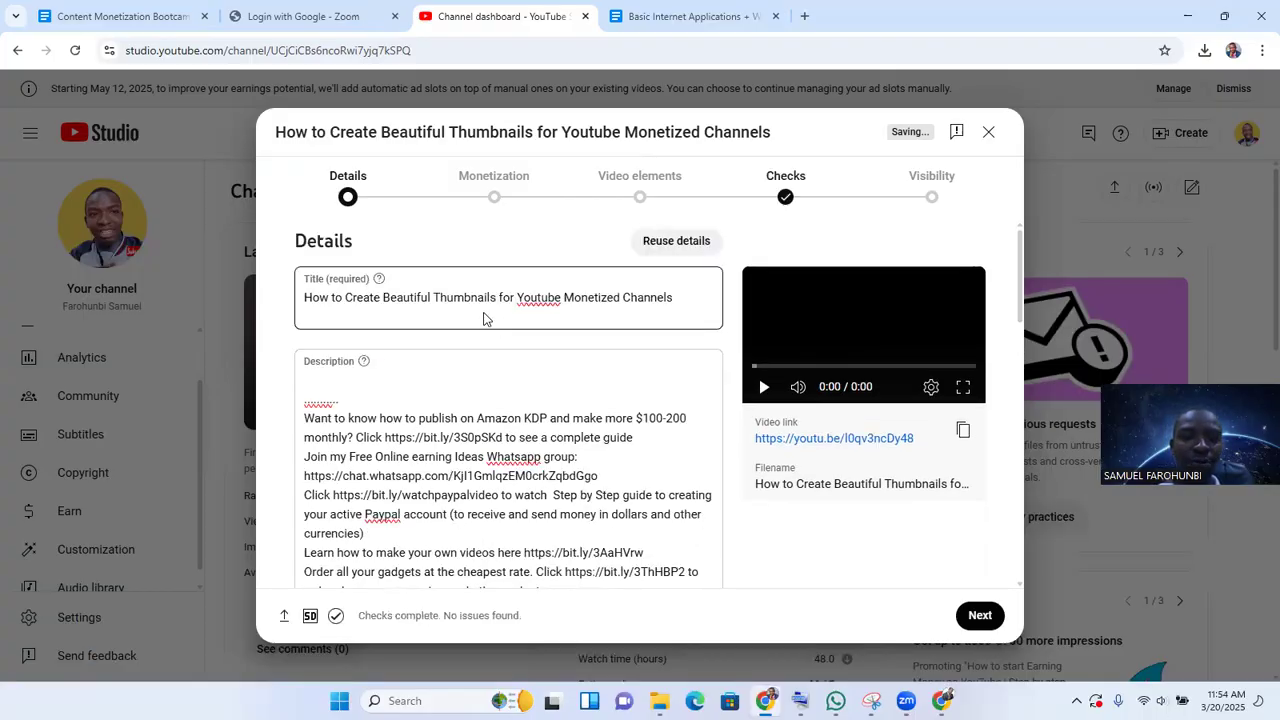
{"action": "left_click", "coordinate": [411, 307]}
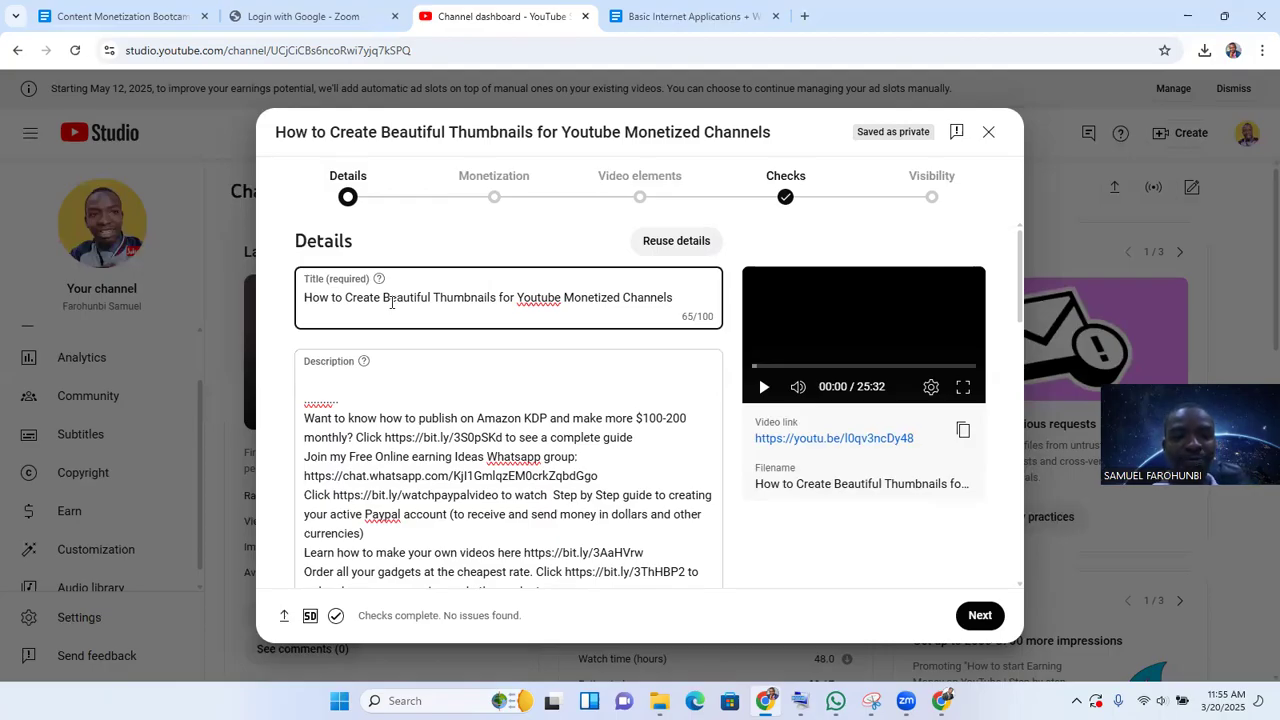
{"action": "left_click", "coordinate": [330, 299]}
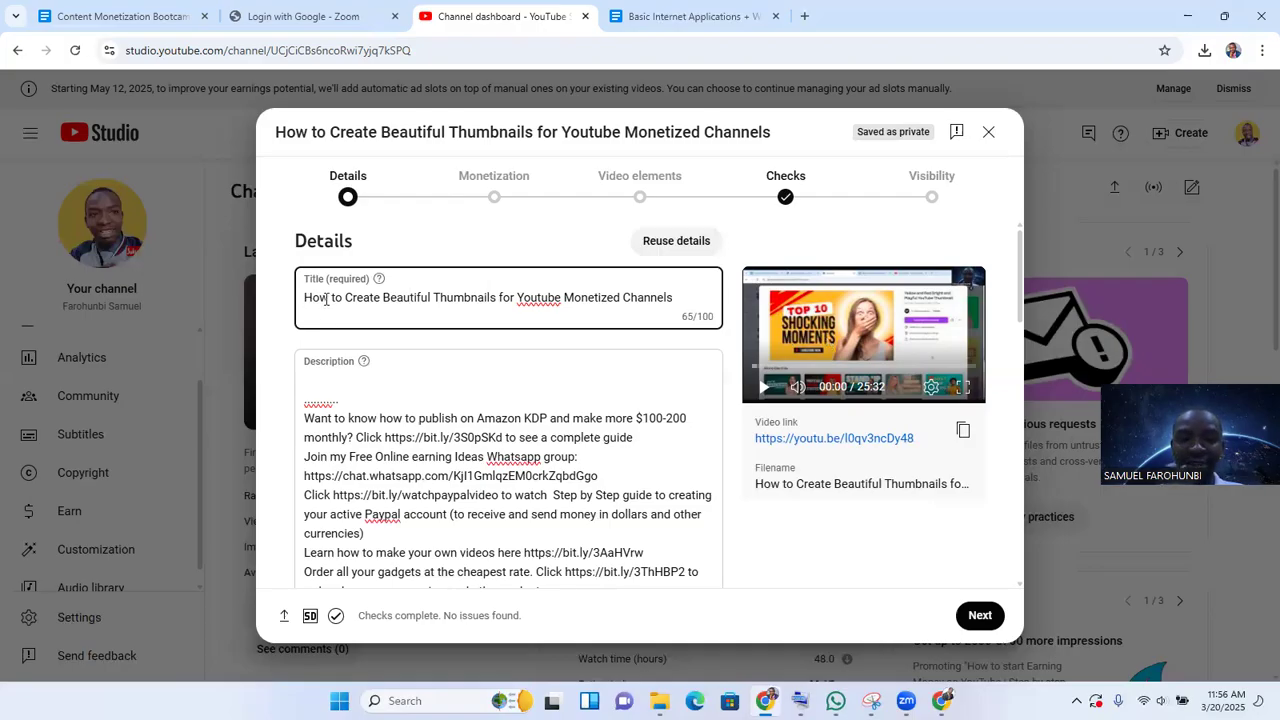
{"action": "key", "text": "BackSpace"}
{"action": "key", "text": "BackSpace"}
{"action": "key", "text": "BackSpace"}
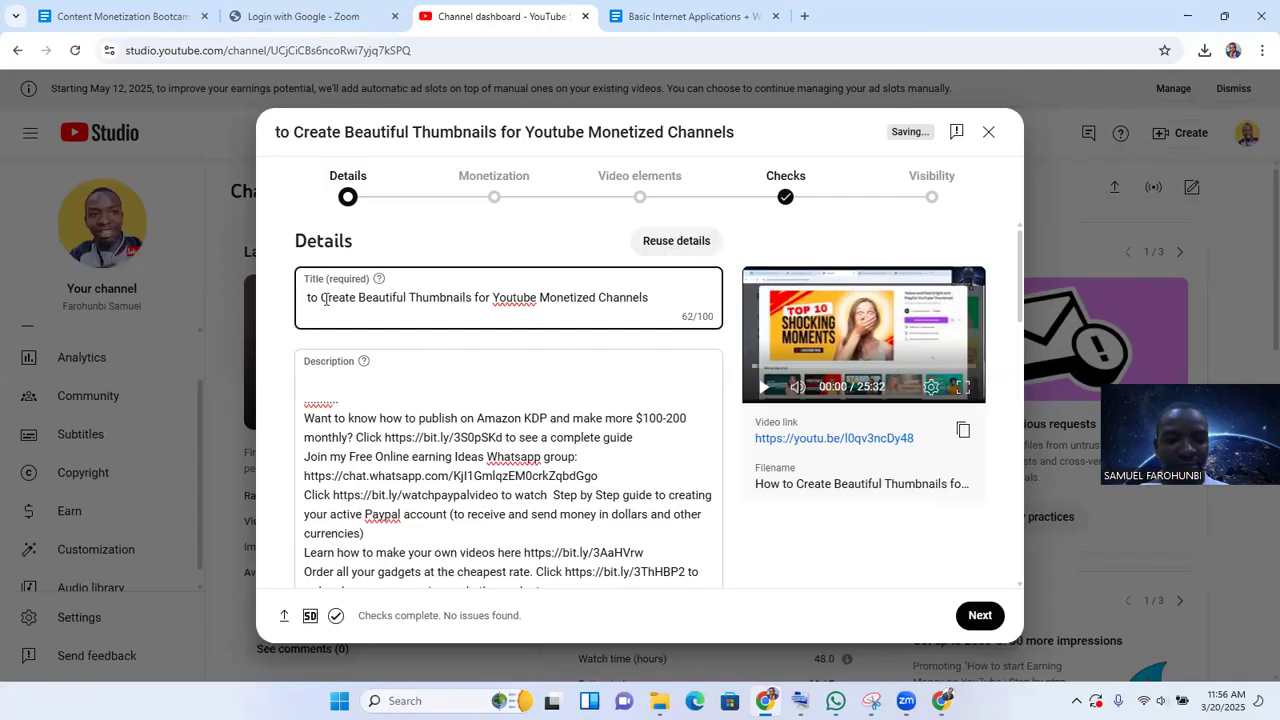
{"action": "type", "text": "b"}
{"action": "key", "text": "BackSpace"}
{"action": "type", "text": "b"}
{"action": "key", "text": "BackSpace"}
{"action": "type", "text": "Be "}
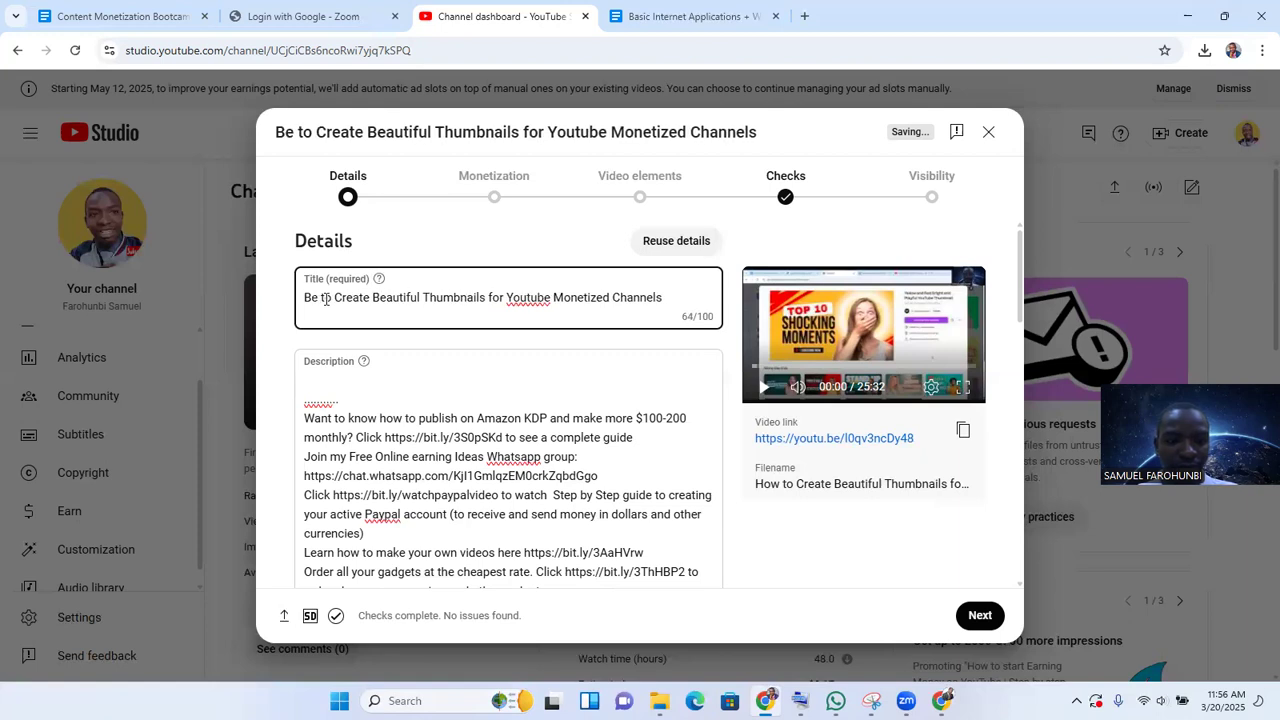
{"action": "type", "text": "ginne"}
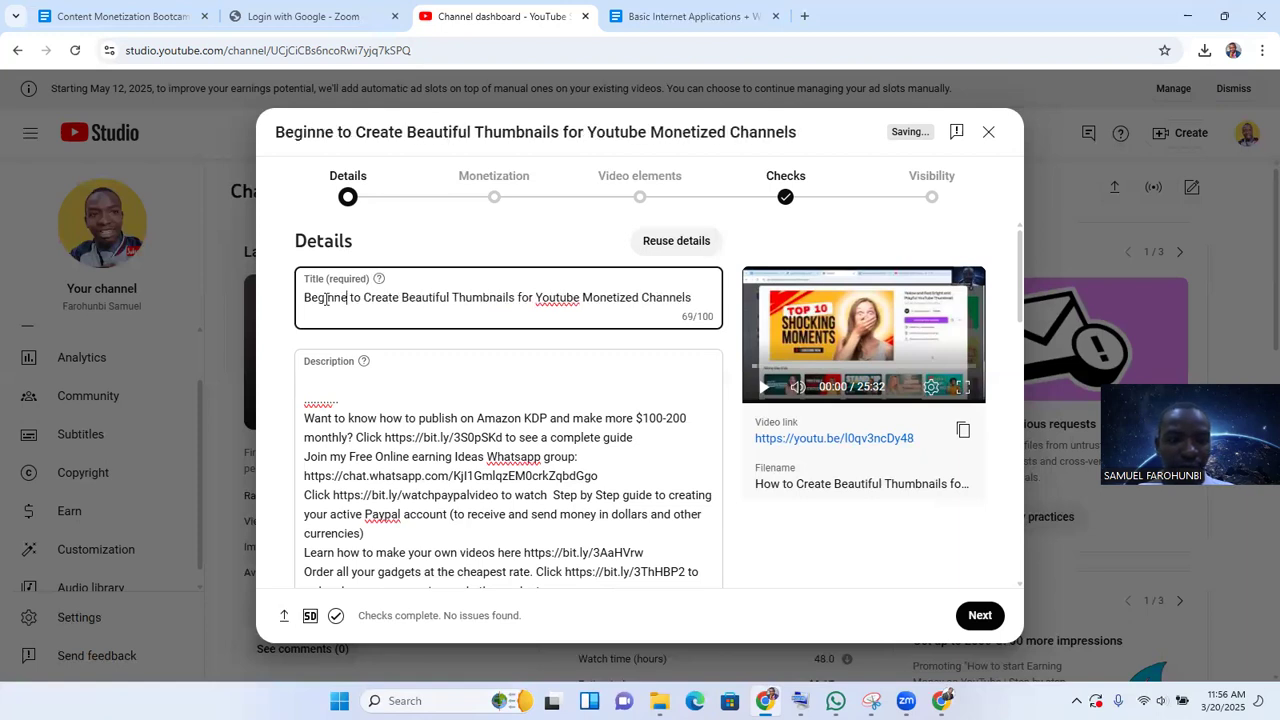
{"action": "type", "text": "r T"}
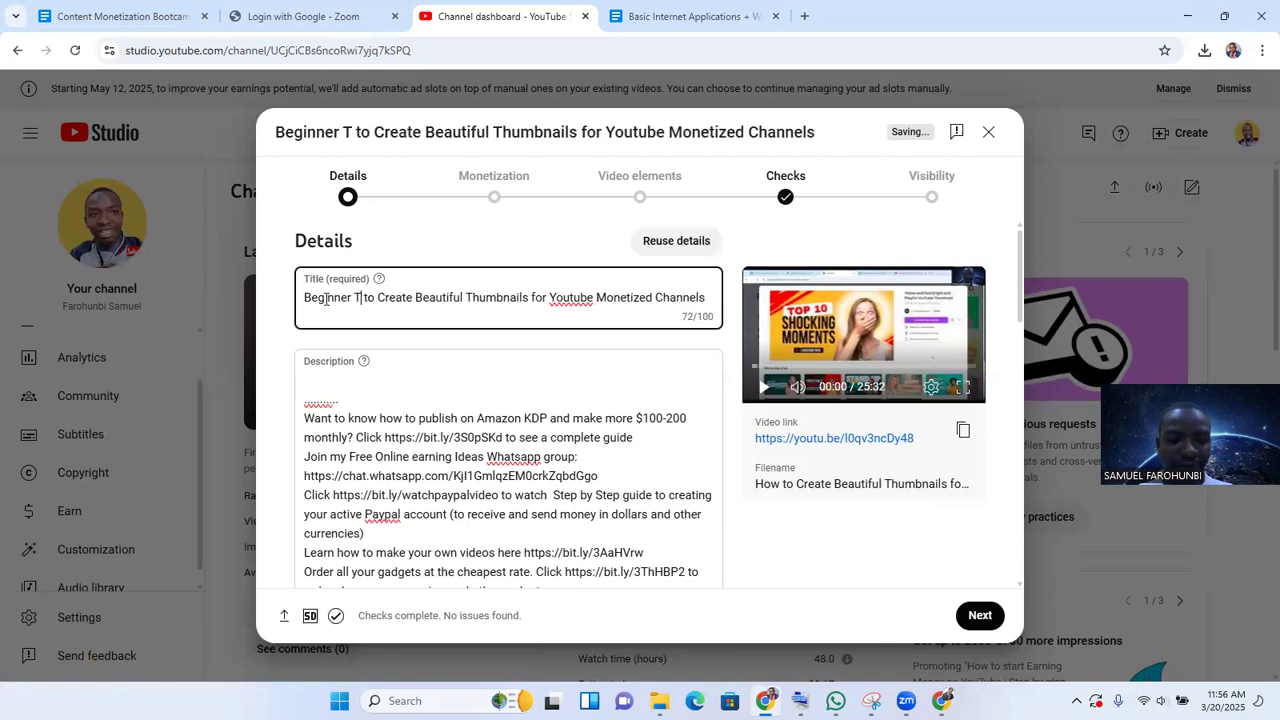
{"action": "type", "text": "ut"}
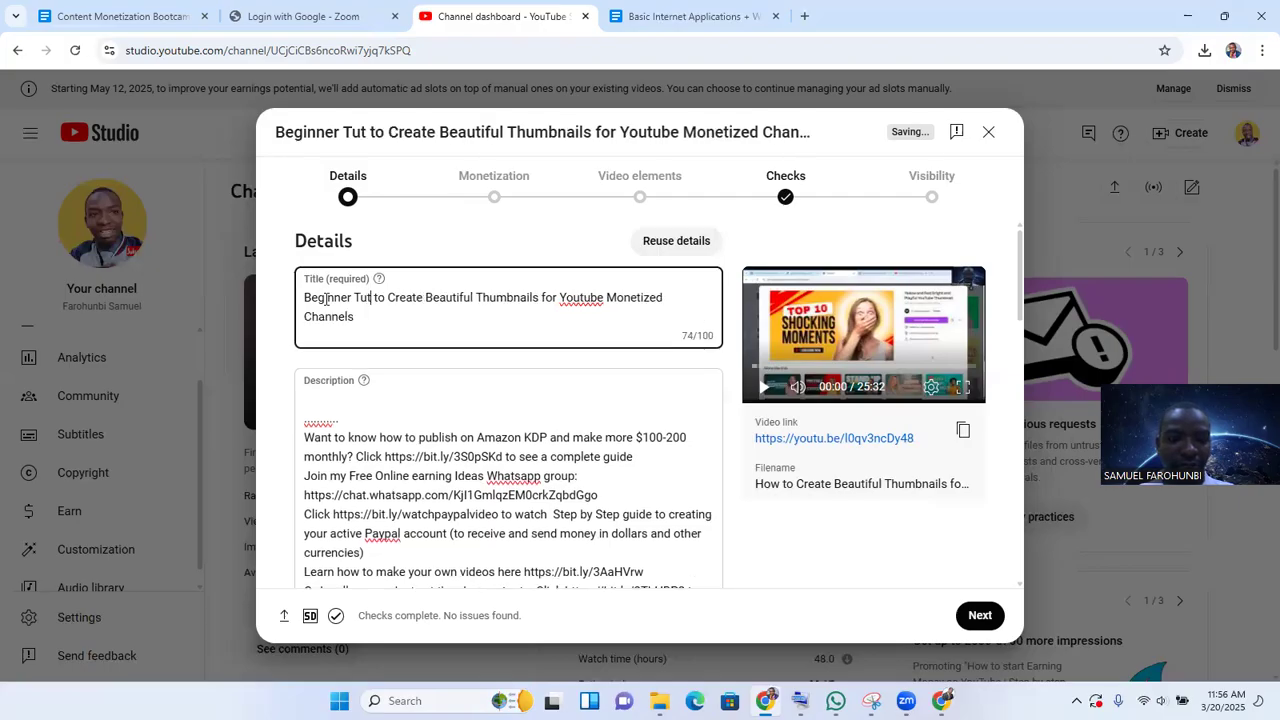
{"action": "type", "text": "or"}
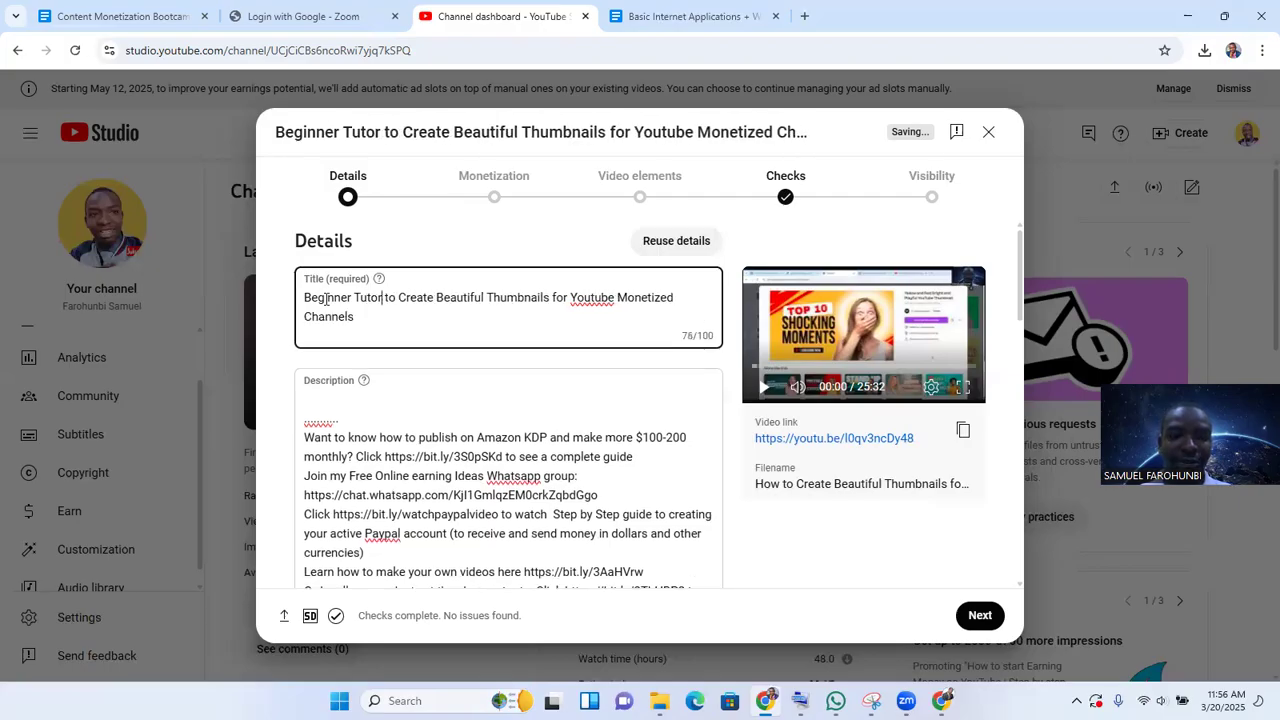
{"action": "type", "text": "ial"}
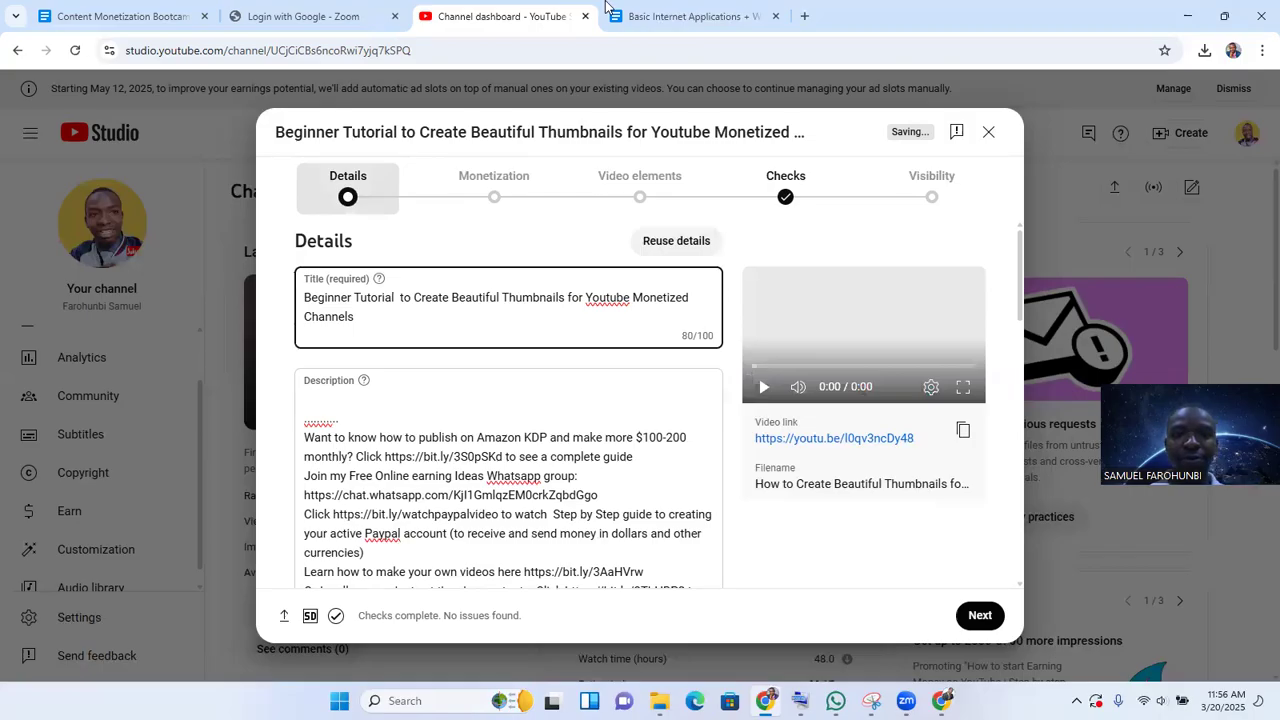
Step: Open YouTube in a new tab, check the search suggestions for "canva th", and return to the video's details in YouTube Studio
{"action": "left_click", "coordinate": [806, 20]}
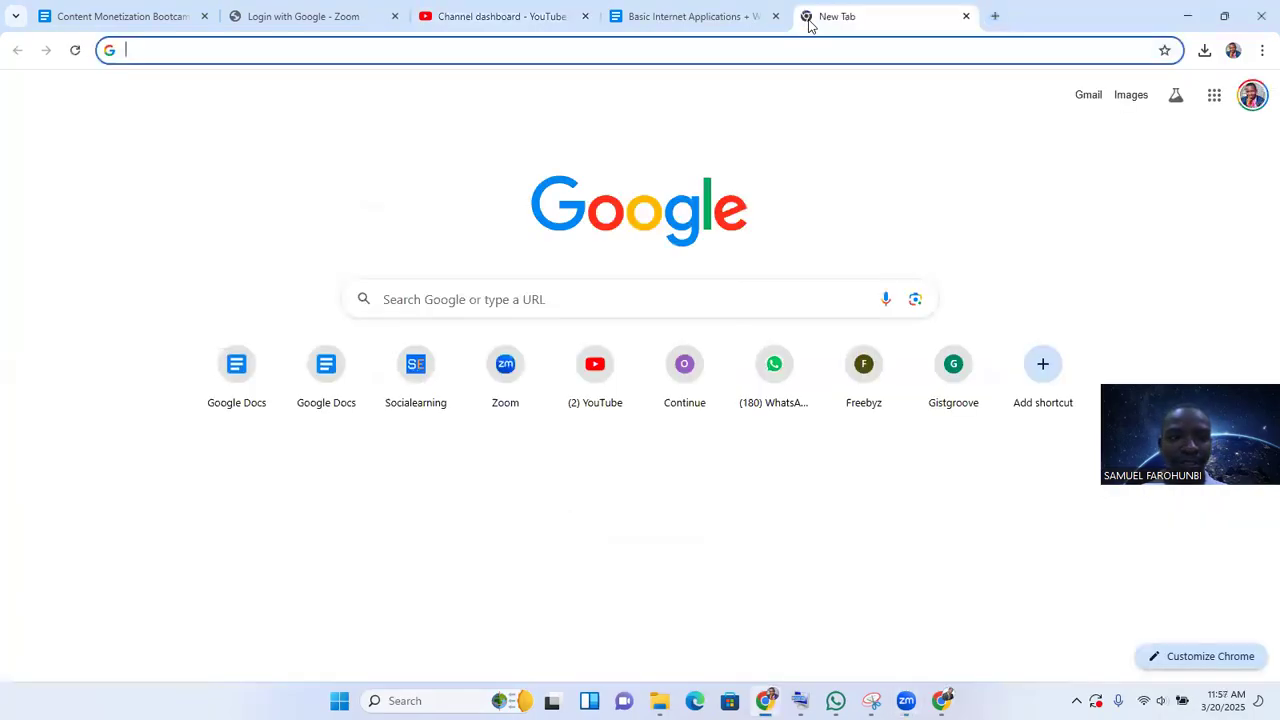
{"action": "type", "text": "yo"}
{"action": "key", "text": "Return"}
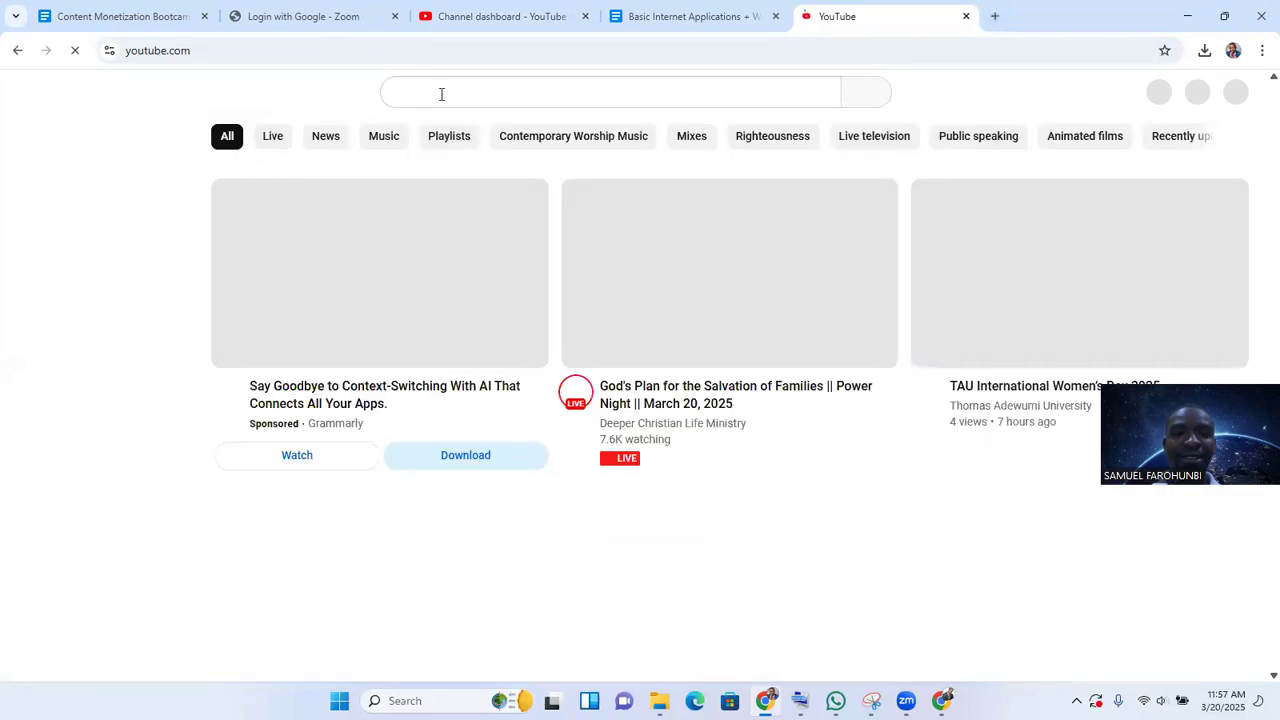
{"action": "left_click", "coordinate": [437, 94]}
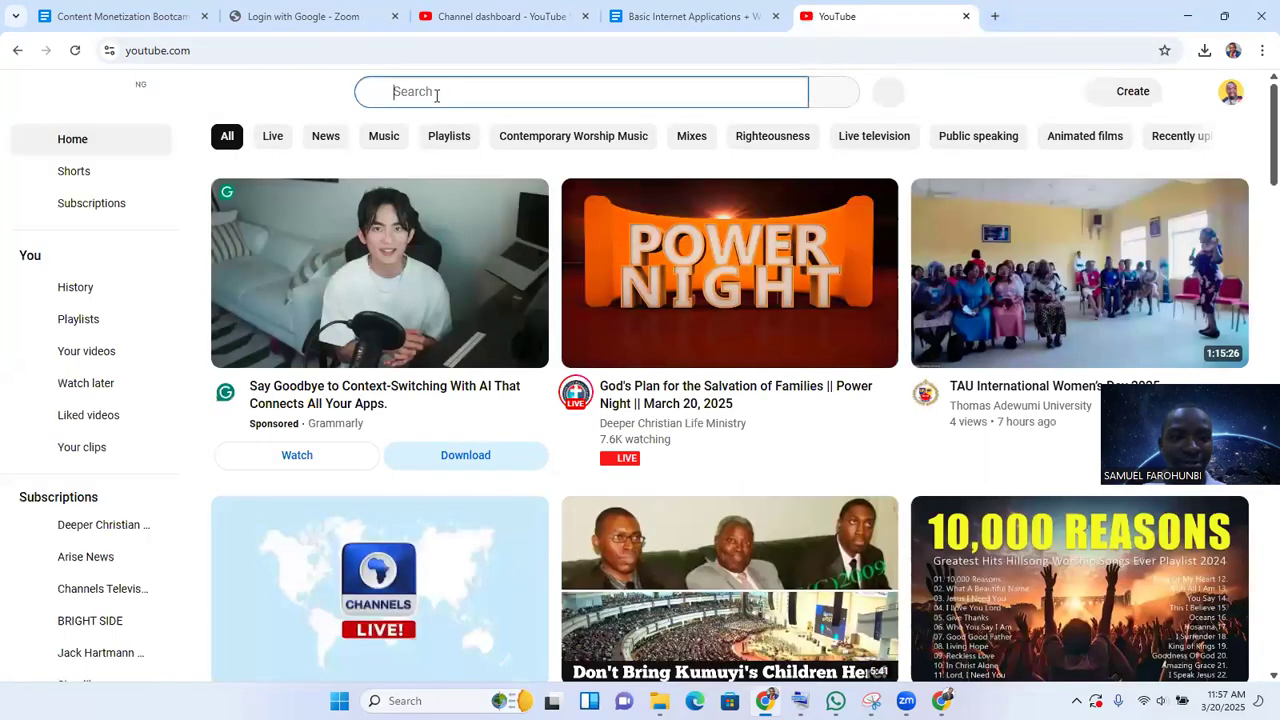
{"action": "type", "text": "ca"}
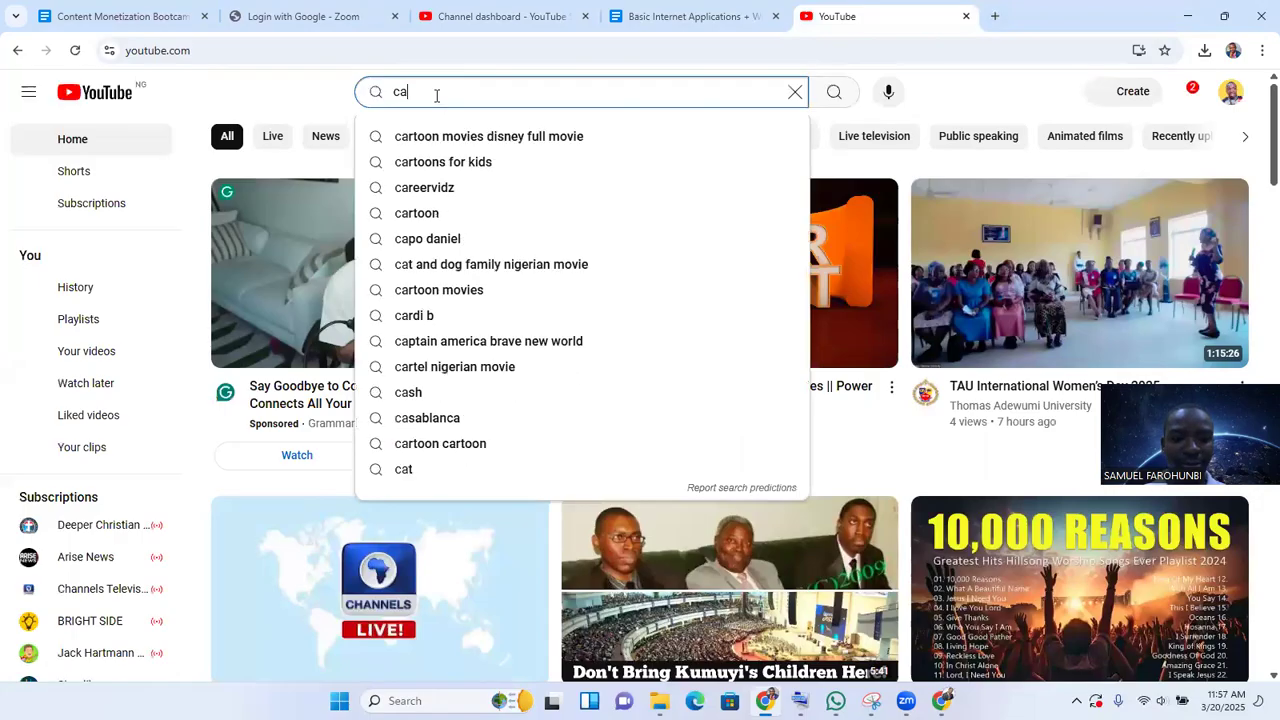
{"action": "type", "text": "nva"}
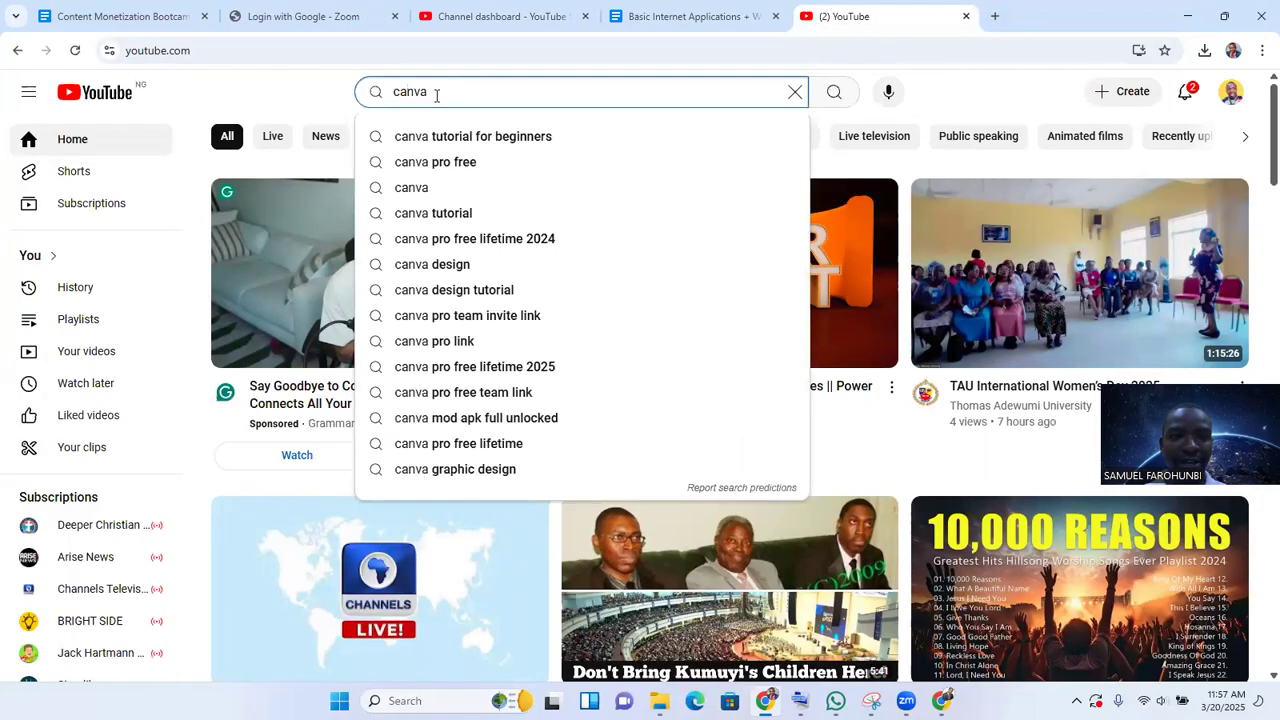
{"action": "type", "text": " th"}
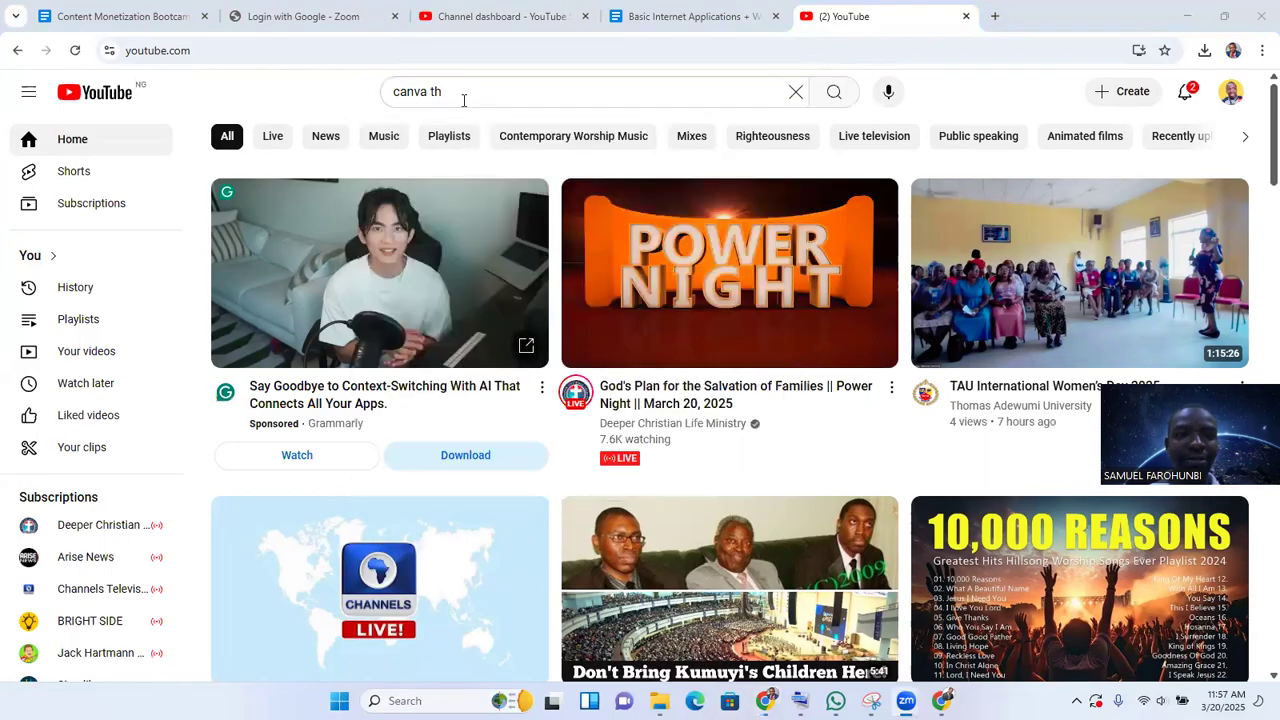
{"action": "left_click", "coordinate": [463, 100]}
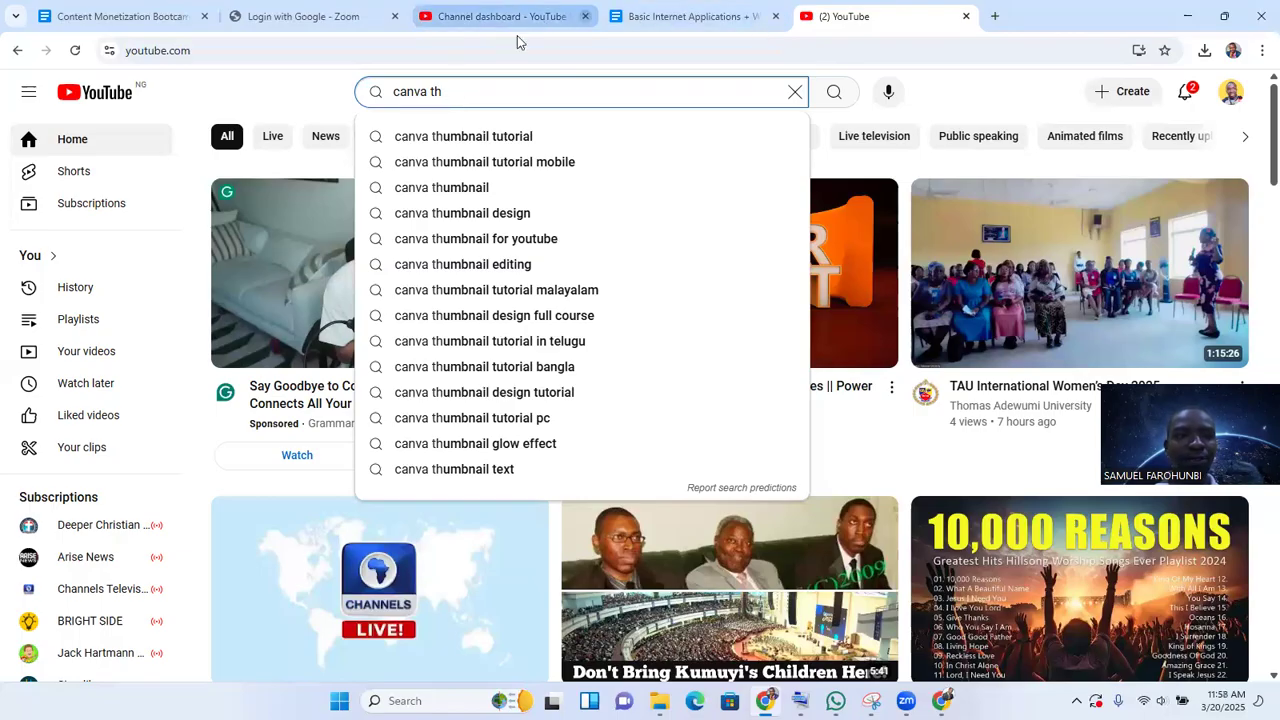
{"action": "left_click", "coordinate": [478, 10]}
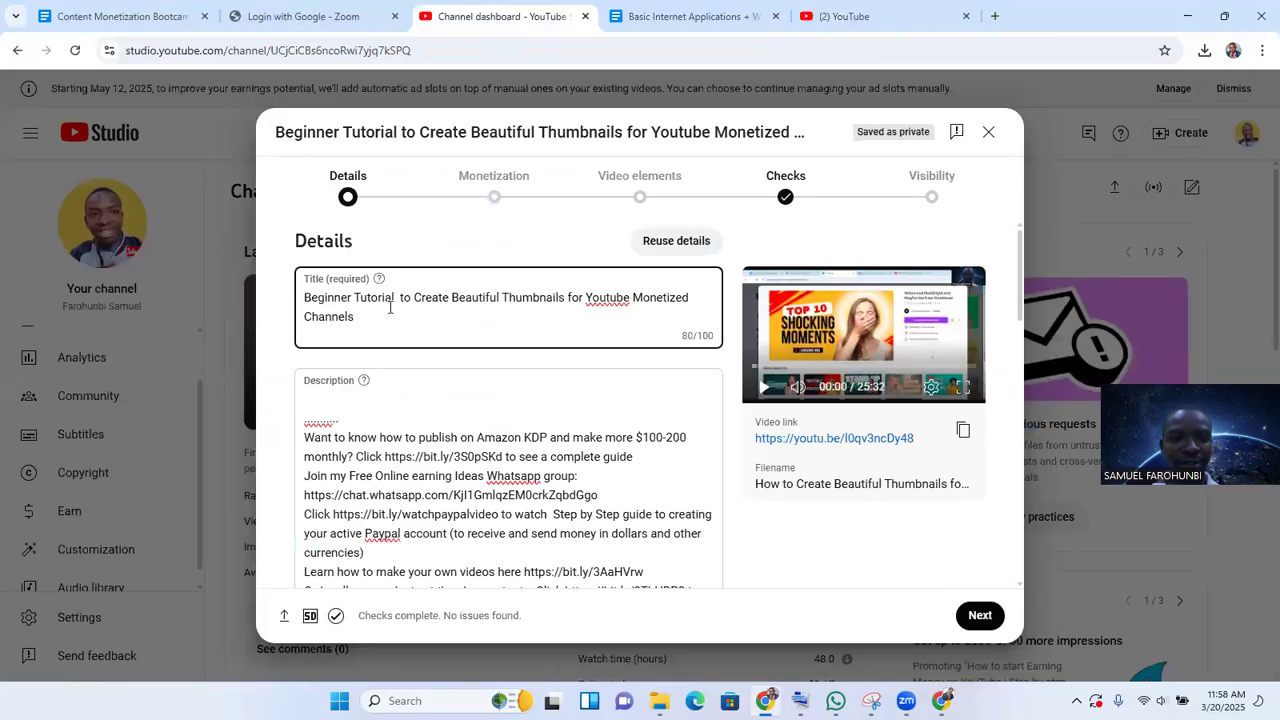
Step: Replace "Beginner Tutorial" at the start of the video title with "Canva Thumbnail Tutorial for"
{"action": "key", "text": "BackSpace"}
{"action": "key", "text": "BackSpace"}
{"action": "key", "text": "BackSpace"}
{"action": "key", "text": "BackSpace"}
{"action": "key", "text": "BackSpace"}
{"action": "key", "text": "BackSpace"}
{"action": "key", "text": "BackSpace"}
{"action": "key", "text": "BackSpace"}
{"action": "key", "text": "BackSpace"}
{"action": "key", "text": "BackSpace"}
{"action": "key", "text": "BackSpace"}
{"action": "key", "text": "BackSpace"}
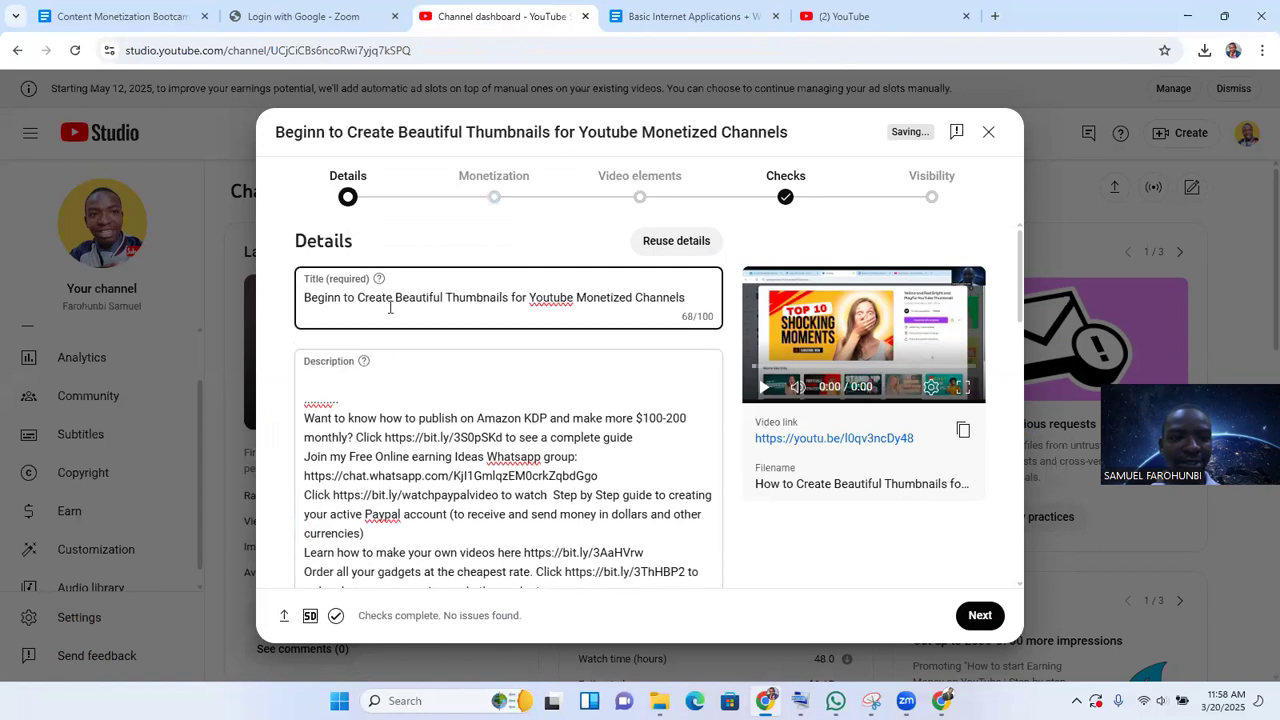
{"action": "key", "text": "BackSpace"}
{"action": "key", "text": "BackSpace"}
{"action": "key", "text": "BackSpace"}
{"action": "key", "text": "BackSpace"}
{"action": "key", "text": "BackSpace"}
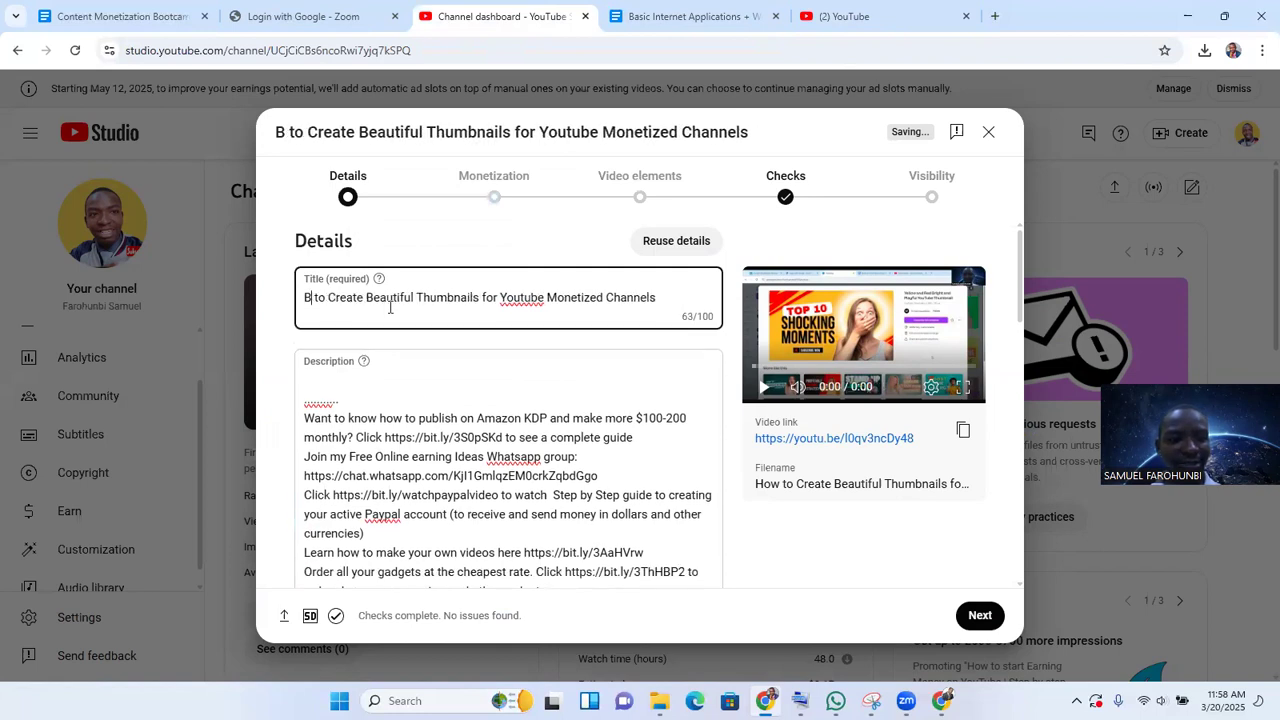
{"action": "key", "text": "BackSpace"}
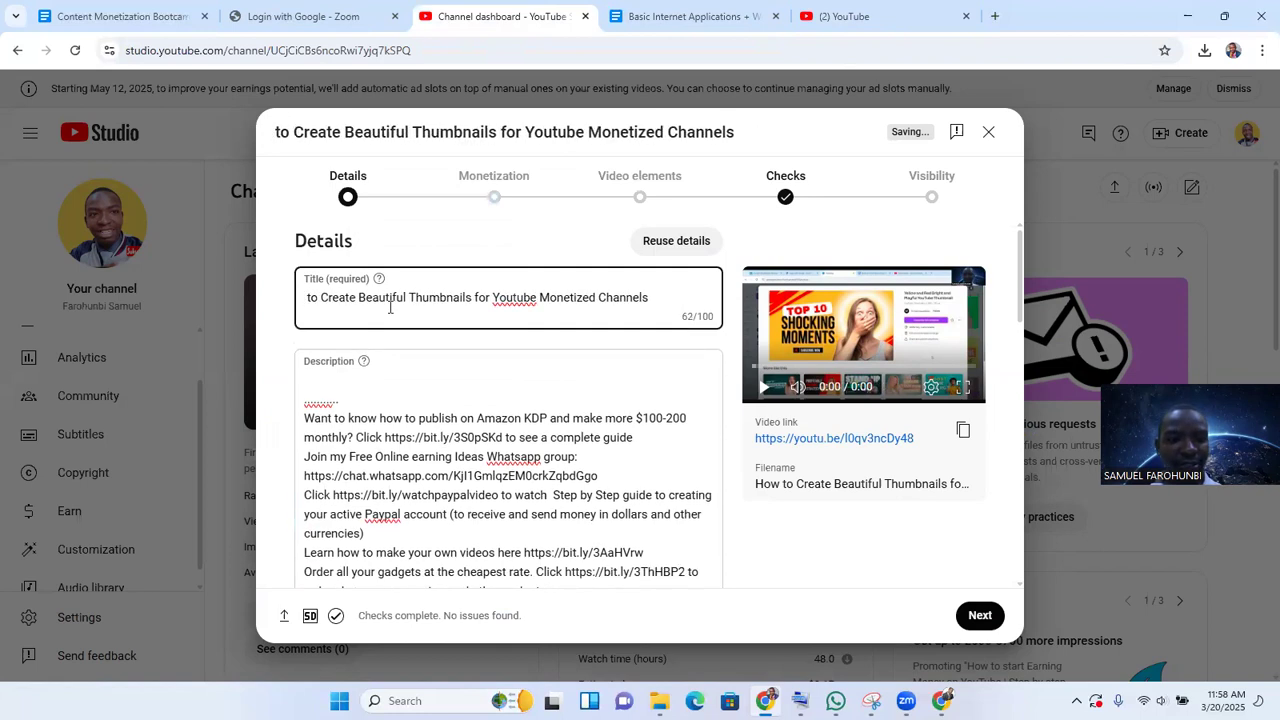
{"action": "type", "text": "Canva"}
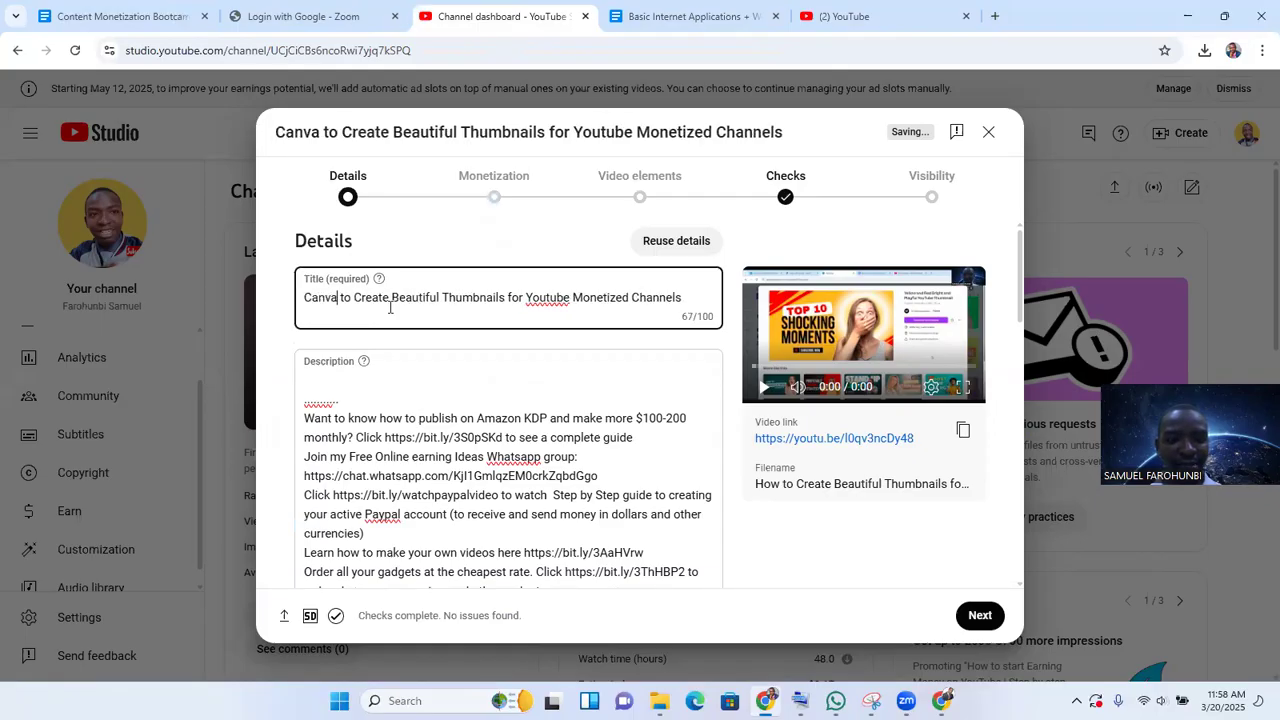
{"action": "type", "text": " T"}
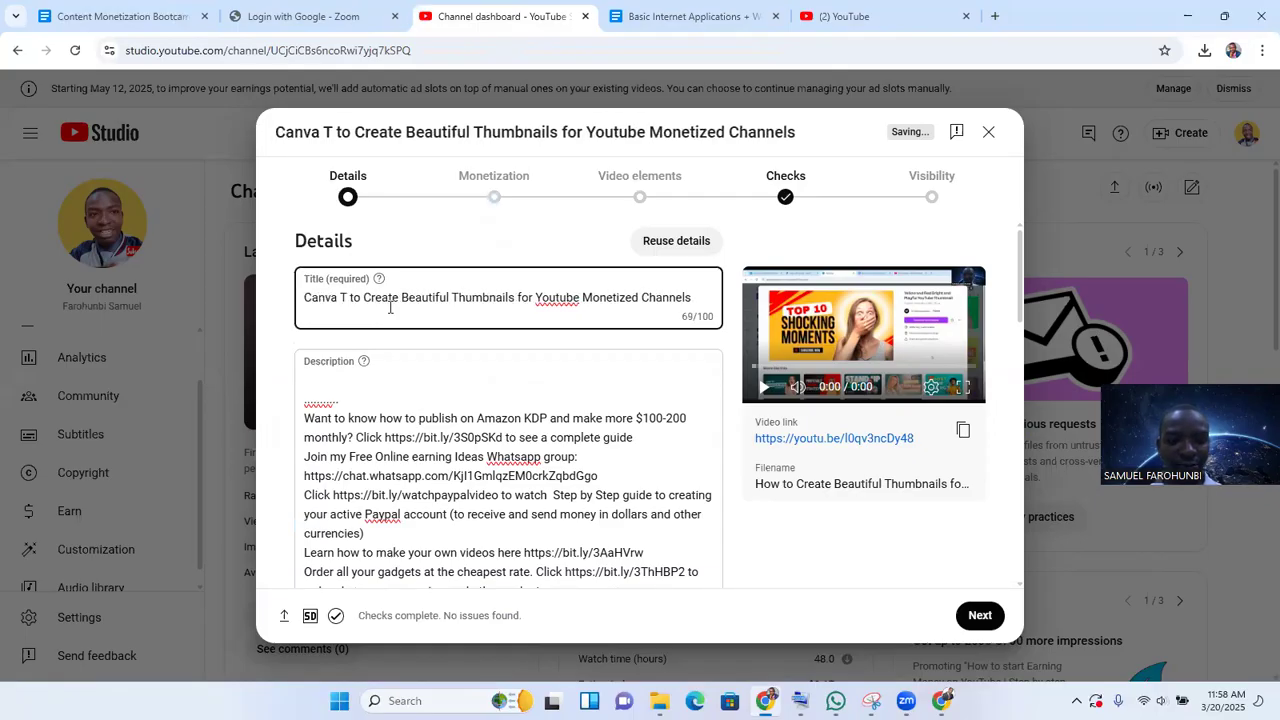
{"action": "type", "text": "hum"}
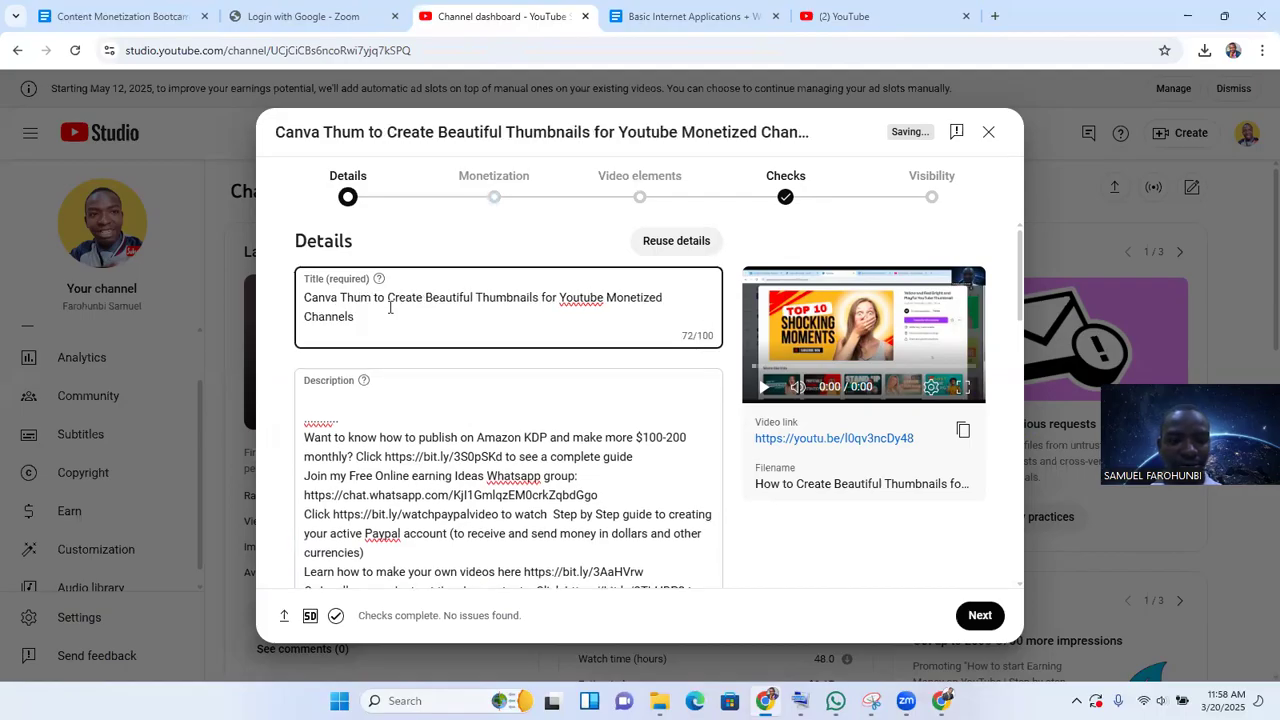
{"action": "type", "text": "bnail"}
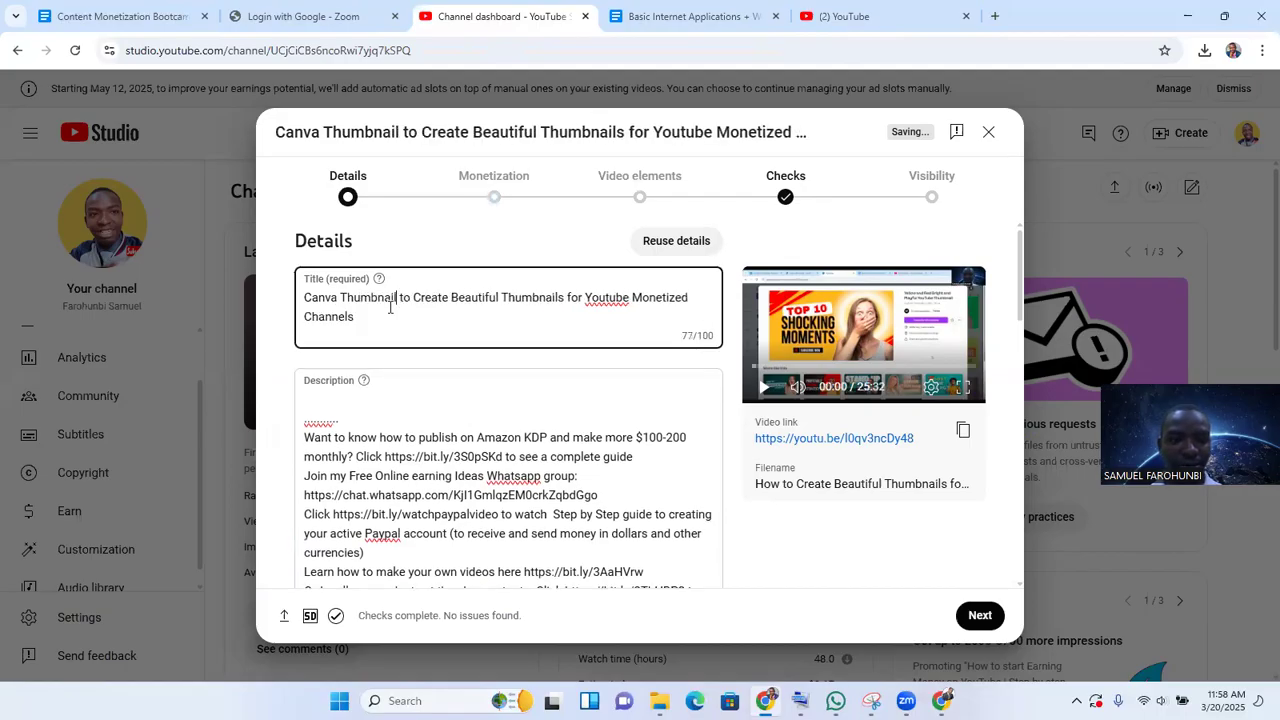
{"action": "type", "text": " Tu"}
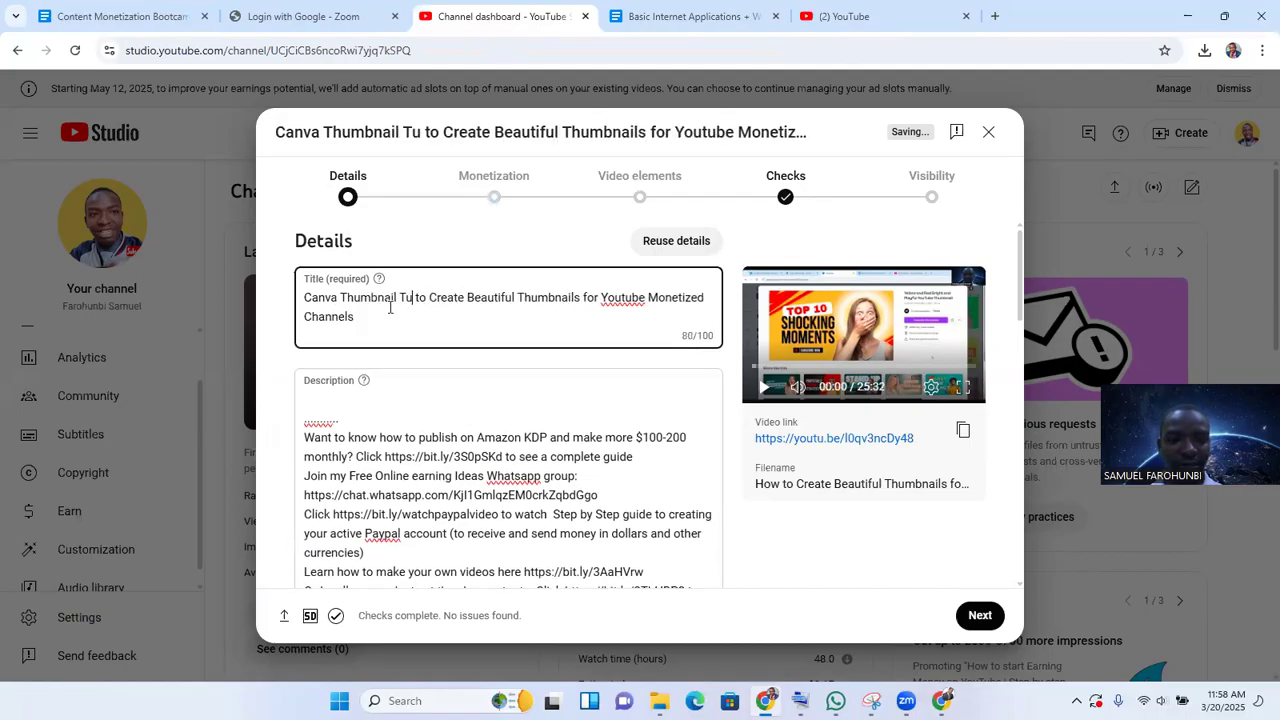
{"action": "type", "text": "tora"}
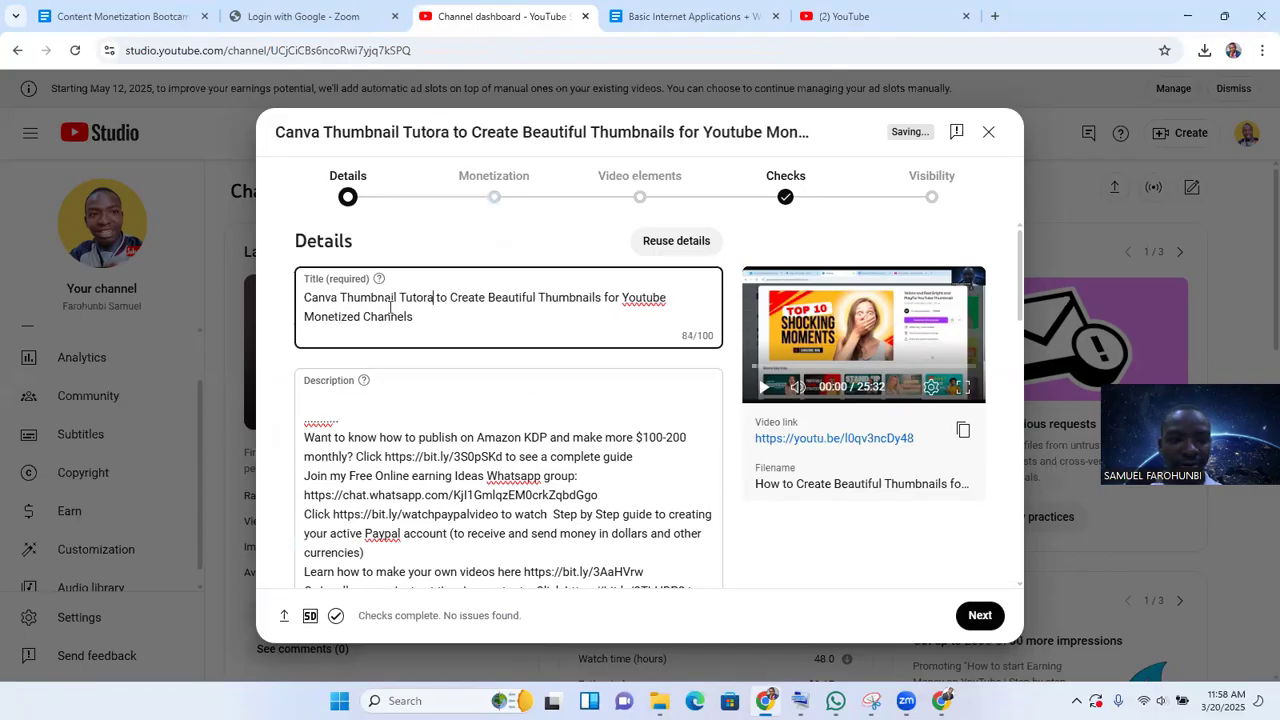
{"action": "key", "text": "BackSpace"}
{"action": "type", "text": "ial"}
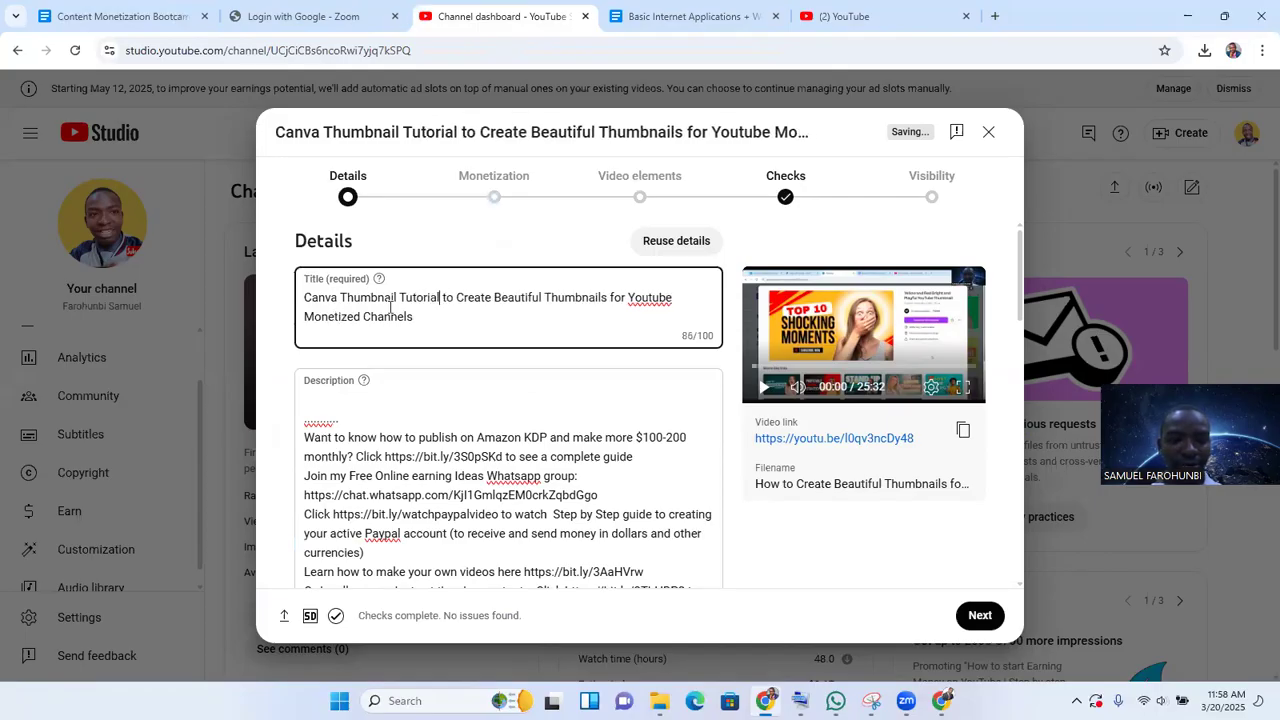
{"action": "type", "text": " for "}
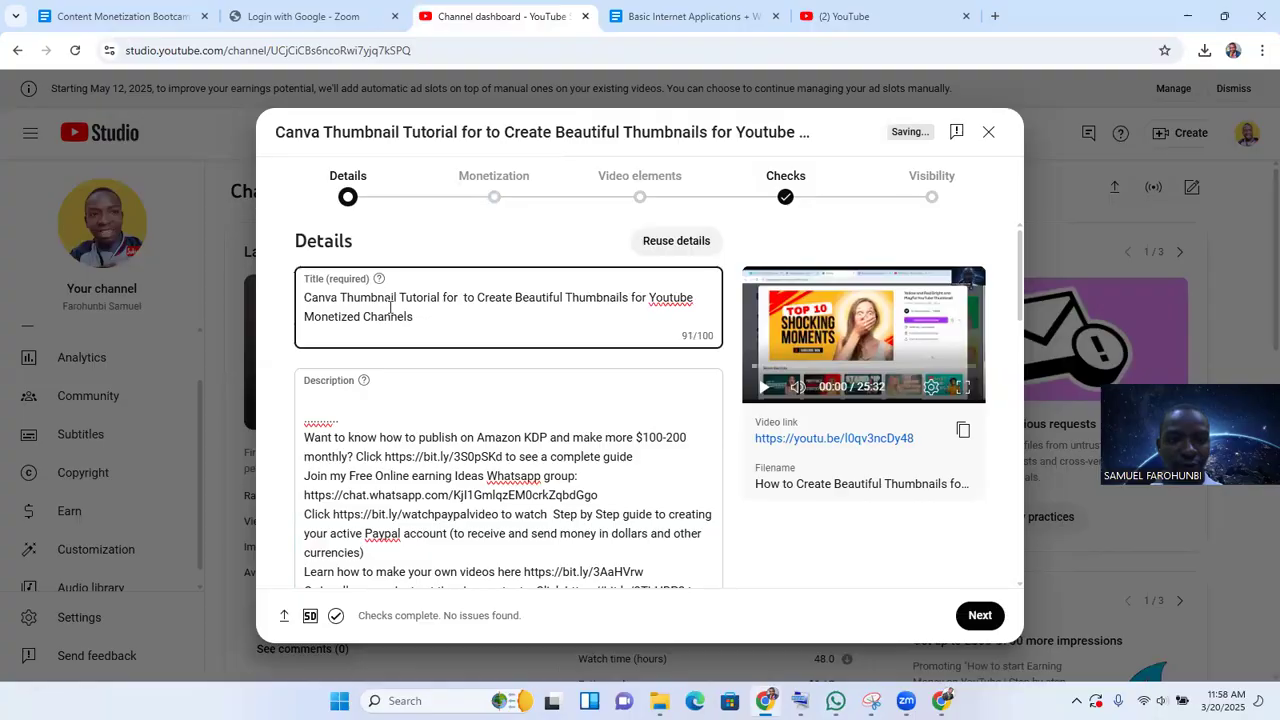
Step: Delete "to Create Beautiful Thumbnails for" and the stray "Y" before it so the title reads "Canva Thumbnail Tutorial for Youtube Monetized Channels"
{"action": "type", "text": "Y"}
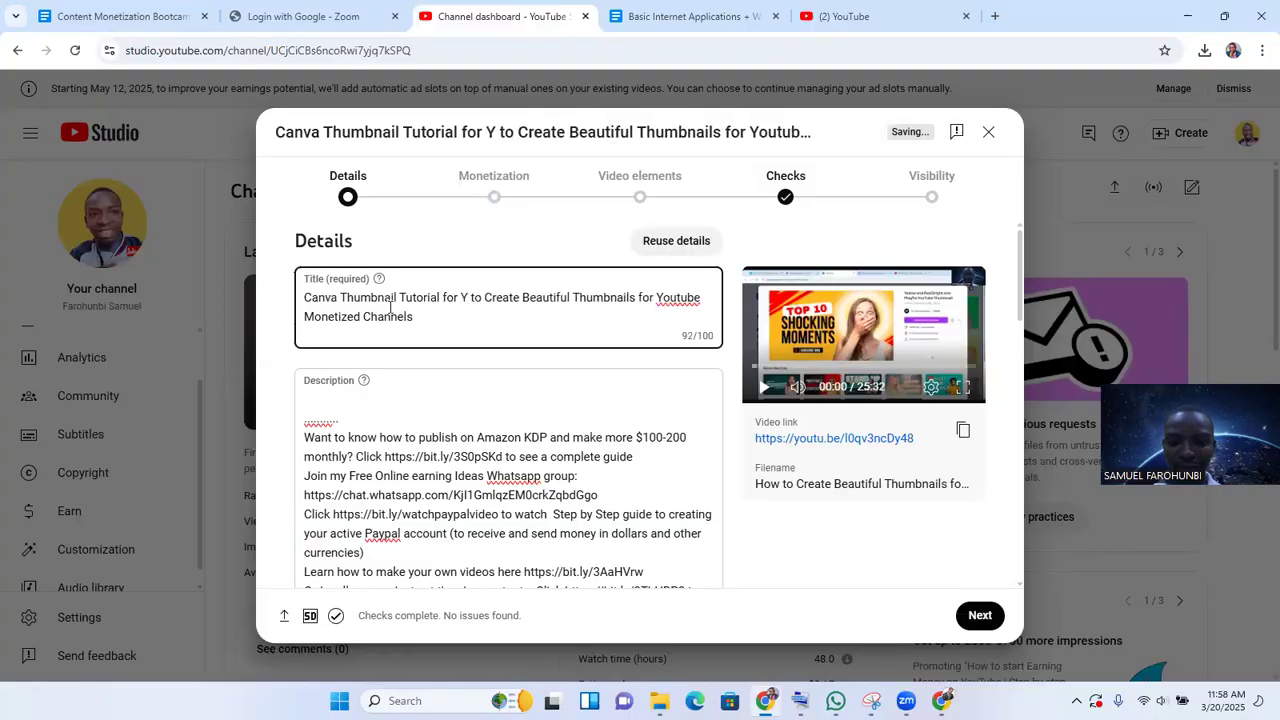
{"action": "key", "text": "shift+Left"}
{"action": "key", "text": "shift+Right"}
{"action": "key", "text": "shift+Right"}
{"action": "key", "text": "shift+Right"}
{"action": "key", "text": "shift+Right"}
{"action": "key", "text": "shift+Right"}
{"action": "key", "text": "shift+Right"}
{"action": "key", "text": "shift+Right"}
{"action": "key", "text": "shift+Right"}
{"action": "key", "text": "shift+Right"}
{"action": "key", "text": "shift+Right"}
{"action": "key", "text": "shift+Right"}
{"action": "key", "text": "shift+Right"}
{"action": "key", "text": "shift+Right"}
{"action": "key", "text": "shift+Right"}
{"action": "key", "text": "shift+Right"}
{"action": "key", "text": "shift+Right"}
{"action": "key", "text": "shift+Right"}
{"action": "key", "text": "shift+Right"}
{"action": "key", "text": "shift+Right"}
{"action": "key", "text": "shift+Right"}
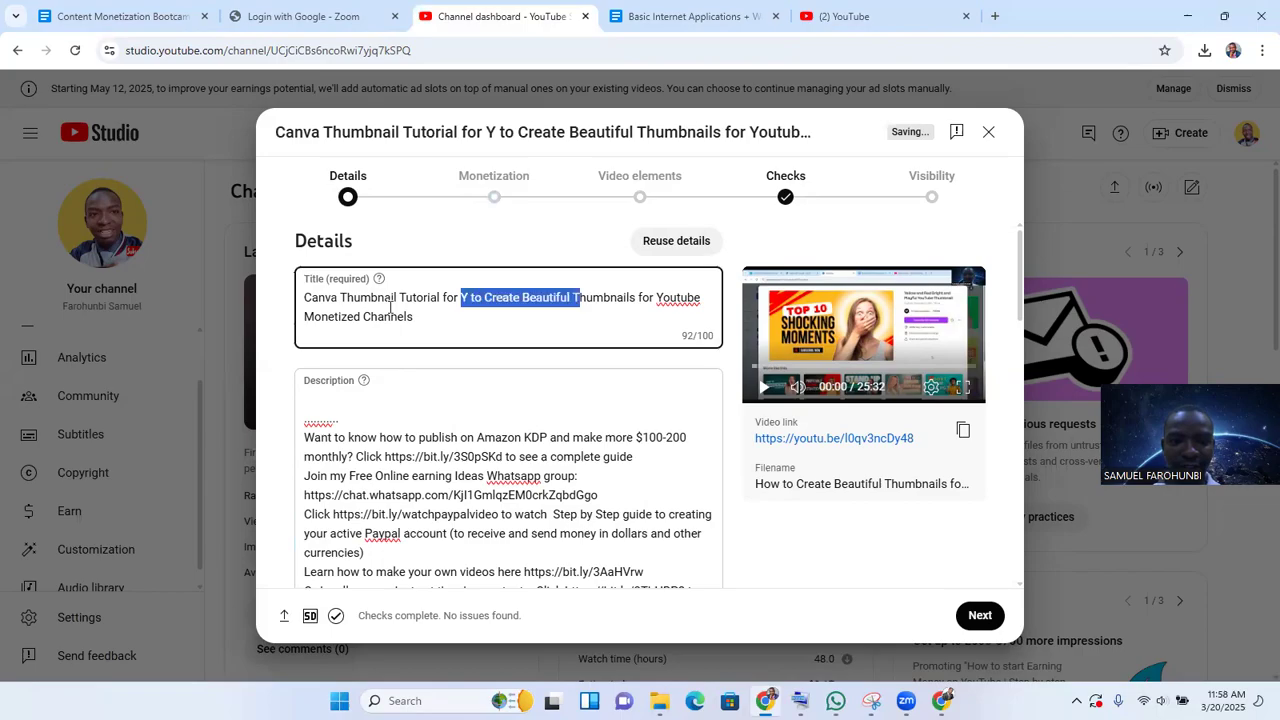
{"action": "key", "text": "shift+Right"}
{"action": "key", "text": "shift+Right"}
{"action": "key", "text": "shift+Right"}
{"action": "key", "text": "shift+Right"}
{"action": "key", "text": "shift+Right"}
{"action": "key", "text": "shift+Right"}
{"action": "key", "text": "shift+Right"}
{"action": "key", "text": "shift+Right"}
{"action": "key", "text": "shift+Right"}
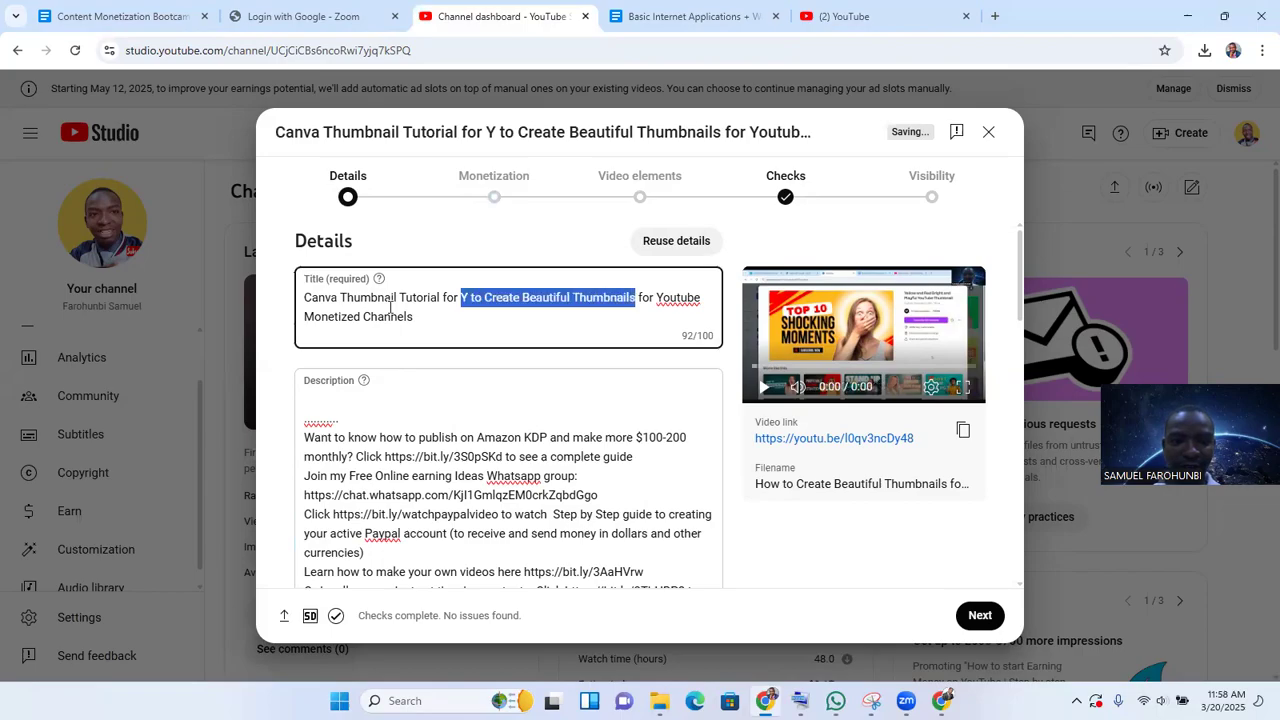
{"action": "key", "text": "shift+Right"}
{"action": "key", "text": "shift+Right"}
{"action": "key", "text": "shift+Right"}
{"action": "key", "text": "shift+Right"}
{"action": "key", "text": "BackSpace"}
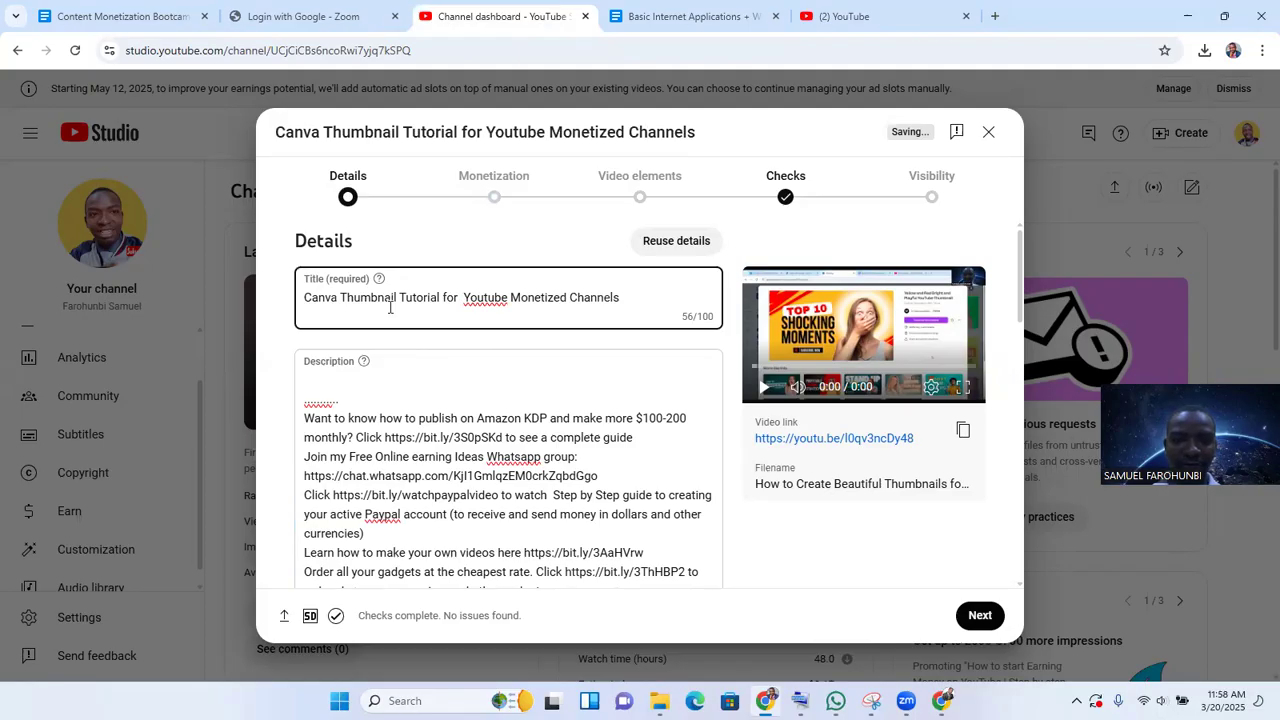
Step: Correct "Youtube" to "YouTube" in the title and move the text cursor to the title's end
{"action": "key", "text": "BackSpace"}
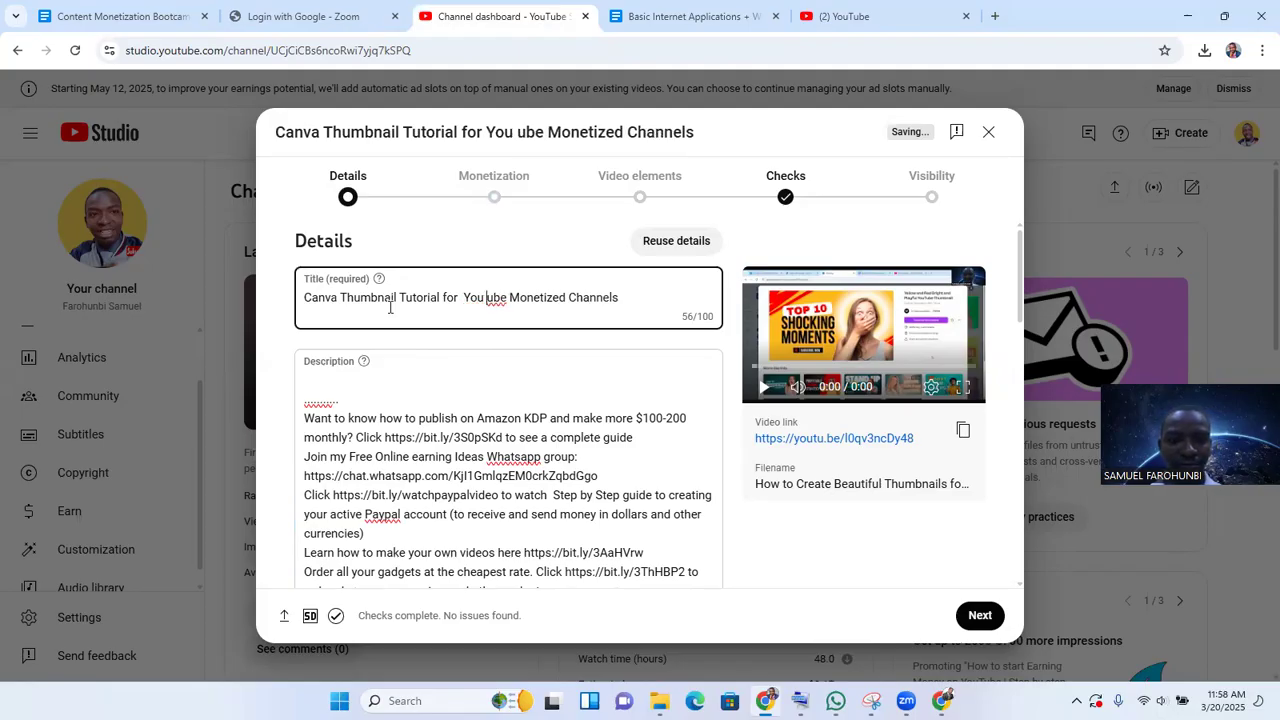
{"action": "type", "text": "T"}
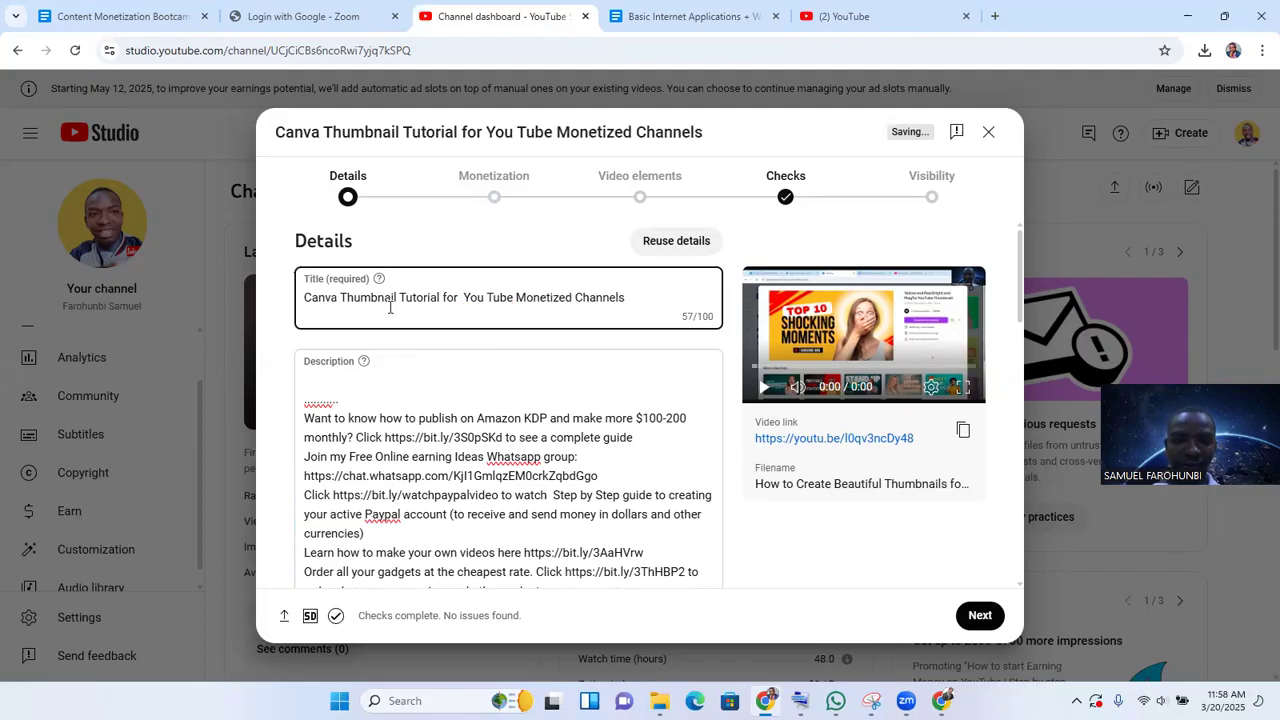
{"action": "key", "text": "BackSpace"}
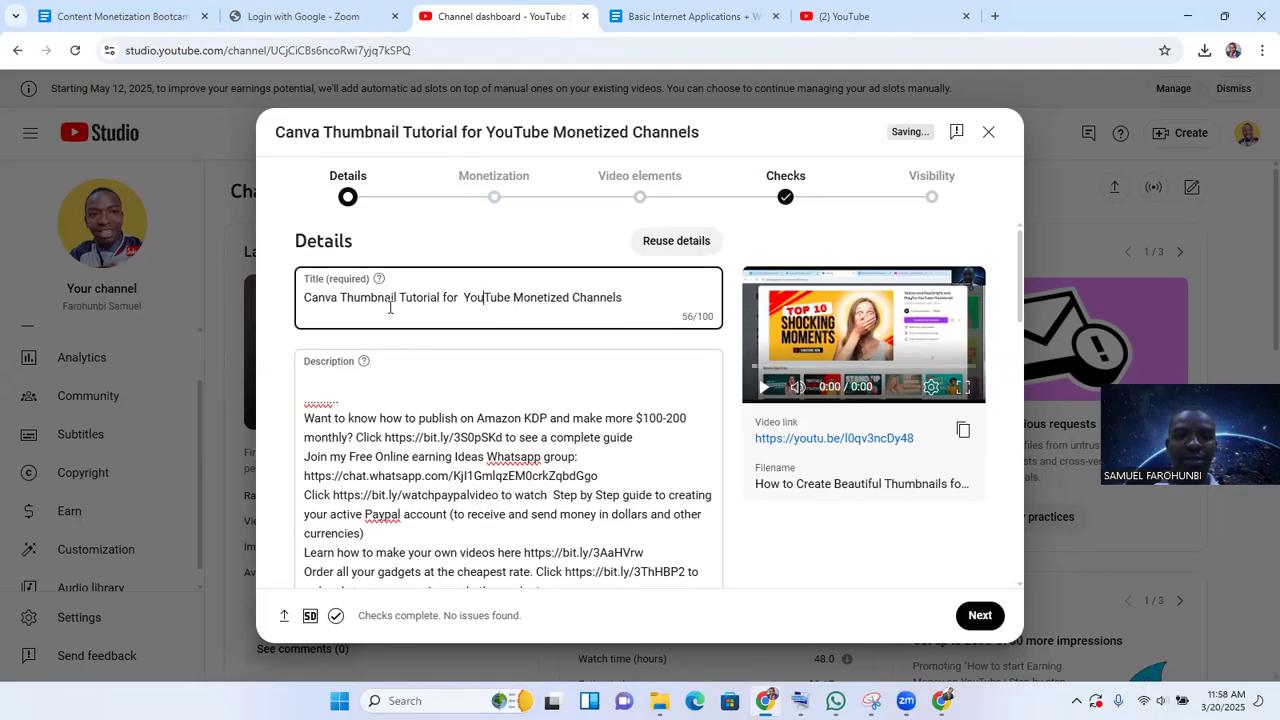
{"action": "key", "text": "Right"}
{"action": "key", "text": "Right"}
{"action": "key", "text": "Right"}
{"action": "key", "text": "Right"}
{"action": "key", "text": "Right"}
{"action": "key", "text": "Right"}
{"action": "key", "text": "Right"}
{"action": "key", "text": "Right"}
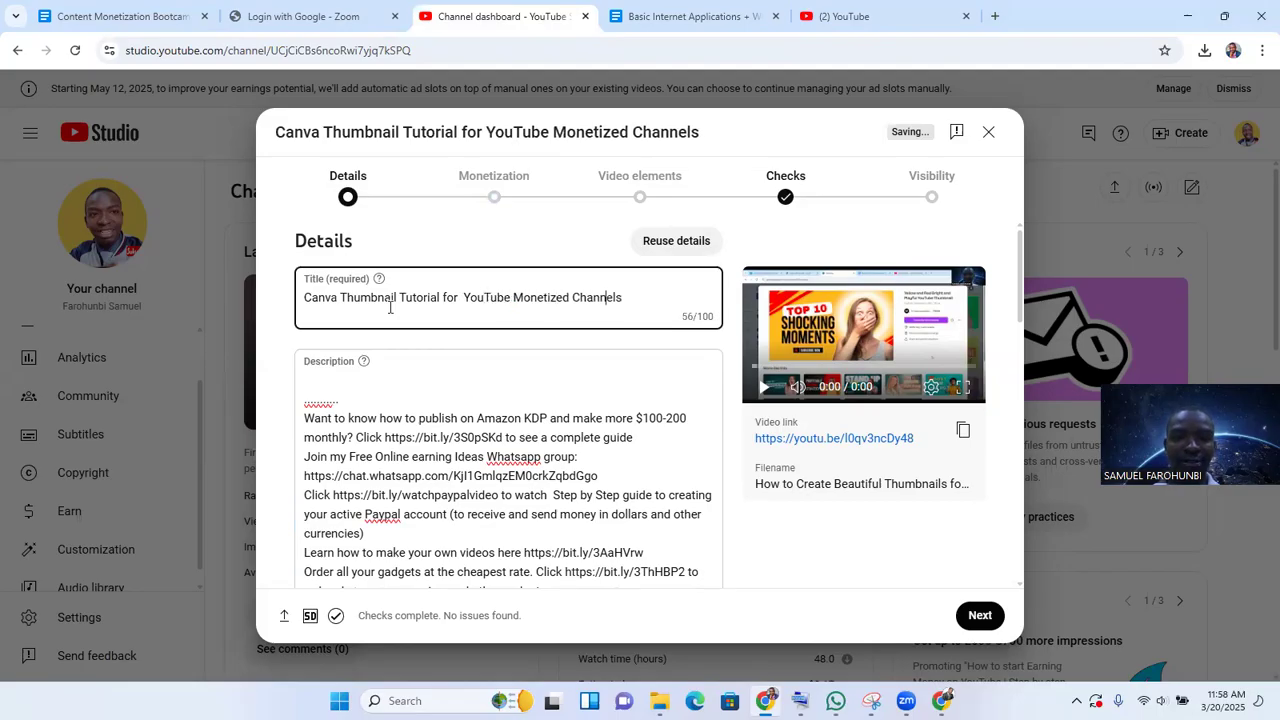
{"action": "key", "text": "Right"}
{"action": "key", "text": "Right"}
{"action": "key", "text": "Right"}
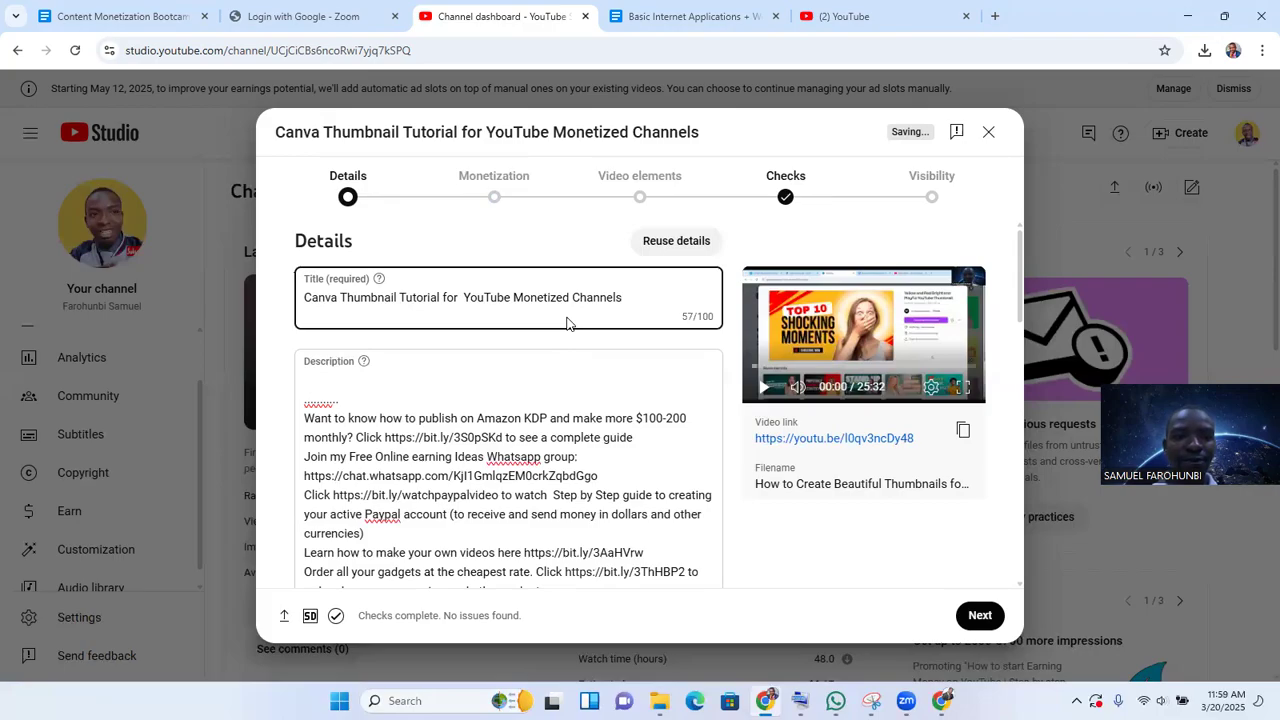
Step: Check YouTube's search suggestions for "THUMBNAIL" in place of "canva th", and return to the video's details in YouTube Studio
{"action": "left_click", "coordinate": [808, 20]}
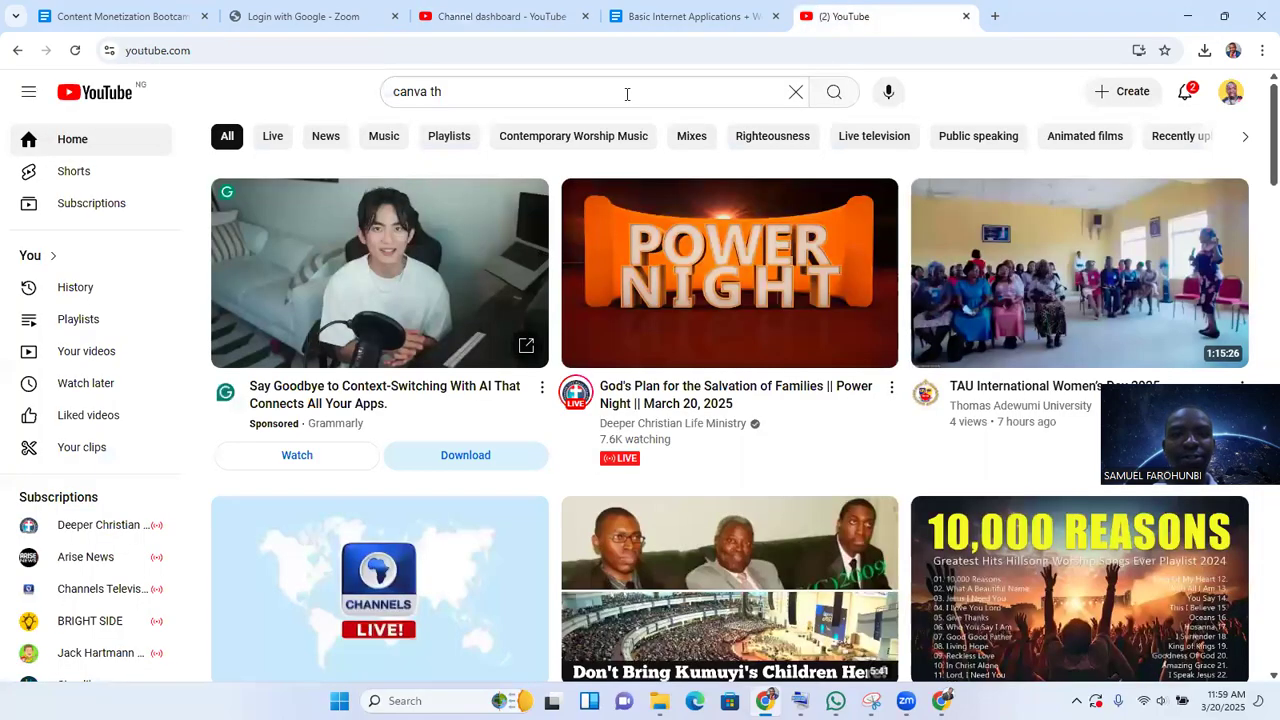
{"action": "left_click", "coordinate": [604, 97]}
{"action": "key", "text": "BackSpace"}
{"action": "key", "text": "BackSpace"}
{"action": "key", "text": "BackSpace"}
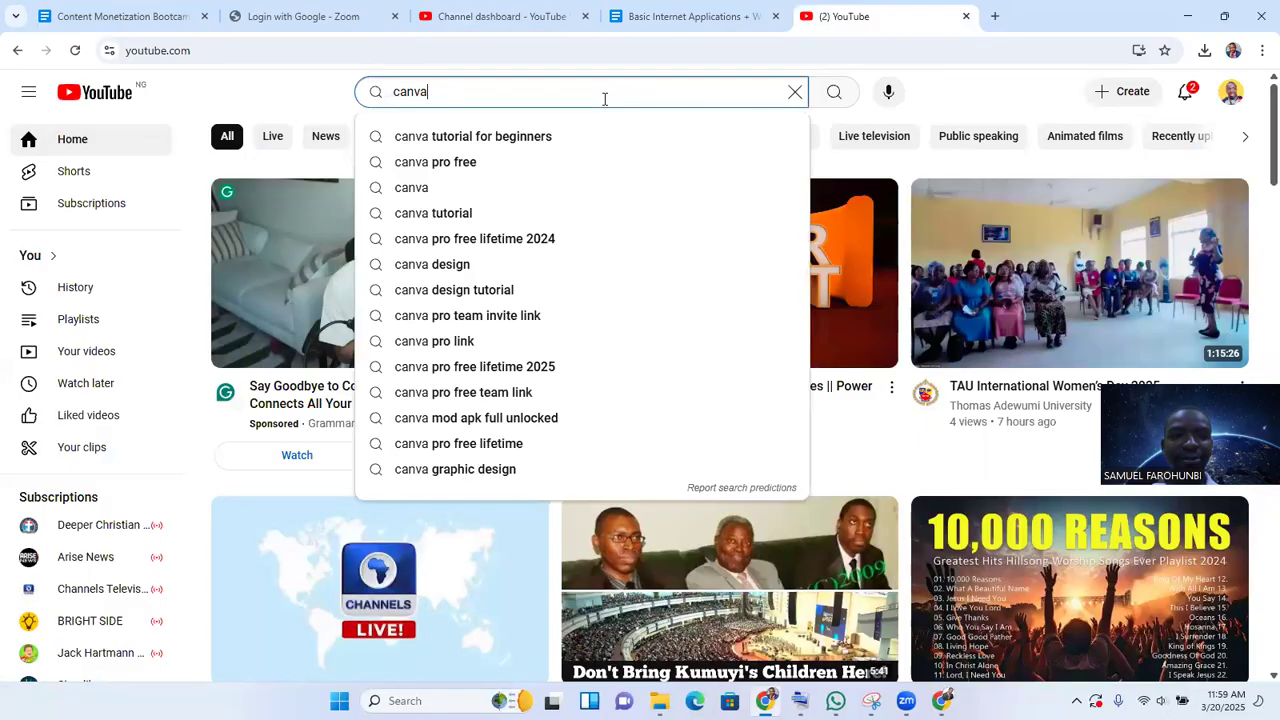
{"action": "key", "text": "BackSpace"}
{"action": "key", "text": "BackSpace"}
{"action": "key", "text": "BackSpace"}
{"action": "key", "text": "BackSpace"}
{"action": "key", "text": "BackSpace"}
{"action": "type", "text": "T"}
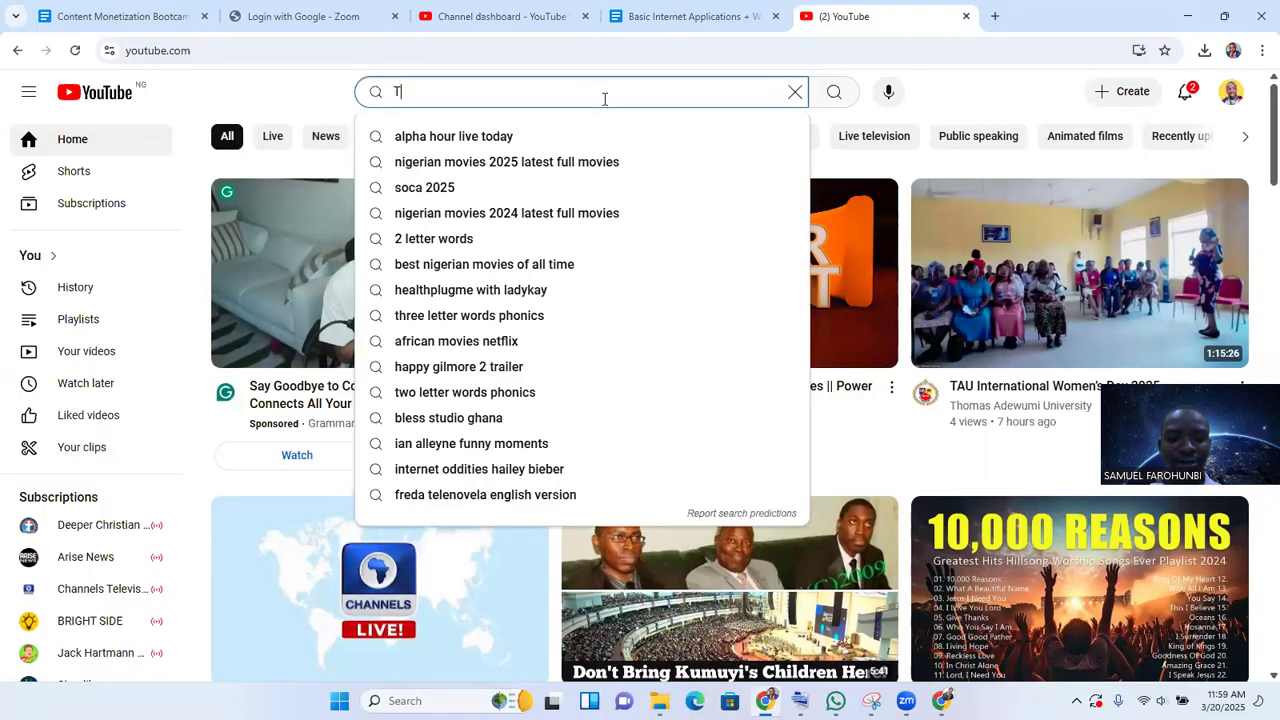
{"action": "type", "text": "HU"}
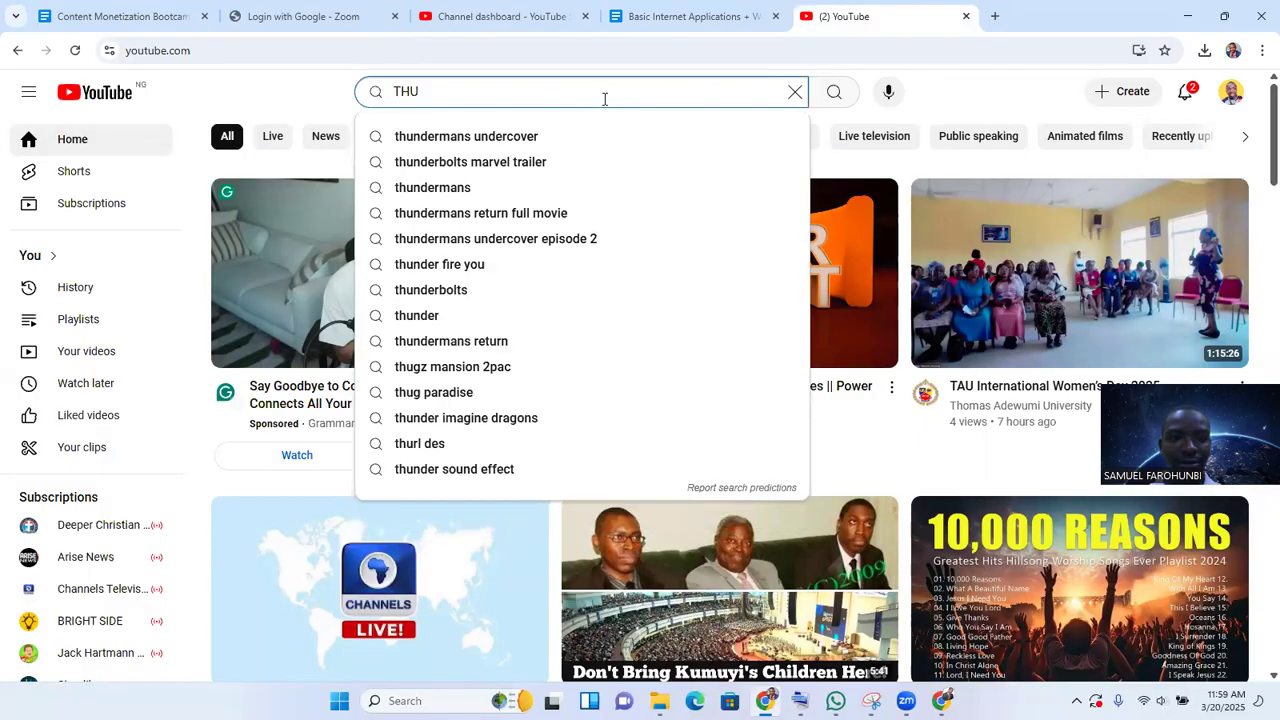
{"action": "type", "text": "MB"}
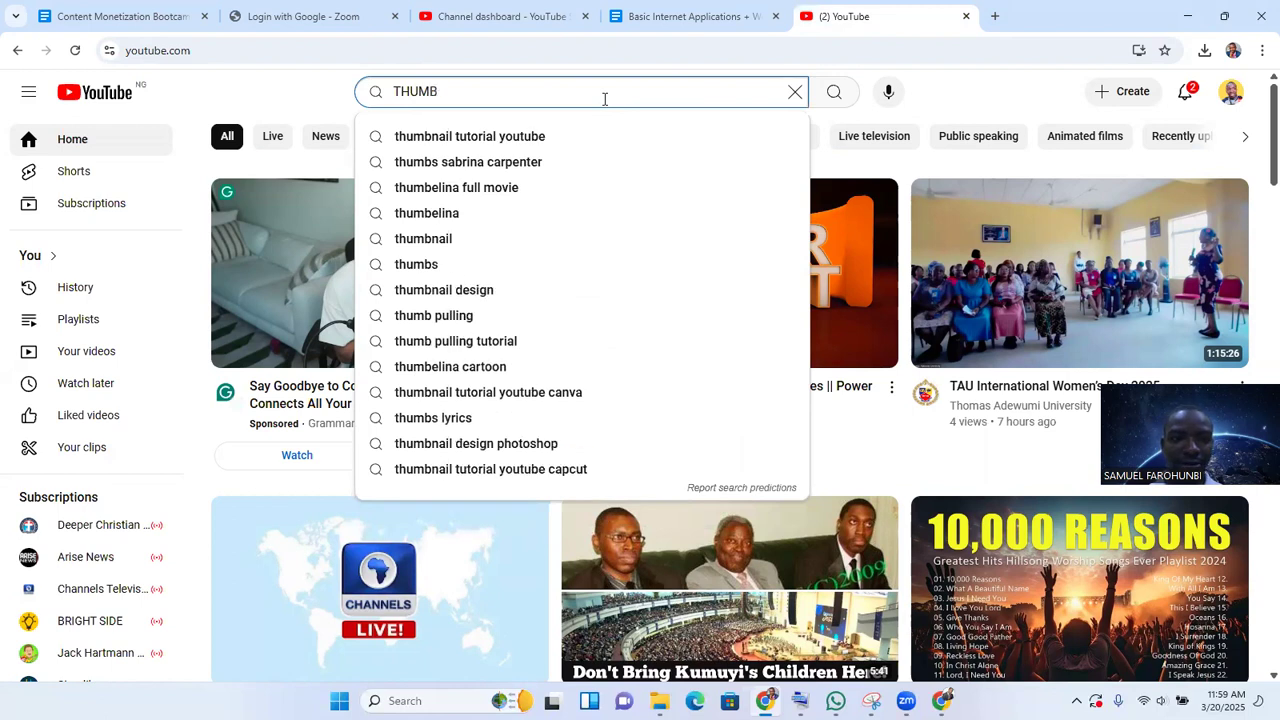
{"action": "type", "text": "N"}
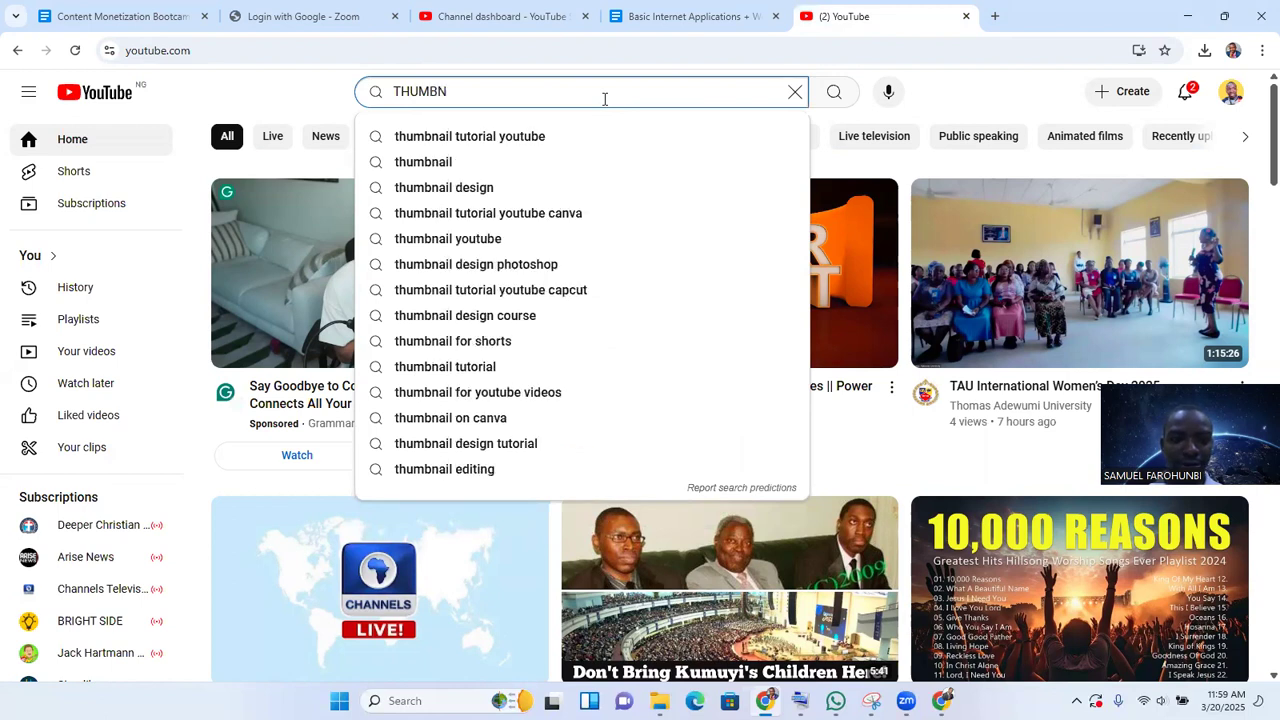
{"action": "type", "text": "AIL"}
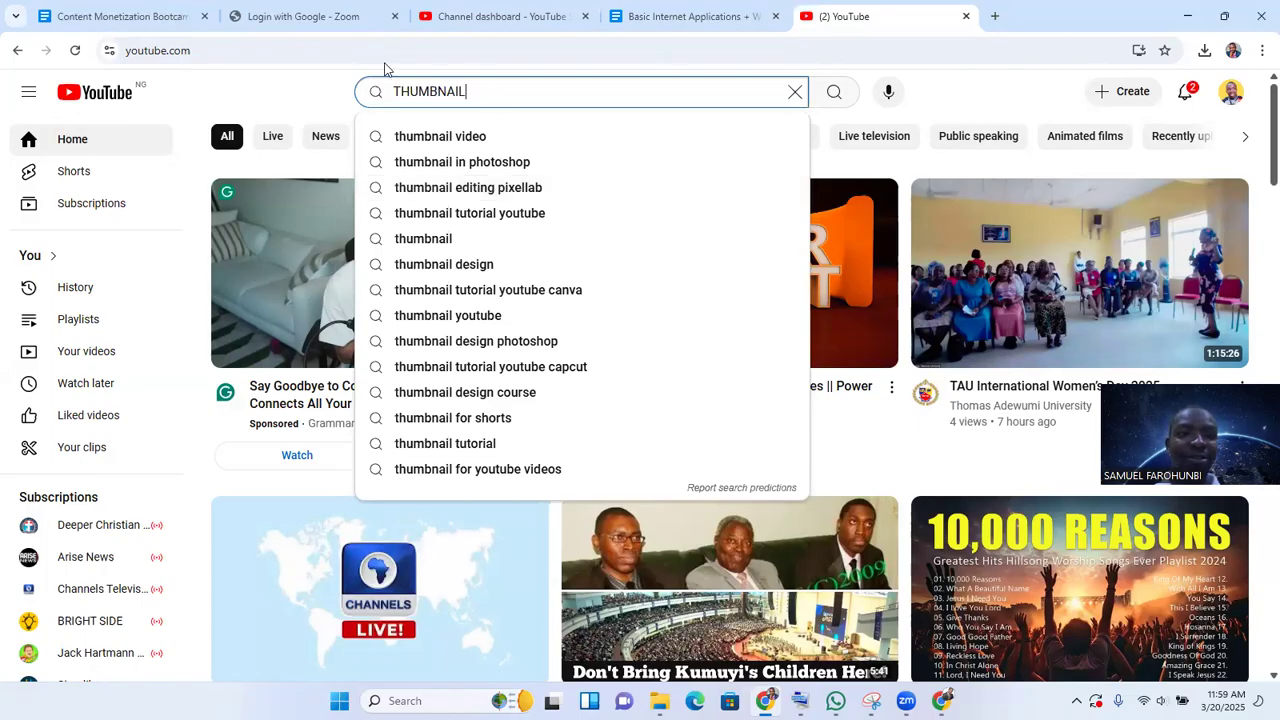
{"action": "left_click", "coordinate": [497, 17]}
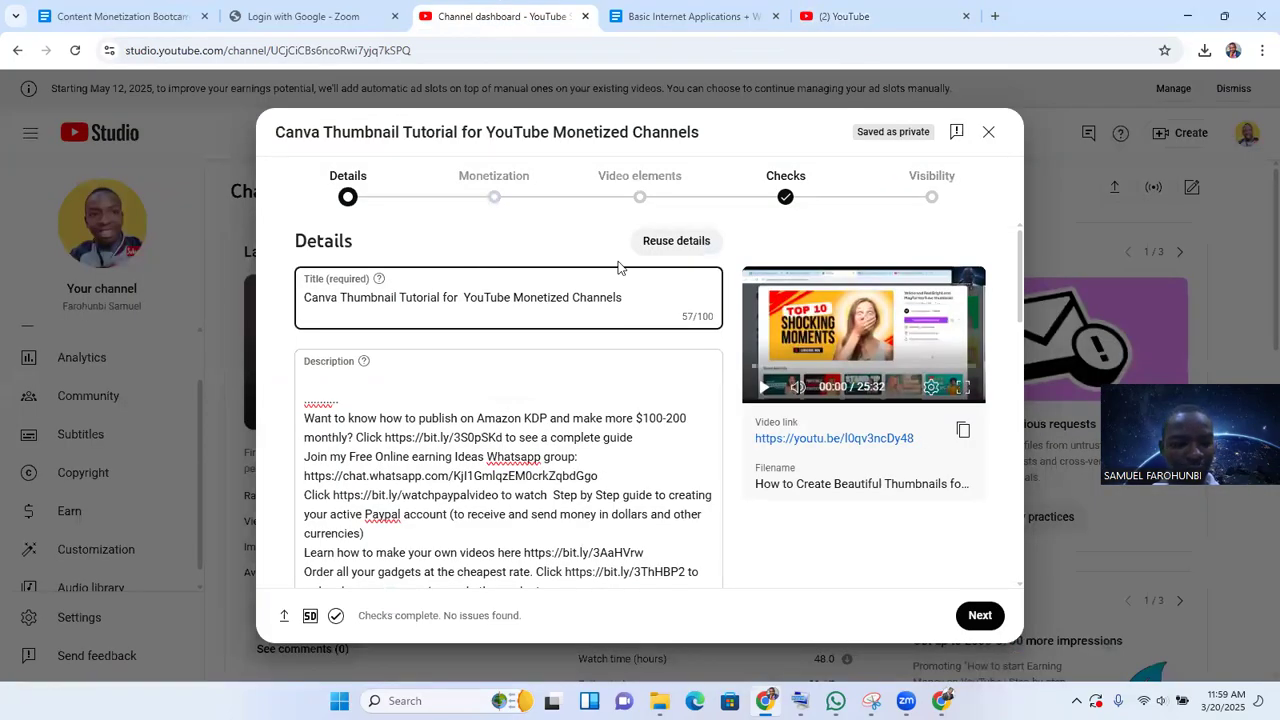
Step: Append "| Thumbnail Tutorial YouTube on Canva Mobile" to the end of the video title
{"action": "type", "text": "|"}
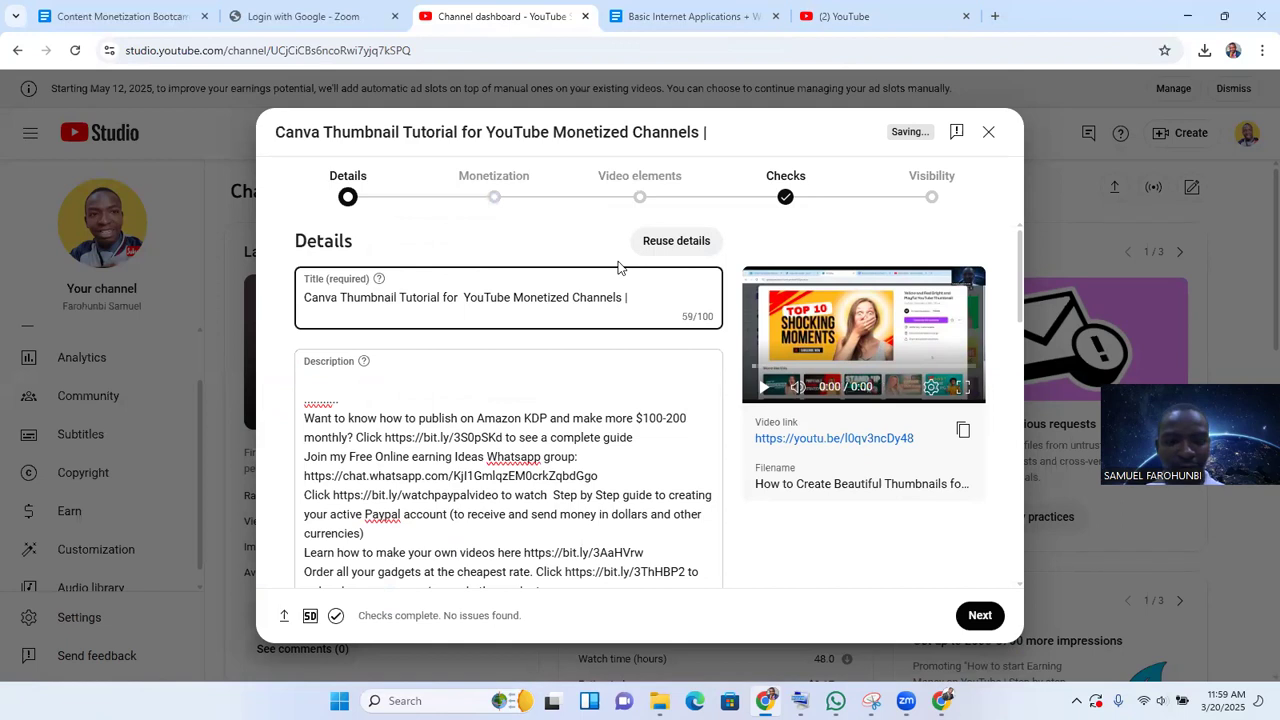
{"action": "type", "text": " Thumbna"}
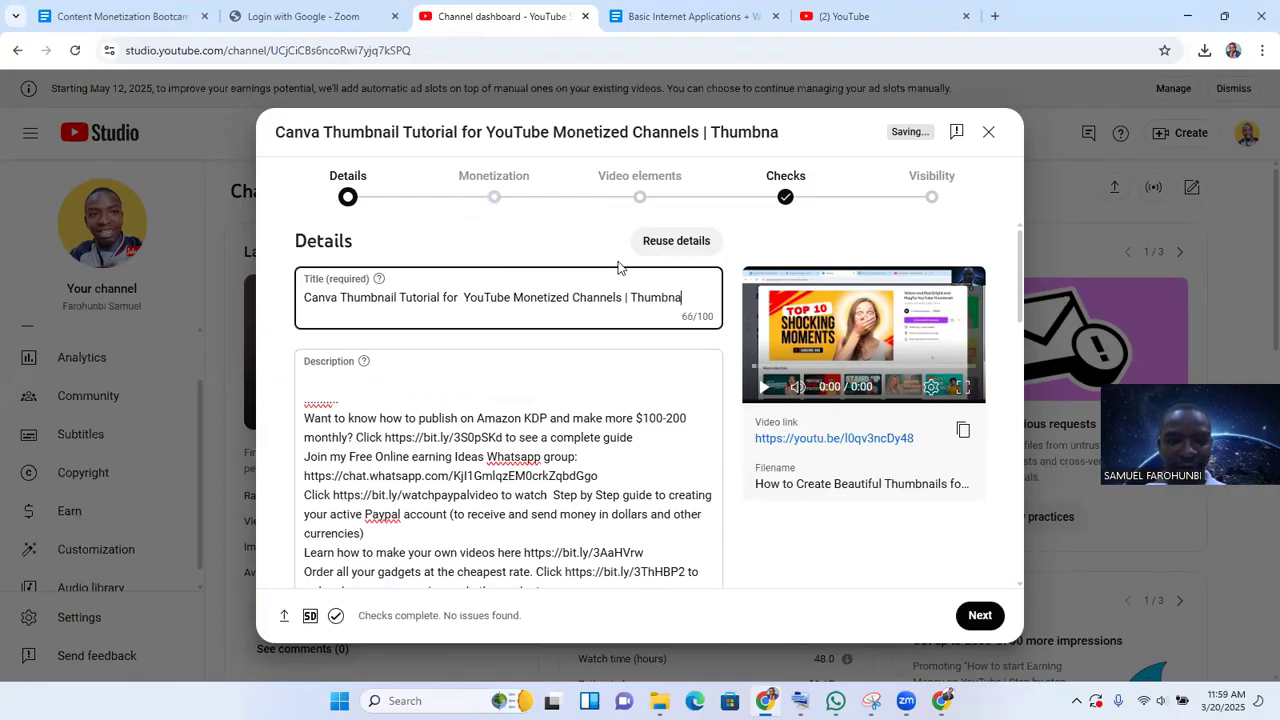
{"action": "type", "text": "il Tuto"}
{"action": "key", "text": "BackSpace"}
{"action": "type", "text": "to"}
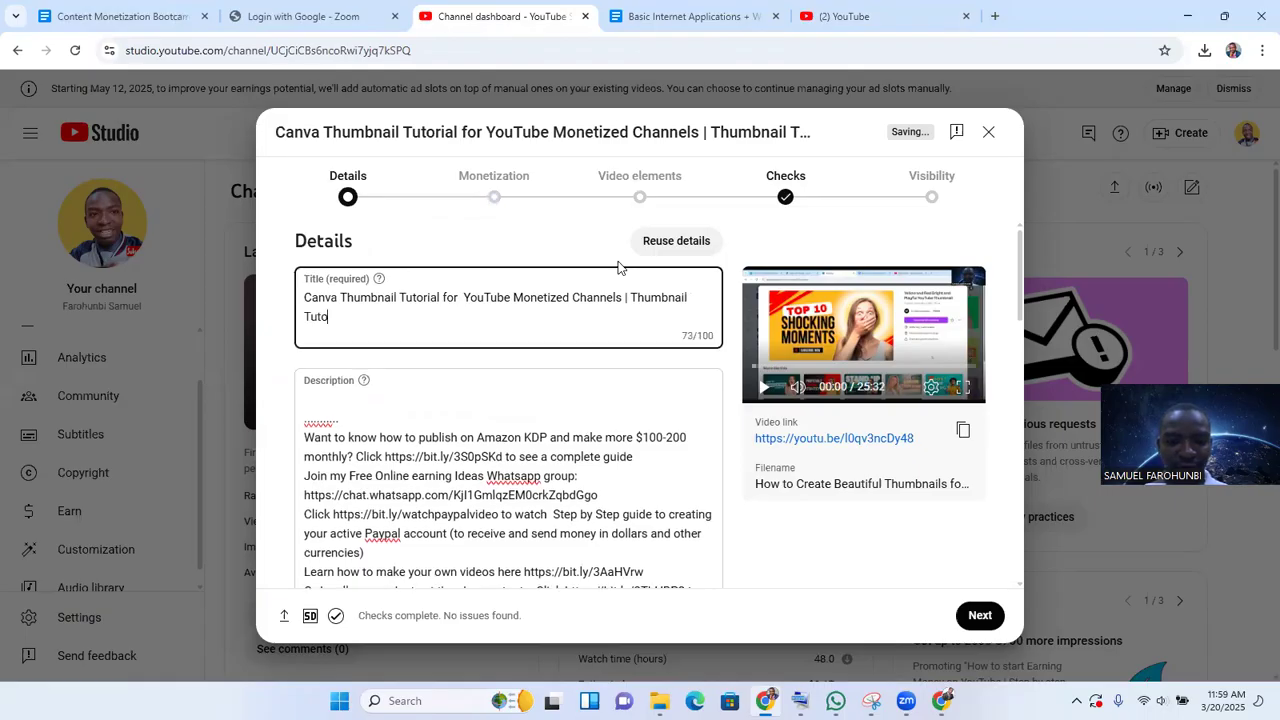
{"action": "type", "text": "rial Yout"}
{"action": "key", "text": "BackSpace"}
{"action": "type", "text": "Tube"}
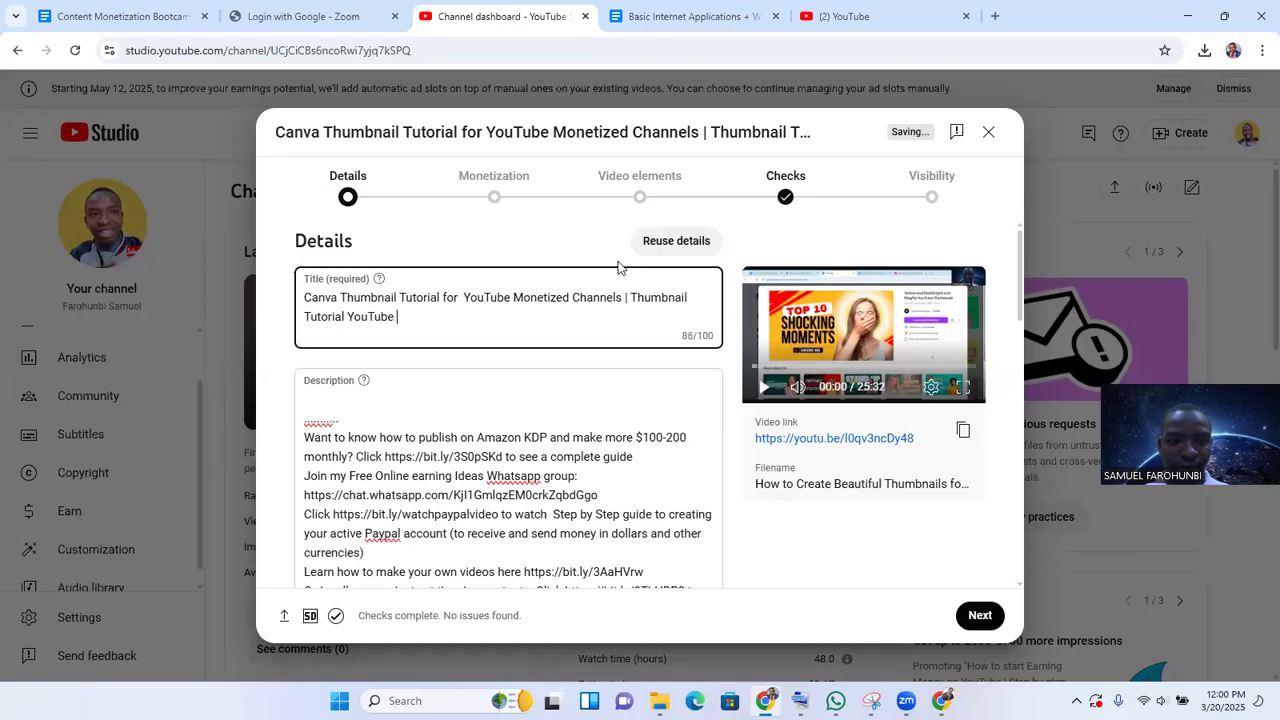
{"action": "type", "text": " on Canva Mobile"}
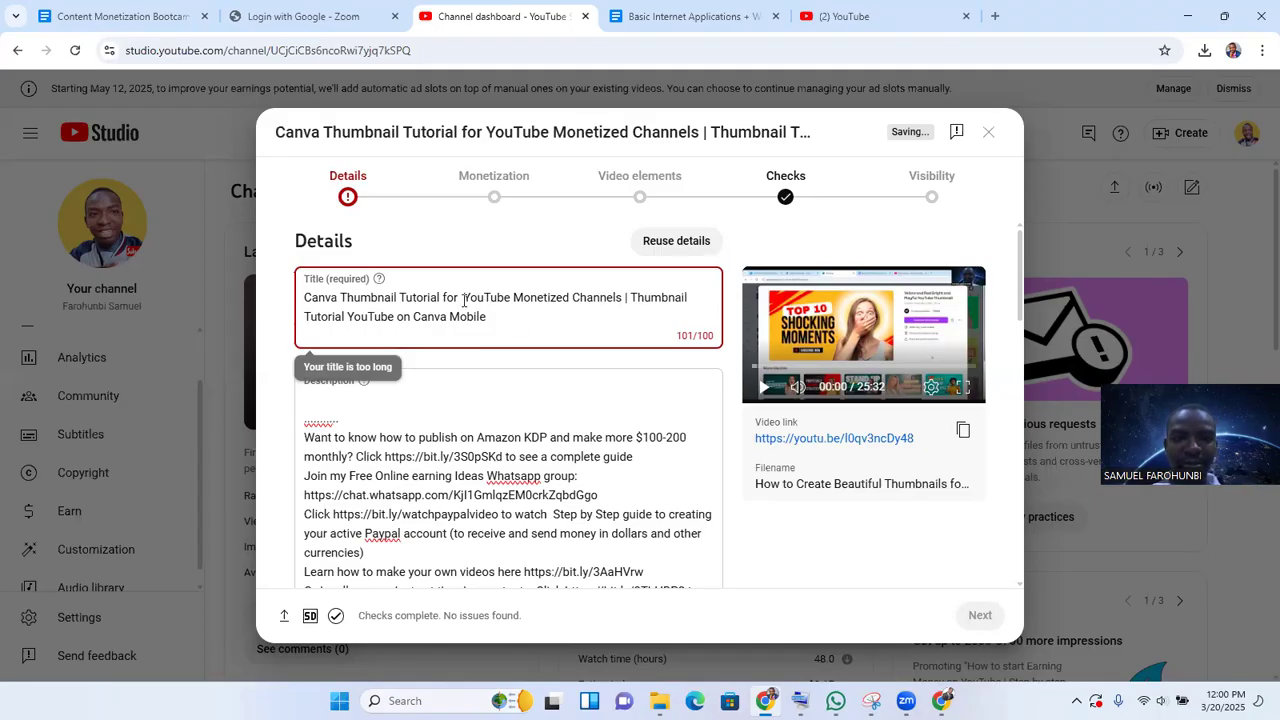
Step: Remove the extra space before the first "YouTube" in the title and place the text cursor at the start of the description
{"action": "left_click", "coordinate": [528, 318]}
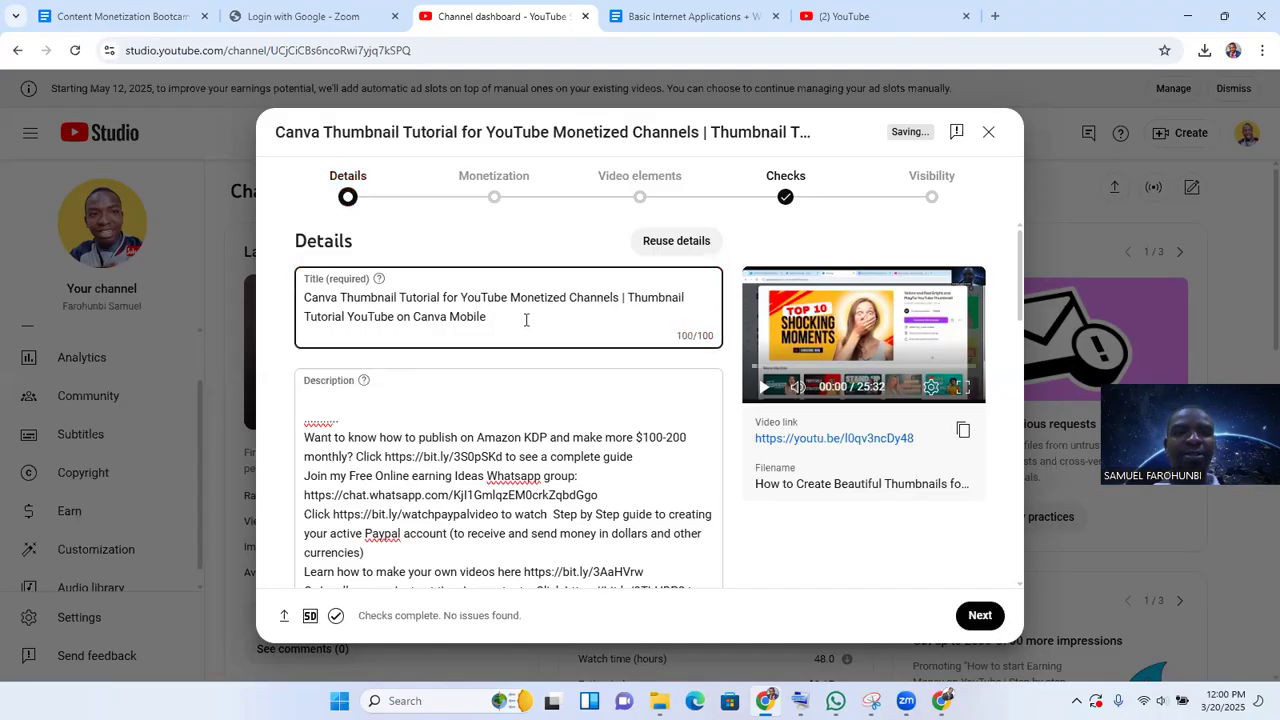
{"action": "left_click", "coordinate": [491, 253]}
{"action": "left_click", "coordinate": [330, 407]}
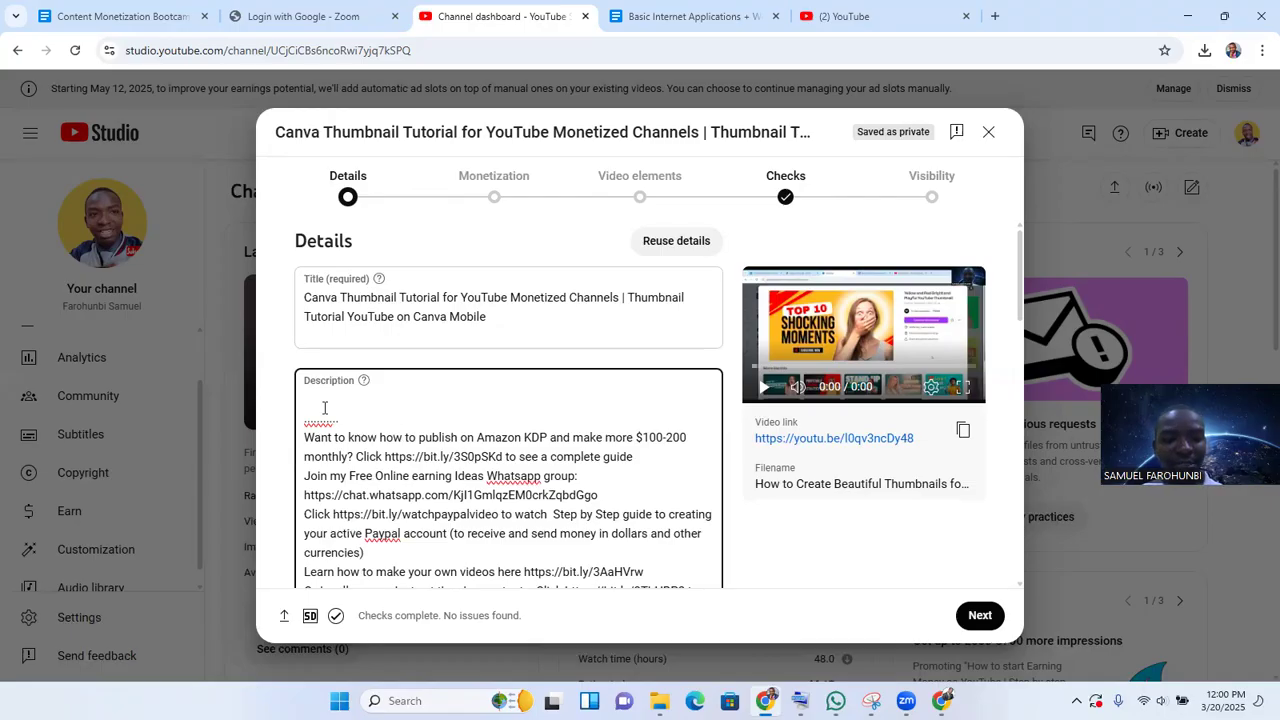
Step: Begin the description with "This tutorial for Canva App and PC to design Thumbnail can help"
{"action": "type", "text": "This"}
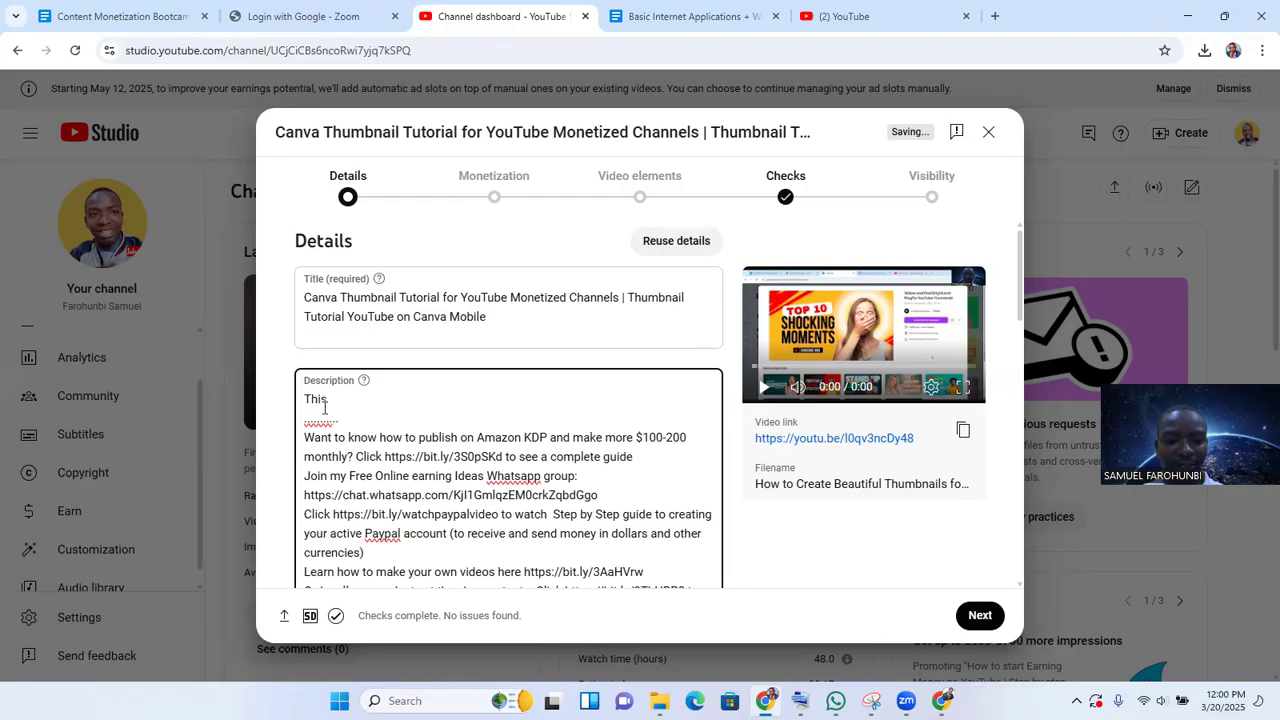
{"action": "type", "text": " tutorial for "}
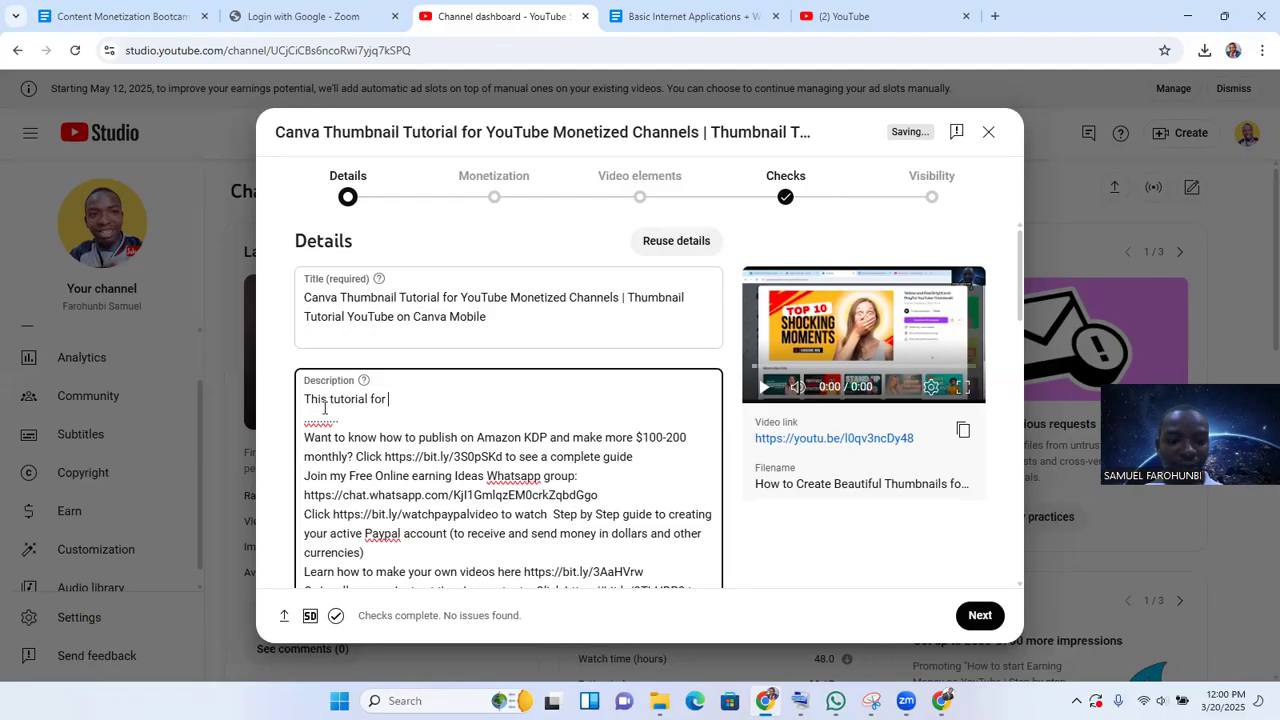
{"action": "type", "text": "canva"}
{"action": "key", "text": "BackSpace"}
{"action": "key", "text": "BackSpace"}
{"action": "key", "text": "BackSpace"}
{"action": "key", "text": "BackSpace"}
{"action": "key", "text": "BackSpace"}
{"action": "key", "text": "BackSpace"}
{"action": "type", "text": "Canva A"}
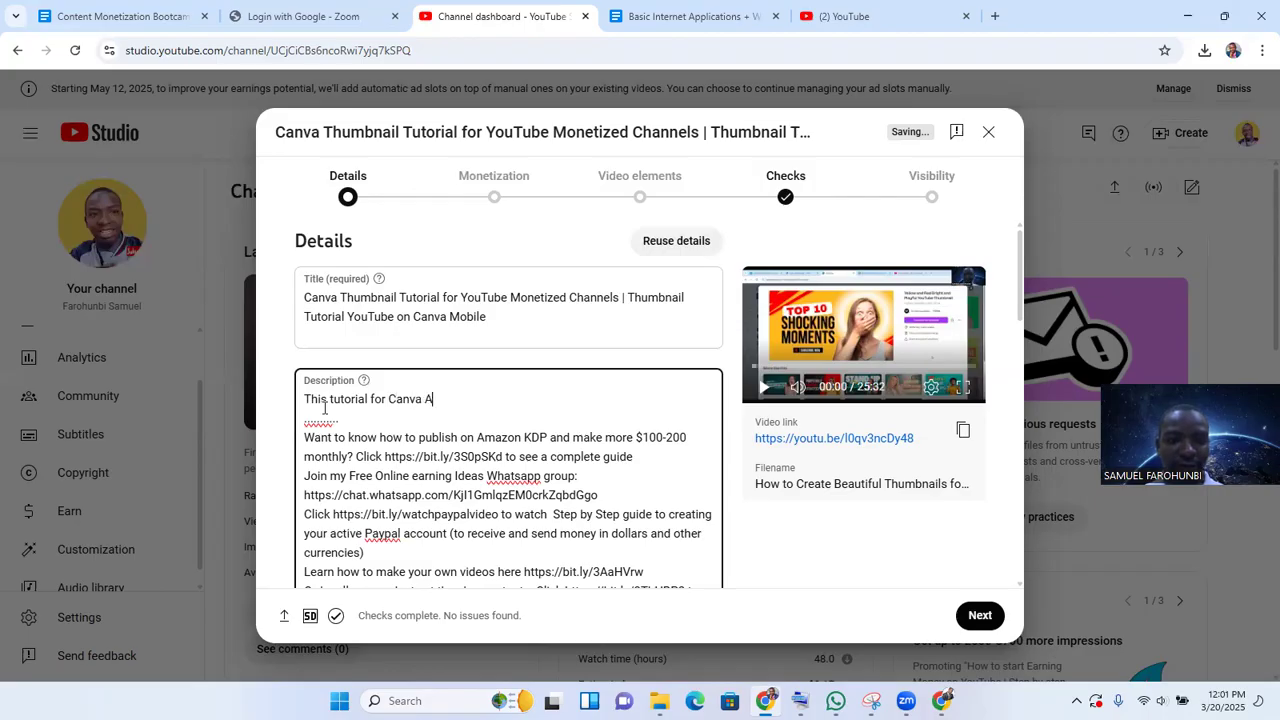
{"action": "type", "text": "PP"}
{"action": "key", "text": "BackSpace"}
{"action": "key", "text": "BackSpace"}
{"action": "type", "text": "P"}
{"action": "key", "text": "BackSpace"}
{"action": "type", "text": "pp and PC to "}
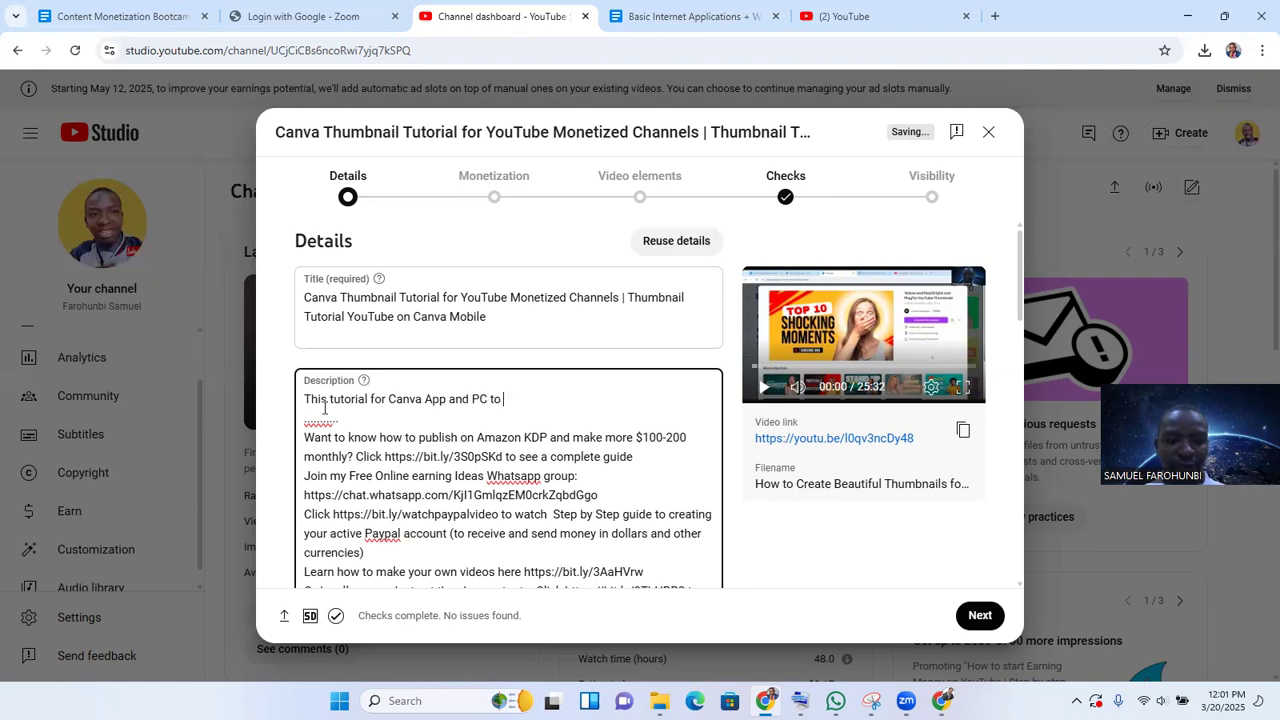
{"action": "type", "text": "design Thumbna"}
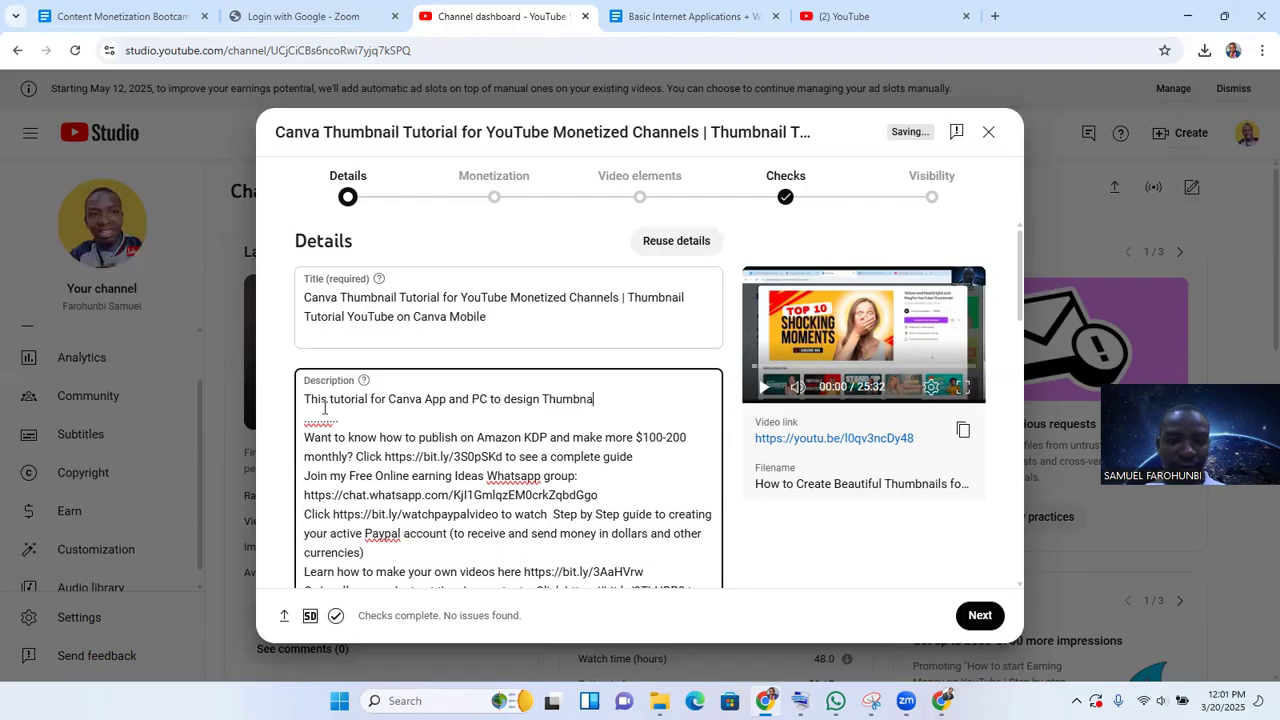
{"action": "type", "text": "il can help"}
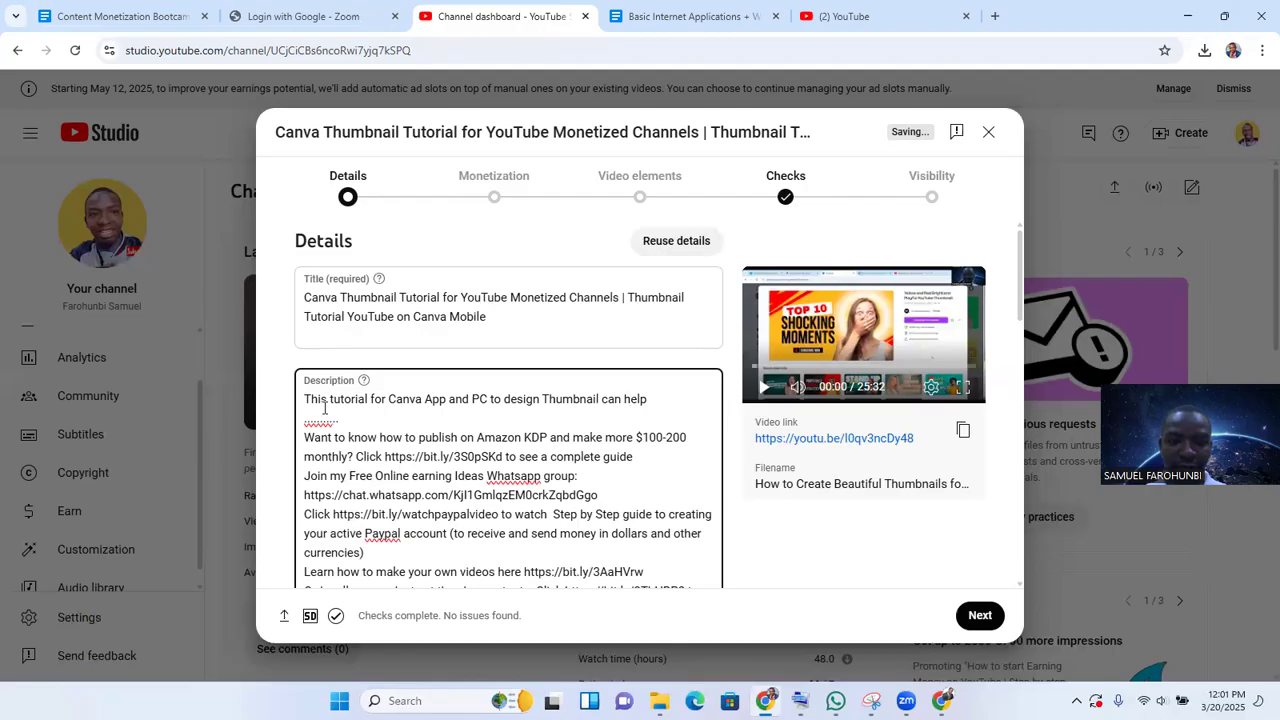
Step: Insert "using Canva App for Free. Canva" before "can help" in the description's opening line
{"action": "type", "text": " using Canv"}
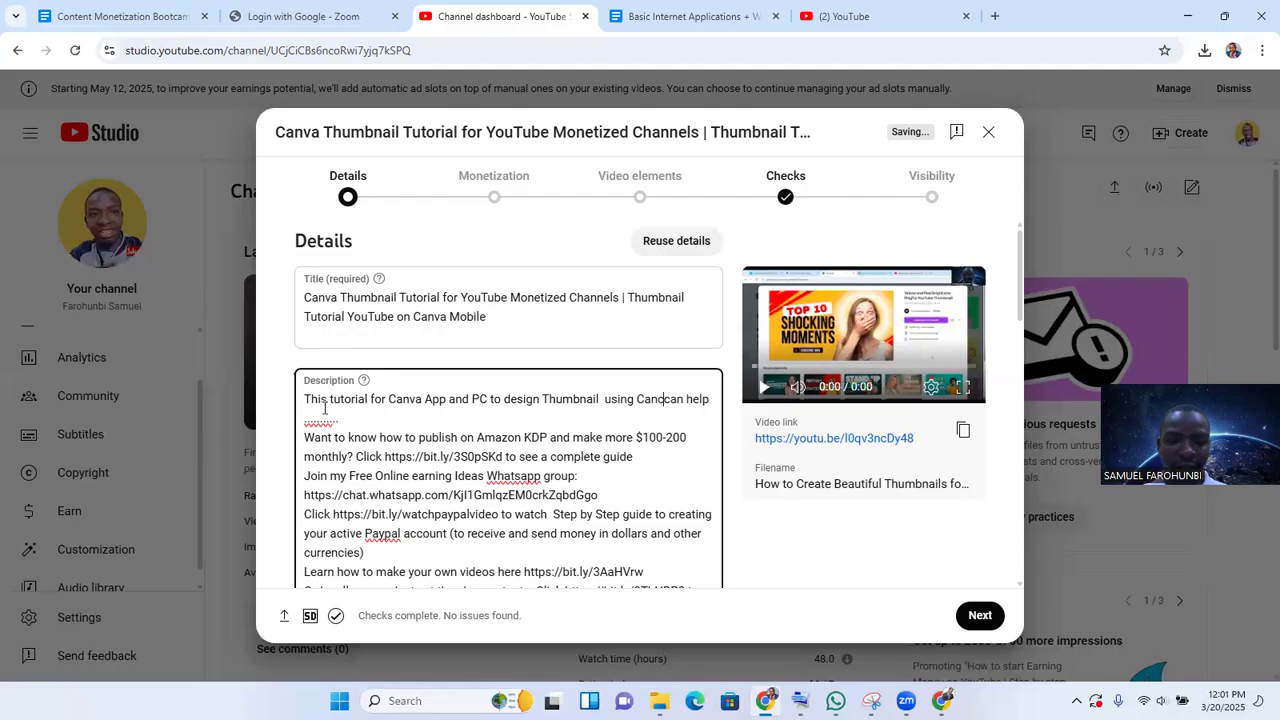
{"action": "key", "text": "BackSpace"}
{"action": "type", "text": "va "}
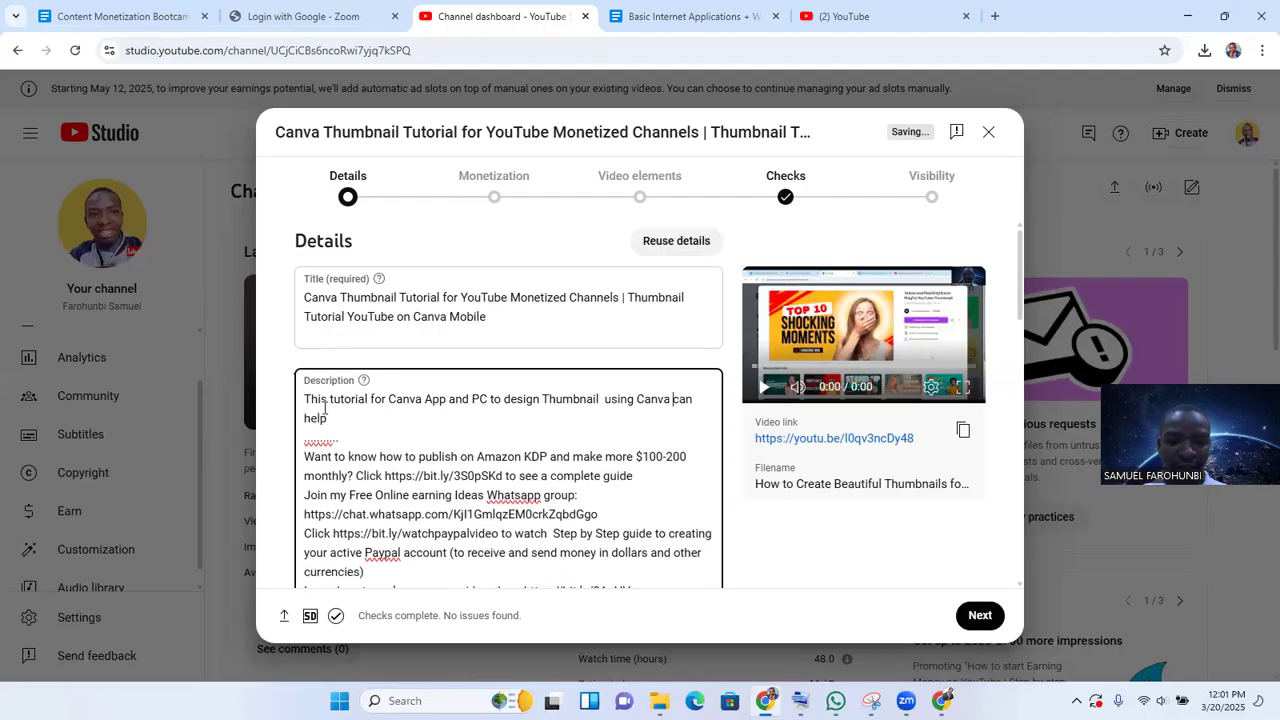
{"action": "type", "text": "App for Free. Can"}
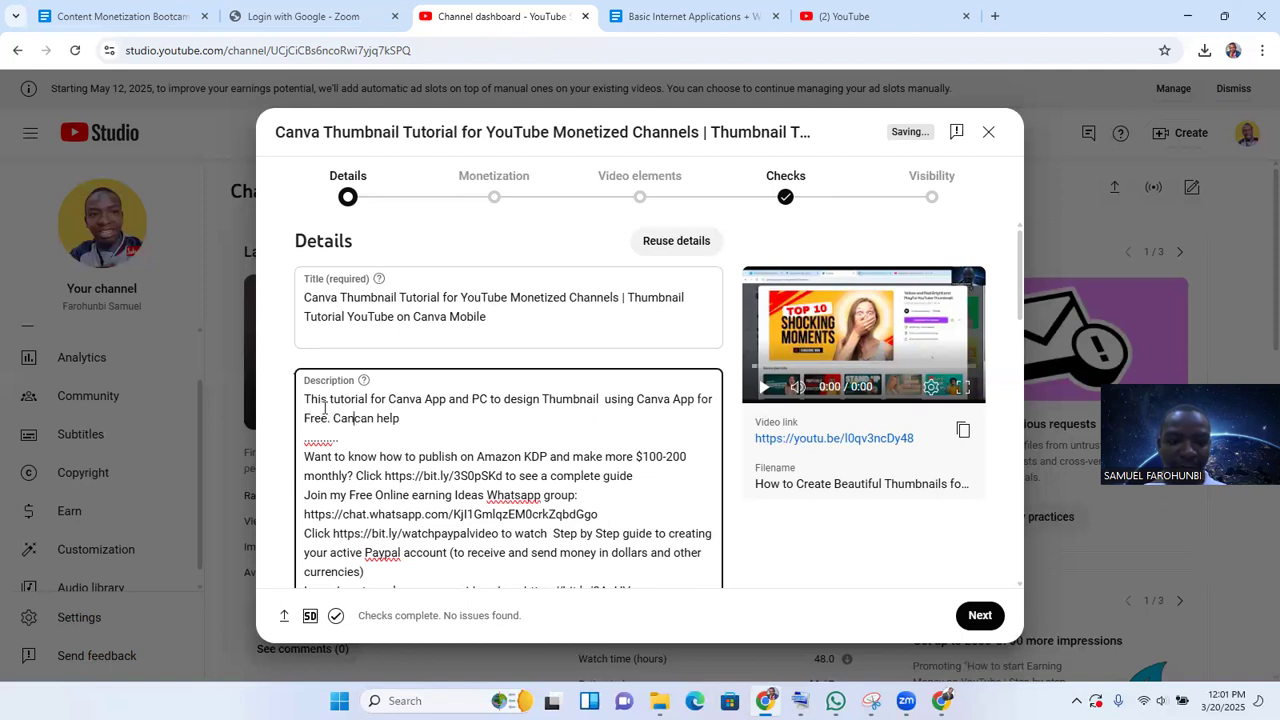
{"action": "type", "text": "va ca"}
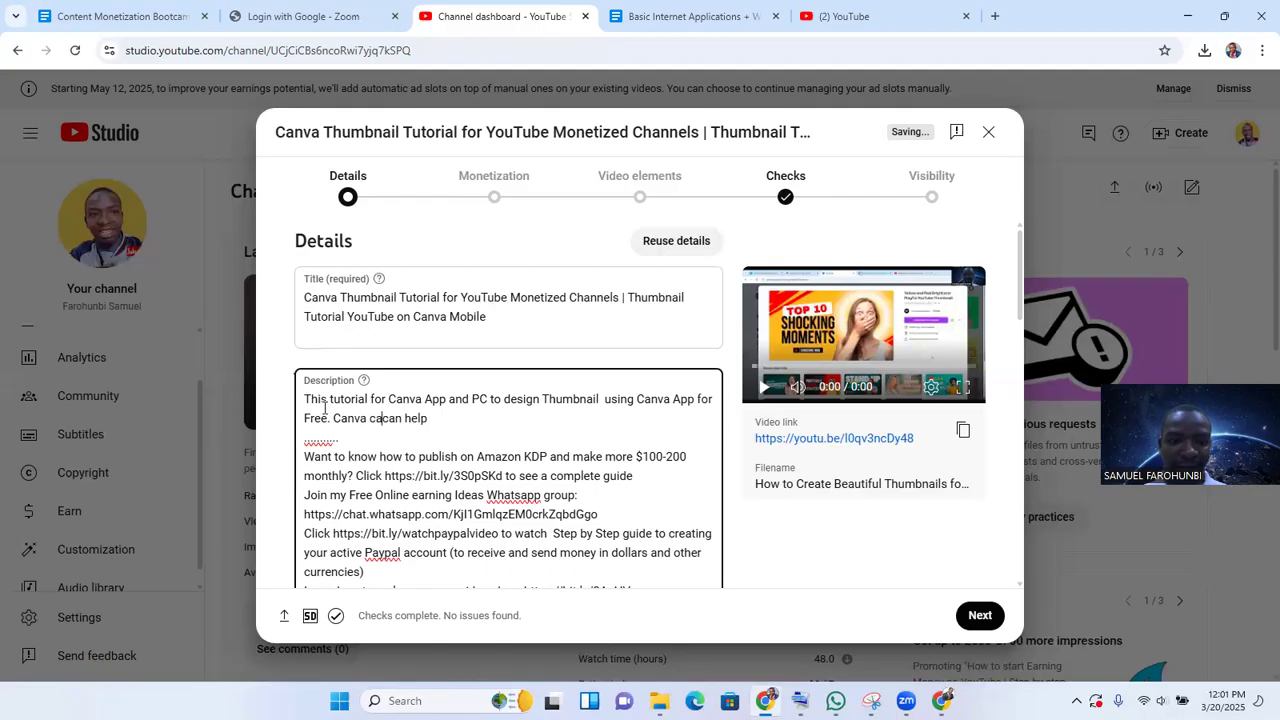
{"action": "key", "text": "BackSpace"}
{"action": "key", "text": "BackSpace"}
Step: Continue the sentence after "Canva can help" with "you increase your click through rates (CTR) by"
{"action": "type", "text": "you inc"}
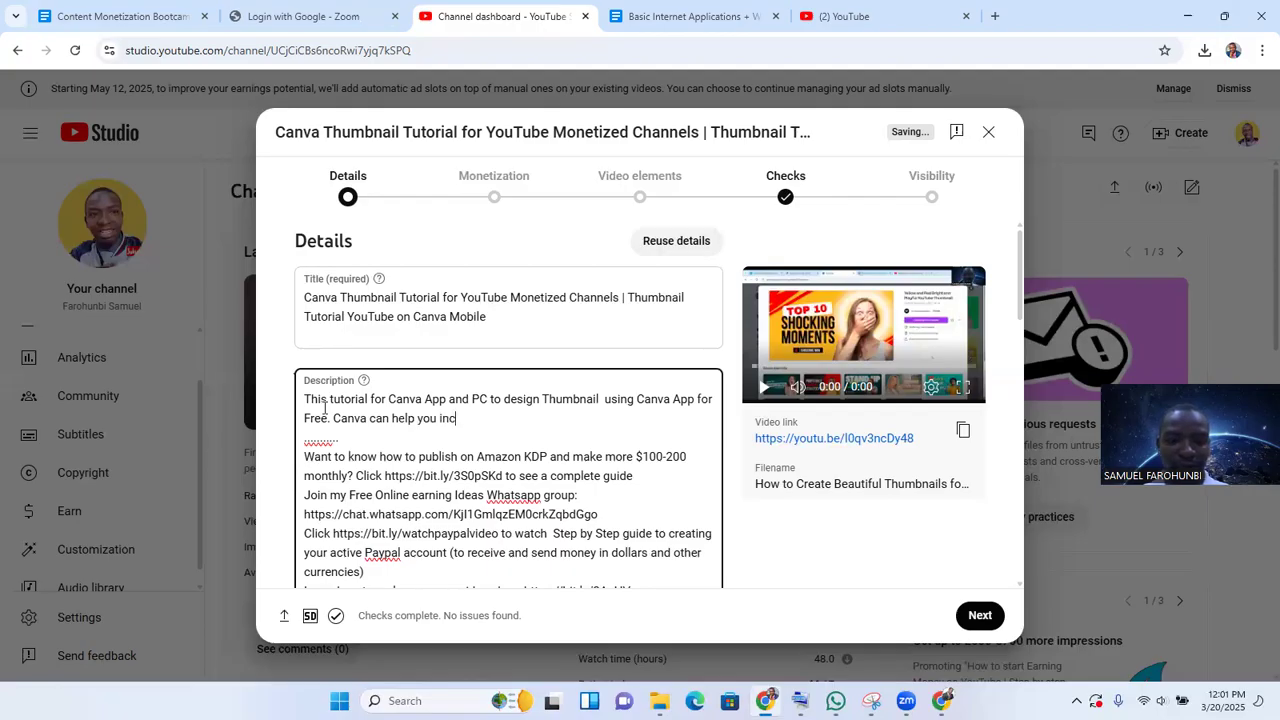
{"action": "type", "text": "rease"}
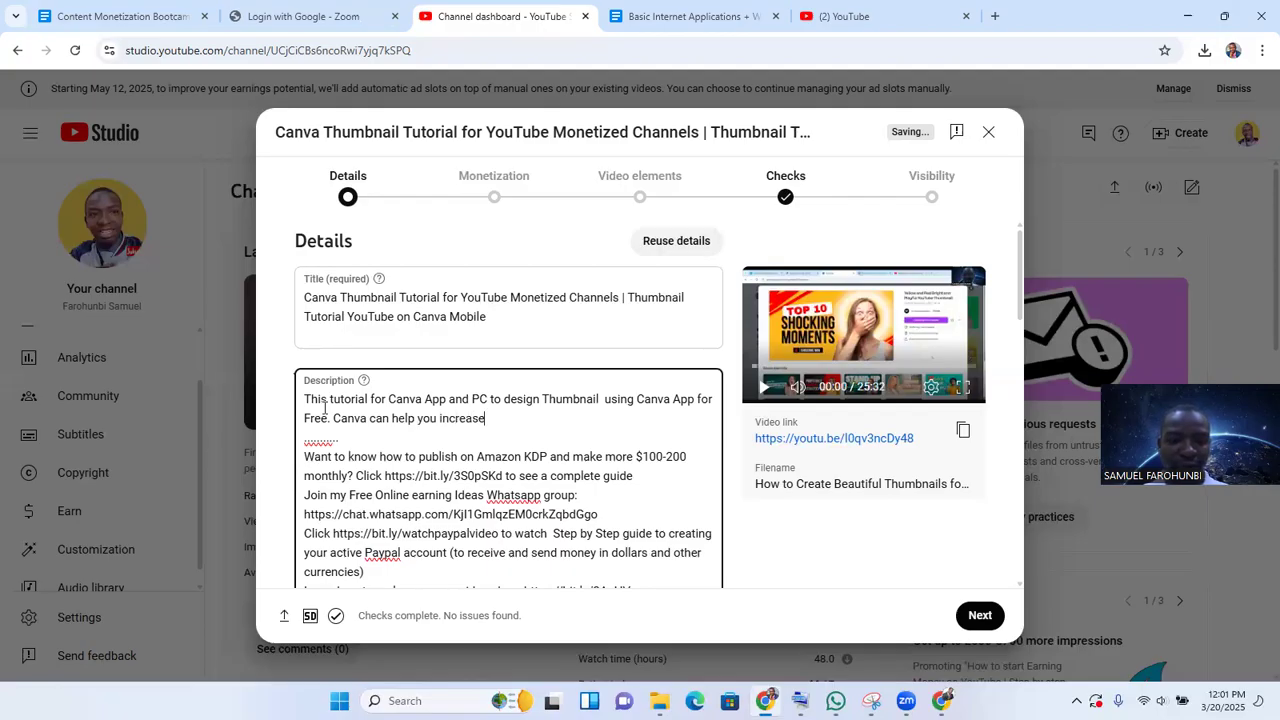
{"action": "type", "text": " your click through rat"}
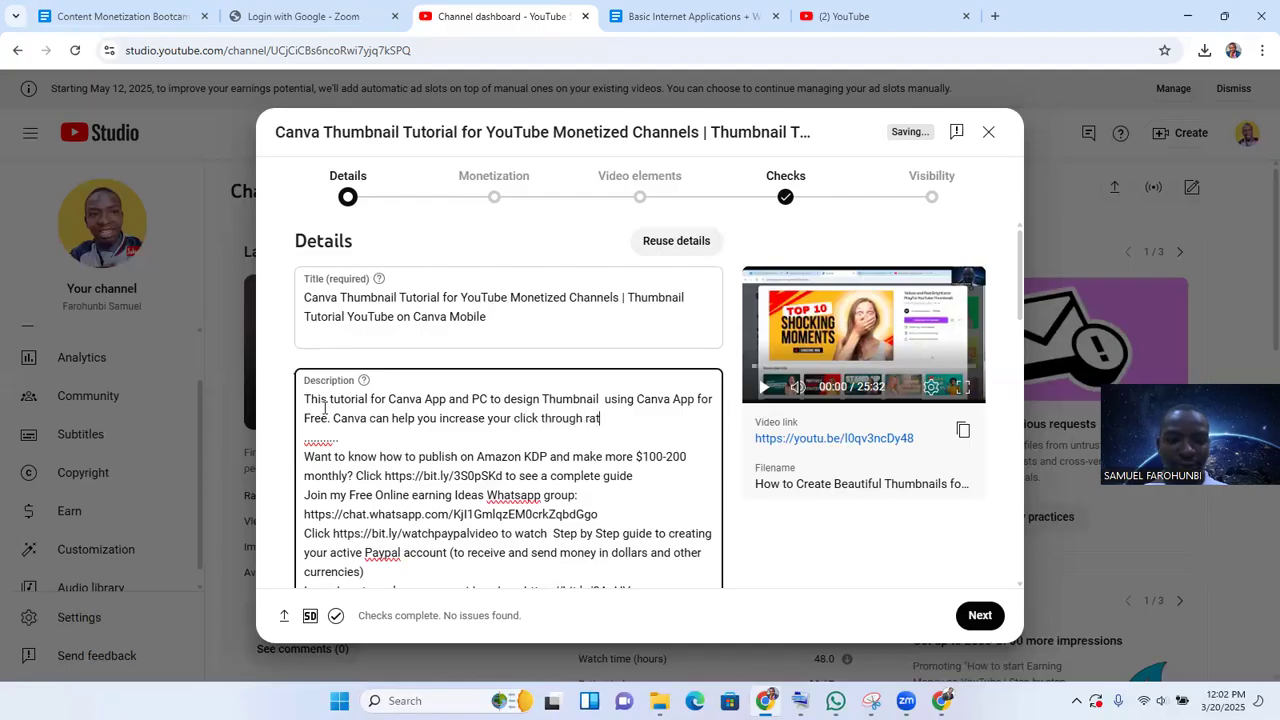
{"action": "type", "text": "es (CTR) B"}
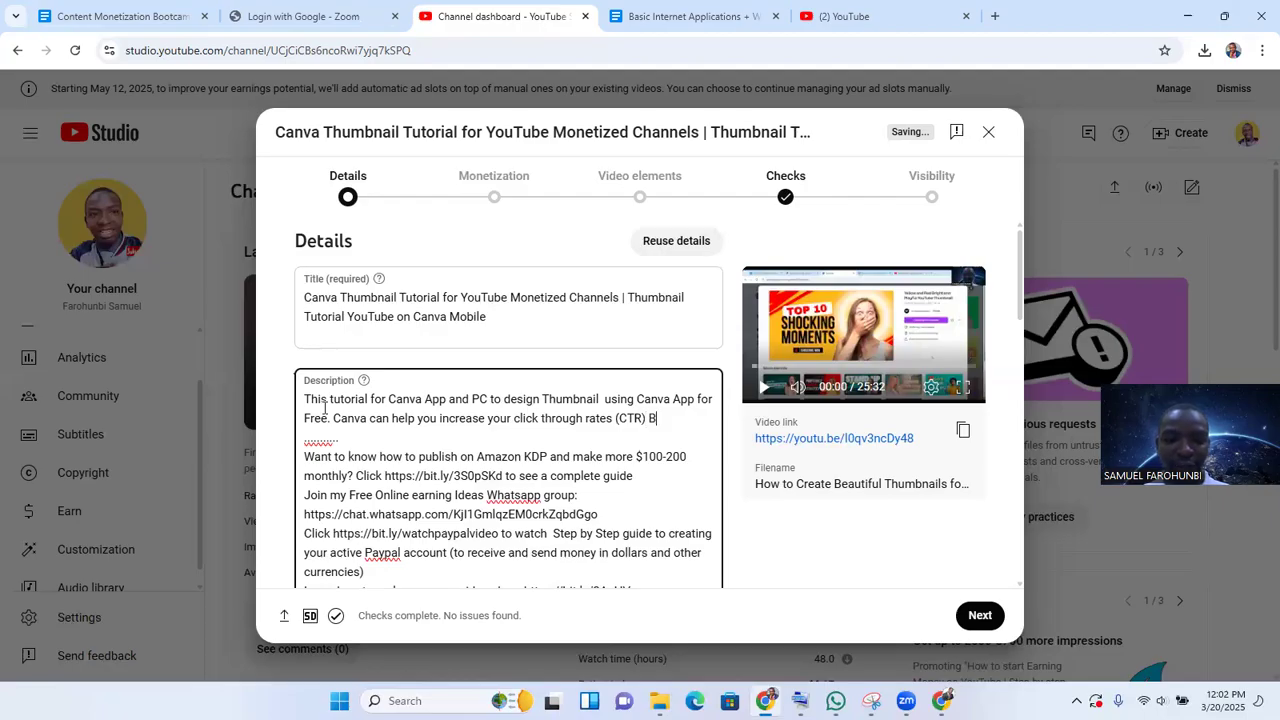
{"action": "key", "text": "BackSpace"}
{"action": "type", "text": "by"}
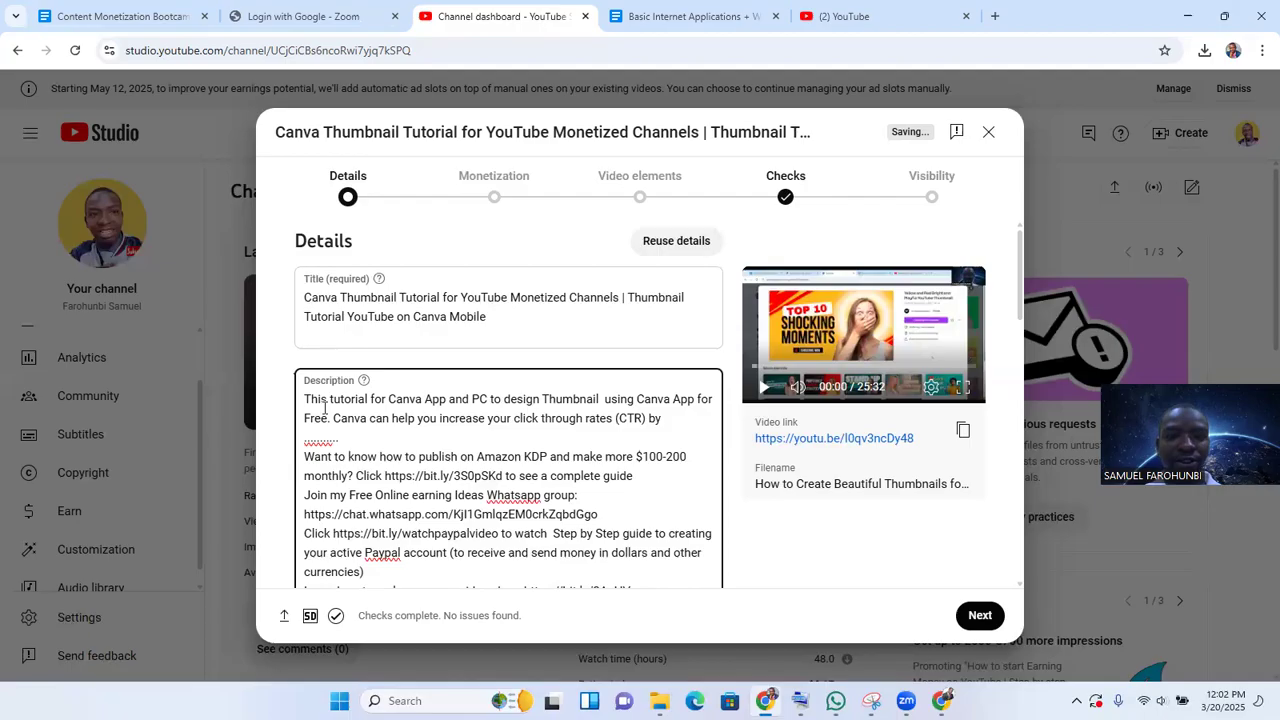
Step: Complete the description's introduction with "creating beautiful and attractive thumbnails that attract more eyeballs to your videos"
{"action": "left_click", "coordinate": [484, 318]}
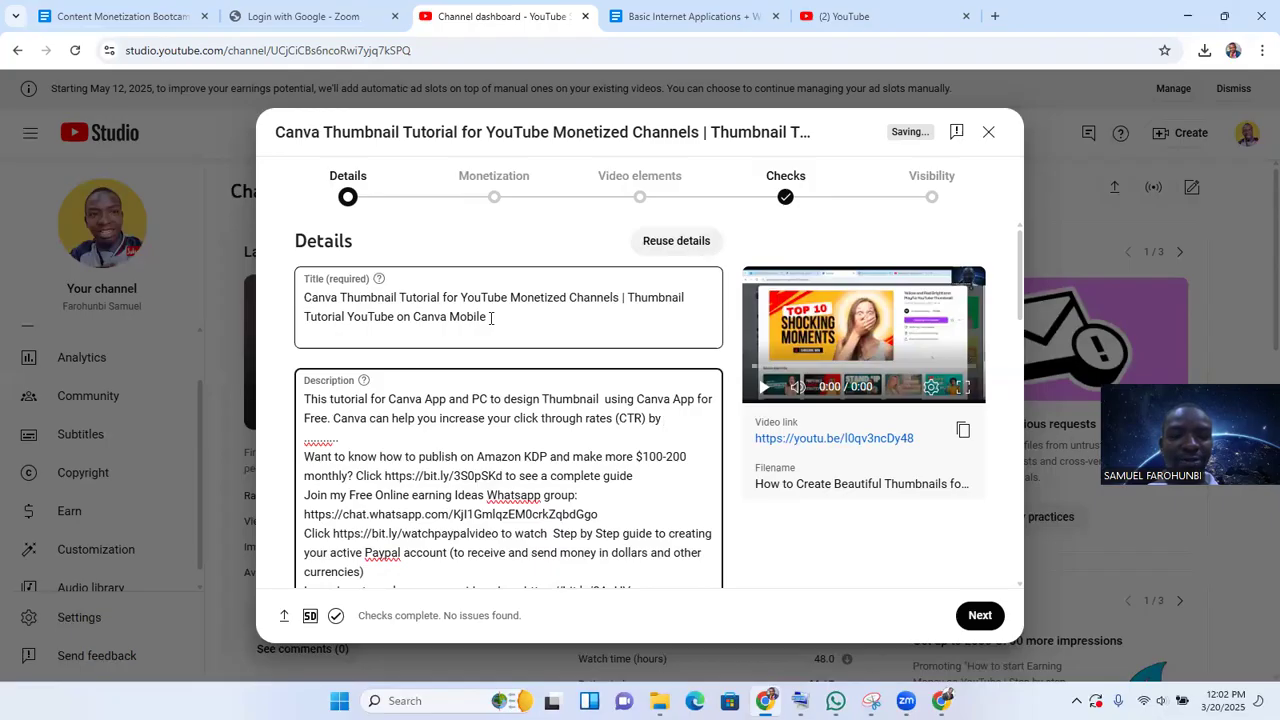
{"action": "left_click", "coordinate": [660, 418]}
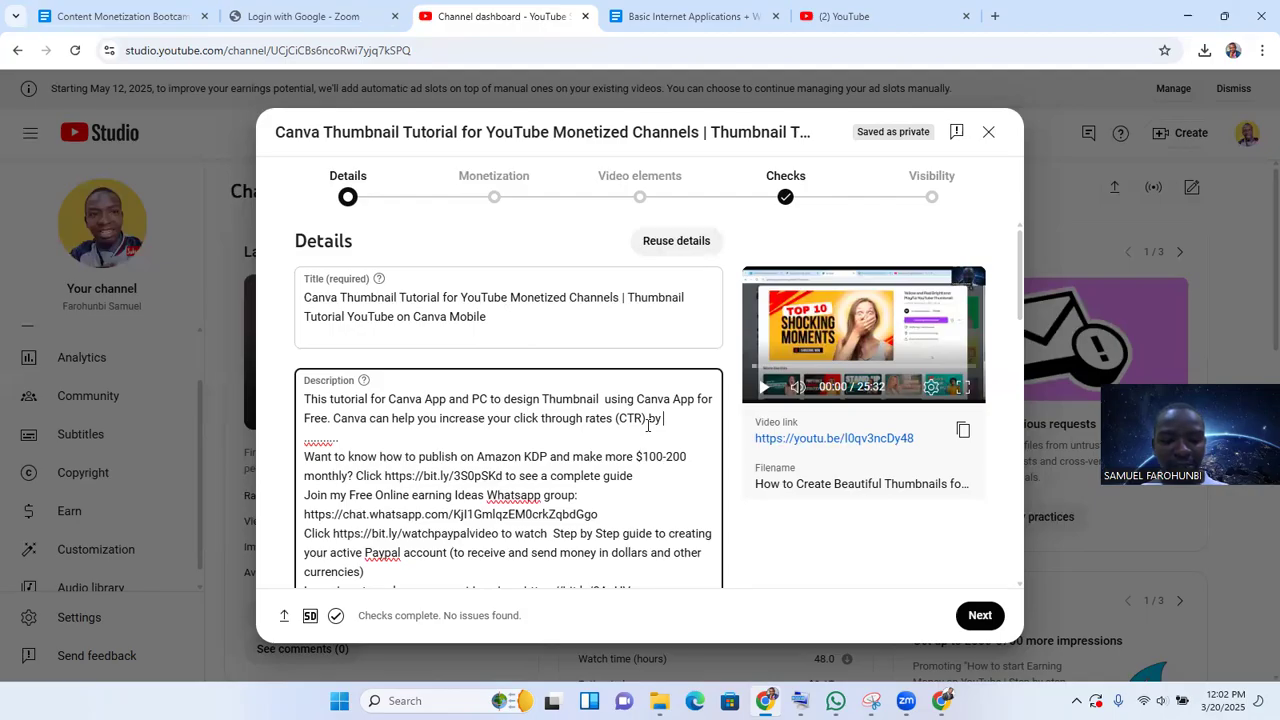
{"action": "type", "text": "creati"}
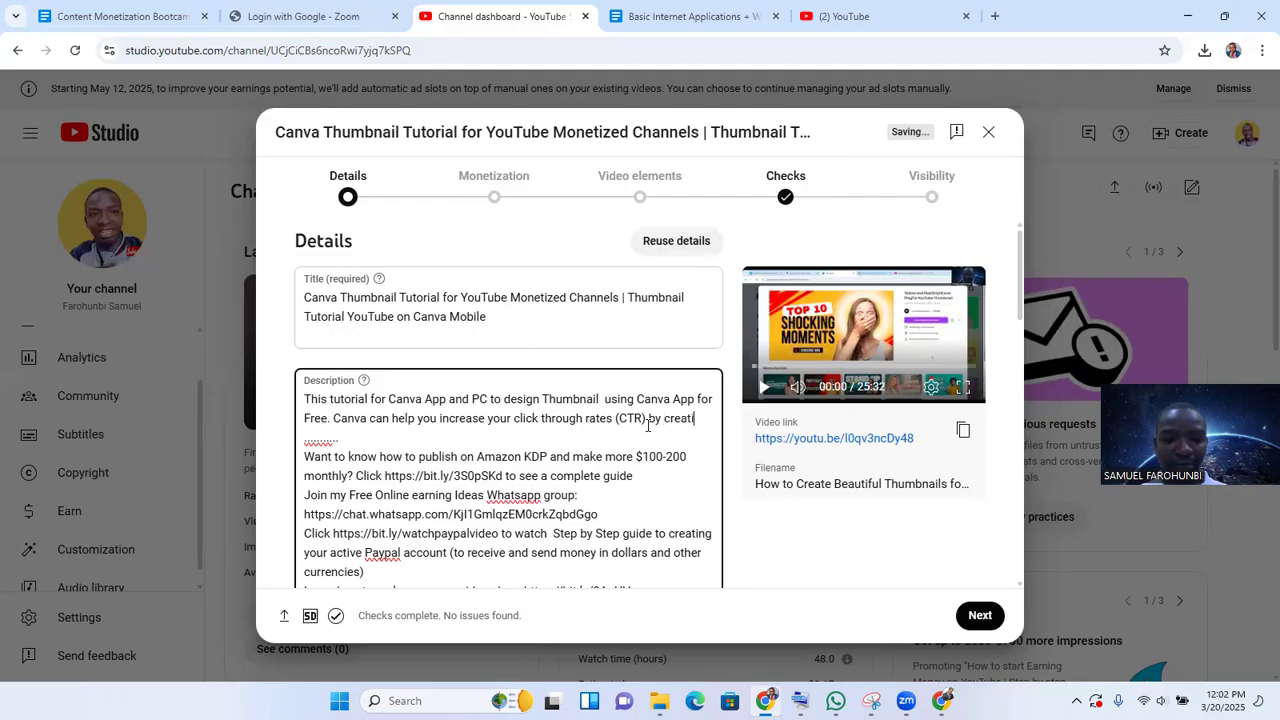
{"action": "type", "text": "ng bea"}
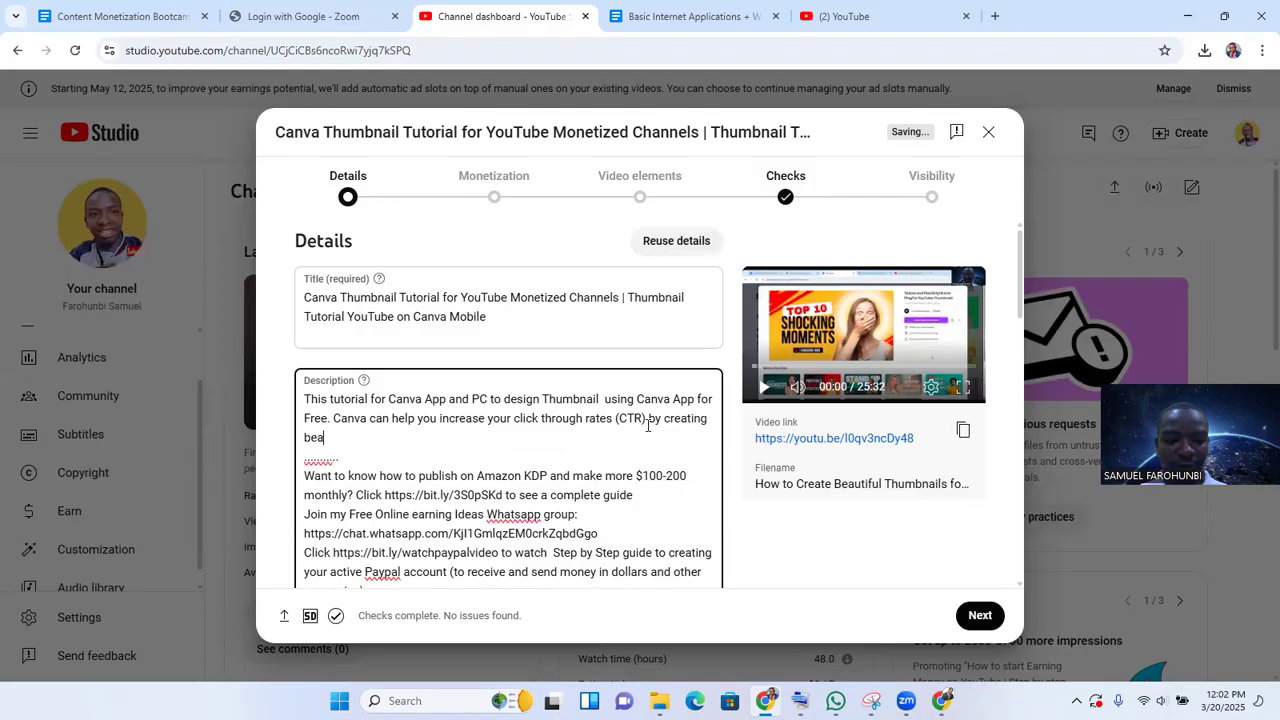
{"action": "type", "text": "utiful and attractive t"}
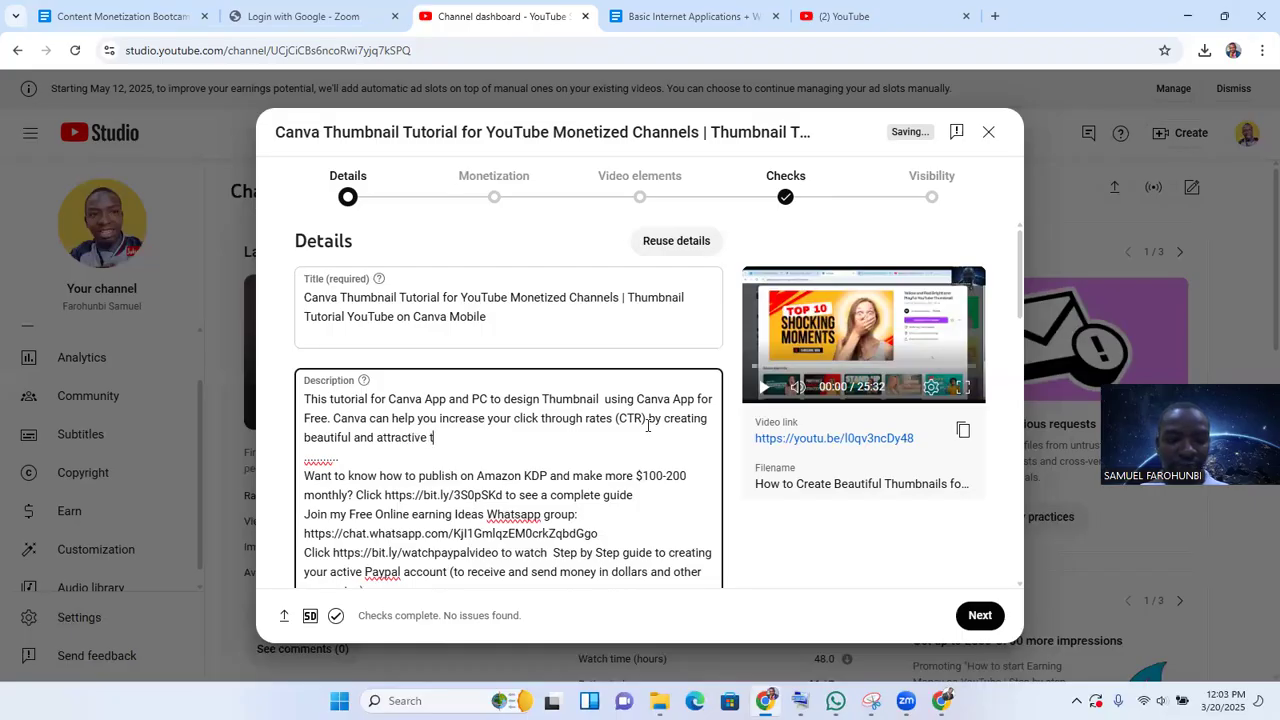
{"action": "type", "text": "humbnails "}
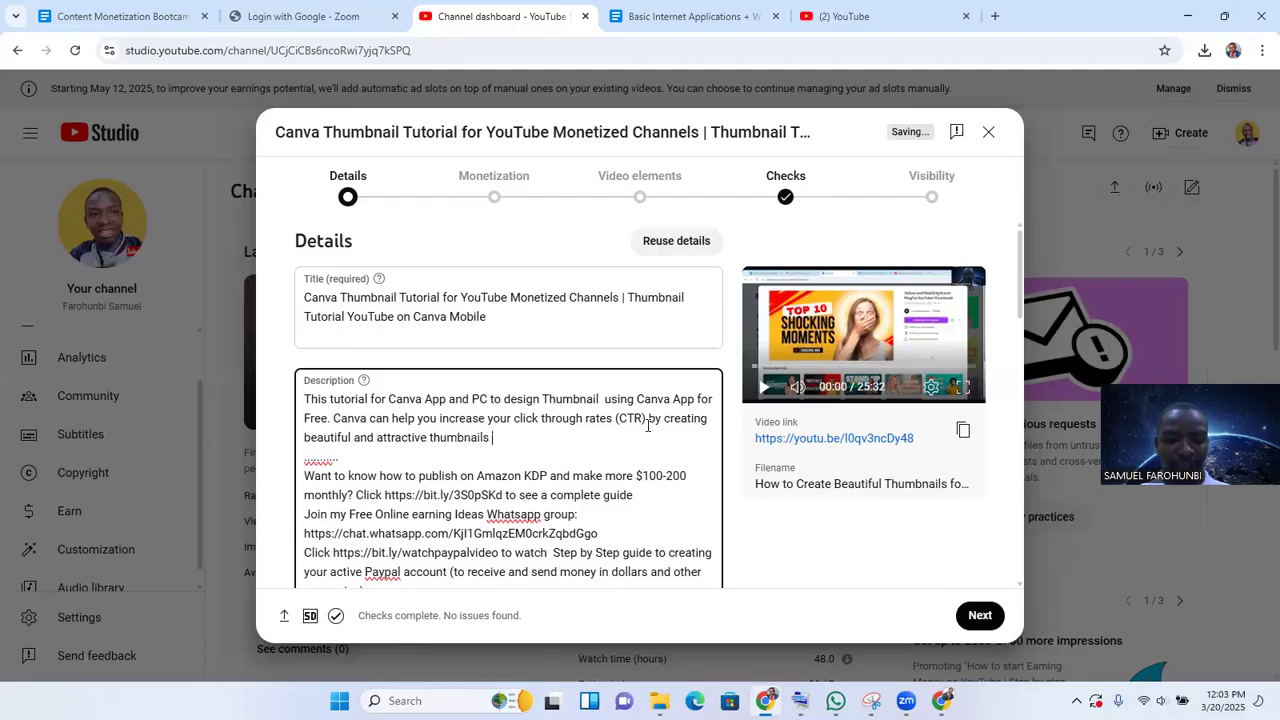
{"action": "type", "text": "that ar"}
{"action": "key", "text": "BackSpace"}
{"action": "type", "text": "ttract more eyeba"}
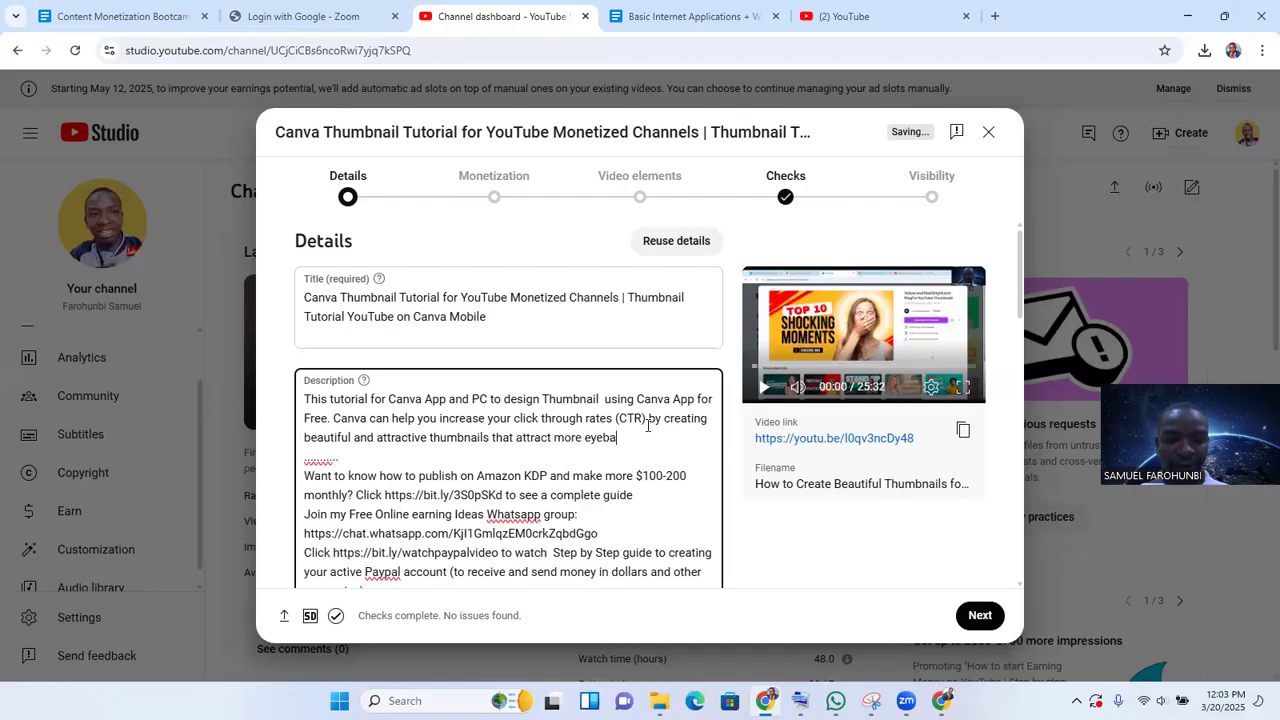
{"action": "type", "text": "lls"}
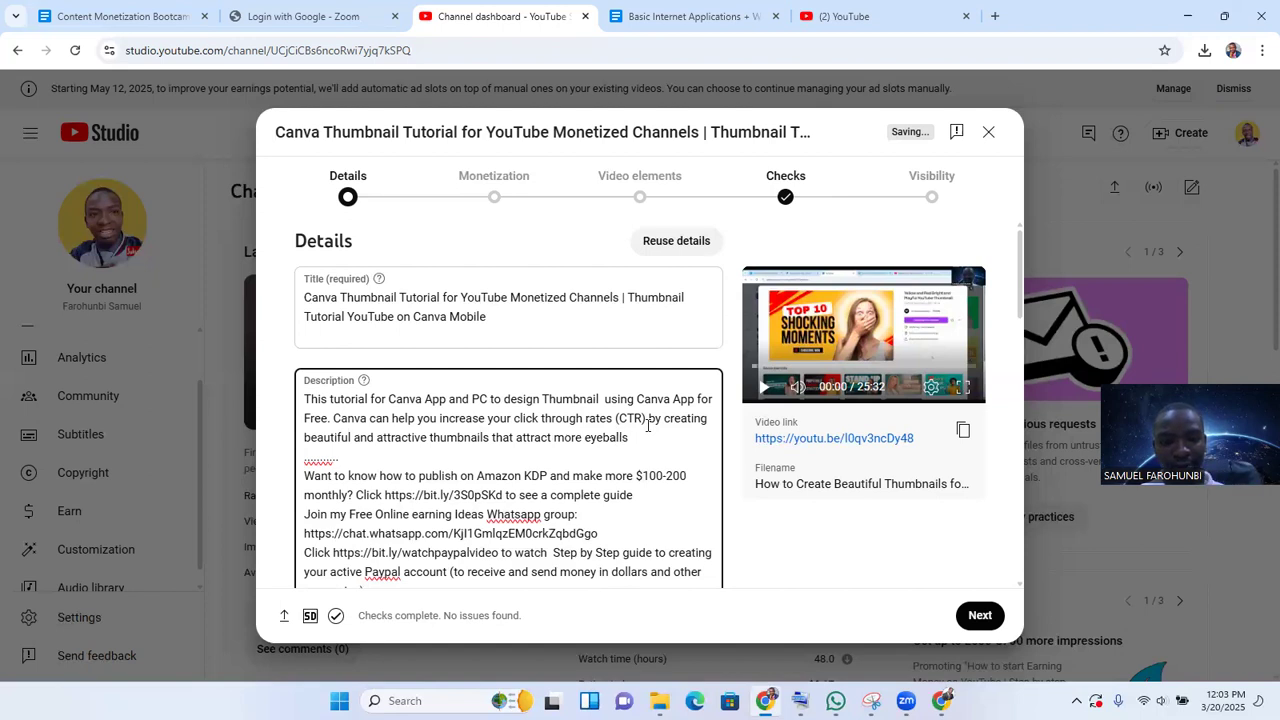
{"action": "type", "text": " to y"}
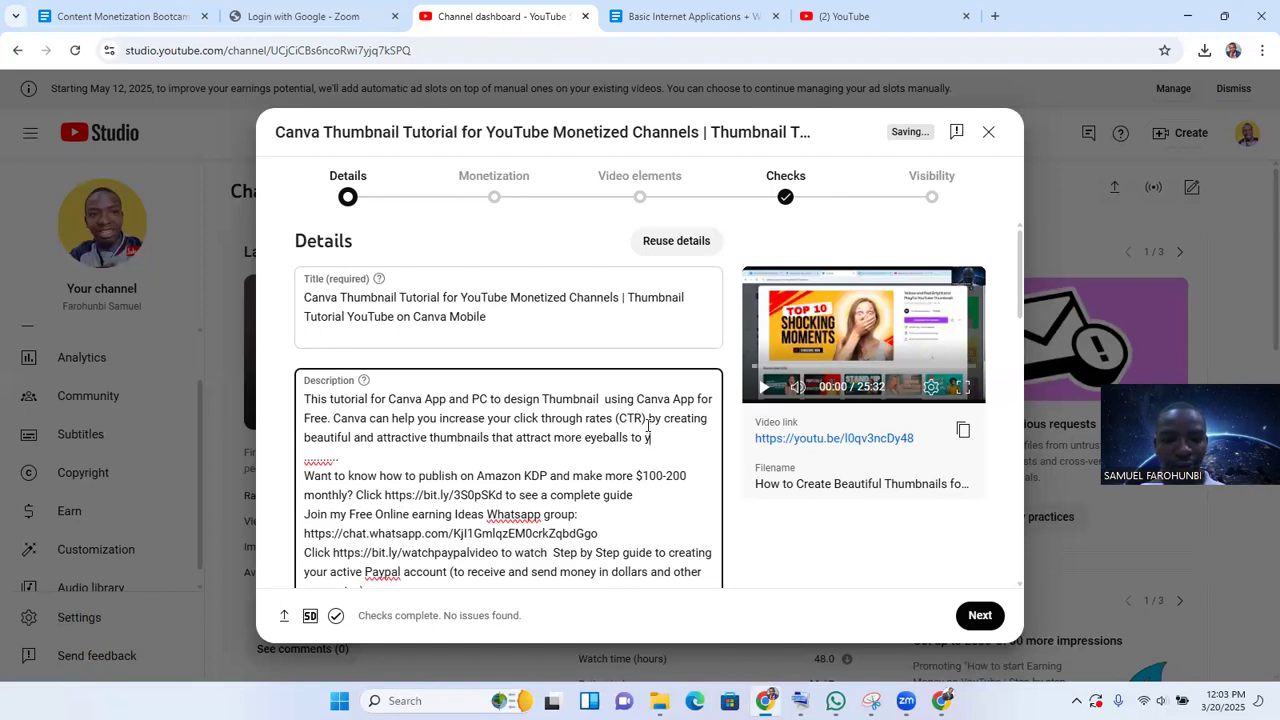
{"action": "type", "text": "our video"}
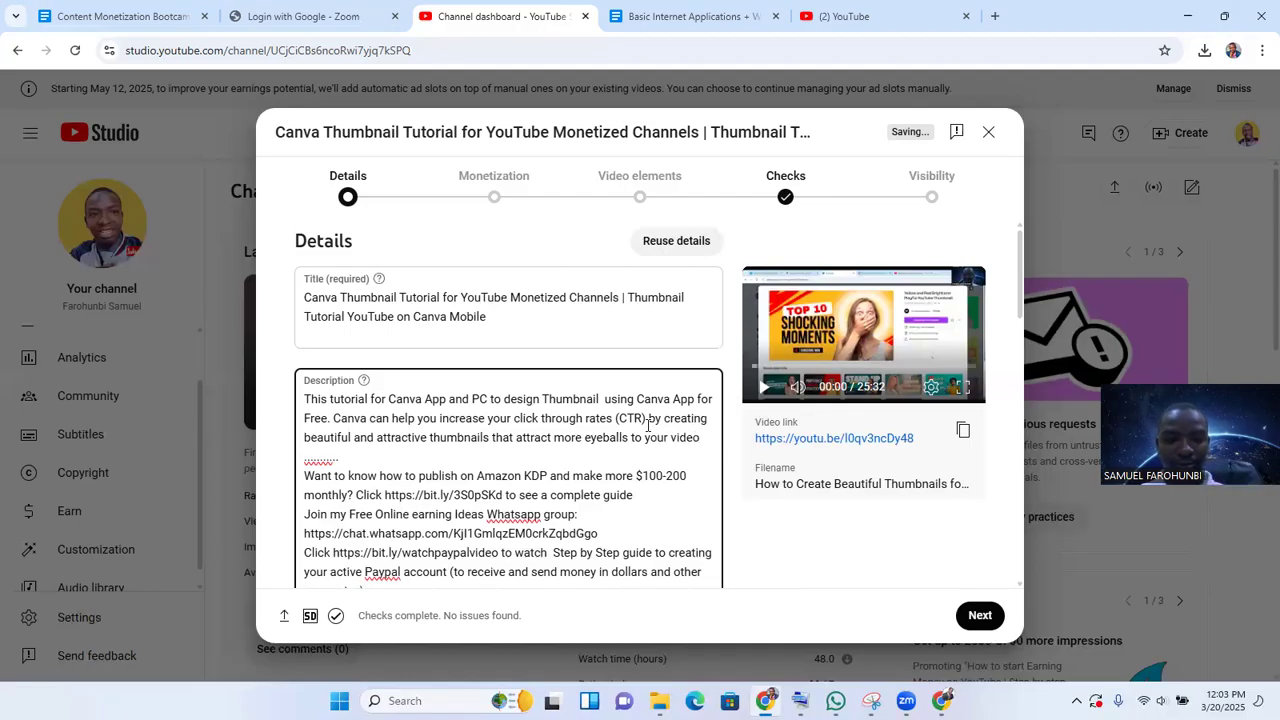
{"action": "type", "text": "s"}
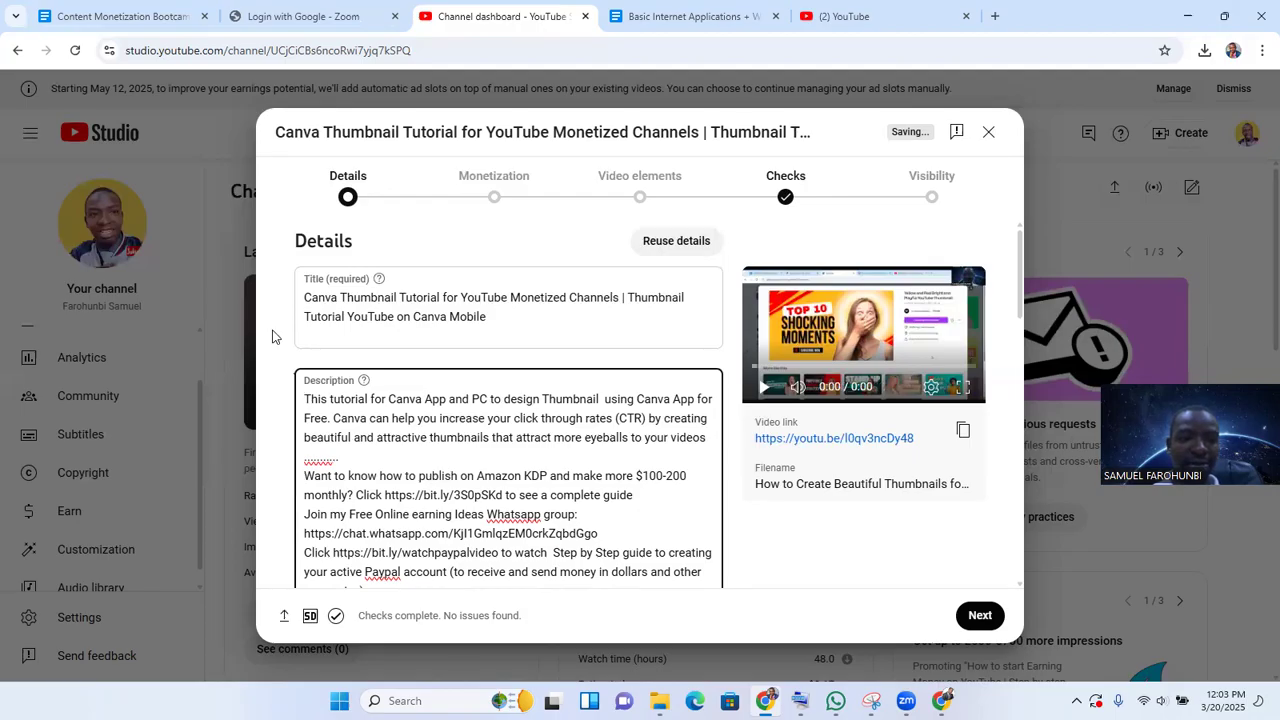
{"action": "left_click", "coordinate": [366, 220]}
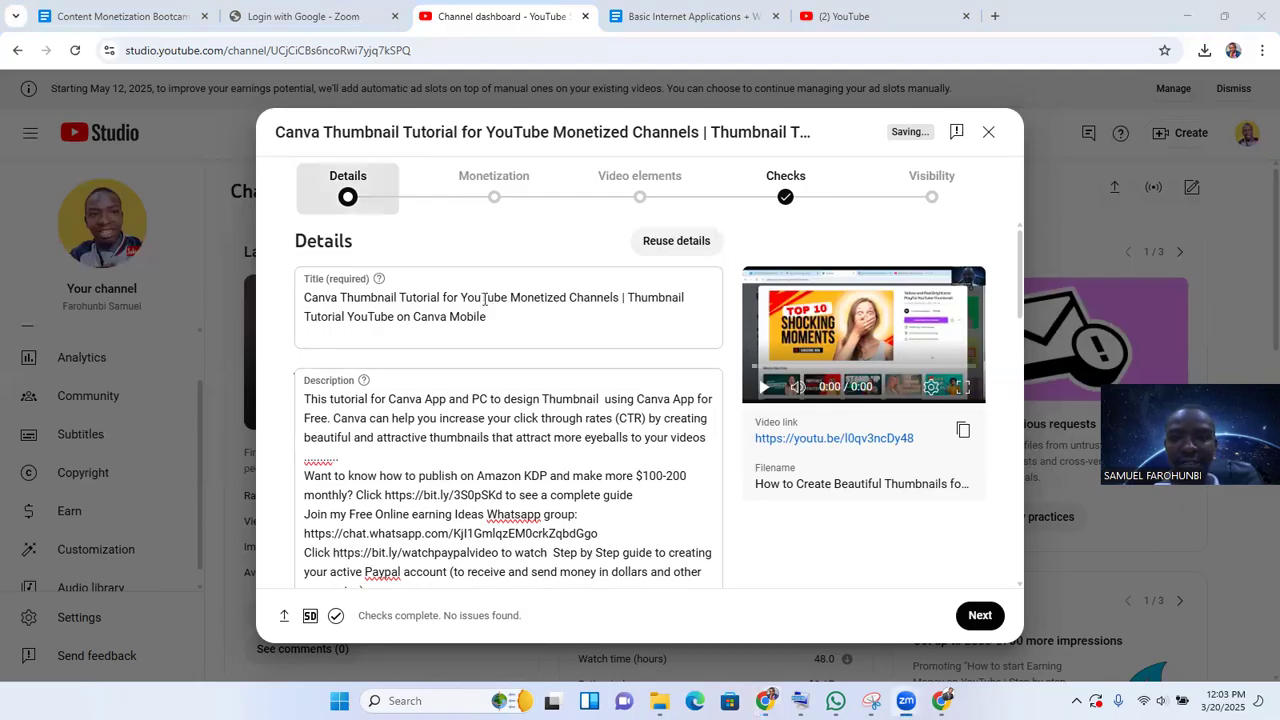
{"action": "left_click", "coordinate": [484, 298]}
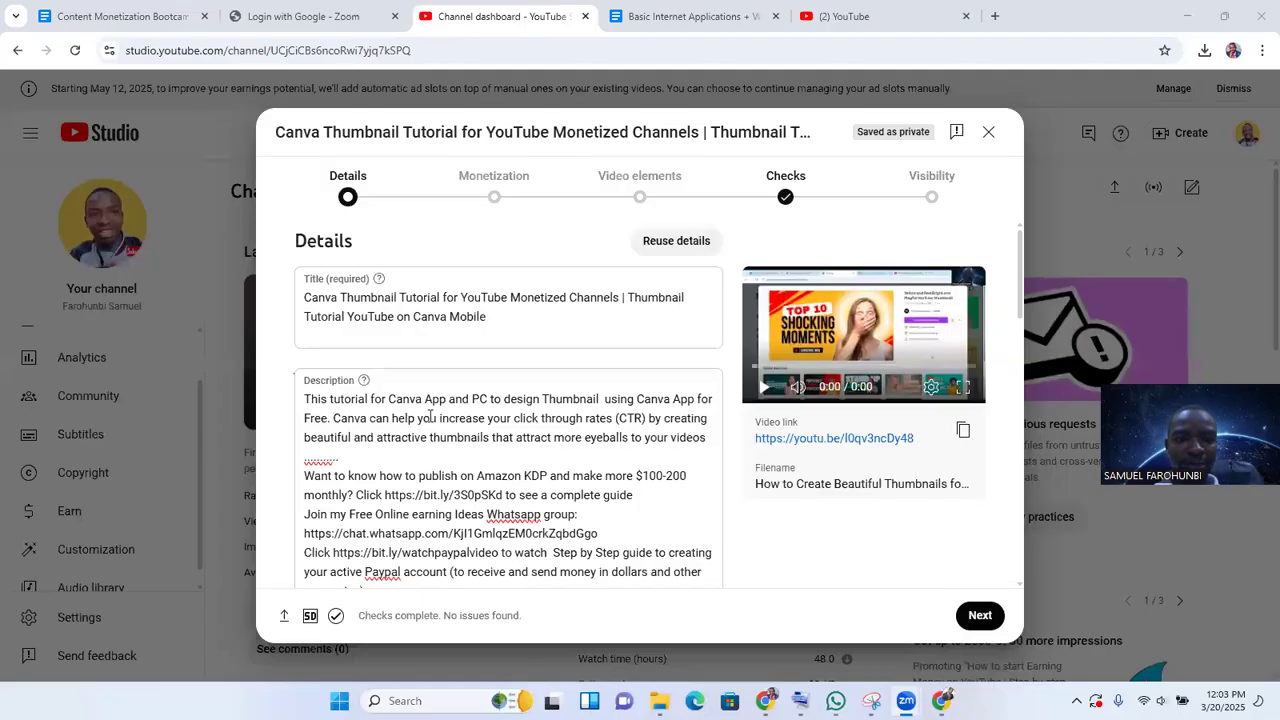
Step: Add the hashtag "#canvathumbnail" on a new line directly below the description's introduction
{"action": "left_click", "coordinate": [430, 417]}
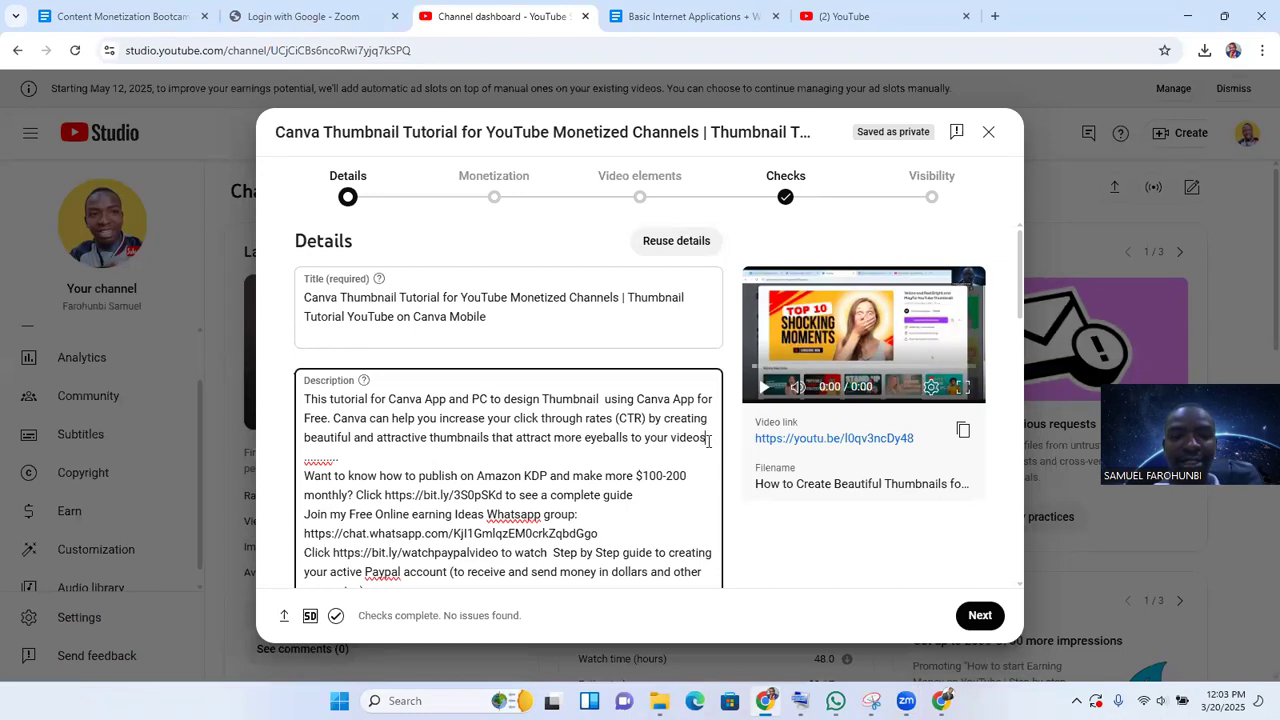
{"action": "key", "text": "Return"}
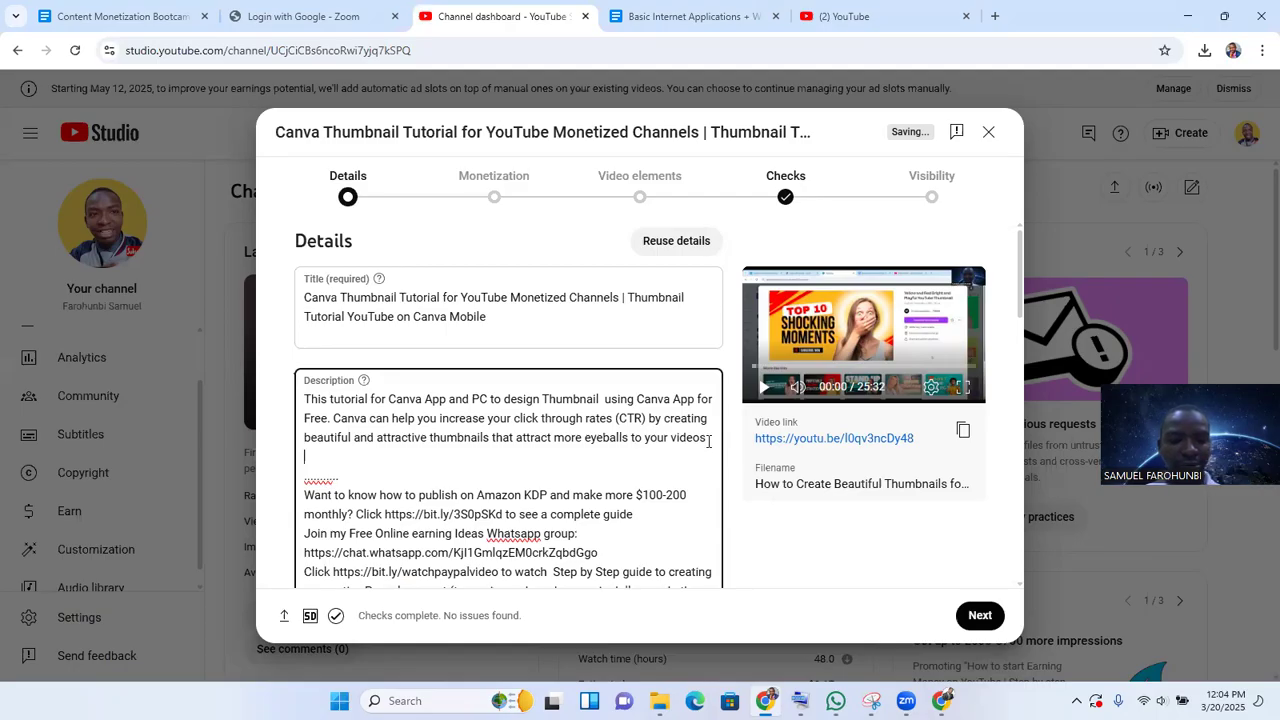
{"action": "type", "text": "#"}
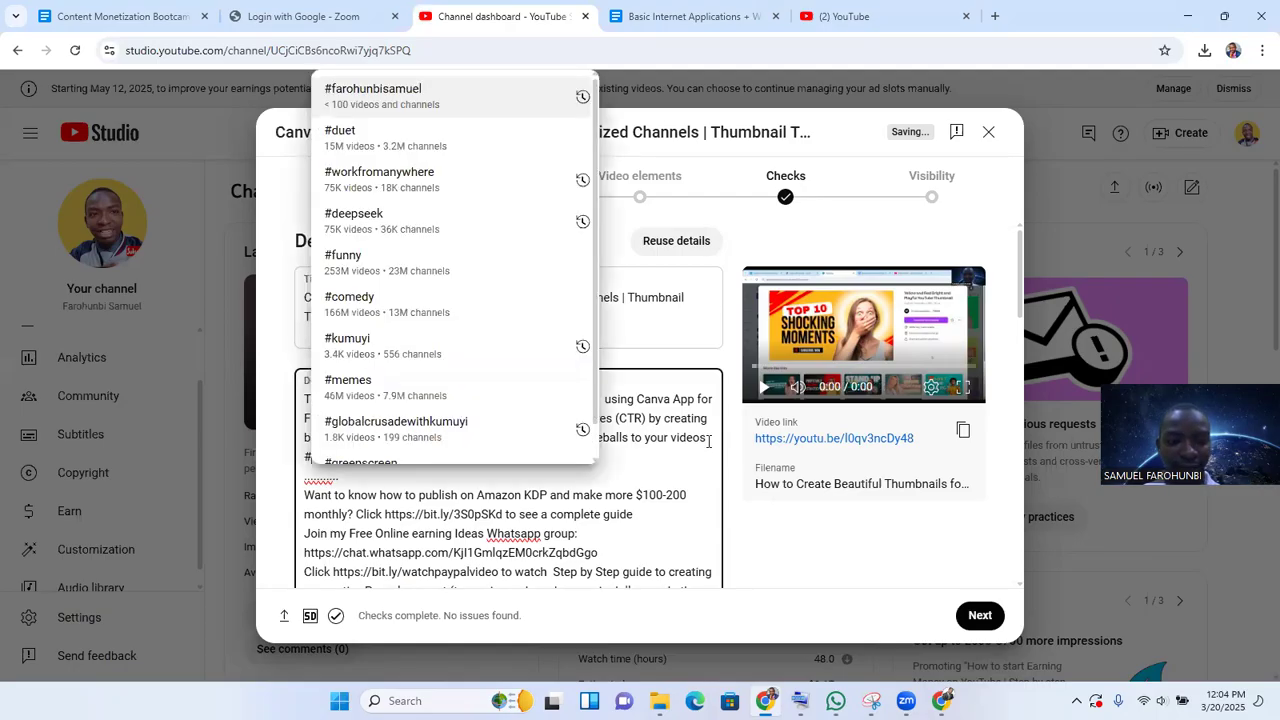
{"action": "type", "text": "canva"}
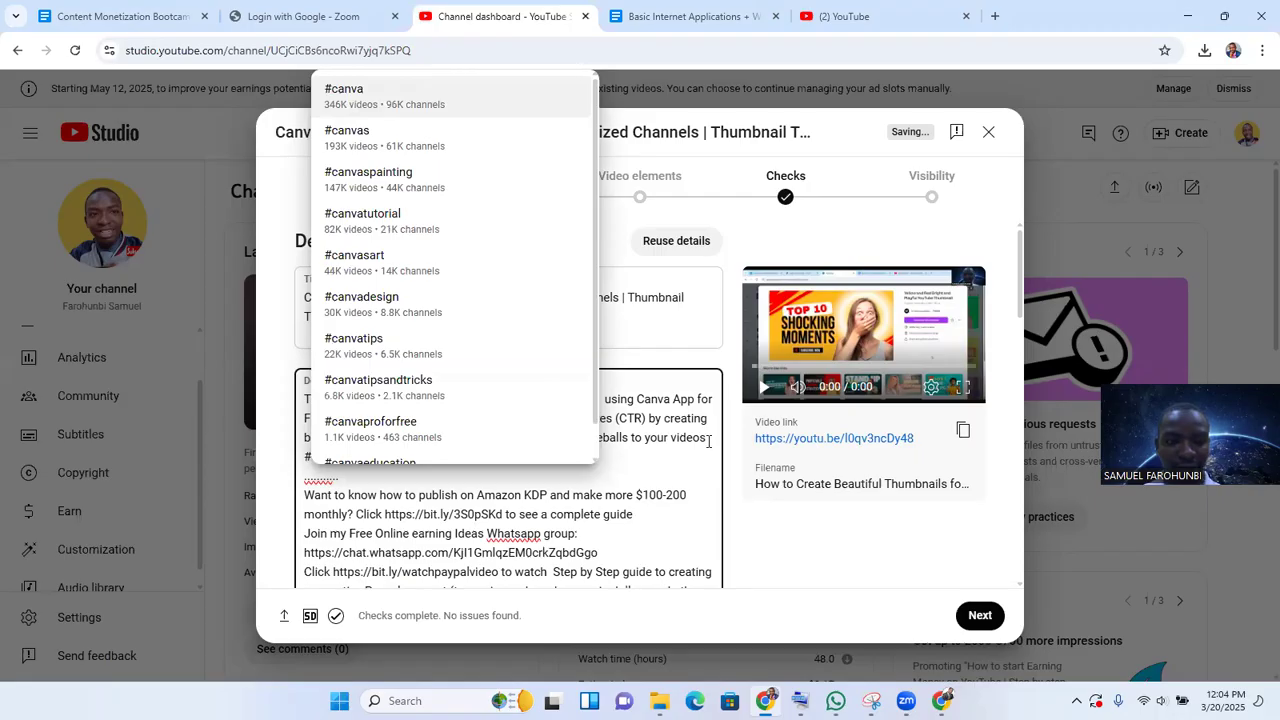
{"action": "type", "text": "thumbnailtutorial #"}
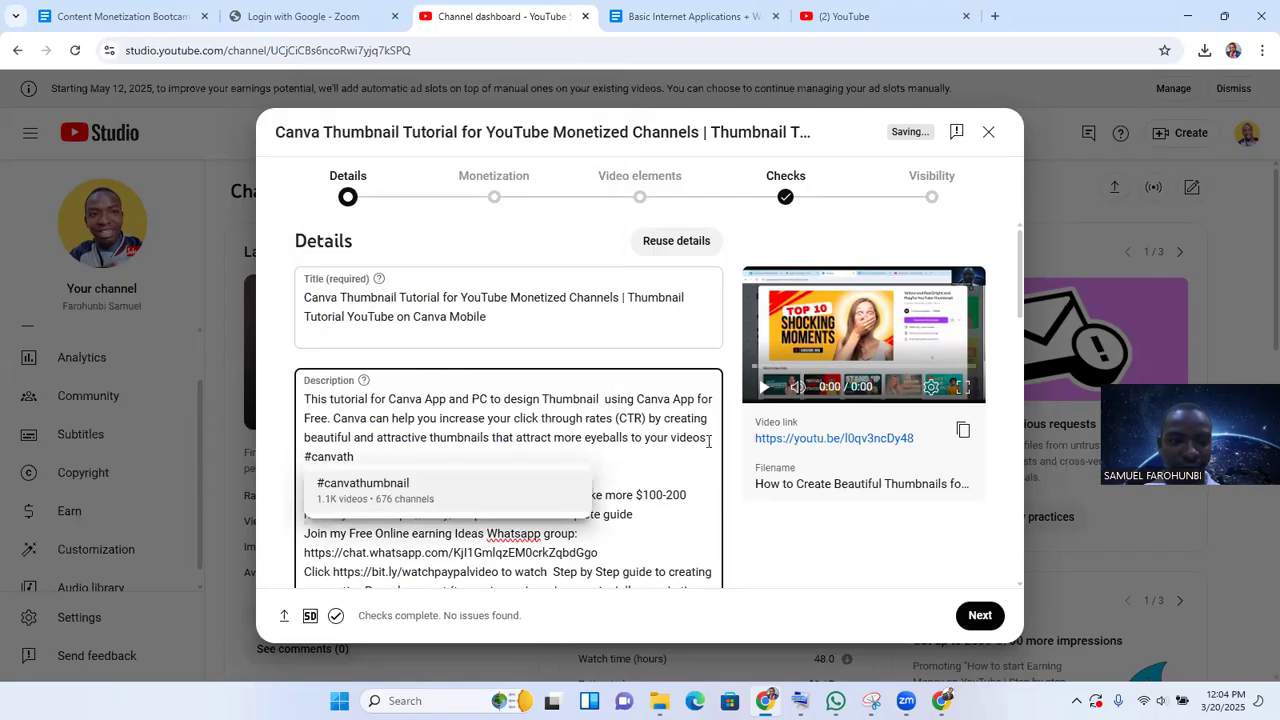
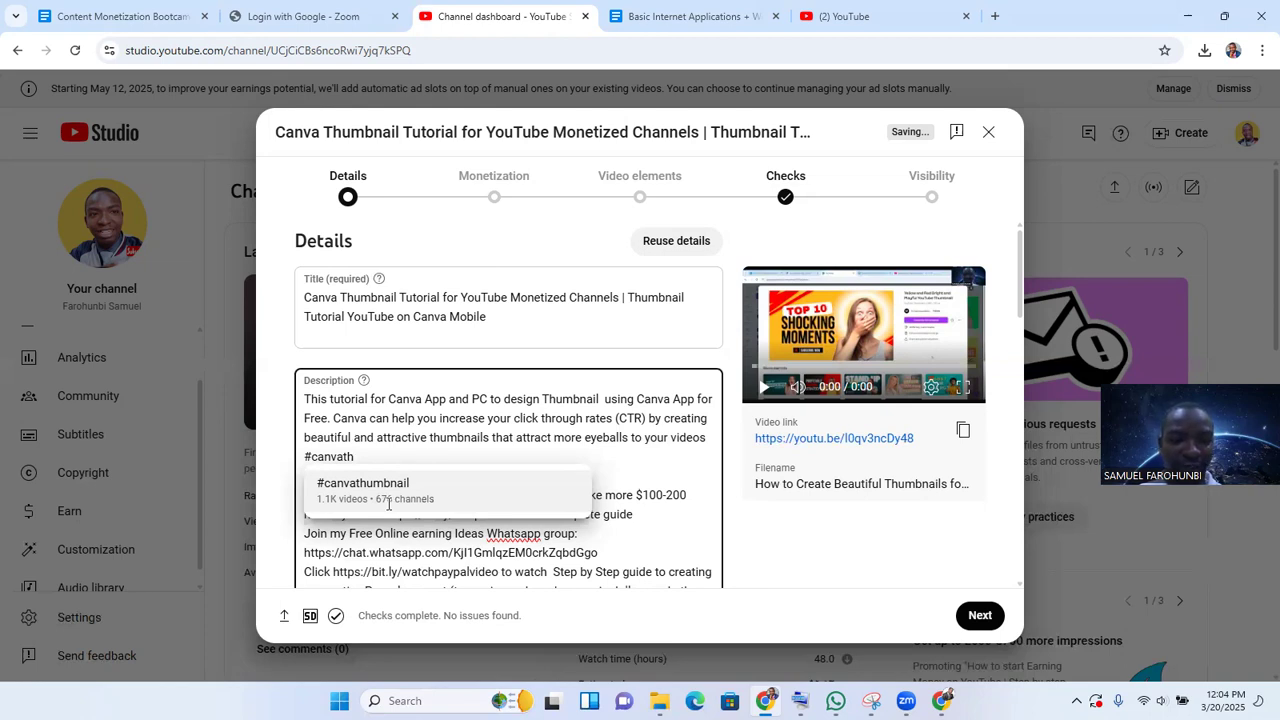
{"action": "type", "text": "umbnail"}
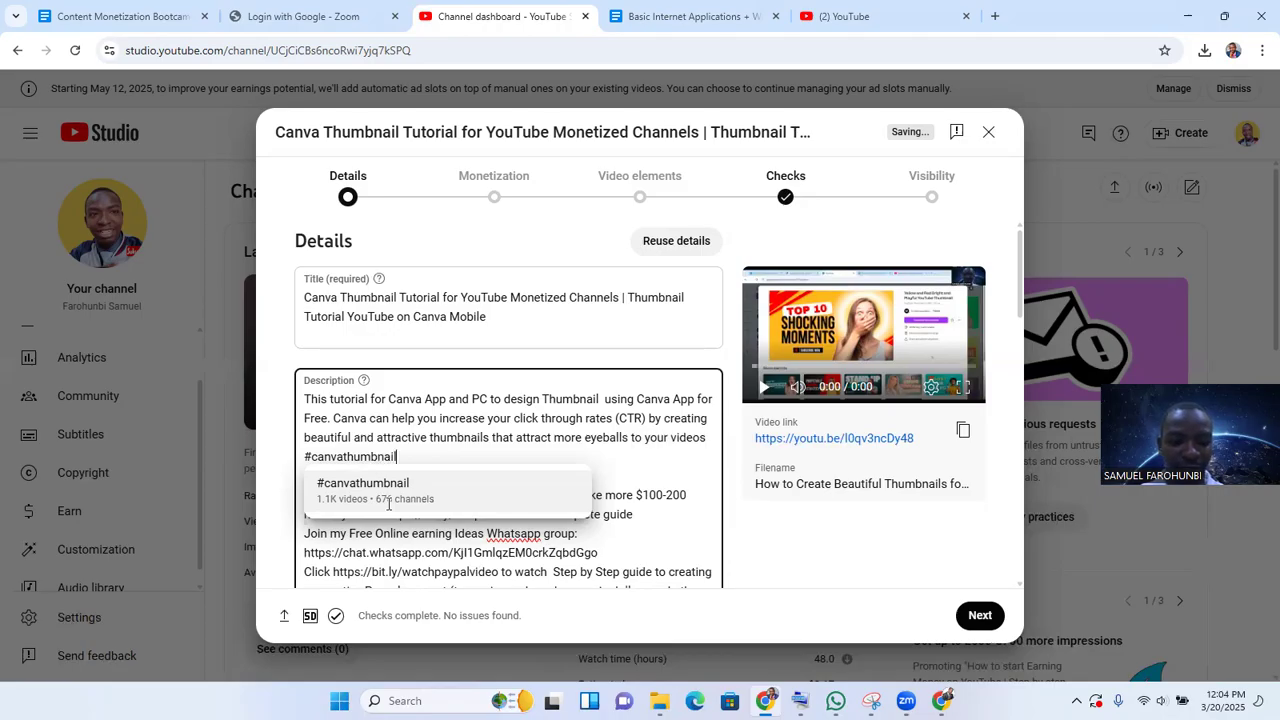
Step: Extend the description's hashtag to "#canvathumbnailtutorial" and add "#youtubethumbnail" after it
{"action": "type", "text": "tu"}
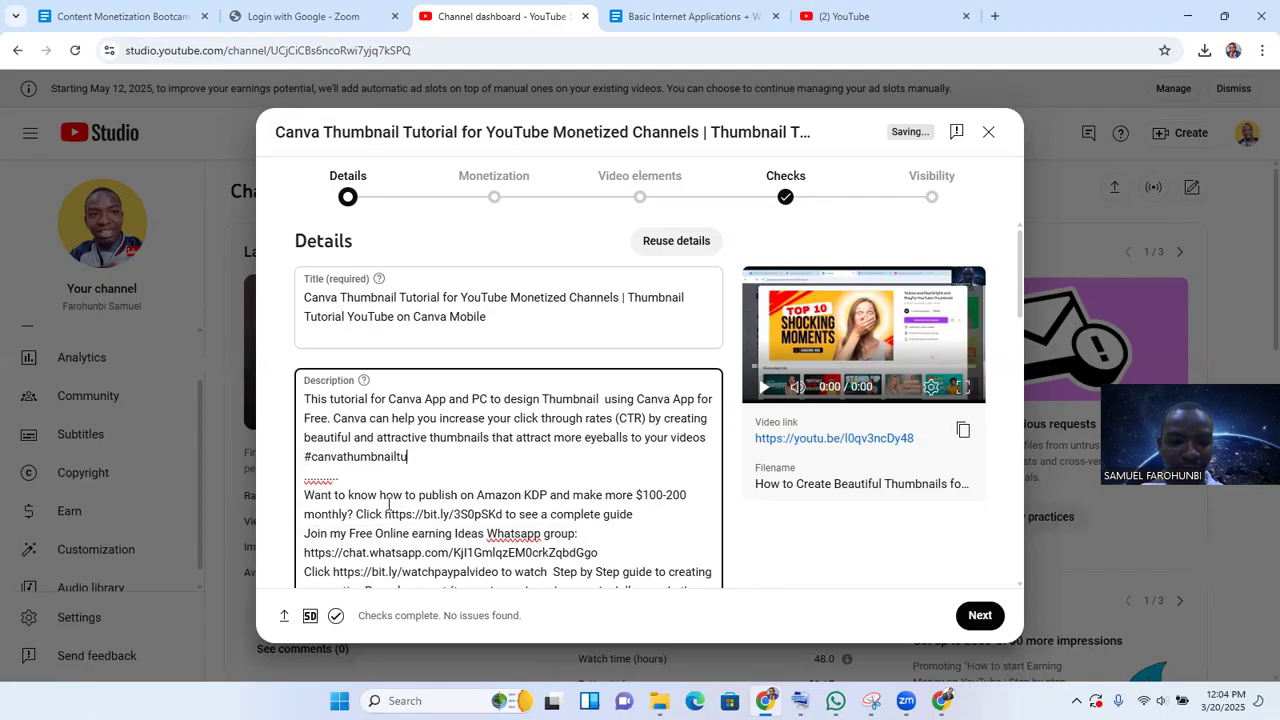
{"action": "type", "text": "torial"}
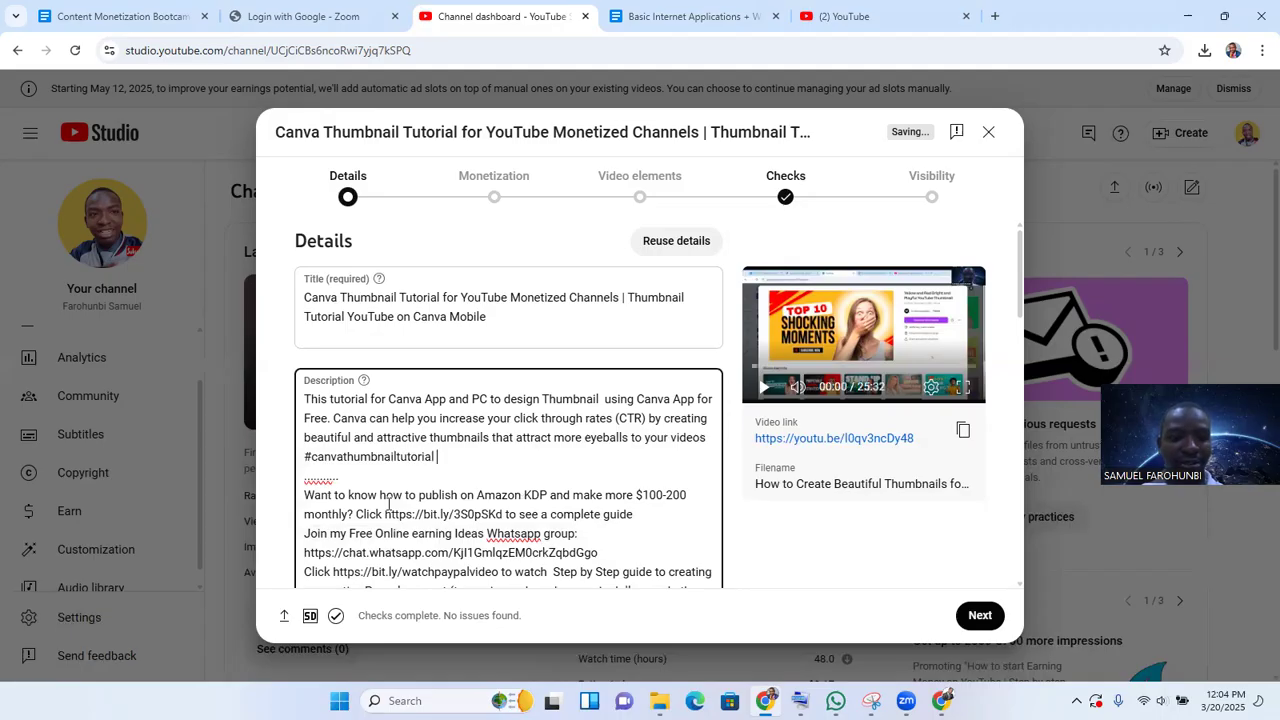
{"action": "type", "text": " #"}
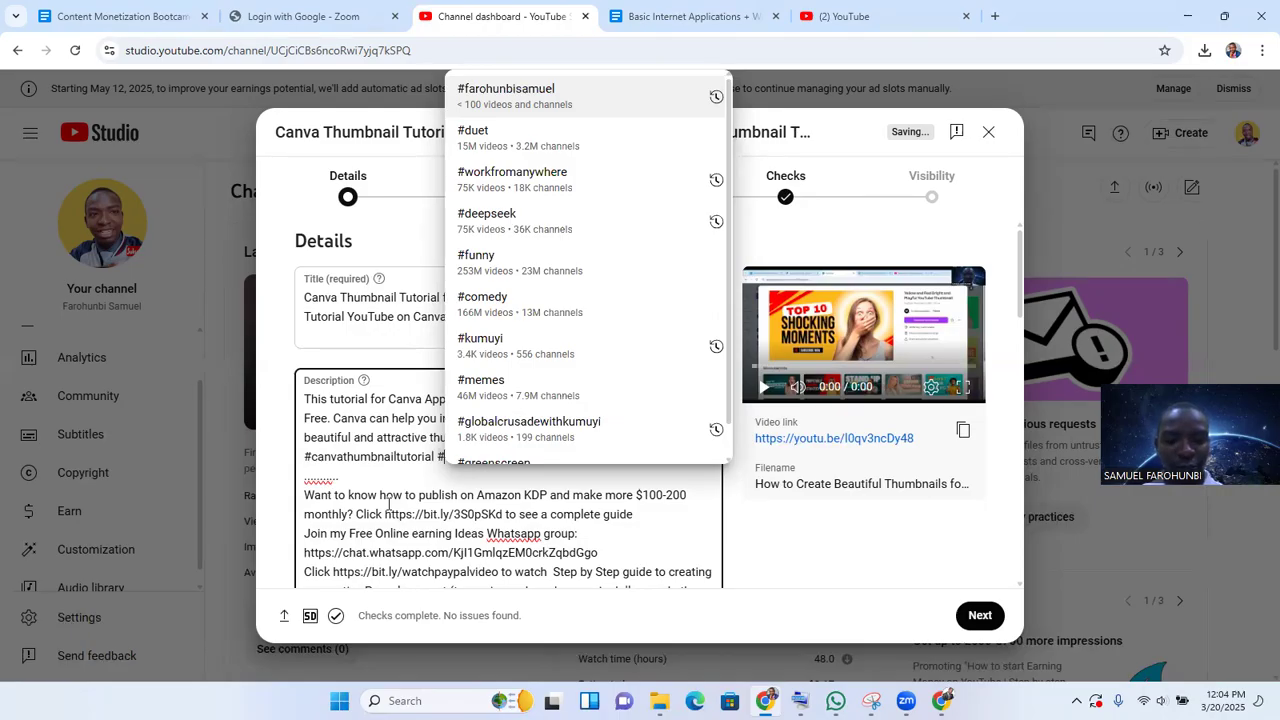
{"action": "type", "text": "y"}
{"action": "type", "text": "u"}
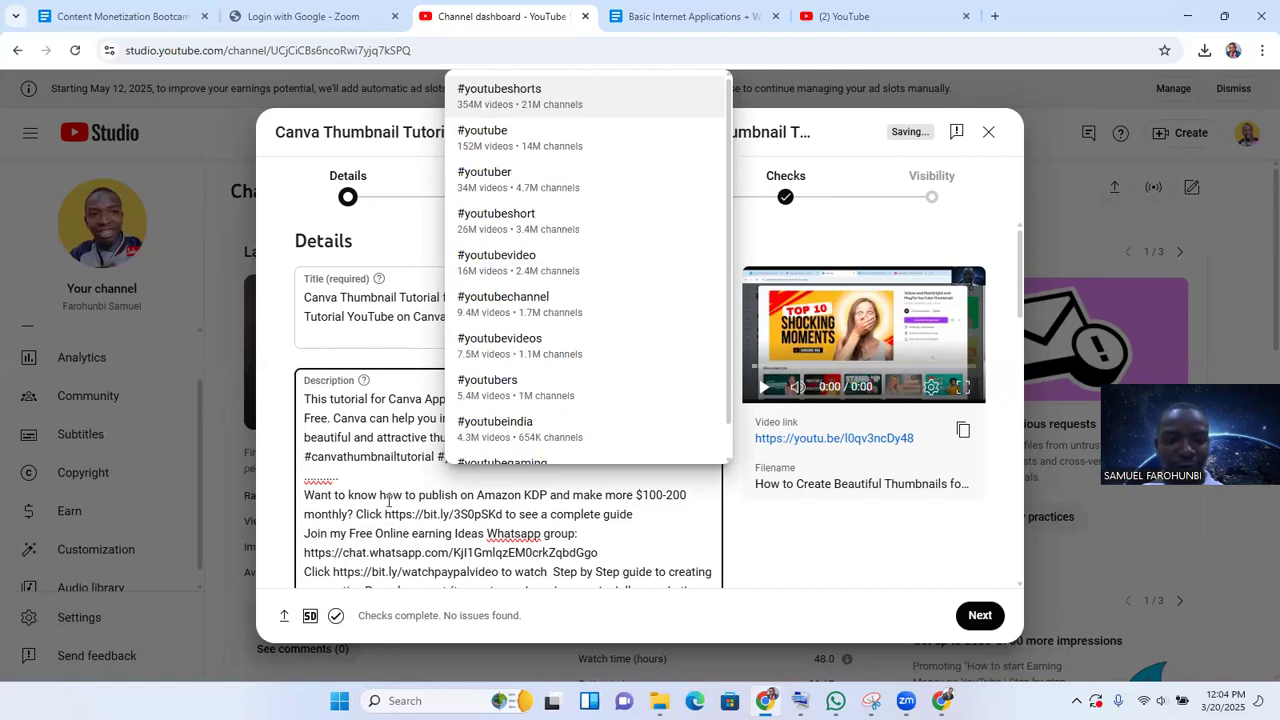
{"action": "type", "text": "th"}
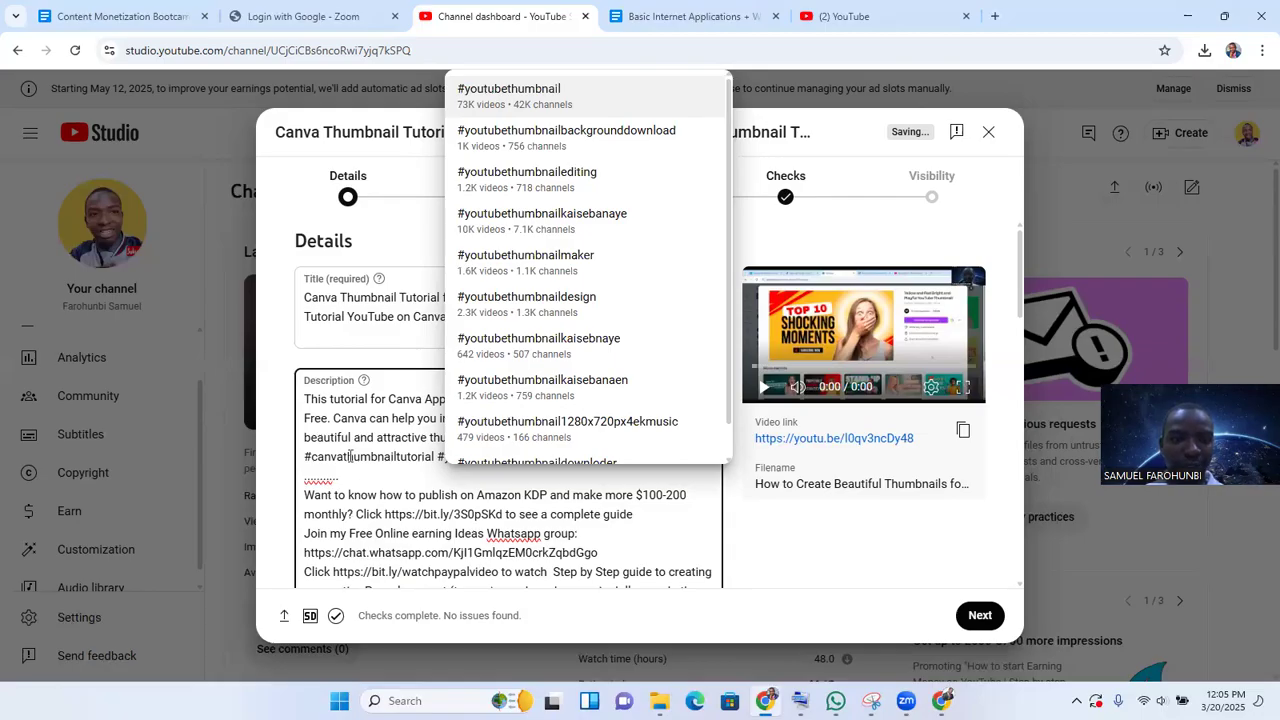
{"action": "left_click", "coordinate": [497, 454]}
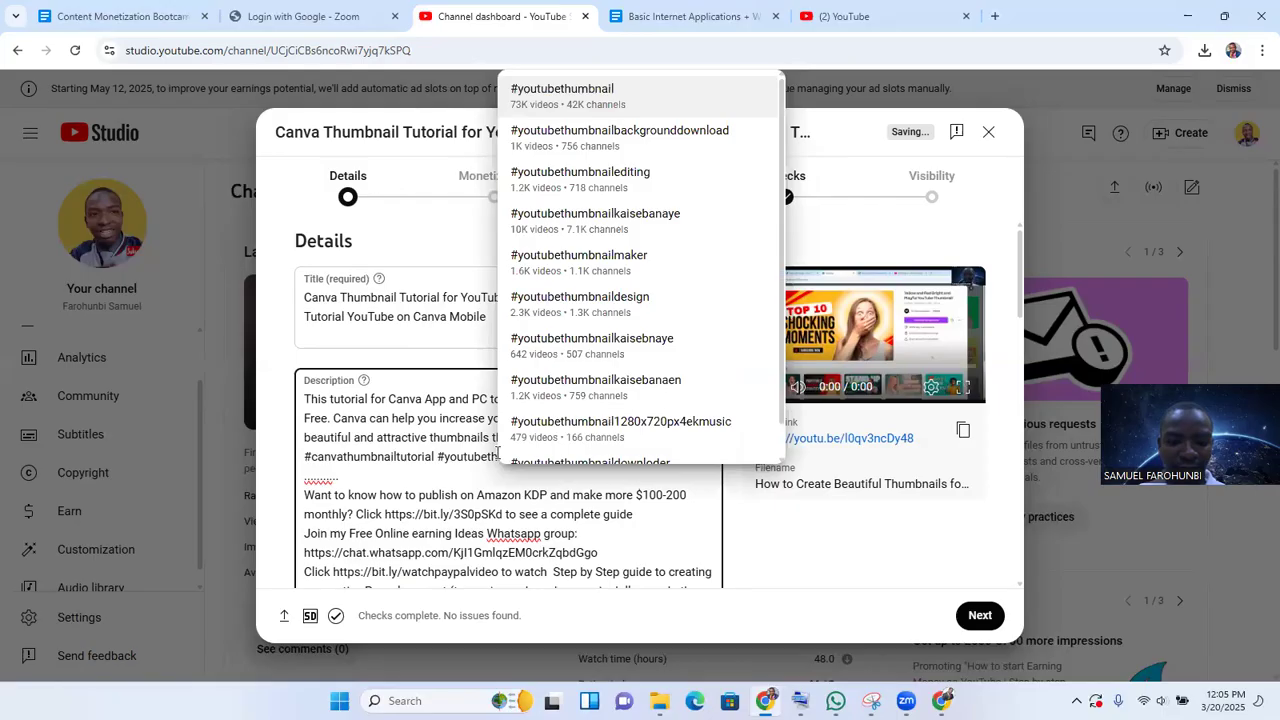
{"action": "type", "text": "s"}
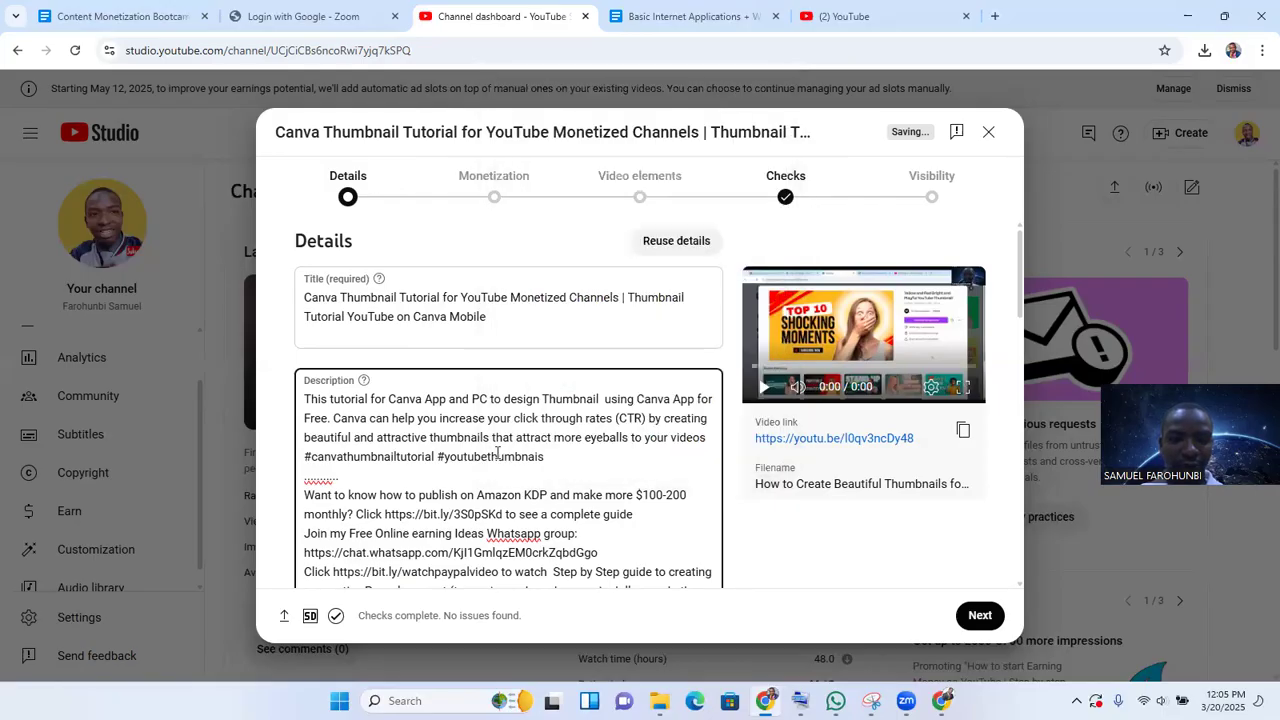
{"action": "key", "text": "BackSpace"}
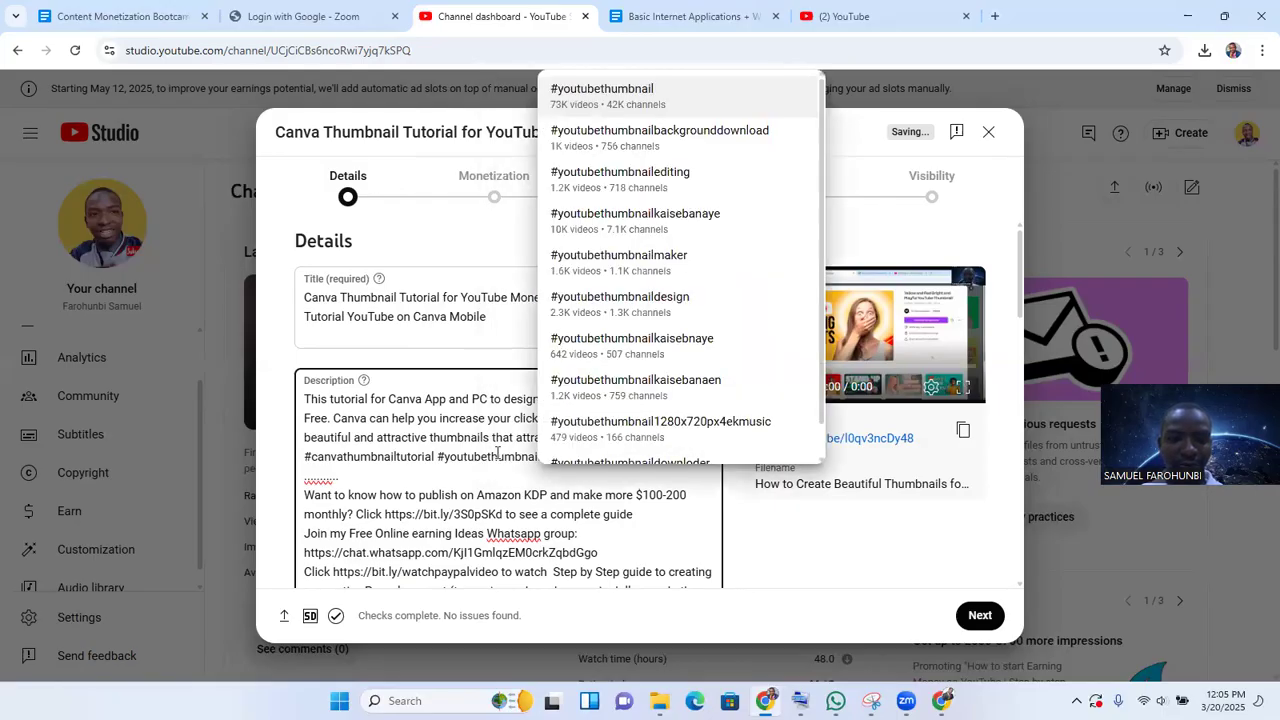
{"action": "type", "text": "l "}
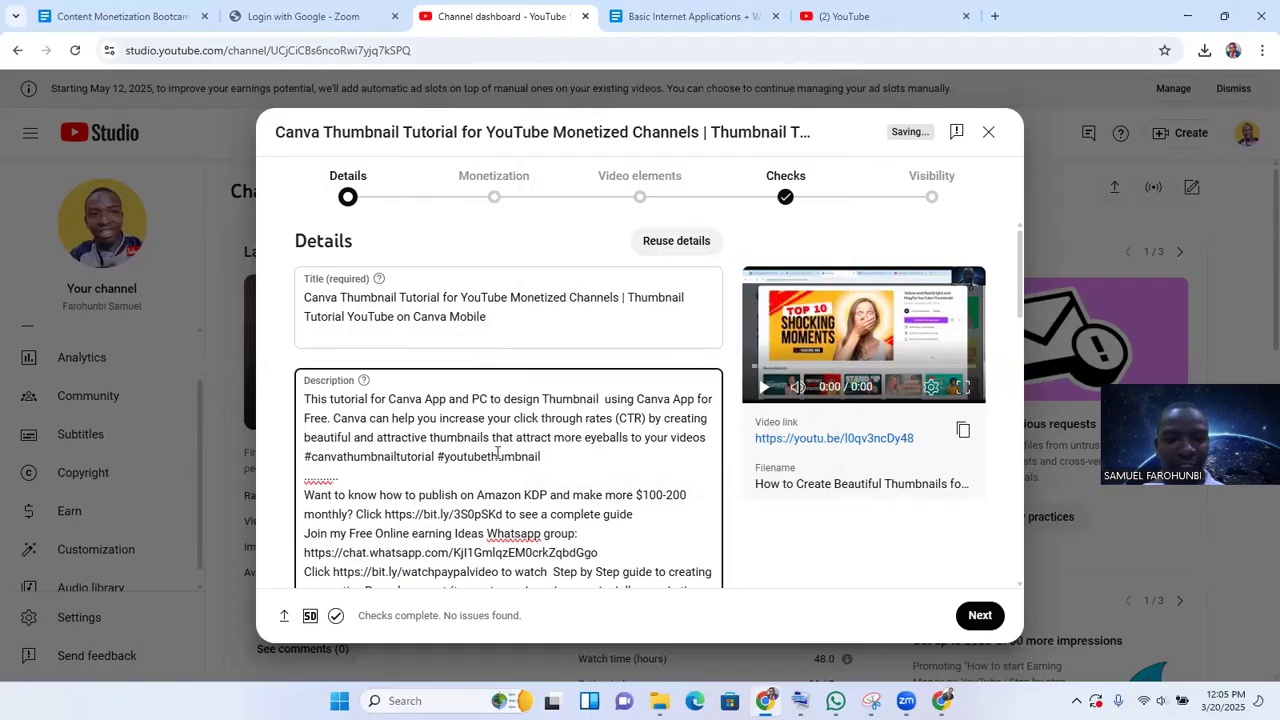
Step: Add the suggested hashtag "#youtubethumbnaildesign" after "#youtubethumbnail" in the description
{"action": "type", "text": "#"}
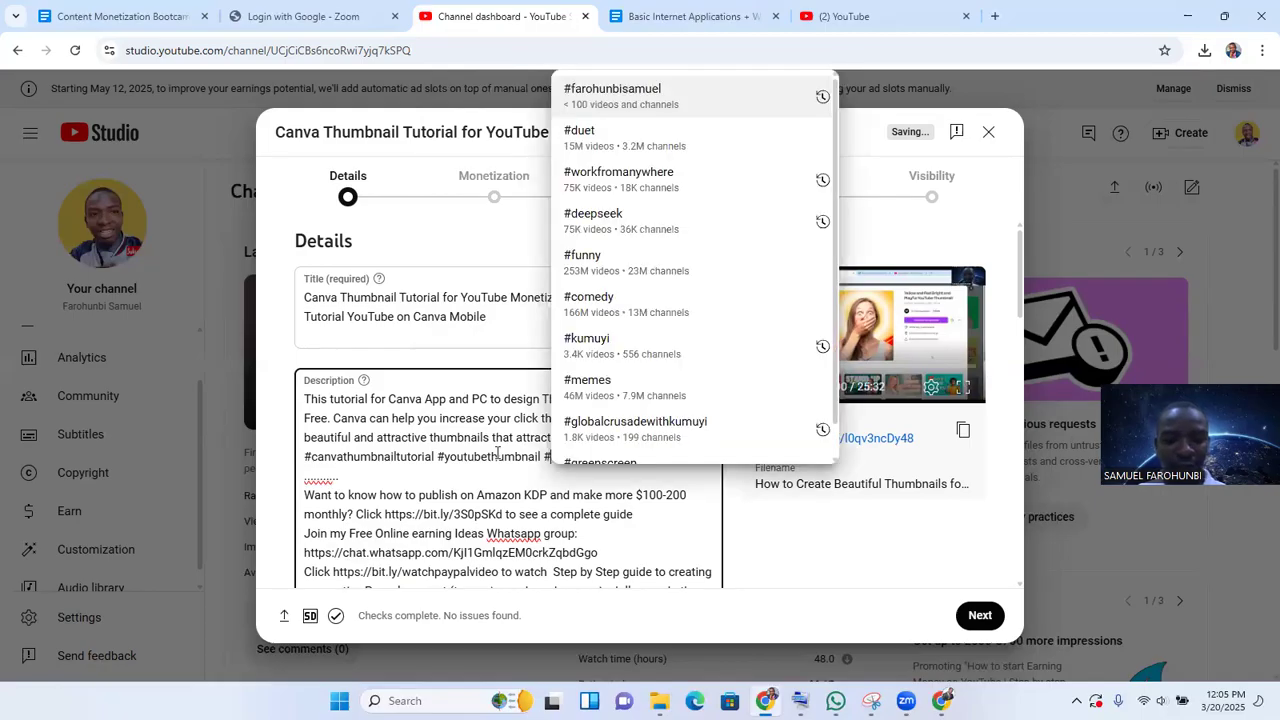
{"action": "type", "text": "youtube"}
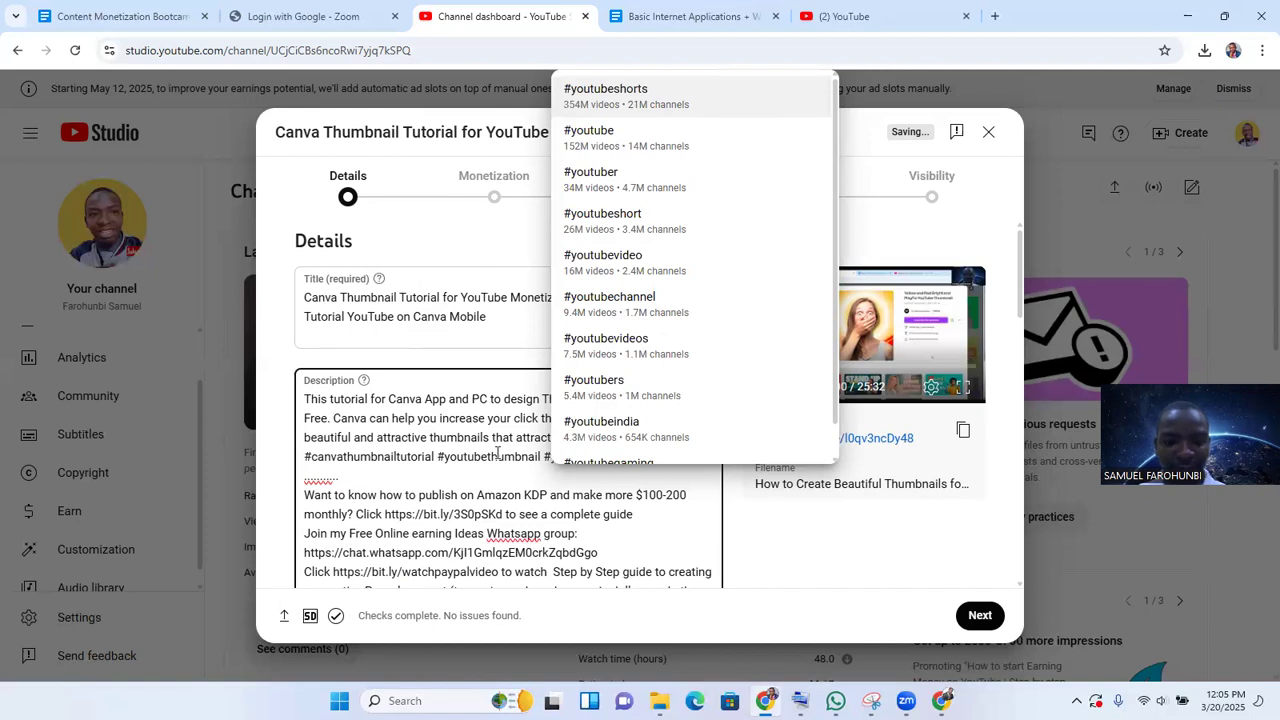
{"action": "type", "text": "thumbnail"}
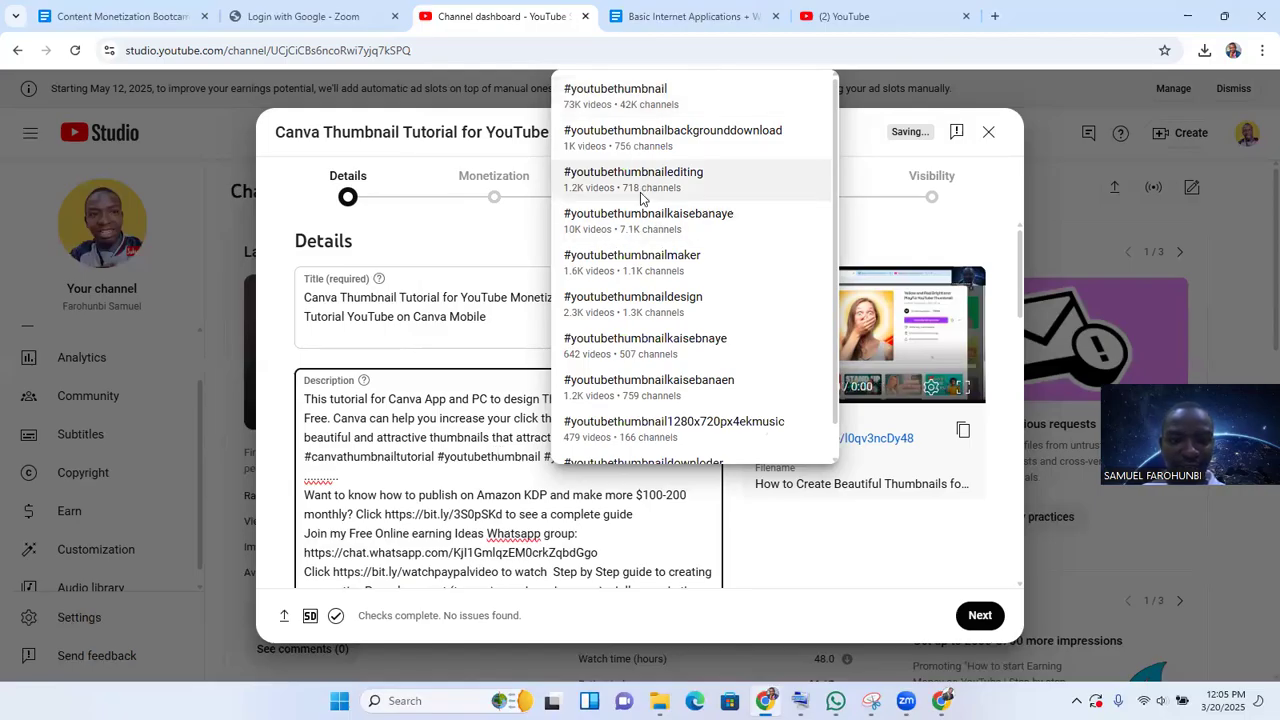
{"action": "left_click", "coordinate": [517, 447]}
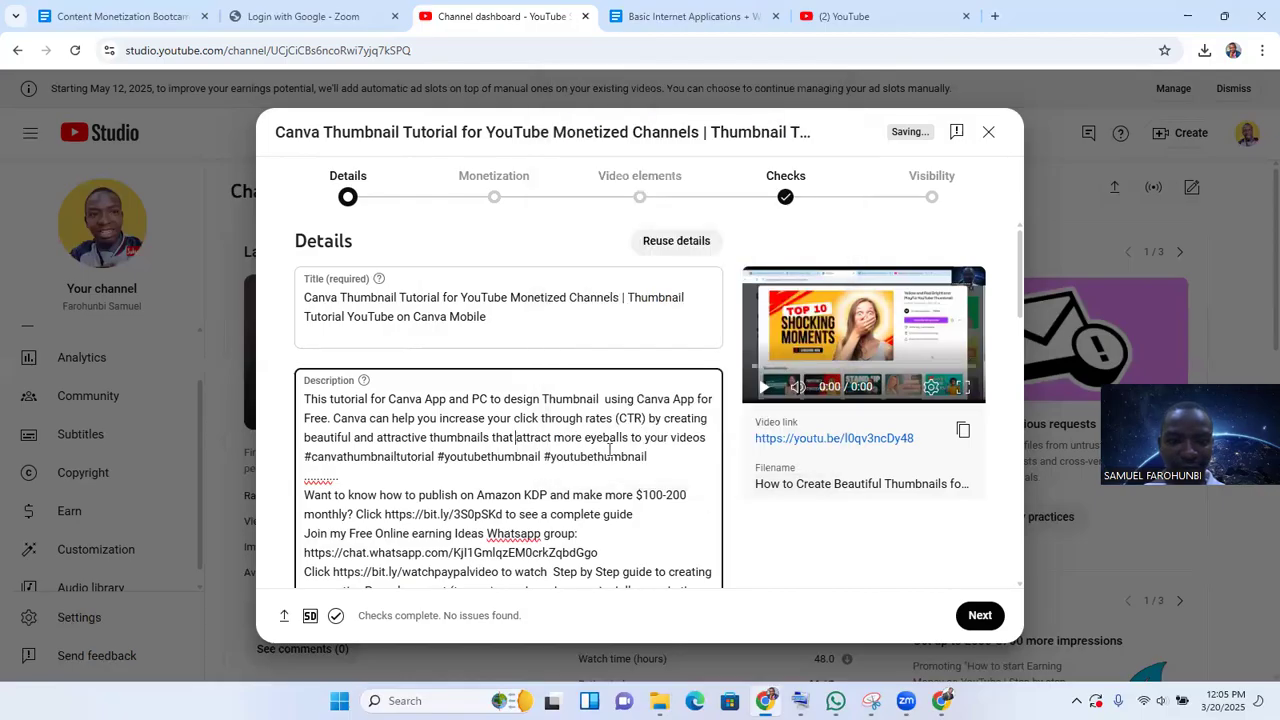
{"action": "left_click", "coordinate": [651, 458]}
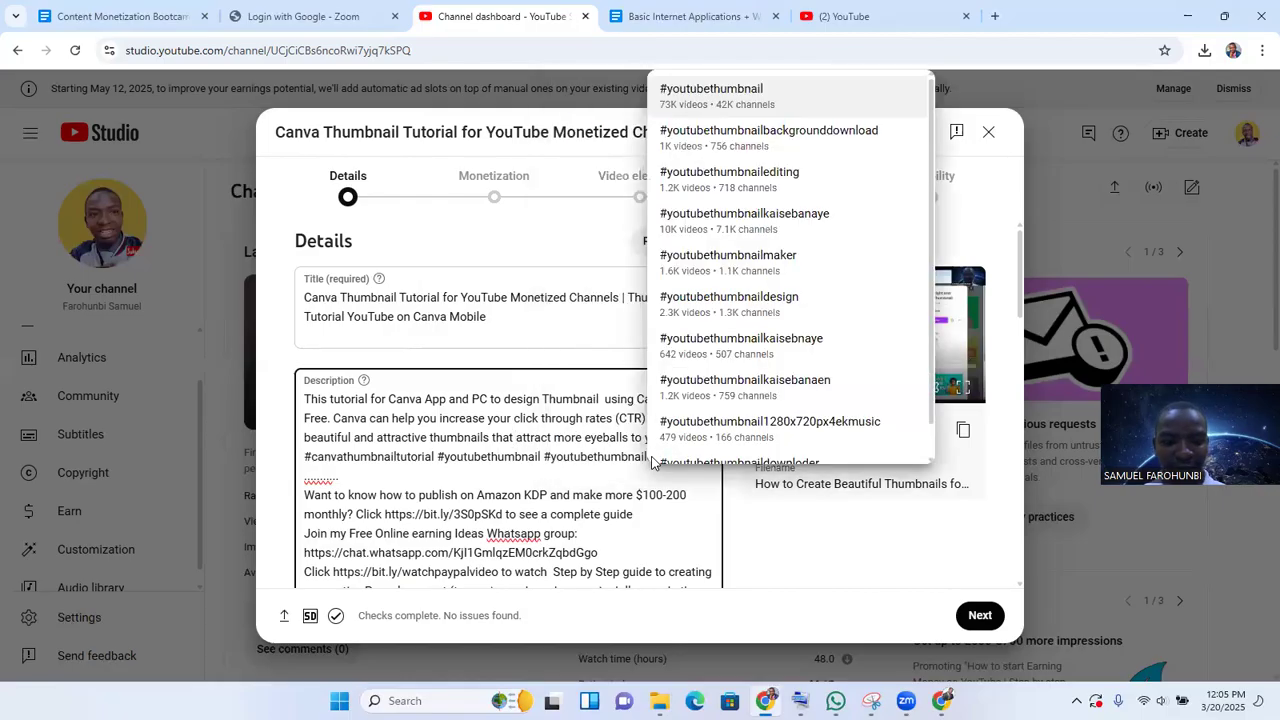
{"action": "type", "text": "design"}
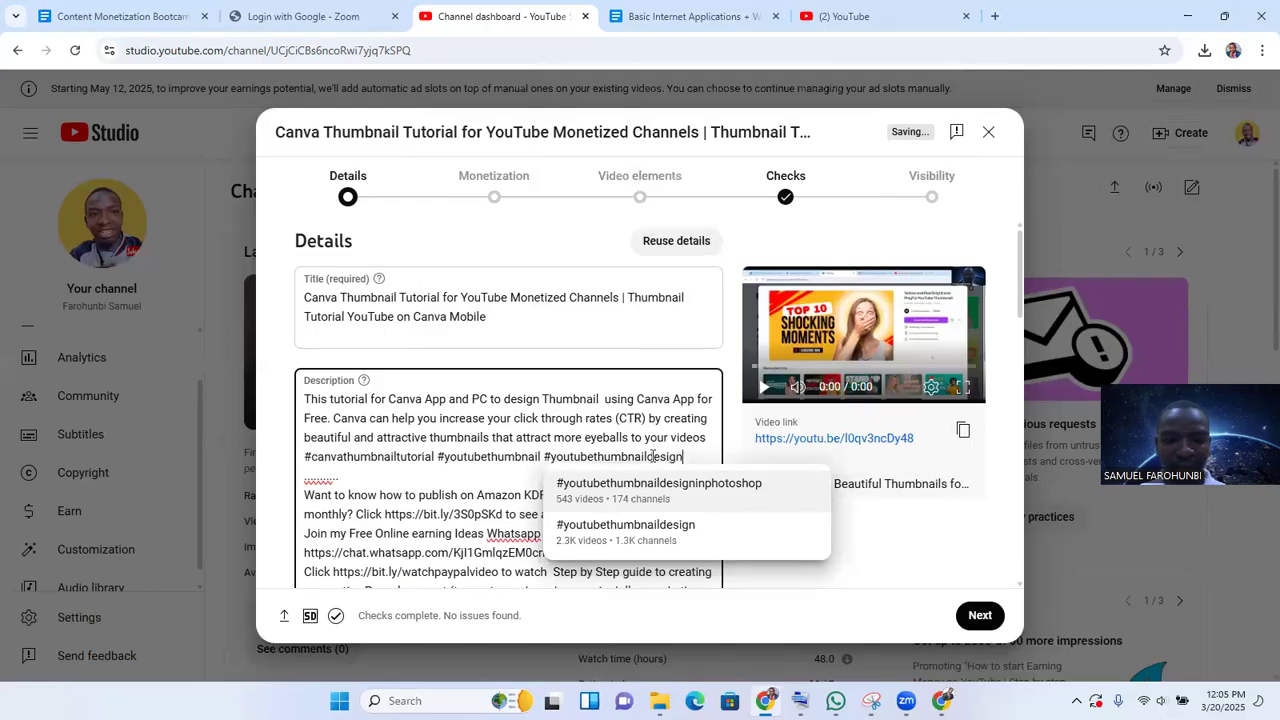
{"action": "left_click", "coordinate": [627, 535]}
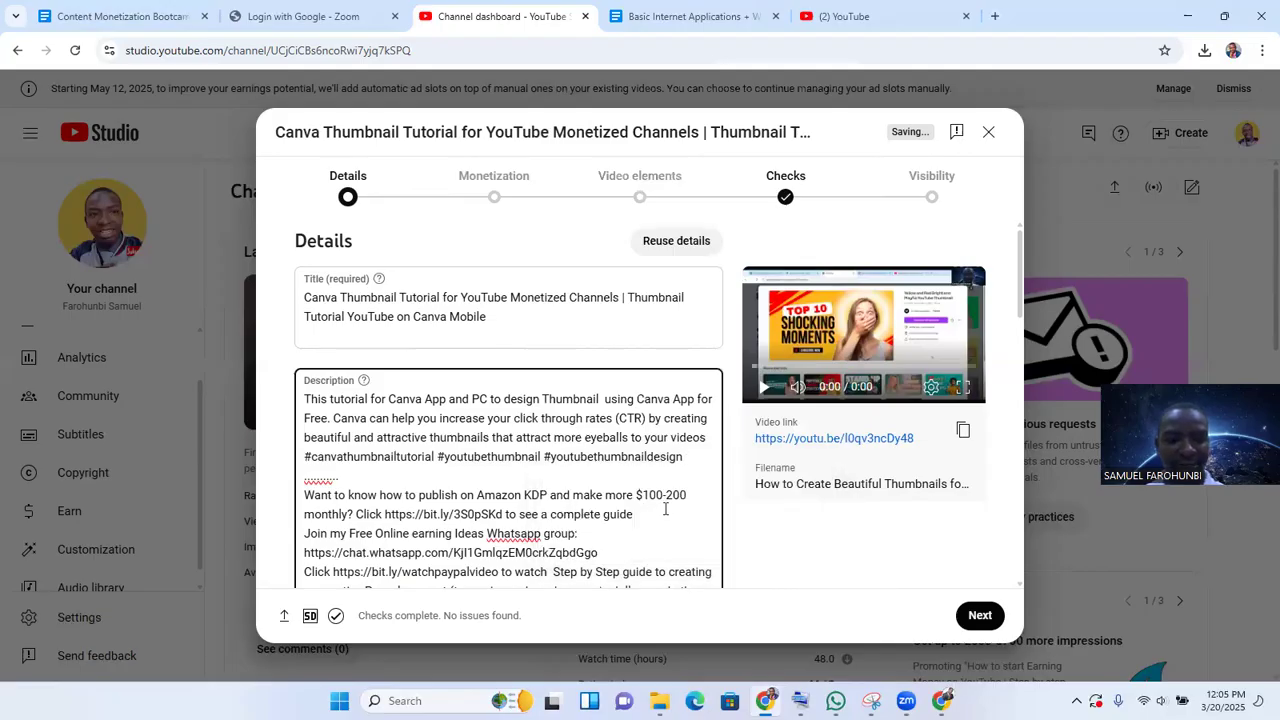
Step: Add the suggested hashtag "#howtocreateyoutubethumbnail" after "#youtubethumbnaildesign" in the description
{"action": "type", "text": "#"}
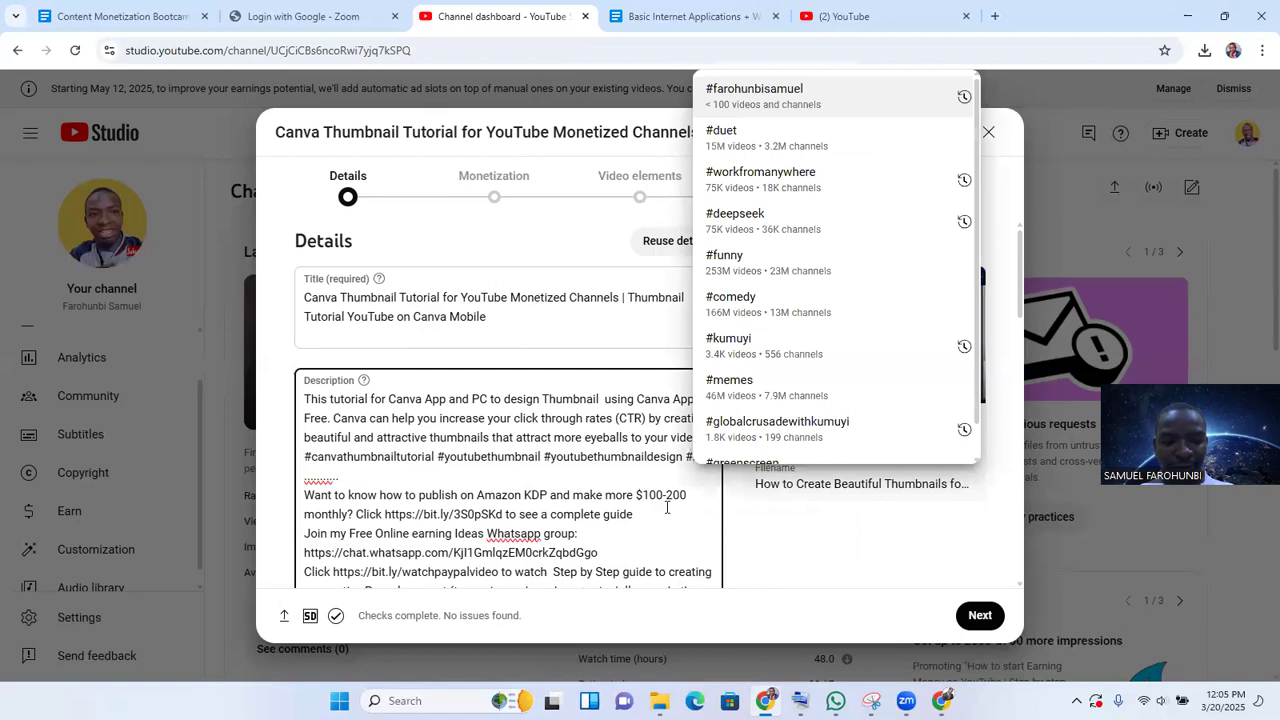
{"action": "type", "text": "howto"}
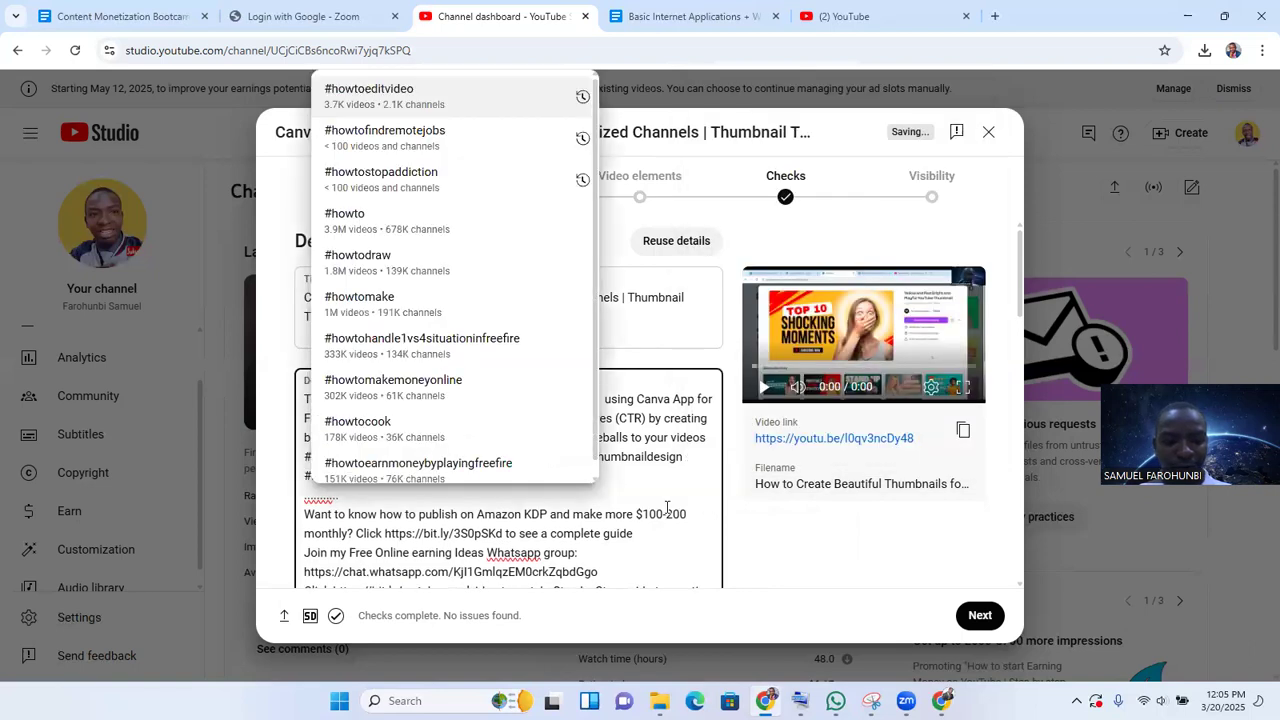
{"action": "type", "text": "create"}
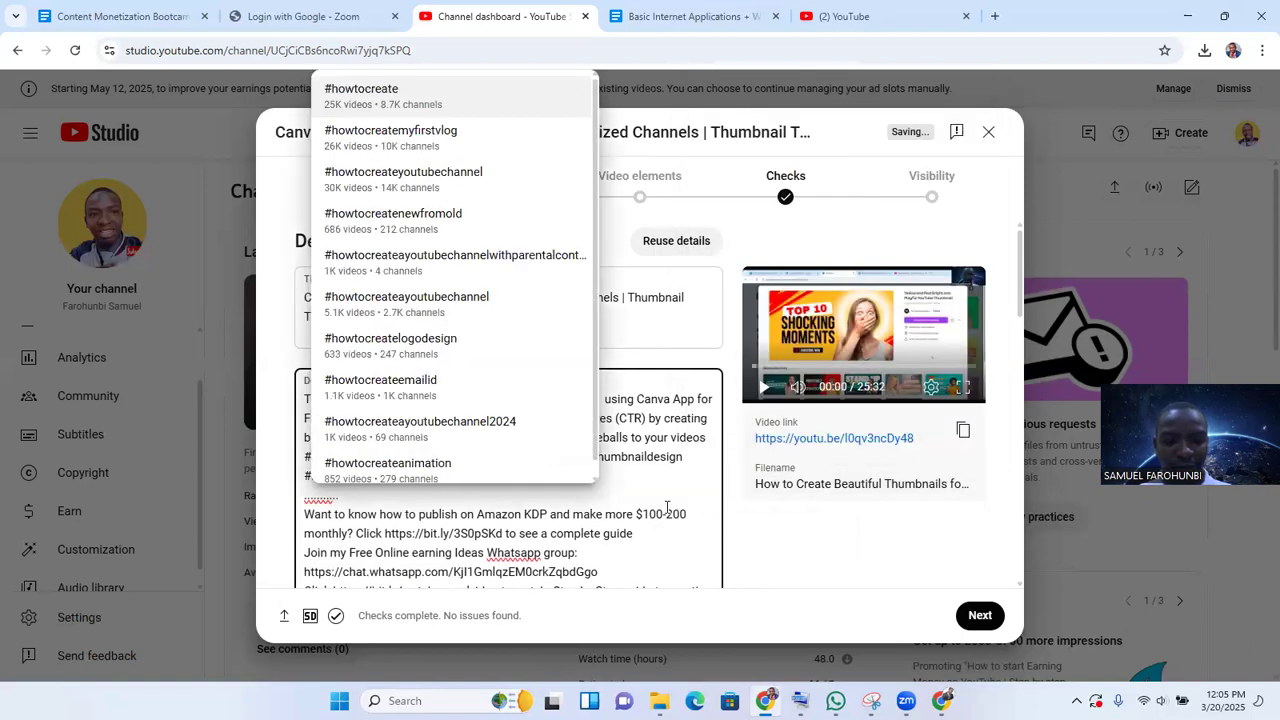
{"action": "type", "text": "youtube"}
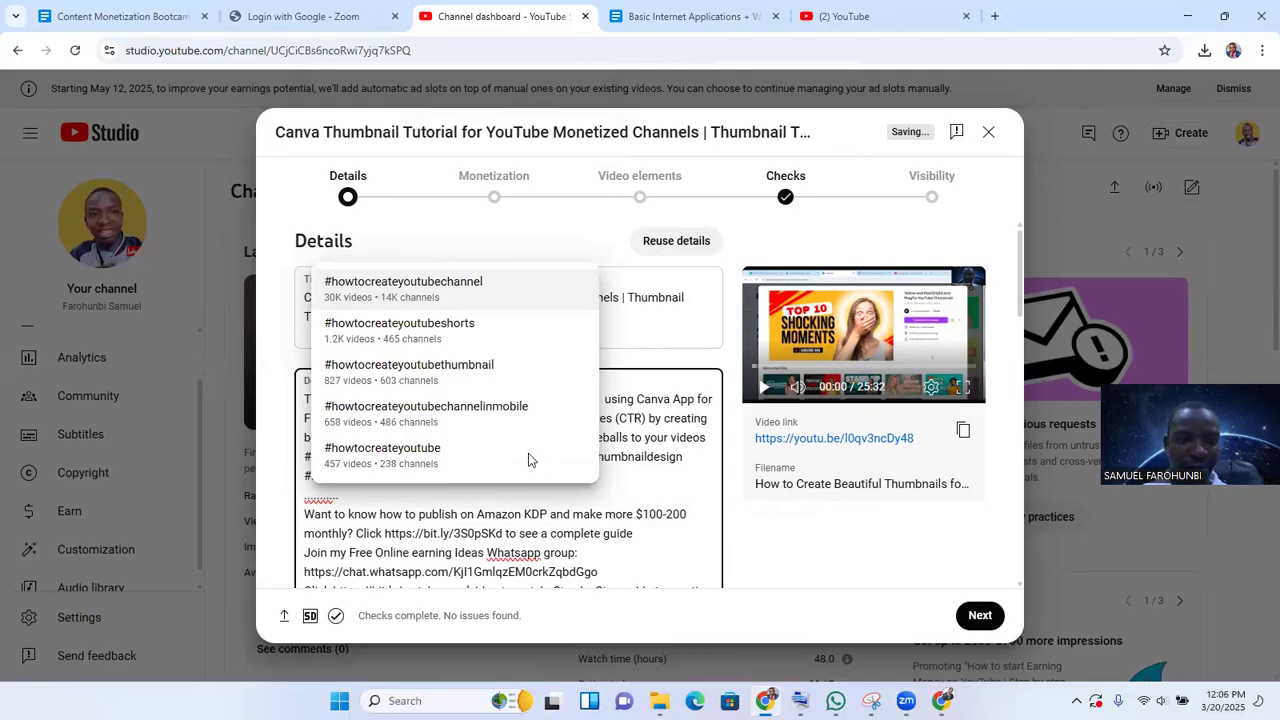
{"action": "left_click", "coordinate": [445, 378]}
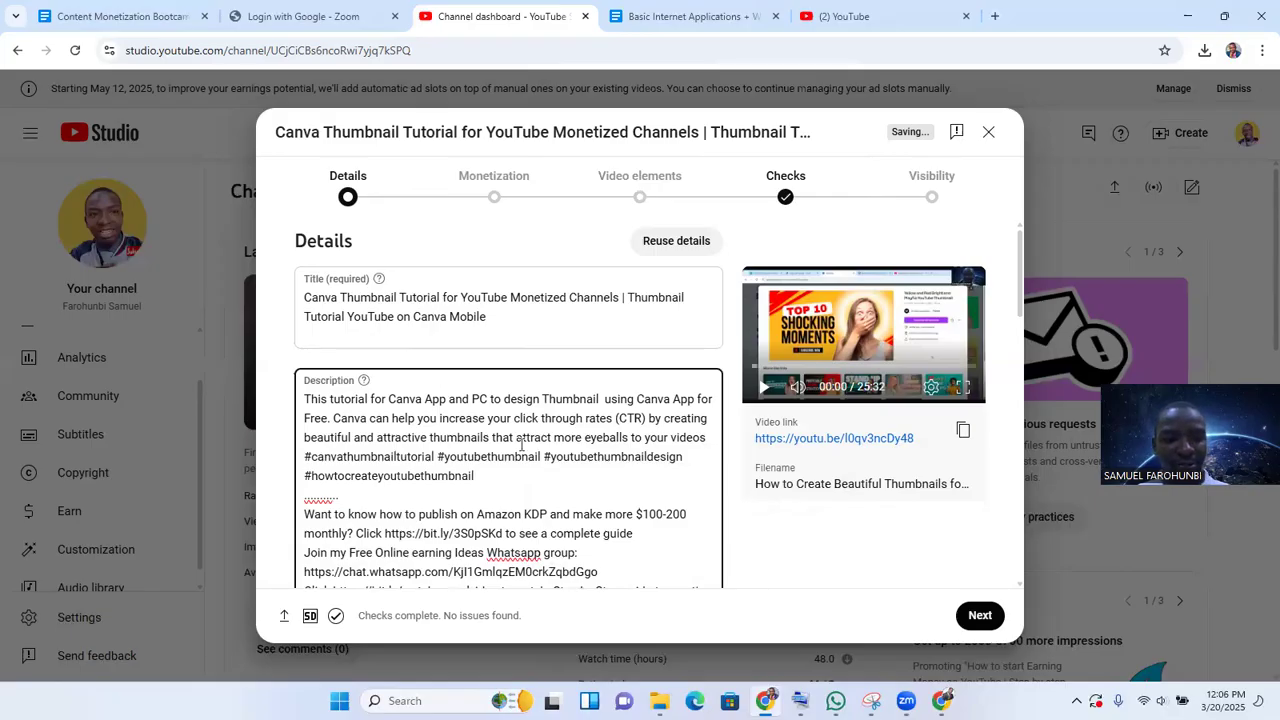
Step: Add the suggested hashtag "#howtocreatethumbnails" after "#howtocreateyoutubethumbnail" in the description
{"action": "type", "text": "#"}
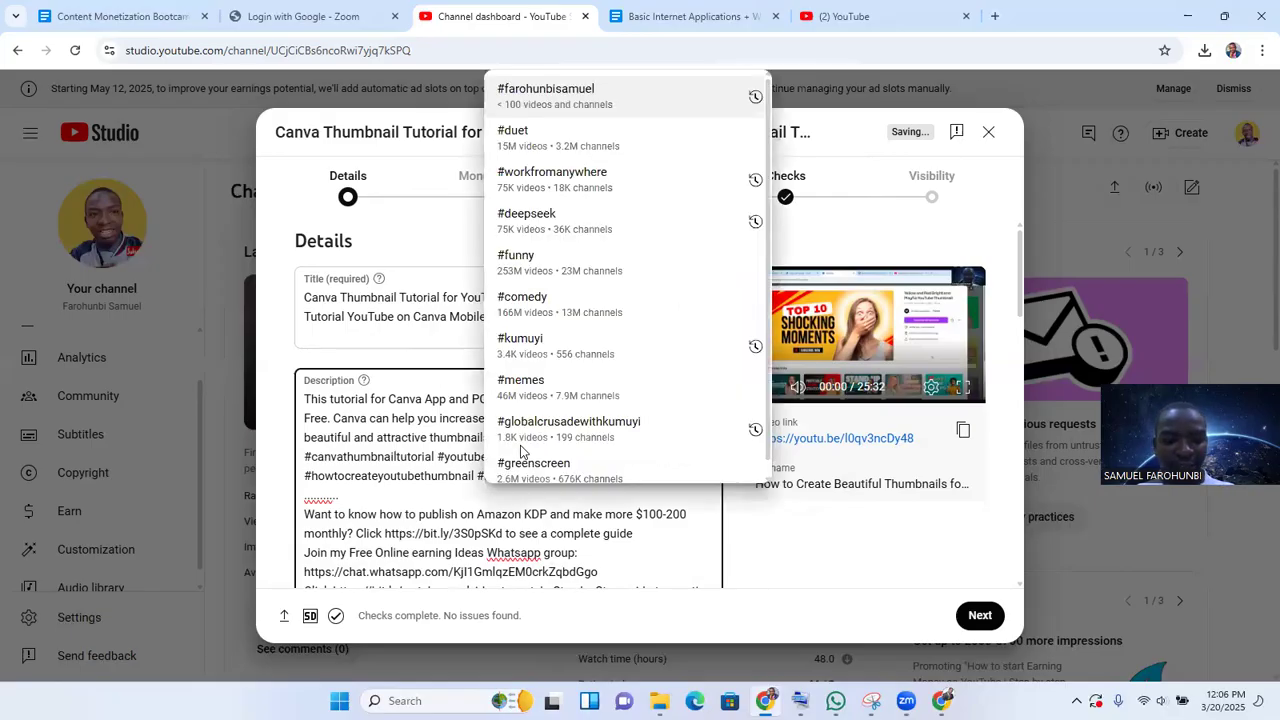
{"action": "type", "text": "howtocr"}
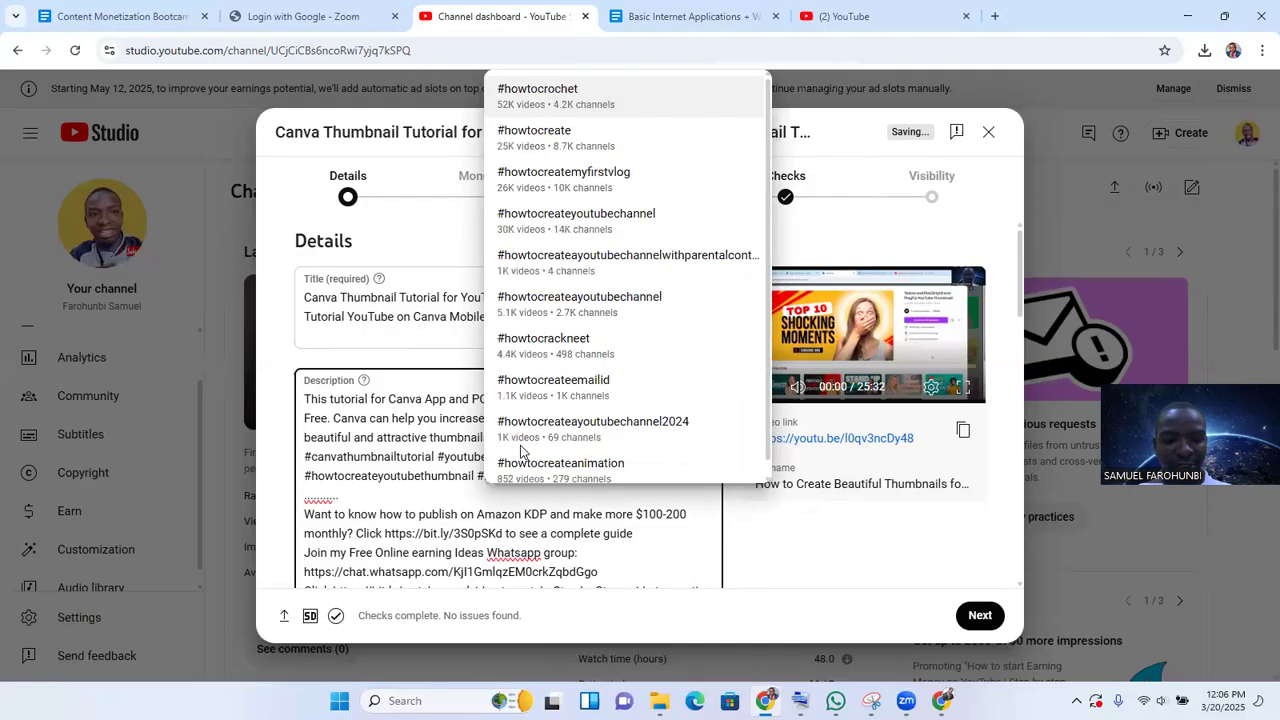
{"action": "type", "text": "eatet"}
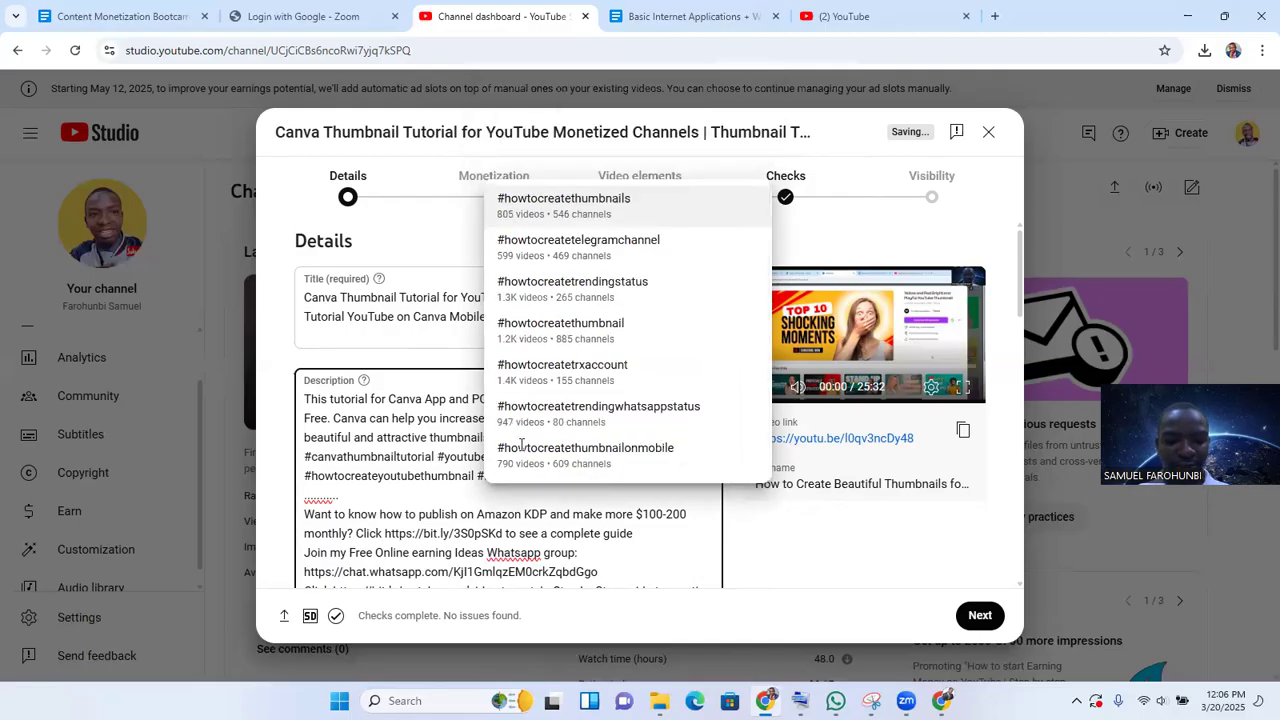
{"action": "type", "text": "humb"}
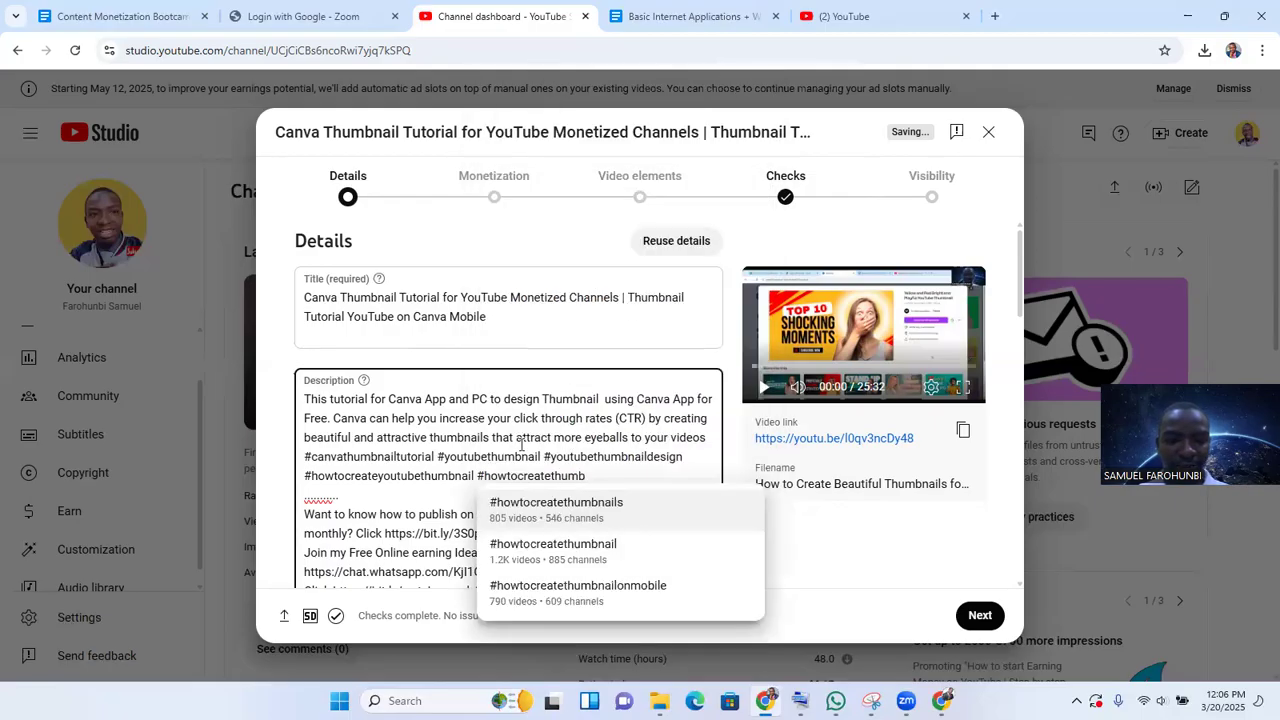
{"action": "left_click", "coordinate": [540, 509]}
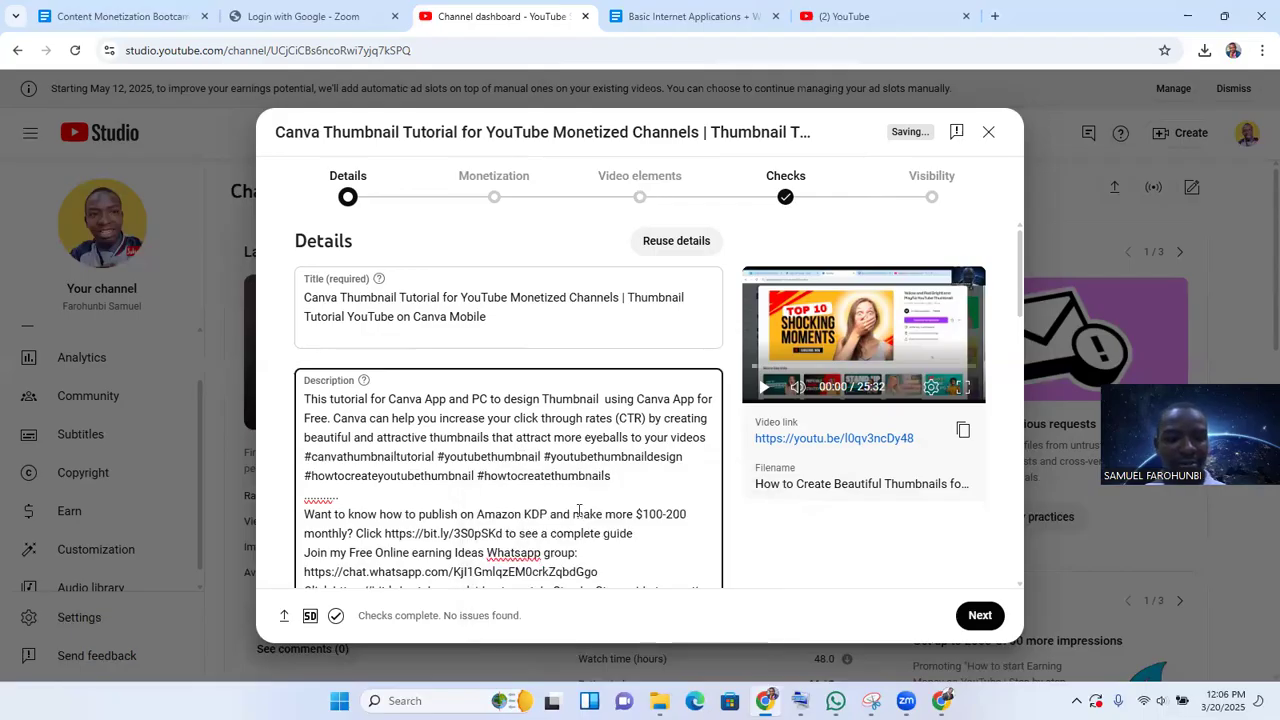
Step: Add the custom hashtag "#howtocreatefreethumbnails" after "#howtocreatethumbnails" in the description
{"action": "type", "text": "#"}
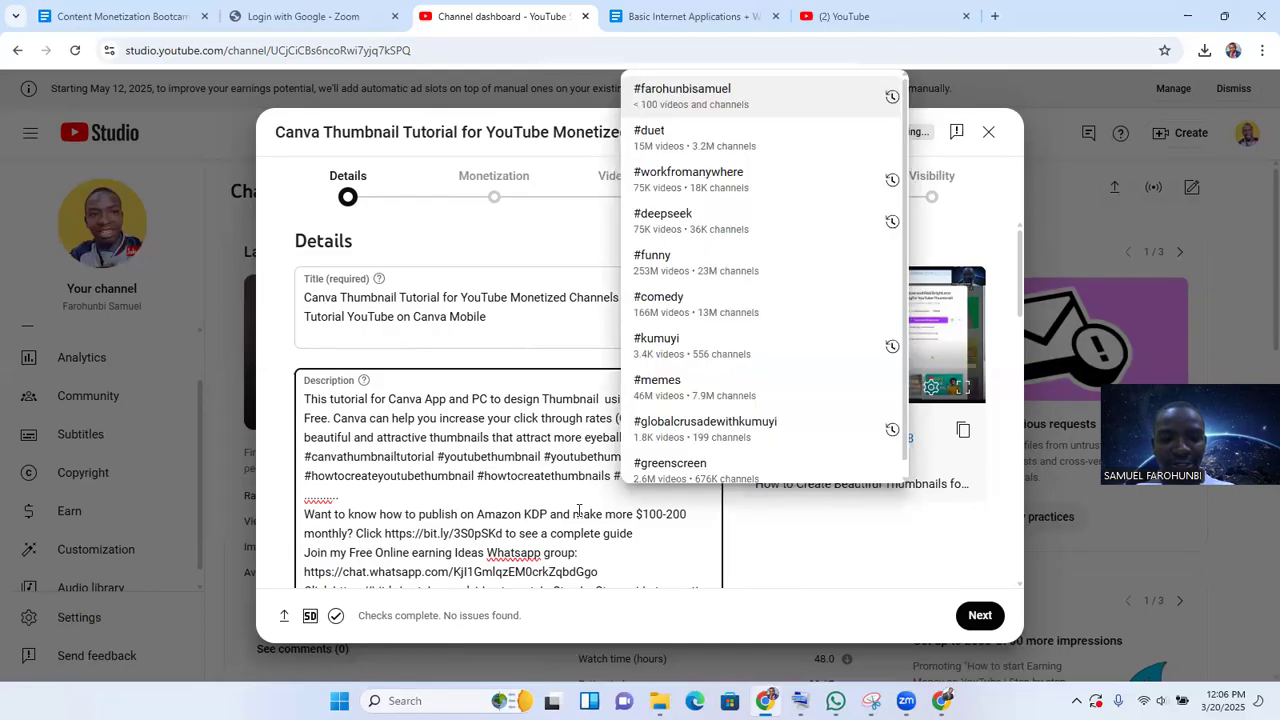
{"action": "type", "text": "howtoc"}
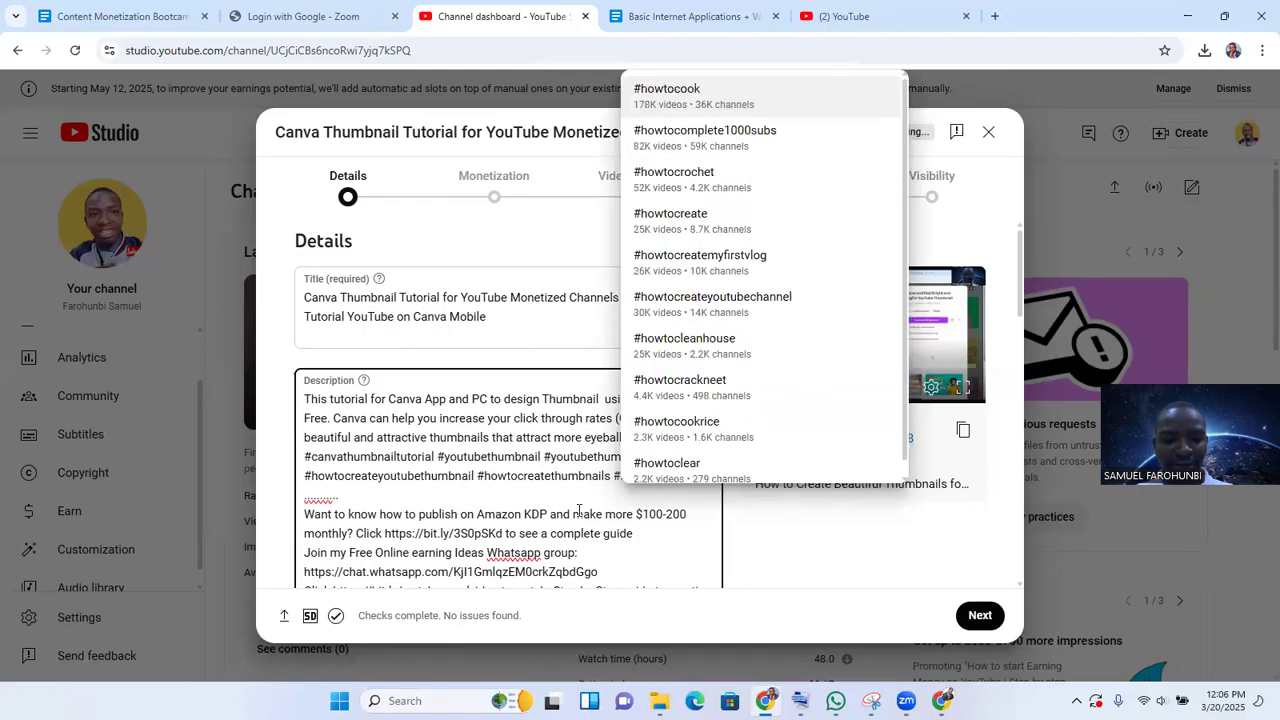
{"action": "type", "text": "reate"}
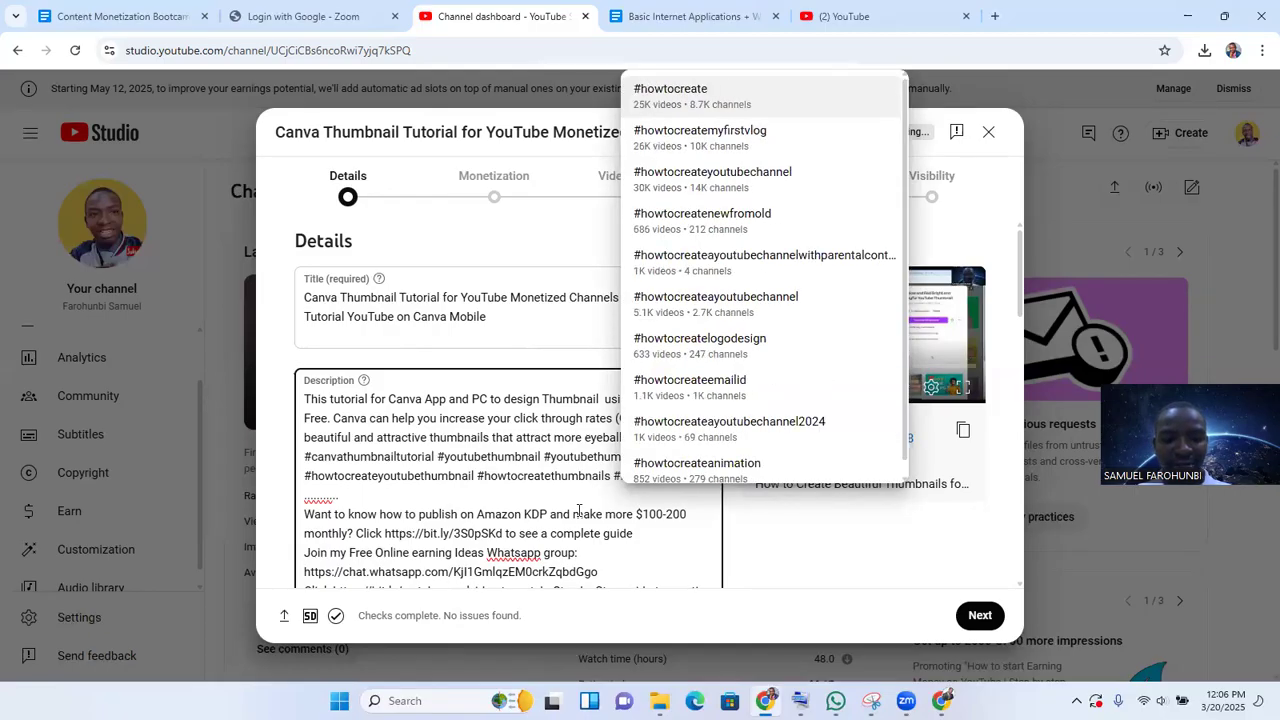
{"action": "type", "text": "free"}
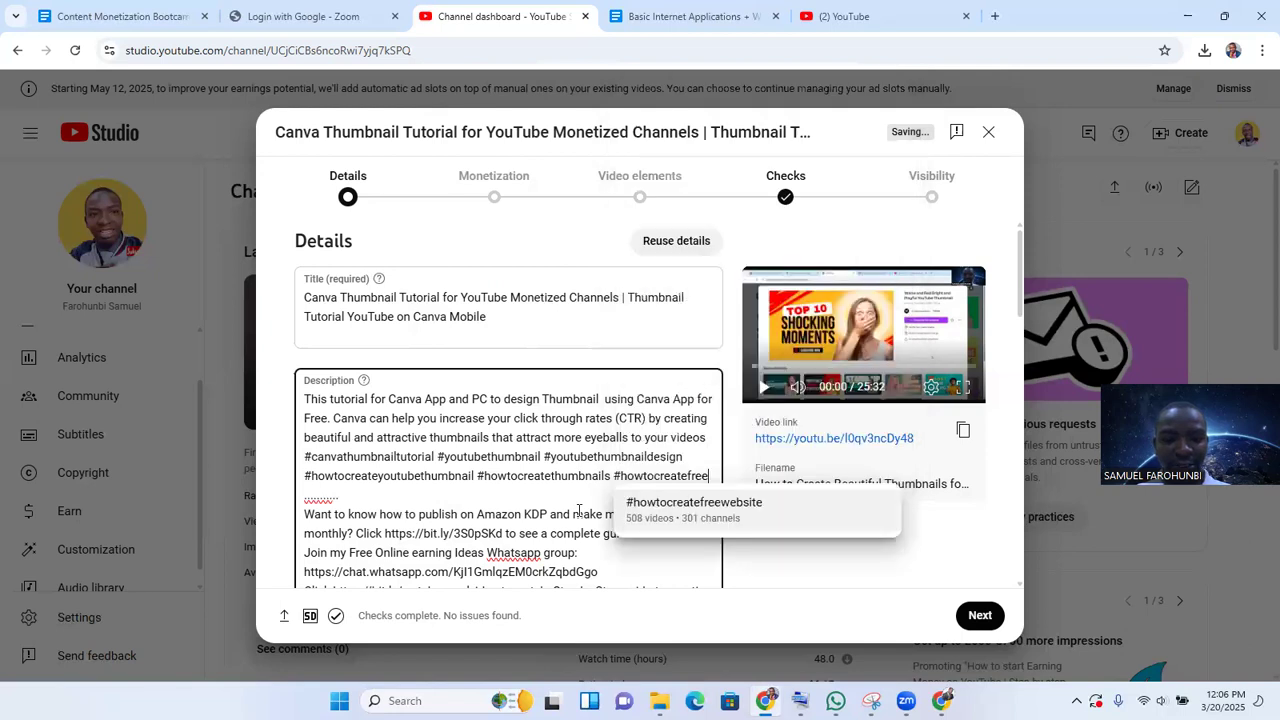
{"action": "type", "text": "th"}
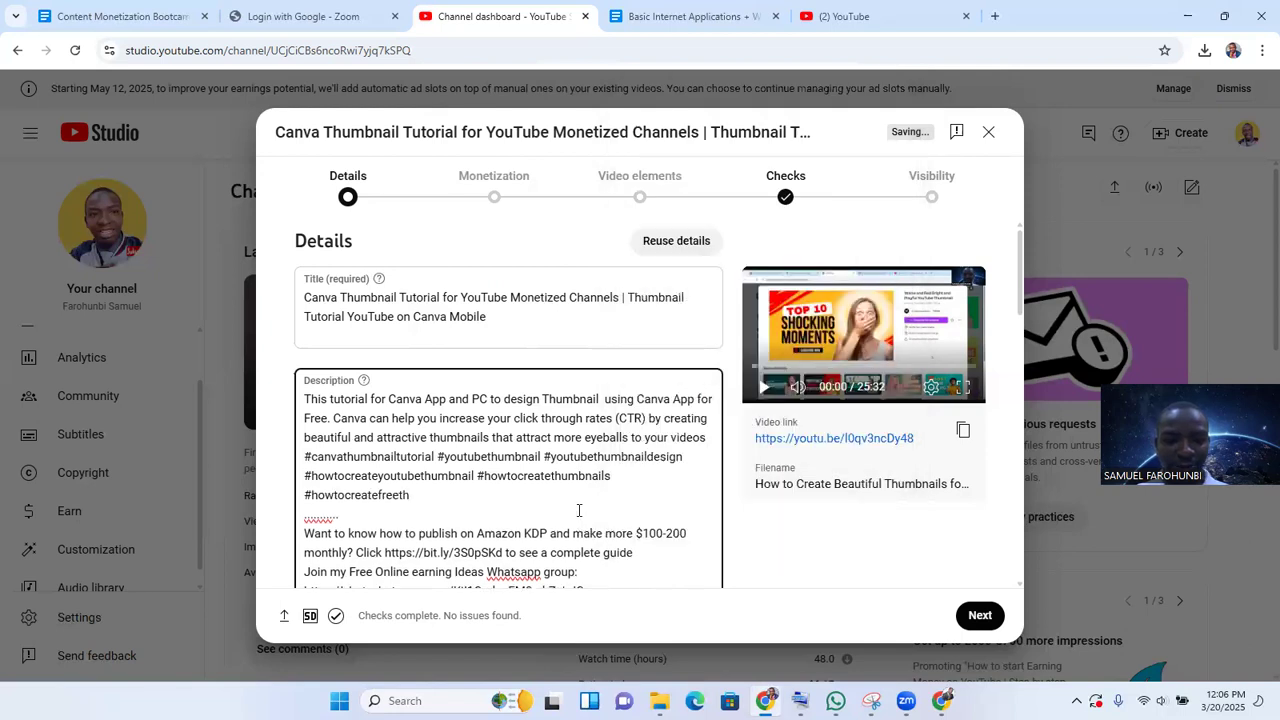
{"action": "type", "text": "umbnails "}
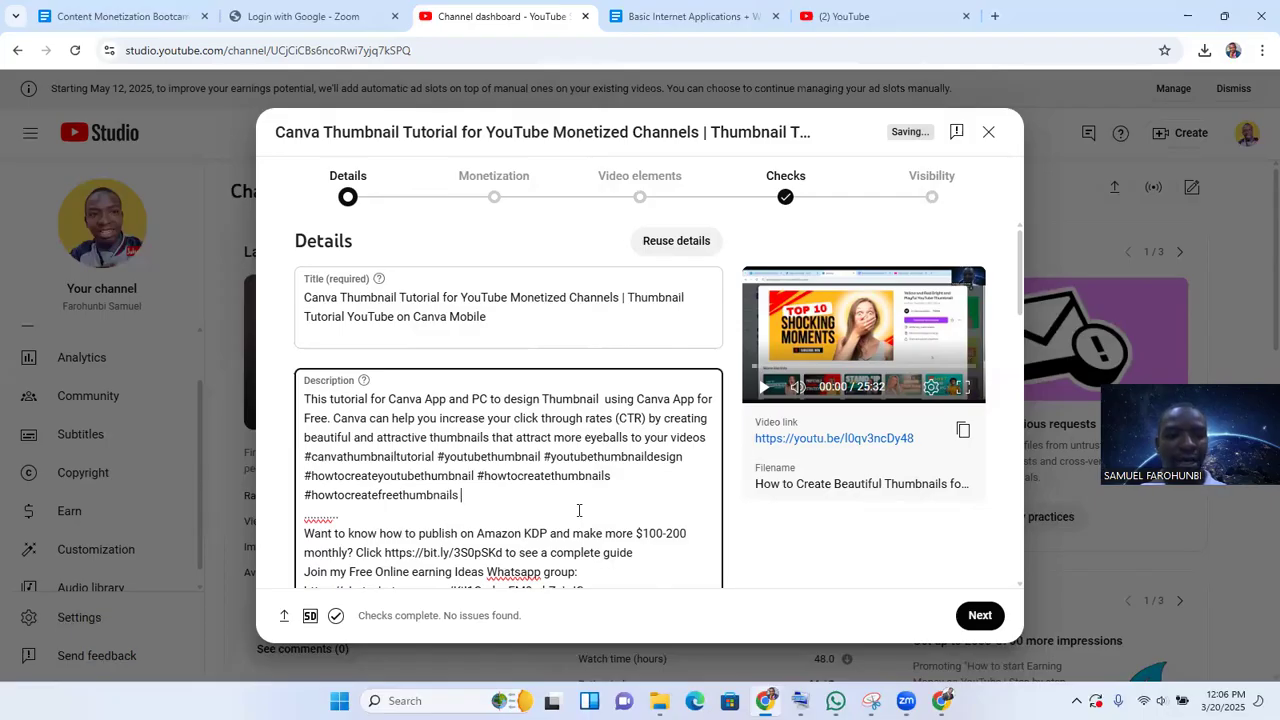
Step: Add the suggested hashtag "#howtocreatethumbnailonmobile" after "#howtocreatefreethumbnails" in the description
{"action": "type", "text": "#how"}
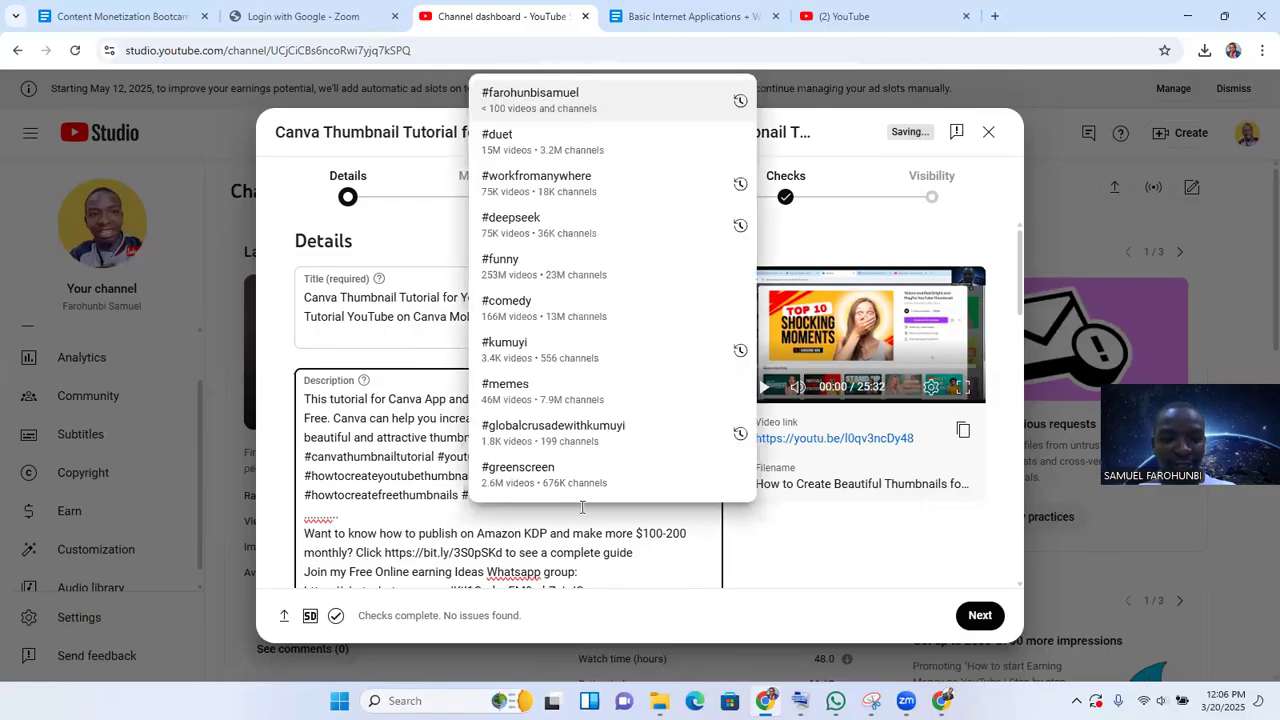
{"action": "type", "text": "toc"}
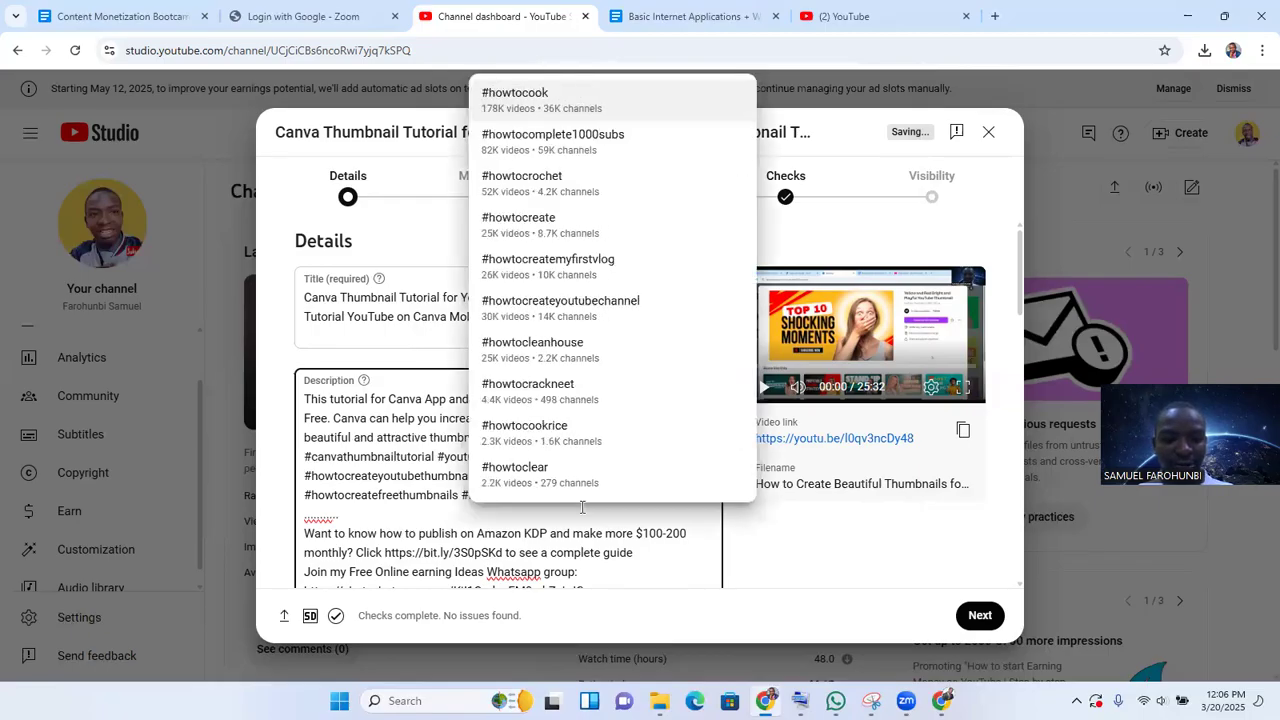
{"action": "type", "text": "rea"}
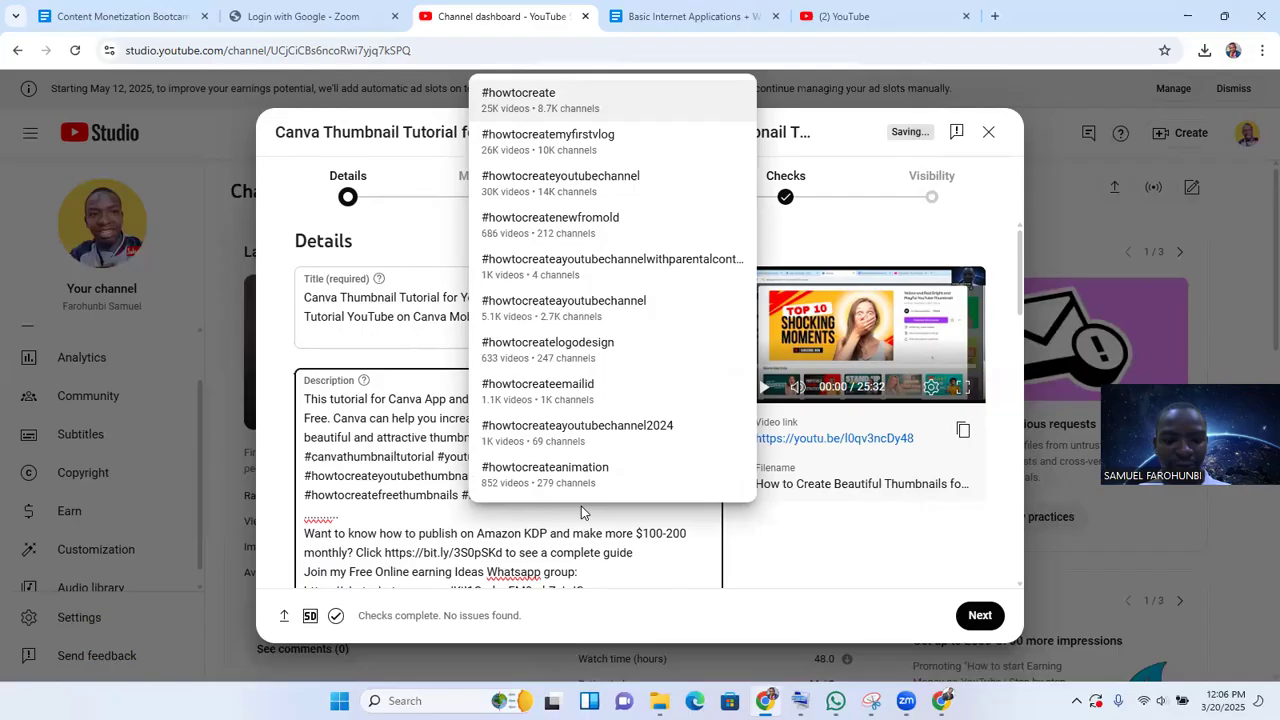
{"action": "type", "text": "tethumb"}
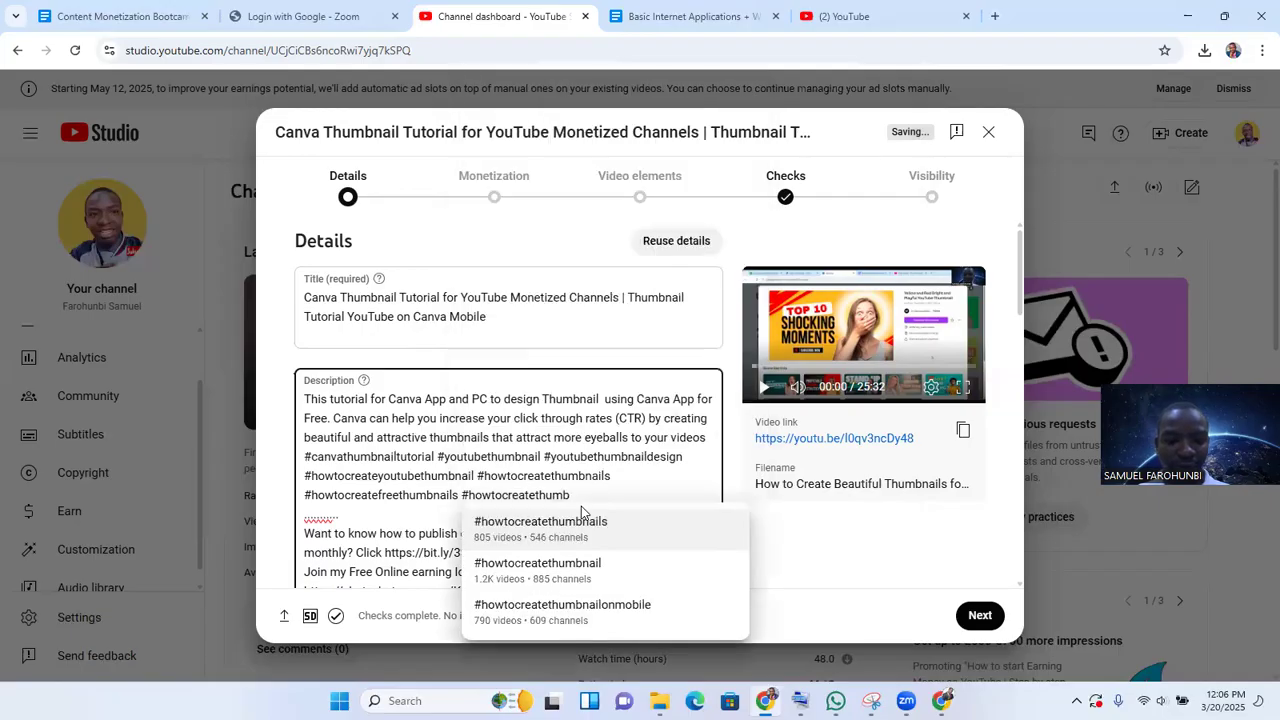
{"action": "left_click", "coordinate": [562, 612]}
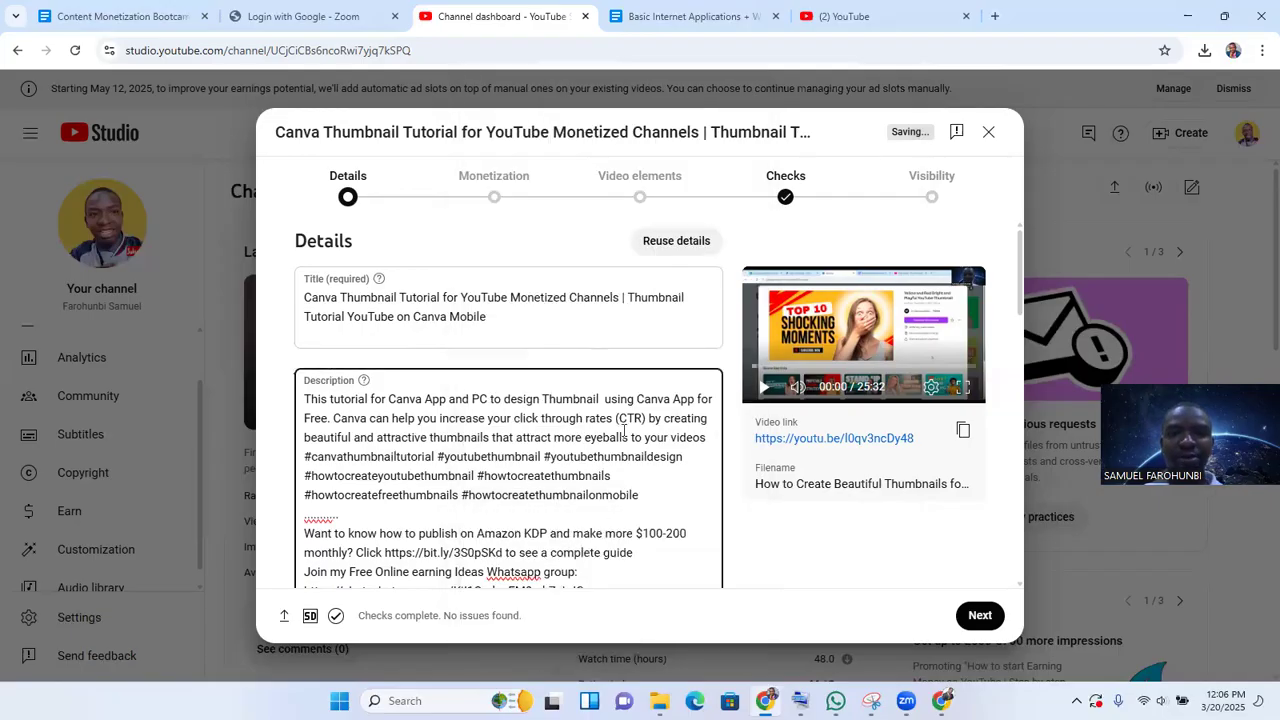
Step: Check the YouTube search suggestions for "THUMBNAIL" and add the suggested hashtag "#thumbnailforyoutube" after "#howtocreatethumbnailonmobile" in the description
{"action": "left_click", "coordinate": [870, 20]}
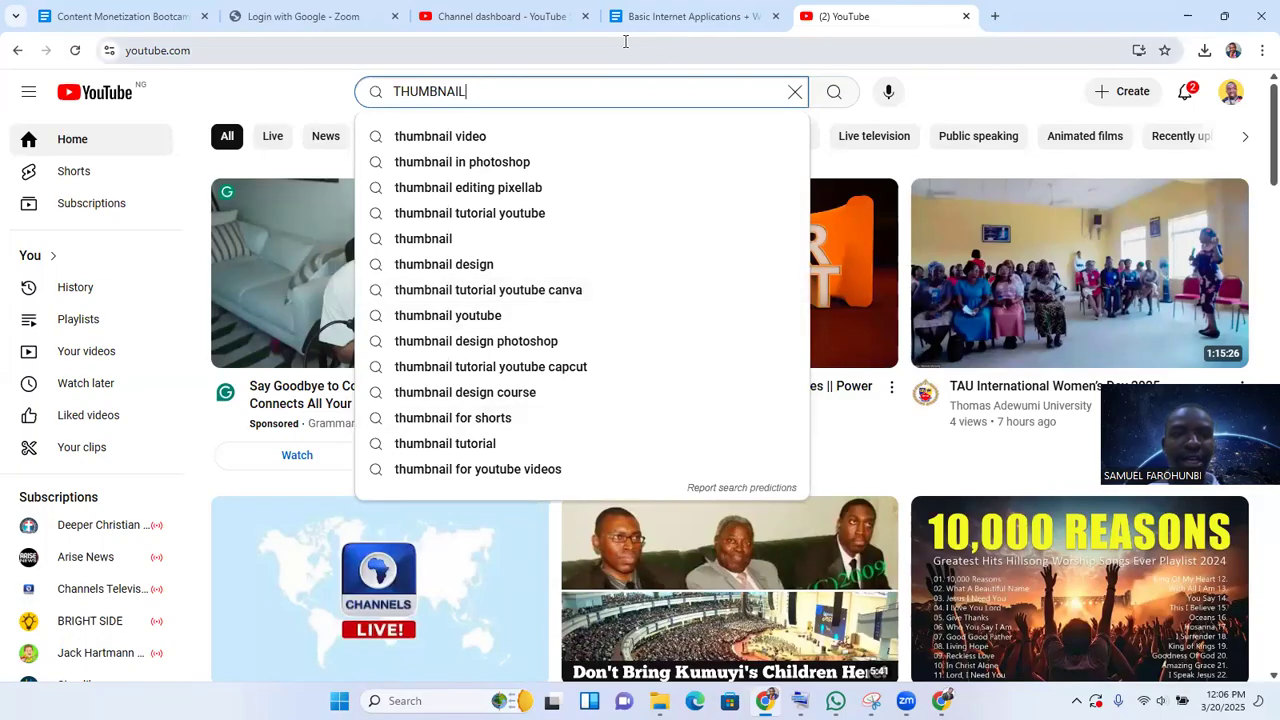
{"action": "left_click", "coordinate": [470, 20]}
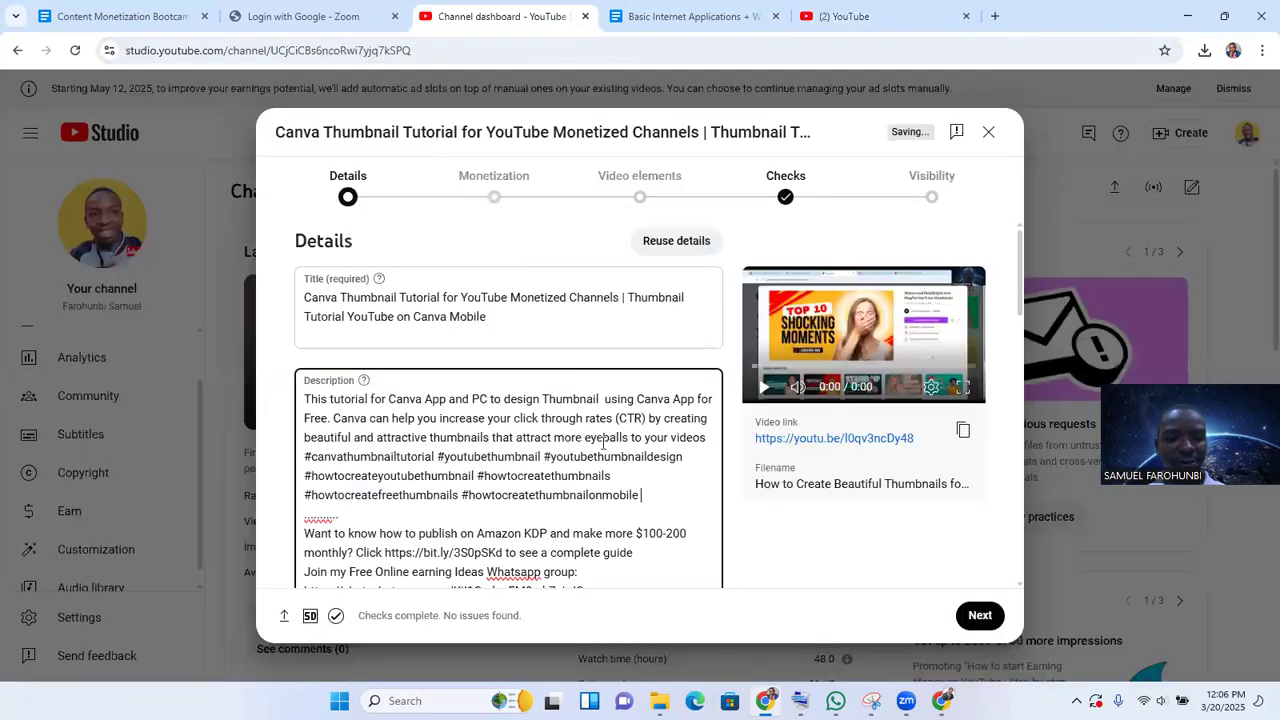
{"action": "type", "text": "#"}
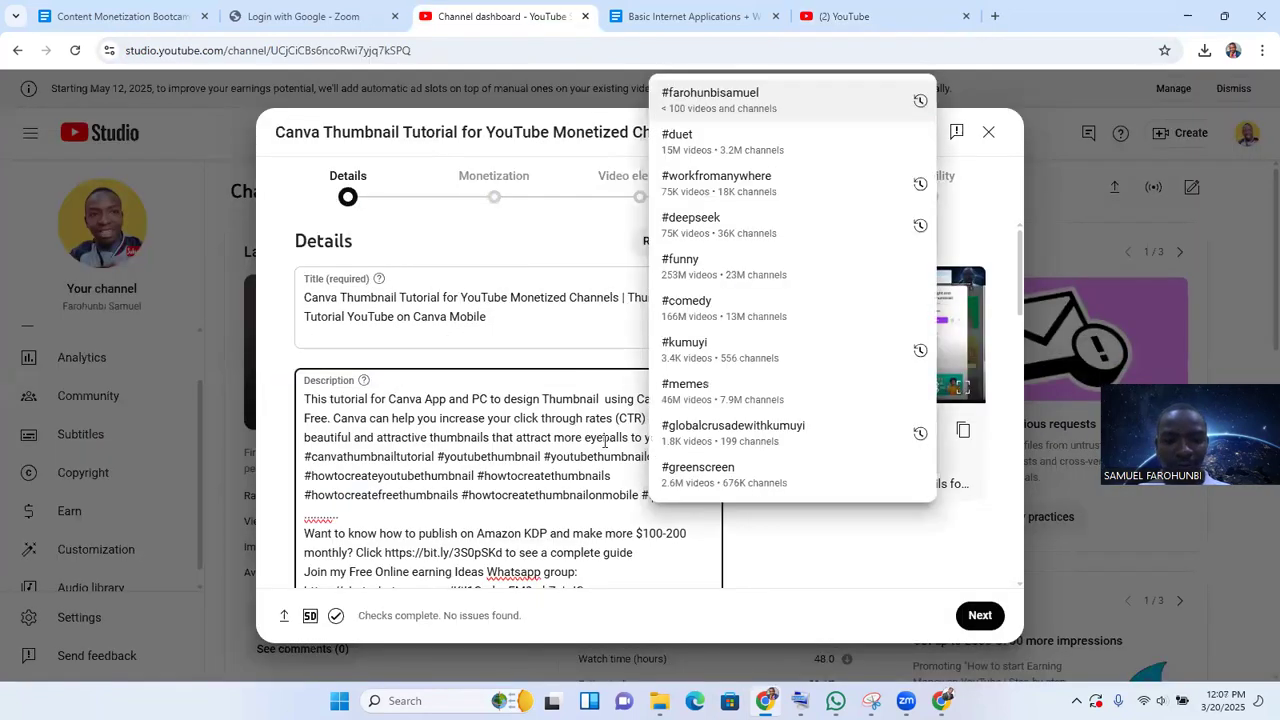
{"action": "type", "text": "thumb"}
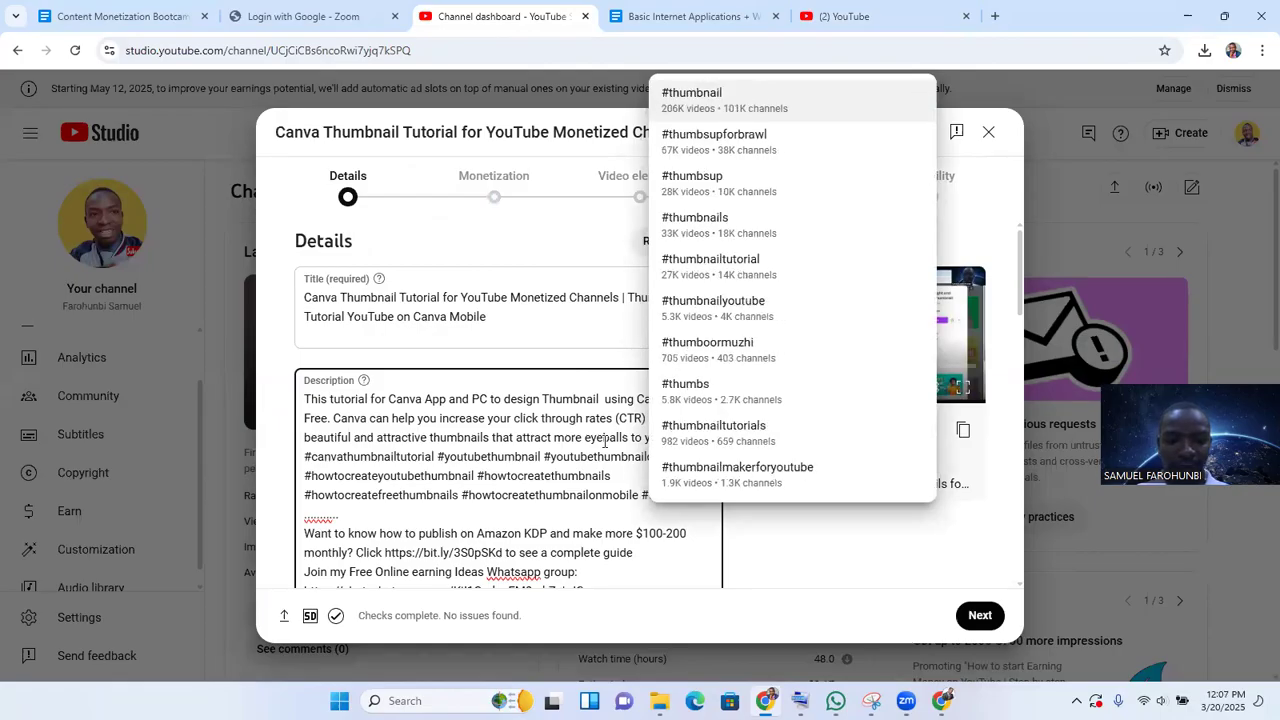
{"action": "type", "text": "nail"}
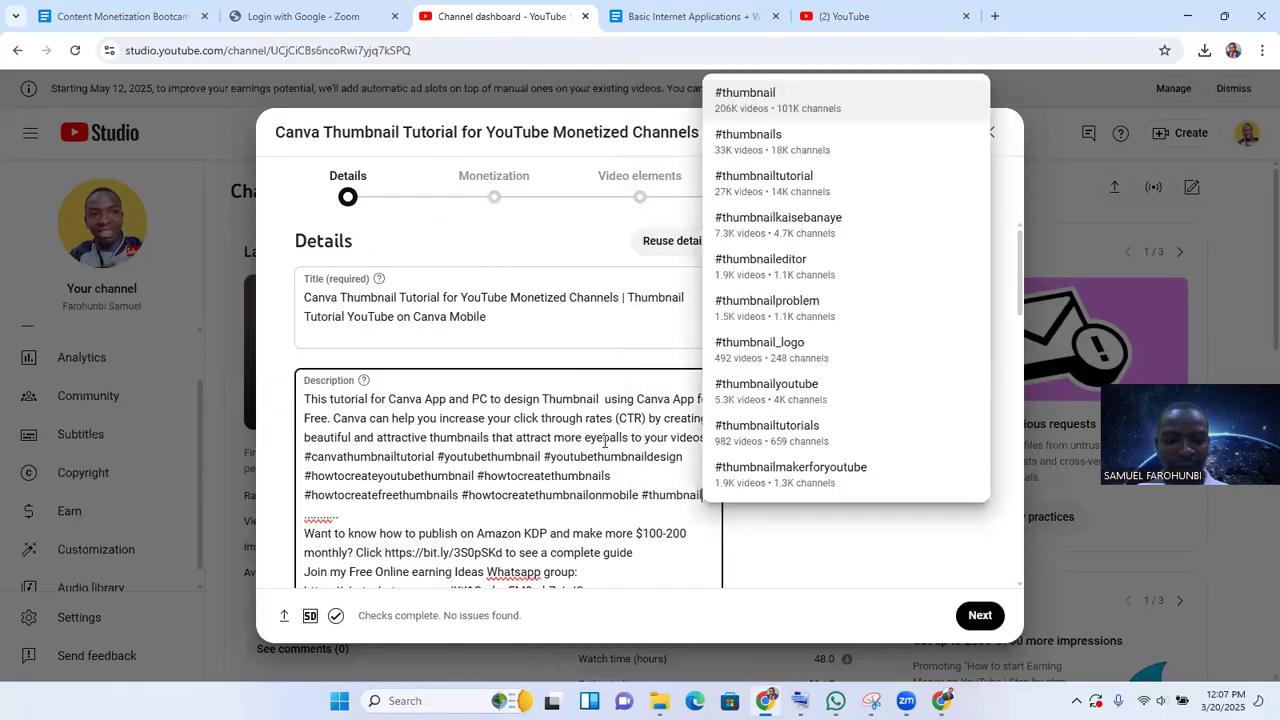
{"action": "type", "text": "foryou"}
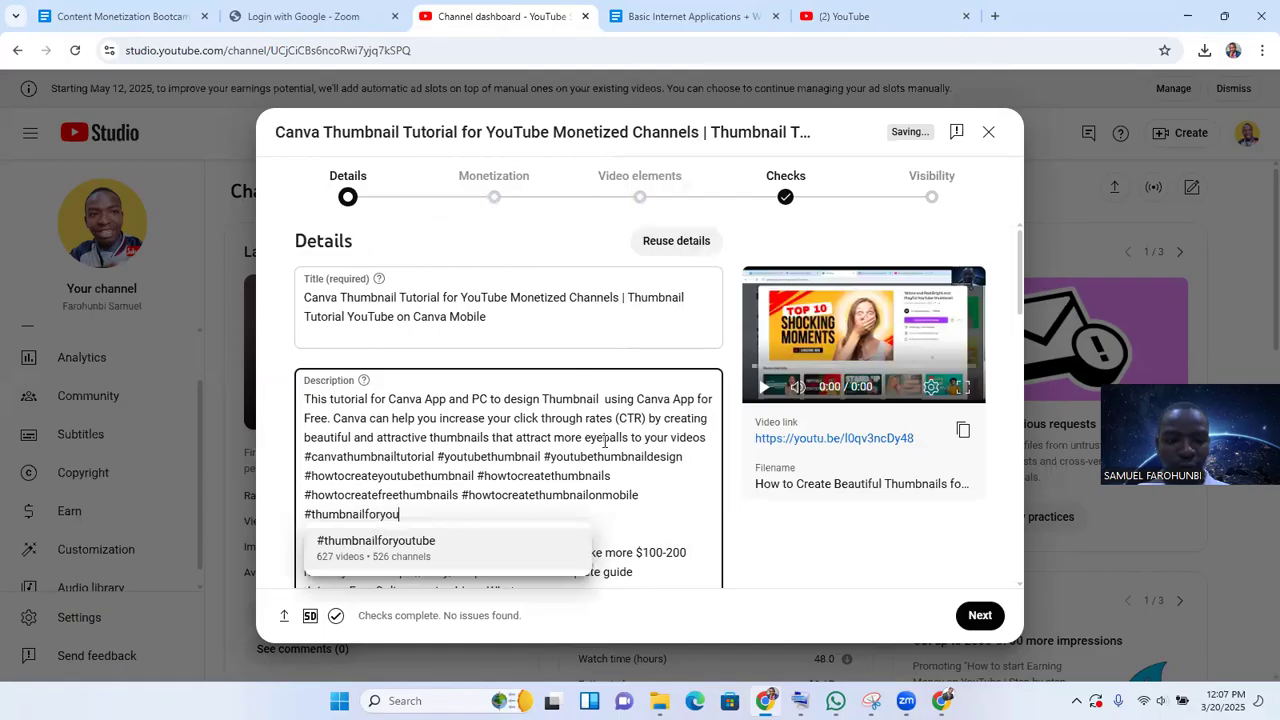
{"action": "type", "text": "t"}
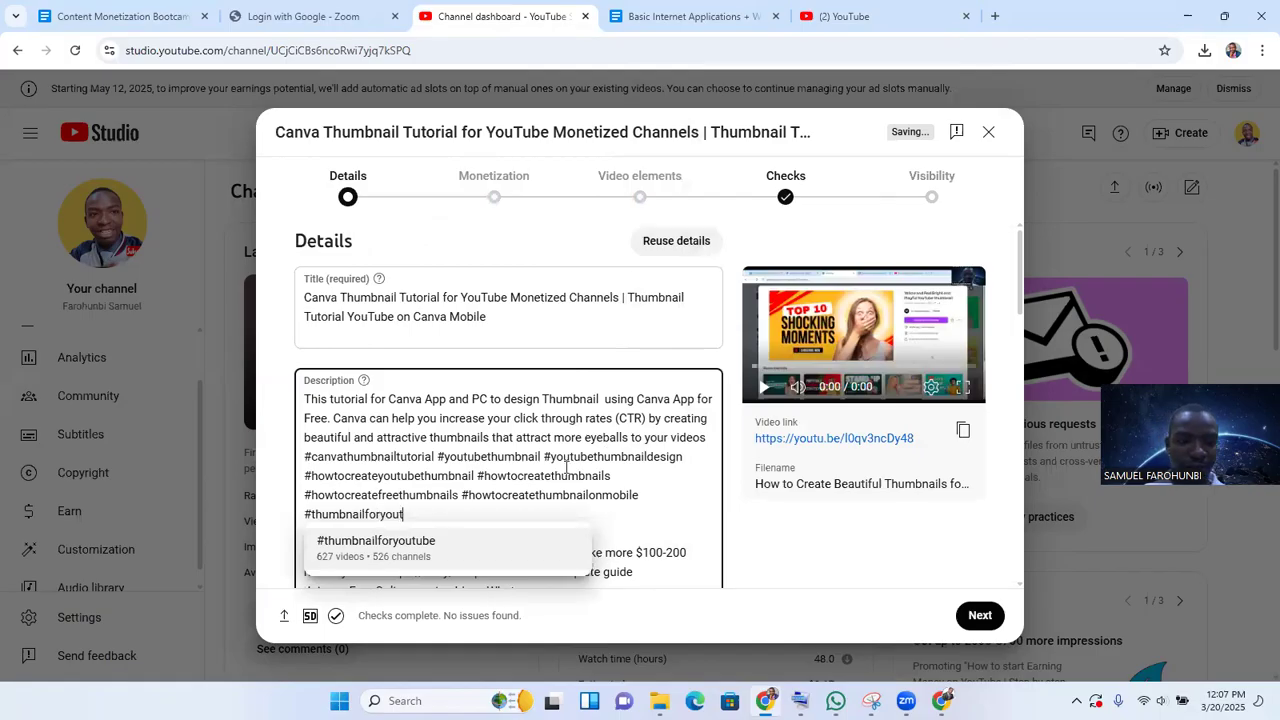
{"action": "left_click", "coordinate": [397, 548]}
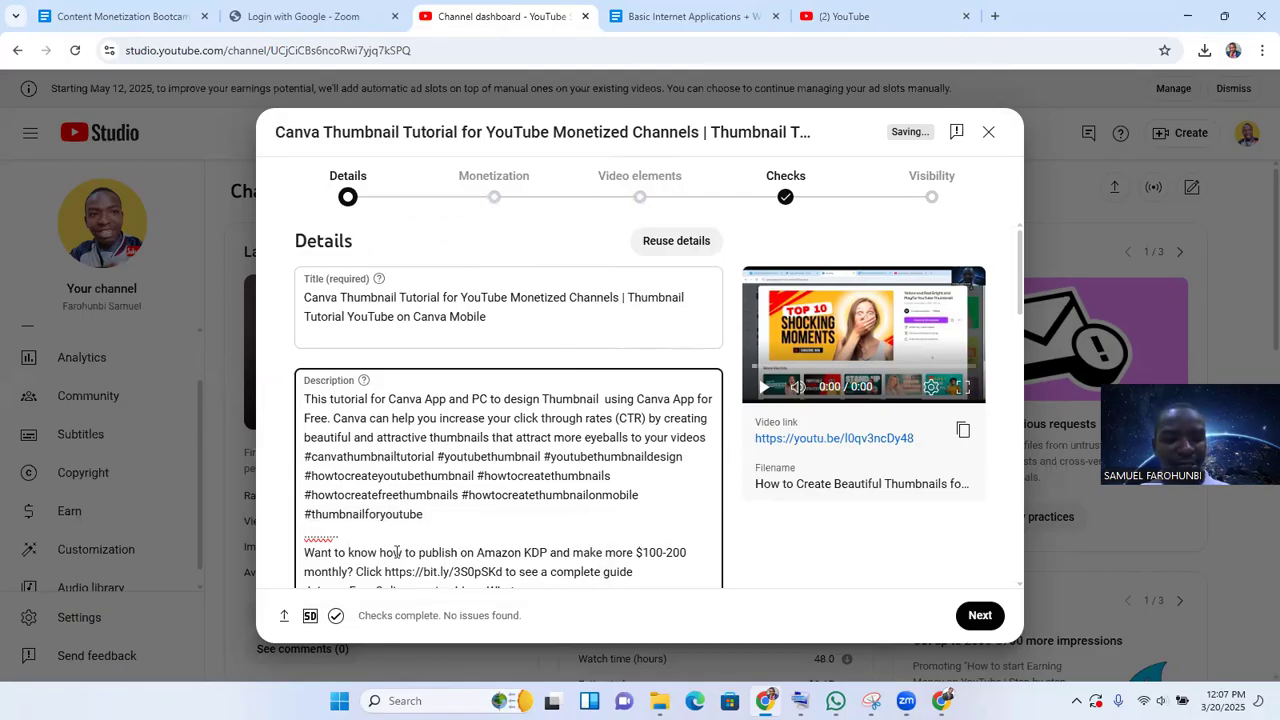
Step: Add the custom hashtag "#thumbnailforyoutubevideo" after "#thumbnailforyoutube" in the description
{"action": "type", "text": "#t"}
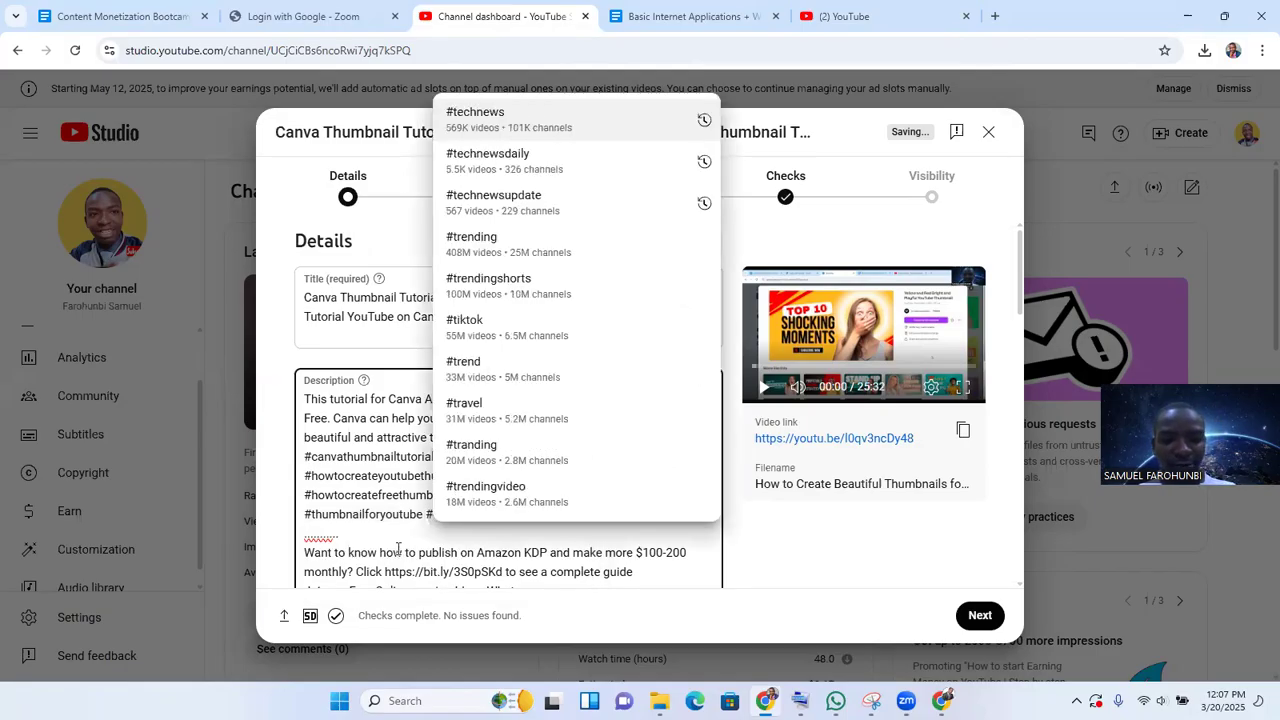
{"action": "type", "text": "humb"}
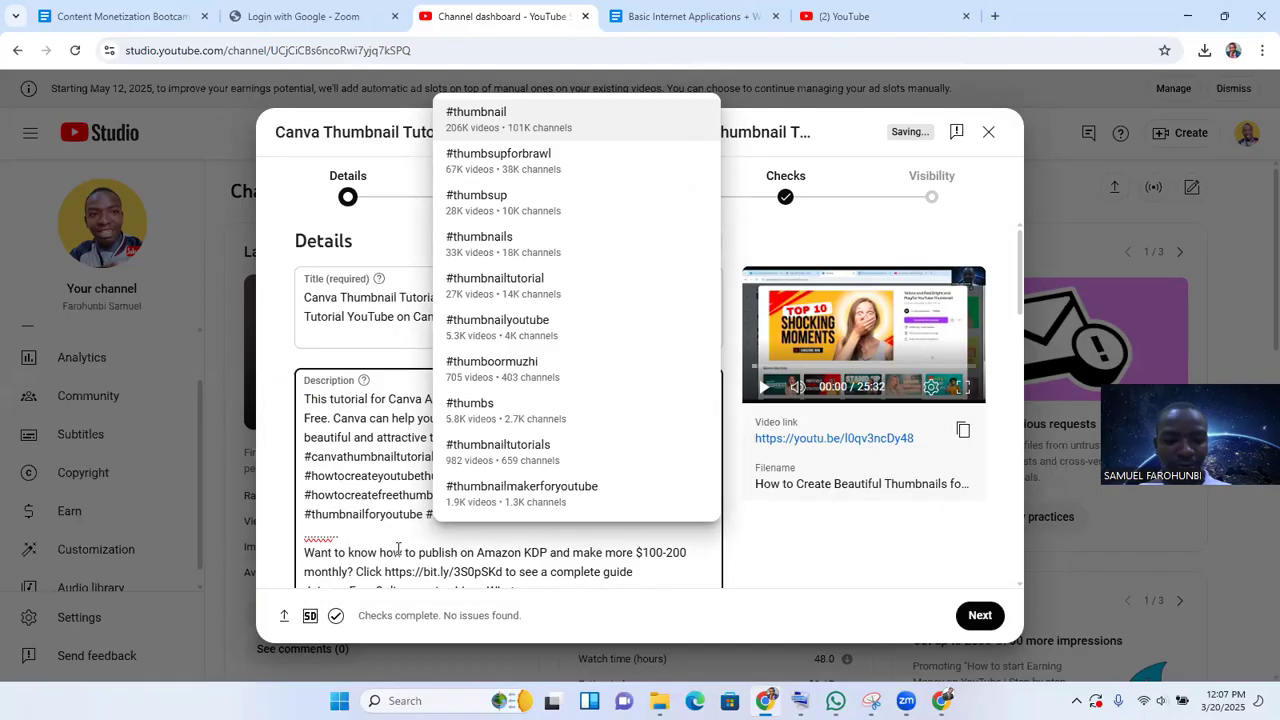
{"action": "type", "text": "n"}
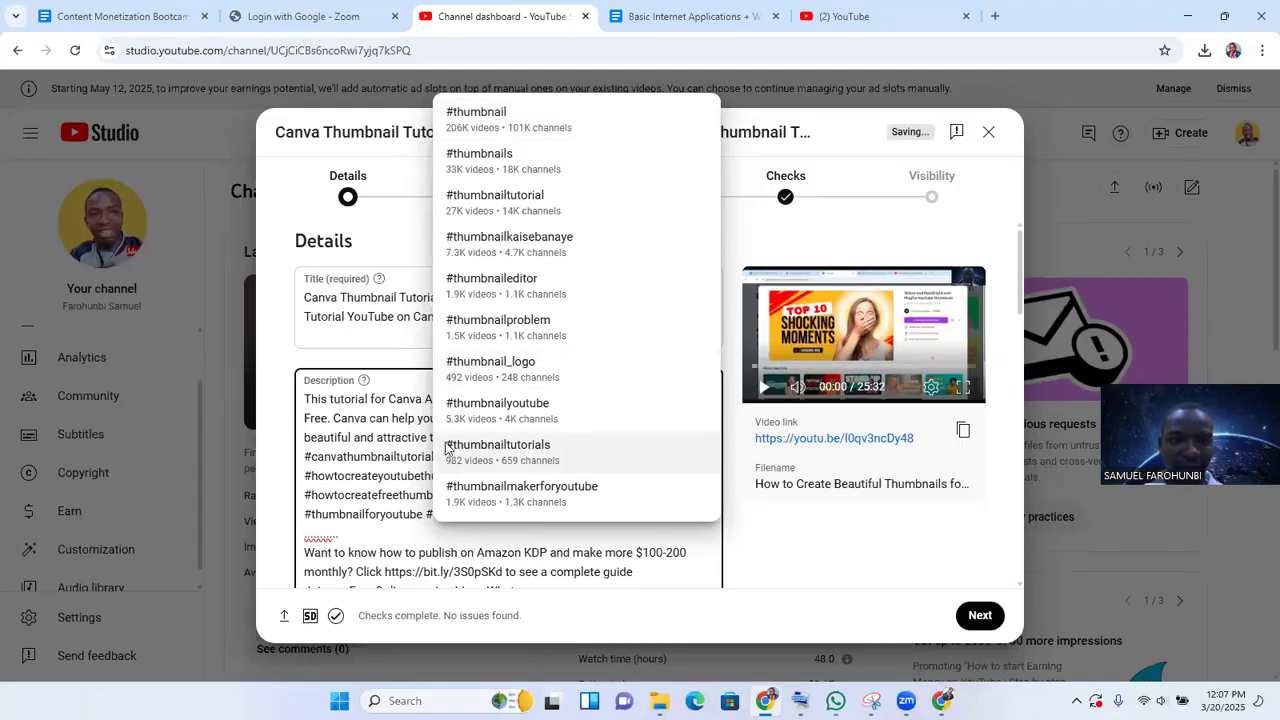
{"action": "left_click", "coordinate": [376, 513]}
{"action": "left_click", "coordinate": [485, 514]}
{"action": "type", "text": "il"}
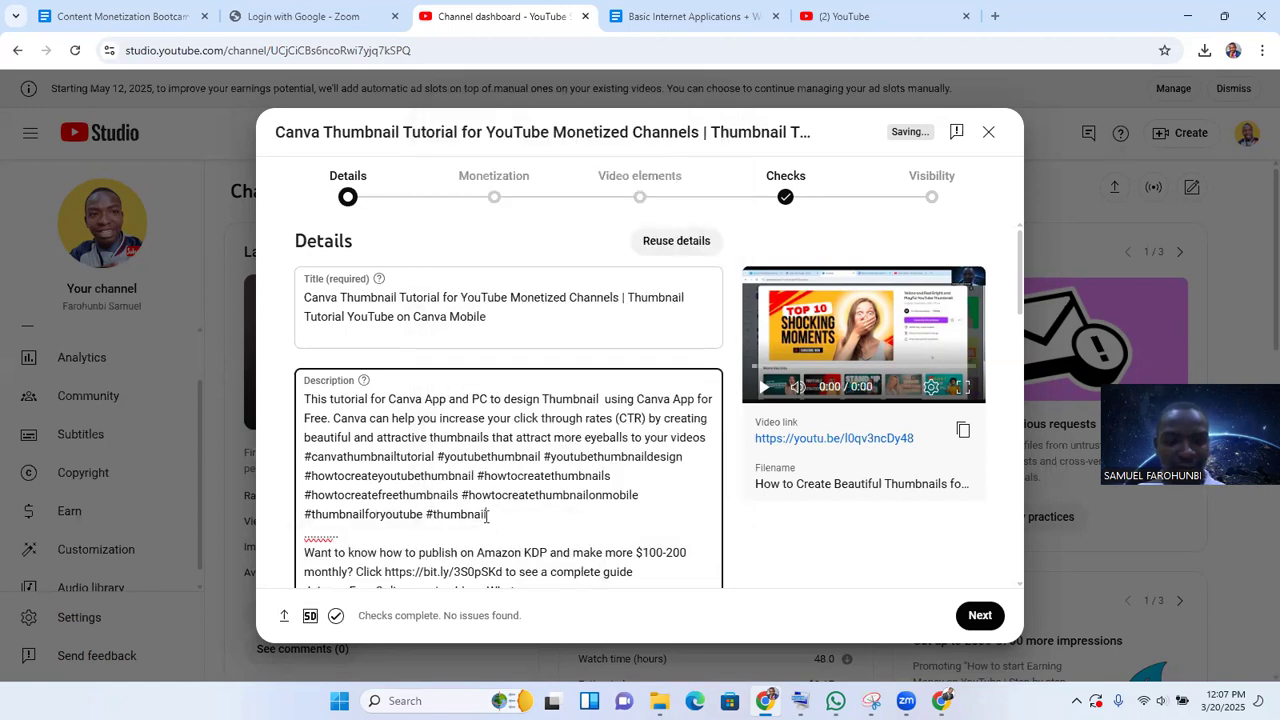
{"action": "type", "text": "foryo"}
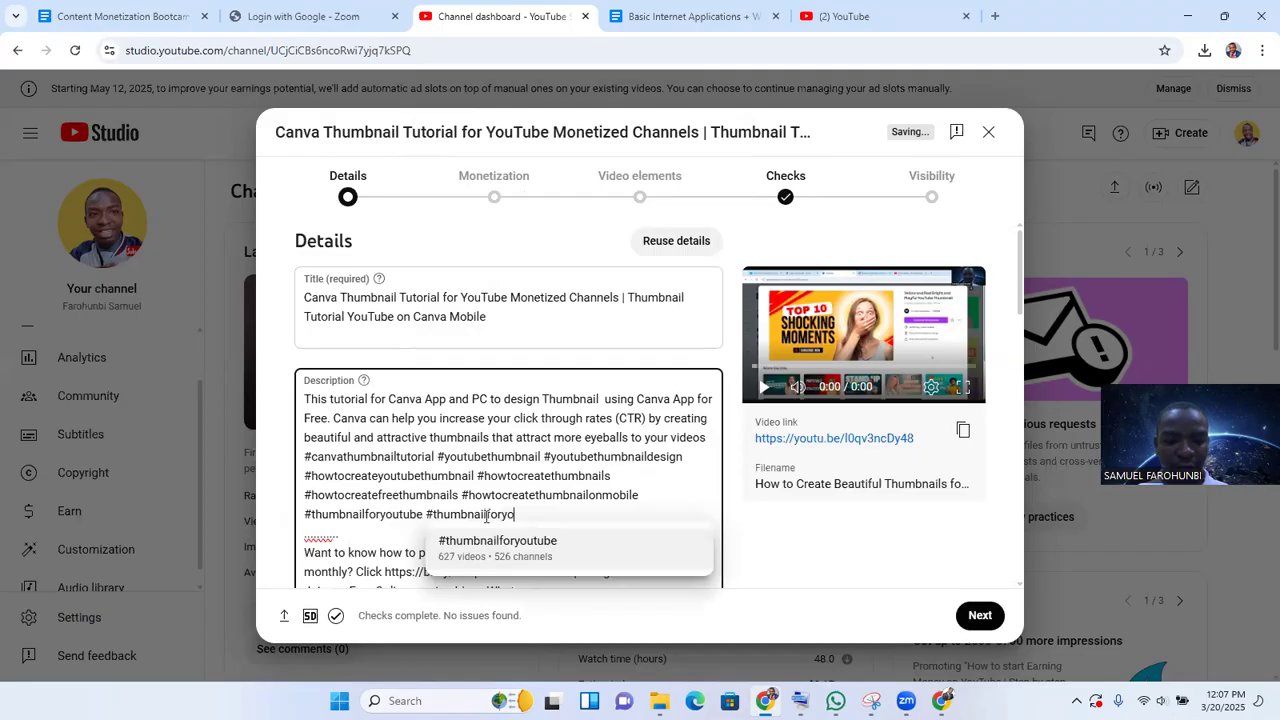
{"action": "type", "text": "utubevide"}
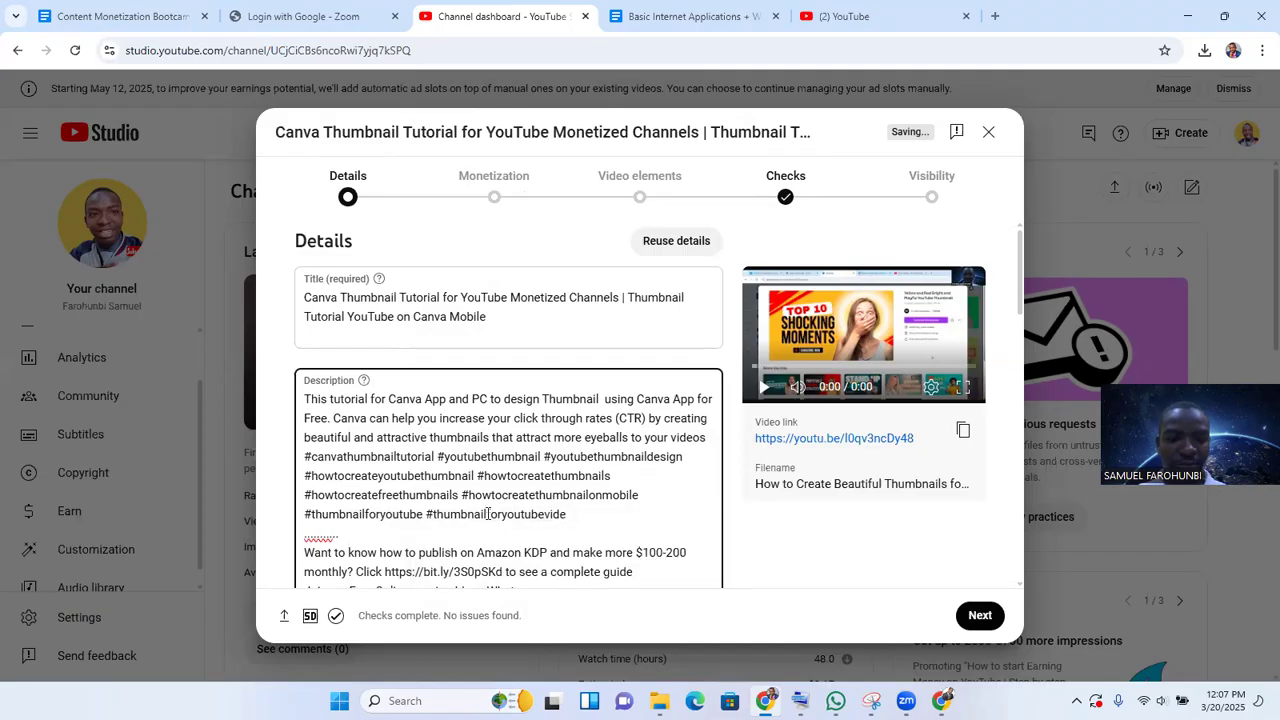
{"action": "type", "text": "o"}
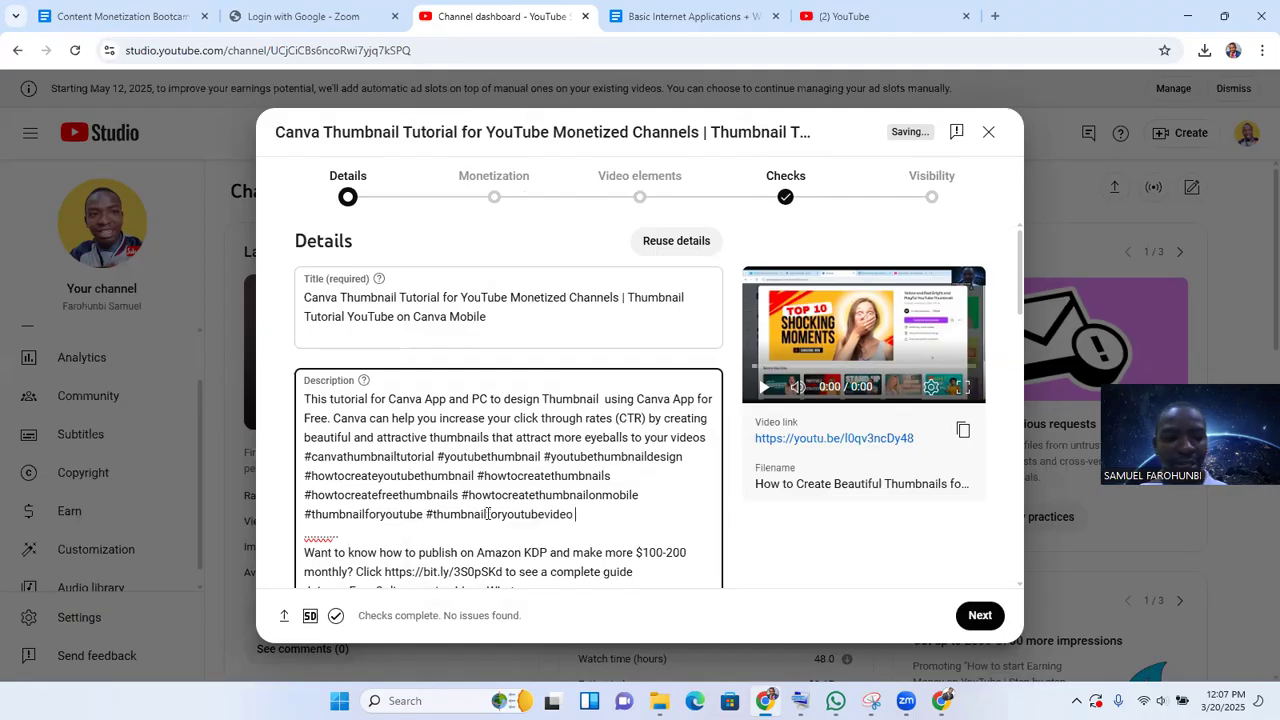
Step: Add the suggested hashtag with the channel owner's name after "#thumbnailforyoutubevideo" in the description
{"action": "type", "text": " #fa"}
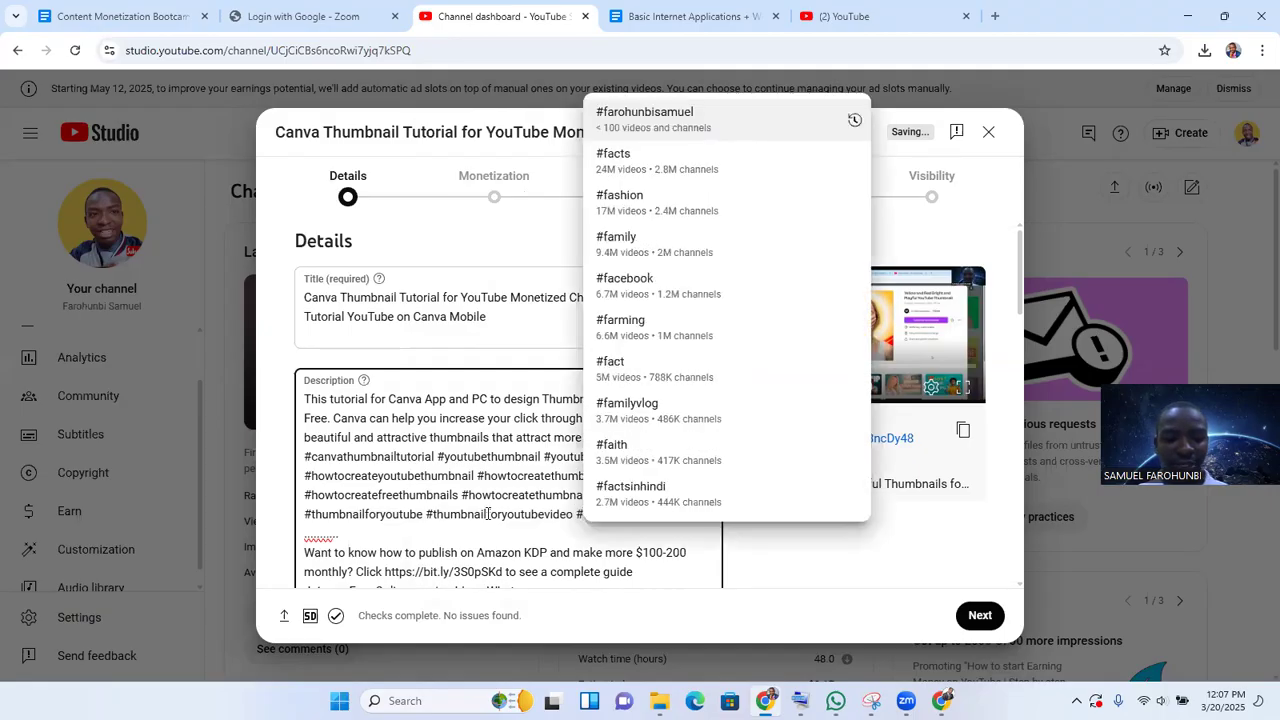
{"action": "type", "text": "rohunb"}
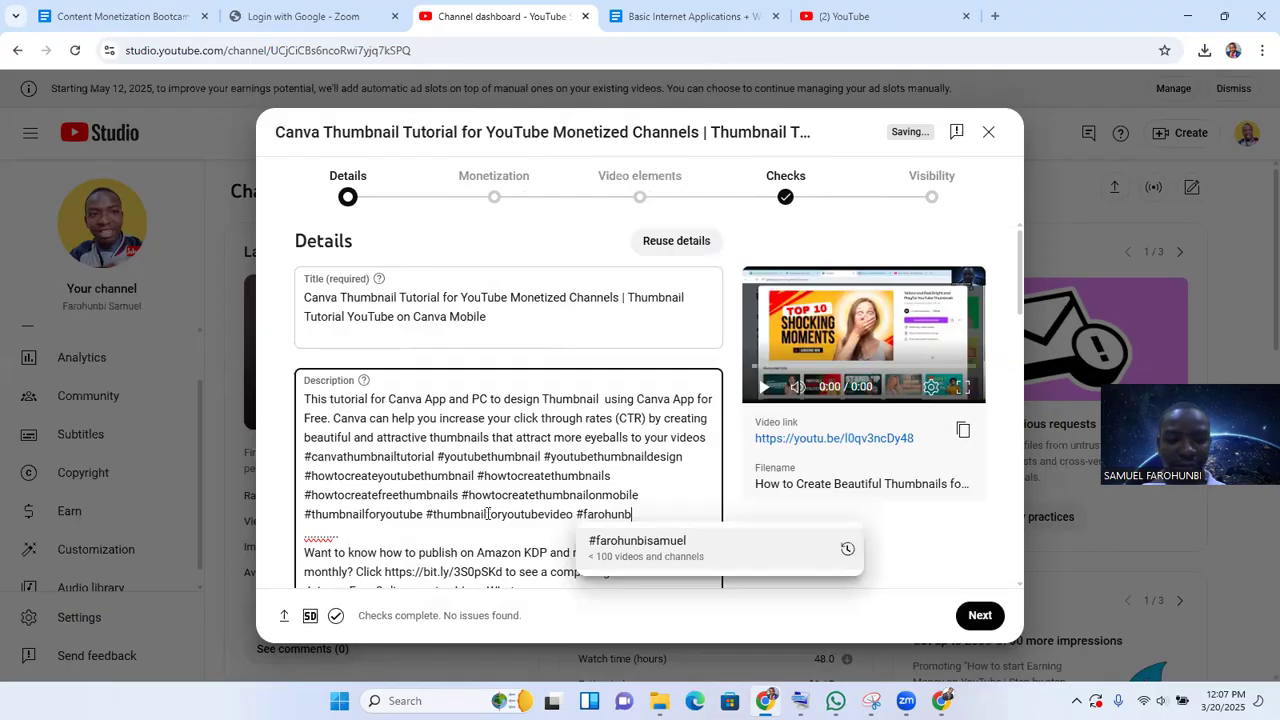
{"action": "left_click", "coordinate": [620, 541]}
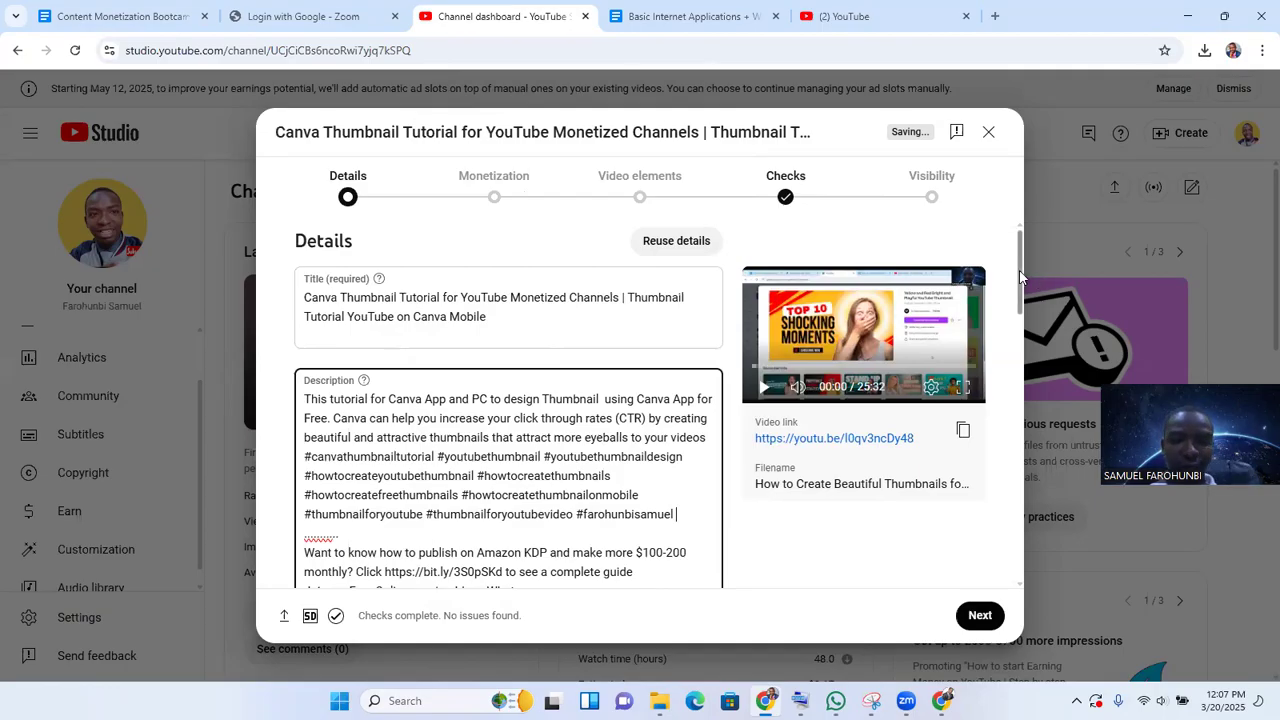
Step: Add the video to the "You Tube Monetization" playlist and review the audience setting in the video details
{"action": "left_click_drag", "start_coordinate": [1022, 284], "coordinate": [1025, 469]}
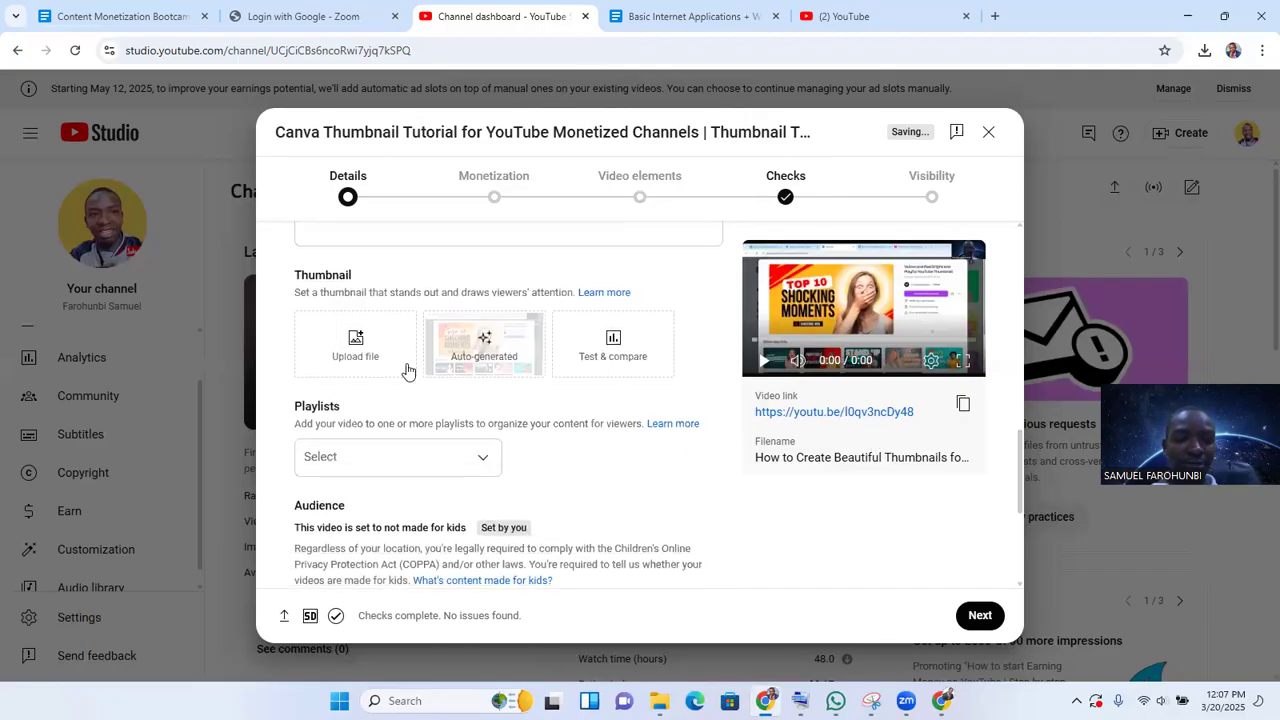
{"action": "left_click", "coordinate": [320, 470]}
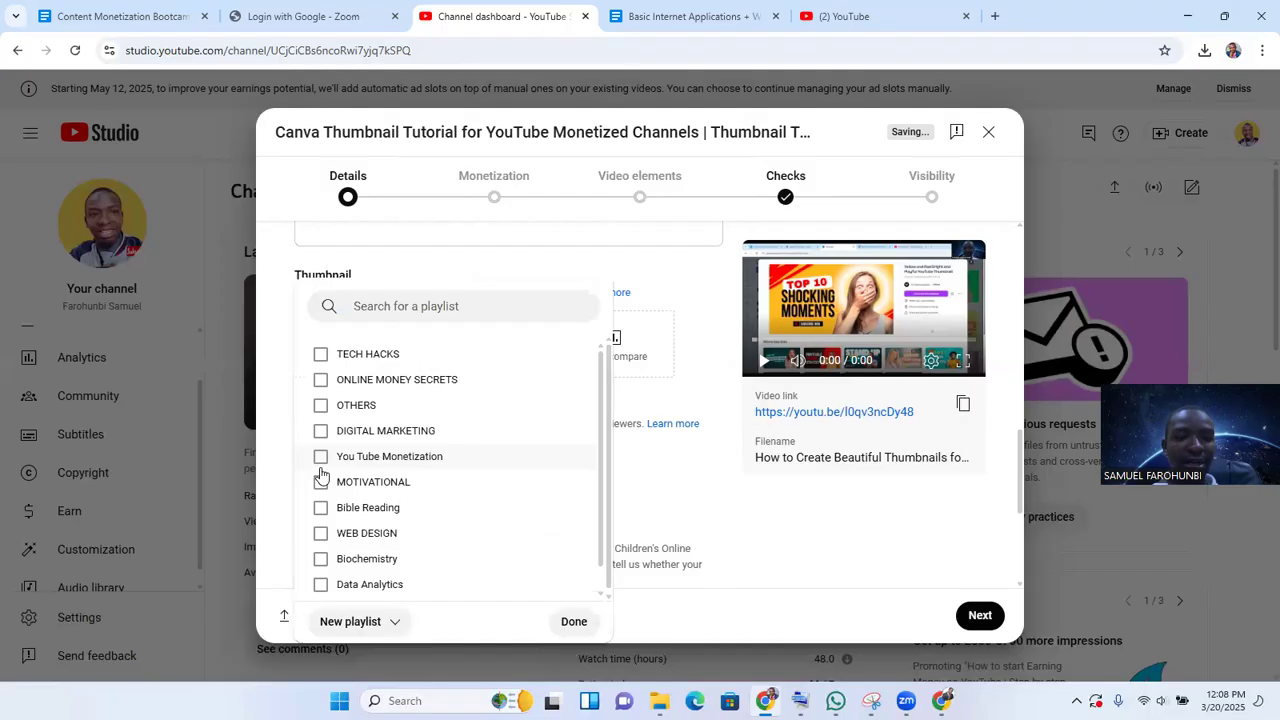
{"action": "left_click", "coordinate": [393, 460]}
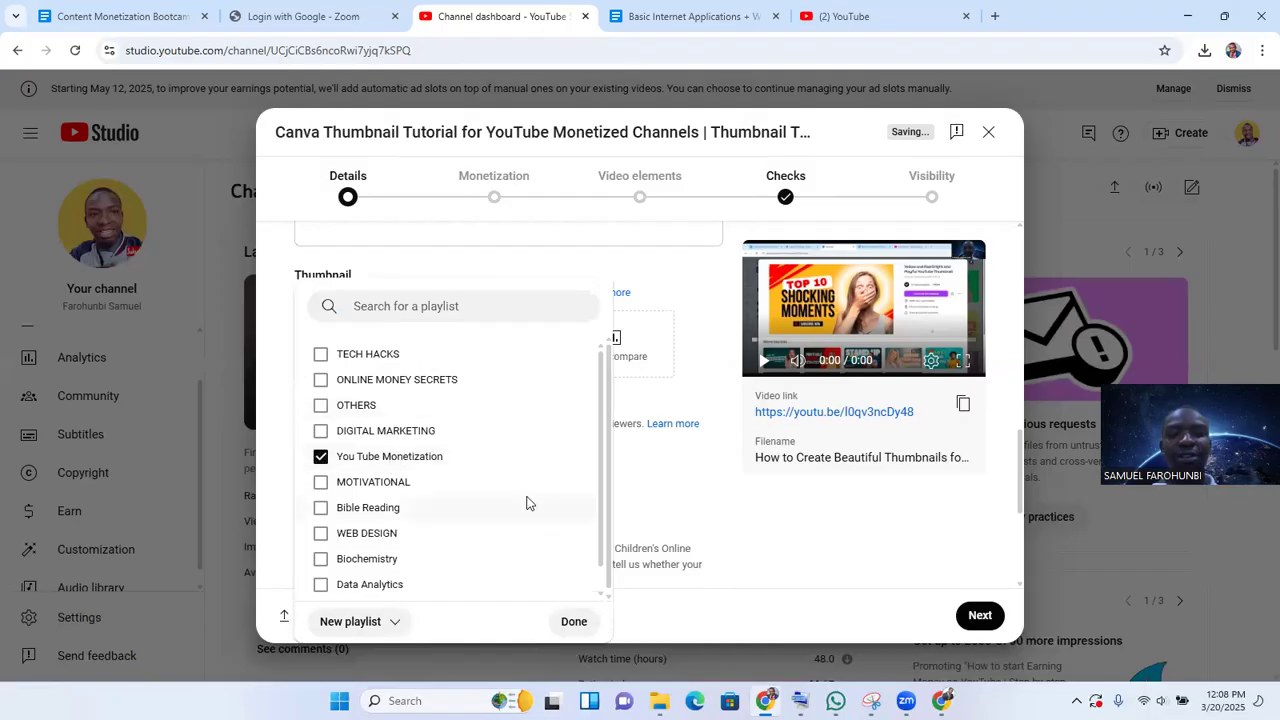
{"action": "left_click", "coordinate": [572, 623]}
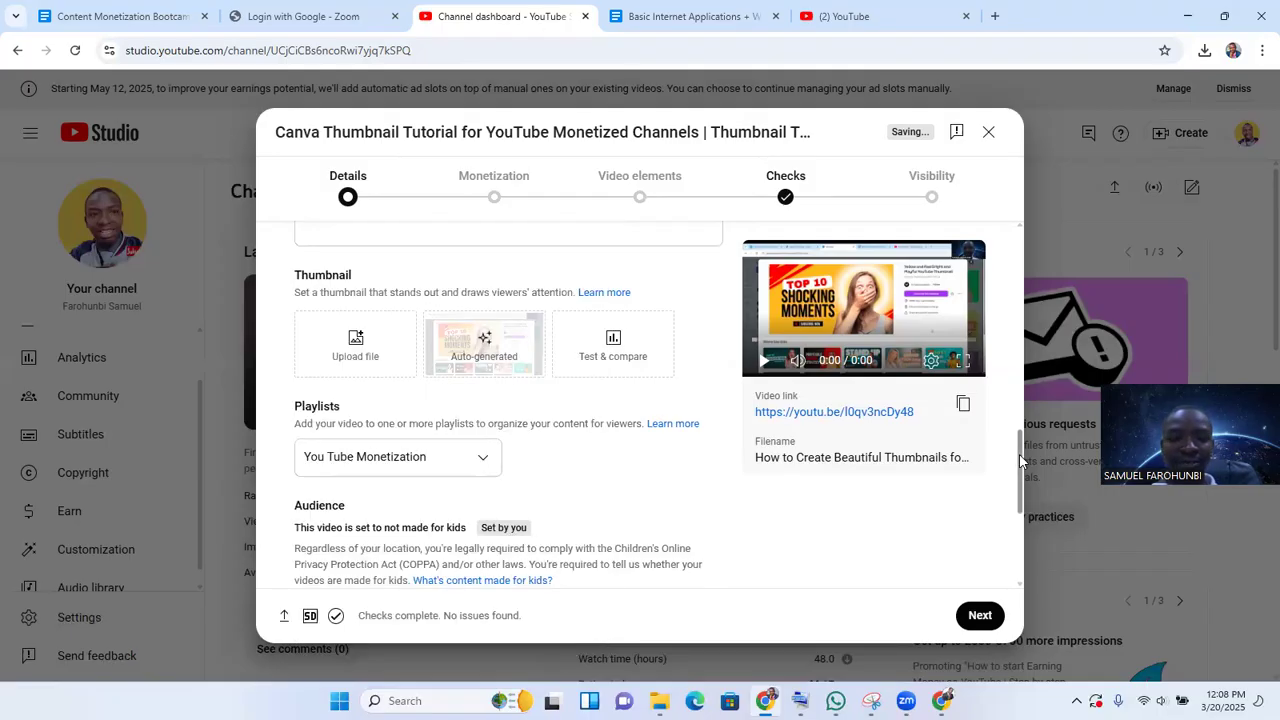
{"action": "scroll", "coordinate": [1012, 502], "scroll_direction": "down", "scroll_amount": 2}
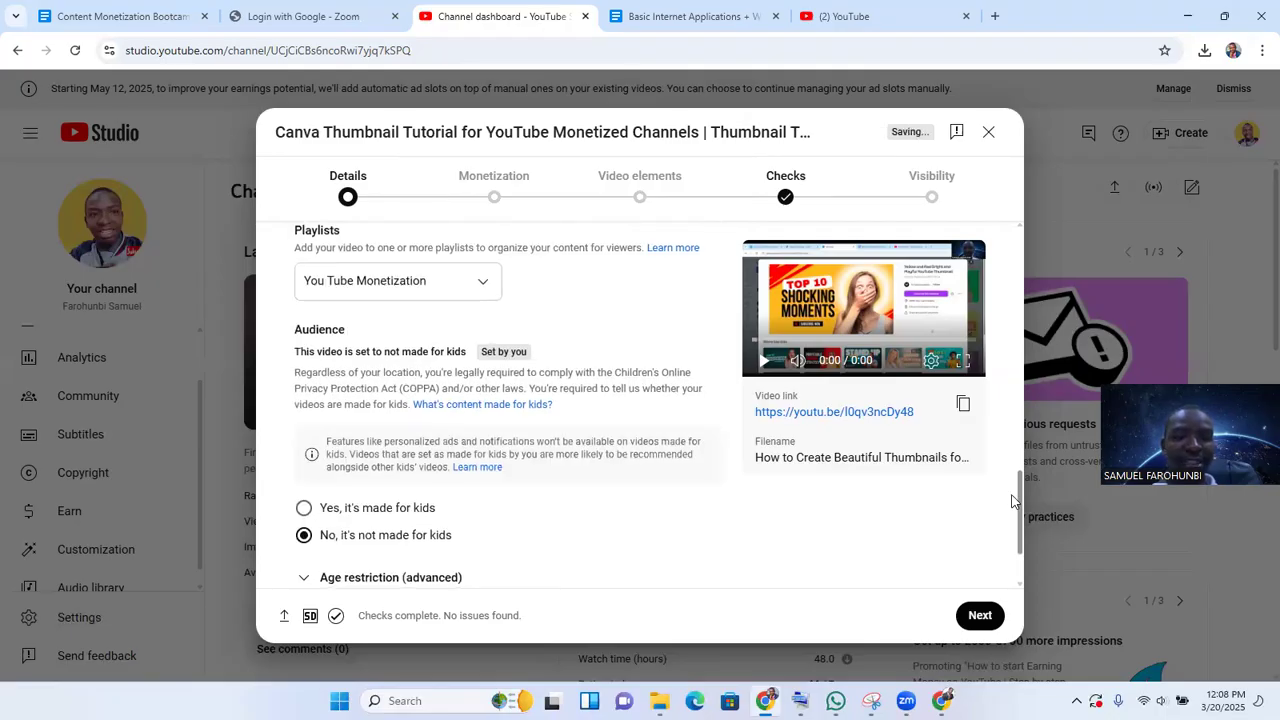
{"action": "scroll", "coordinate": [1012, 512], "scroll_direction": "down", "scroll_amount": 1}
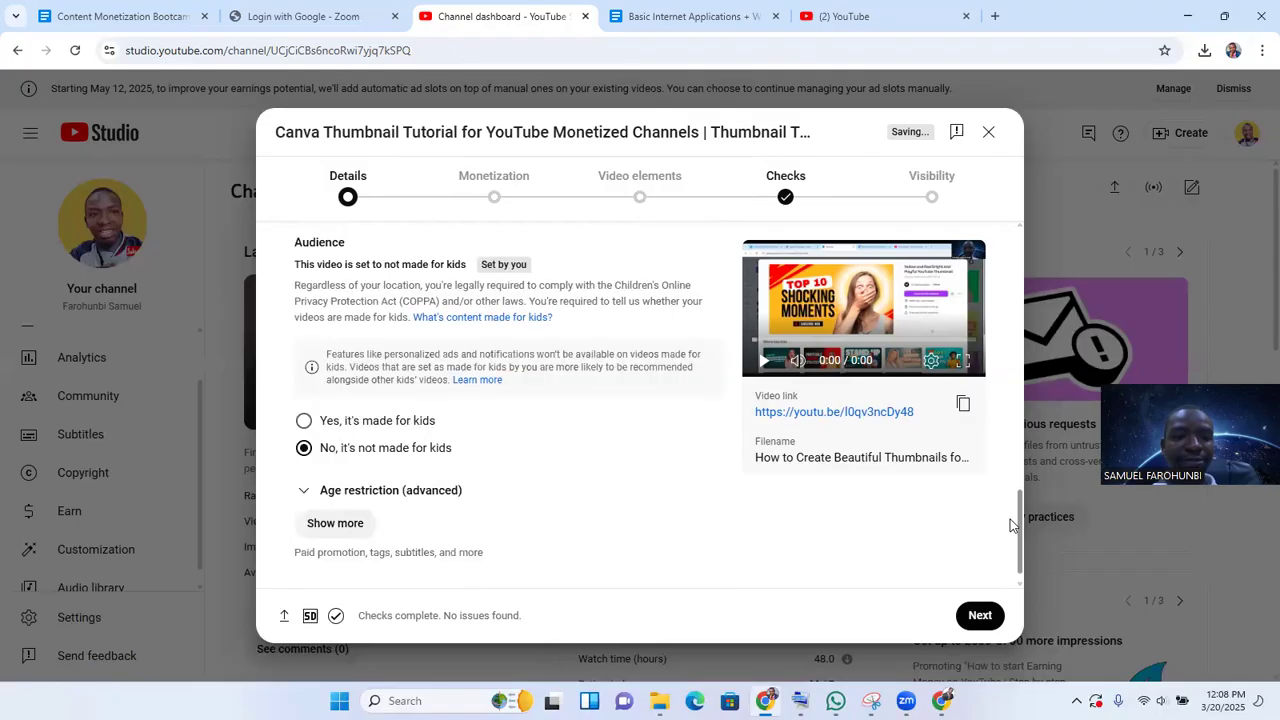
{"action": "scroll", "coordinate": [1012, 525], "scroll_direction": "down", "scroll_amount": 1}
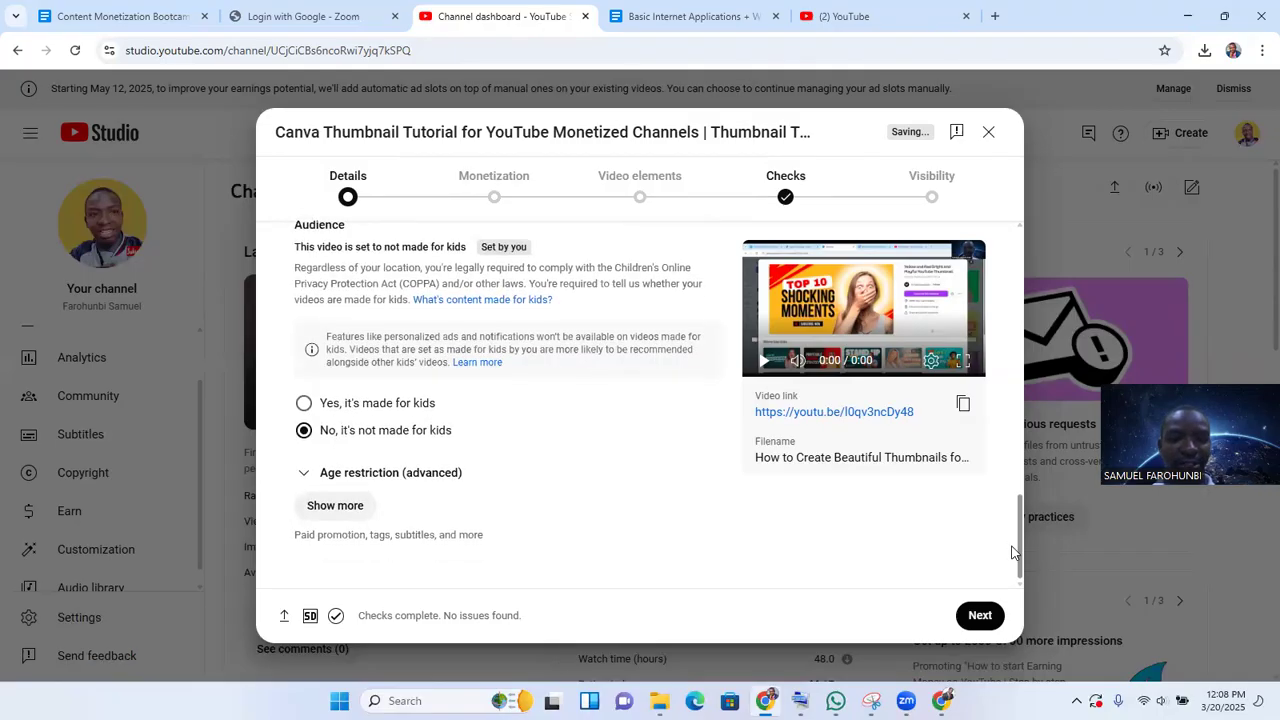
{"action": "scroll", "coordinate": [1009, 480], "scroll_direction": "up", "scroll_amount": 3}
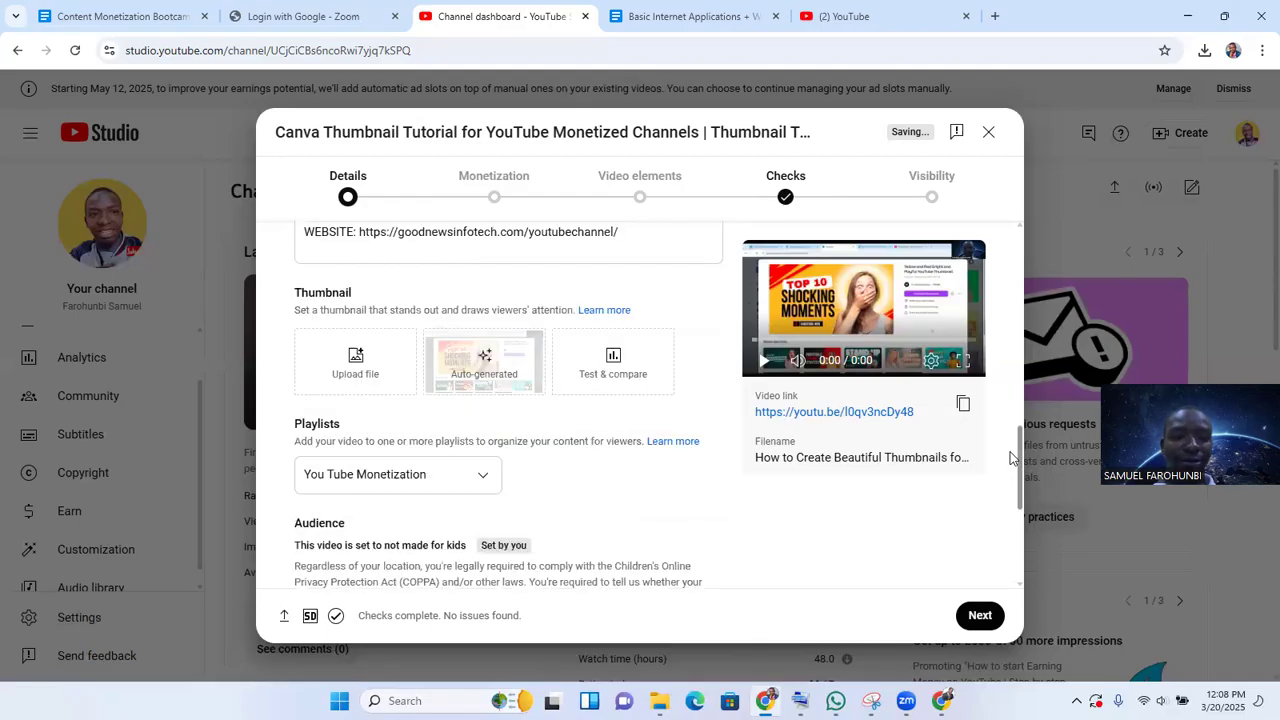
{"action": "scroll", "coordinate": [1010, 452], "scroll_direction": "up", "scroll_amount": 1}
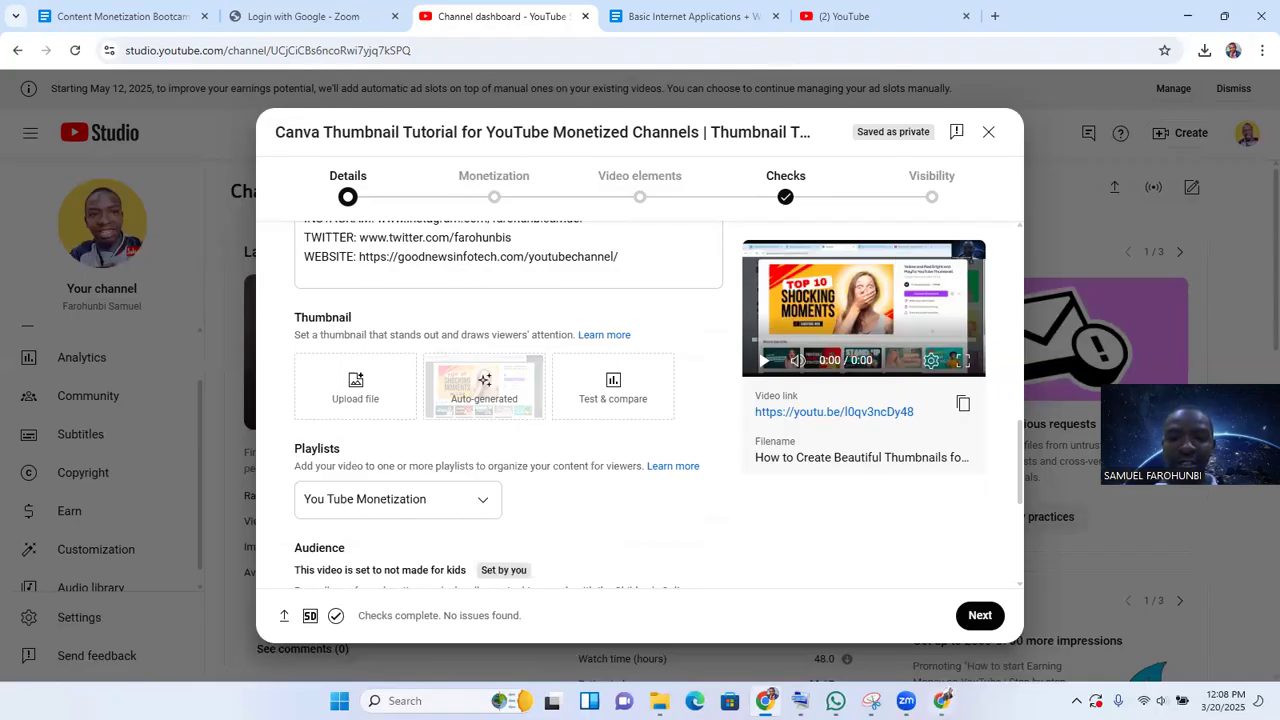
Step: Switch to Canva and open the YouTube Thumbnail (1280 × 720 px) templates
{"action": "key", "text": "alt+Tab"}
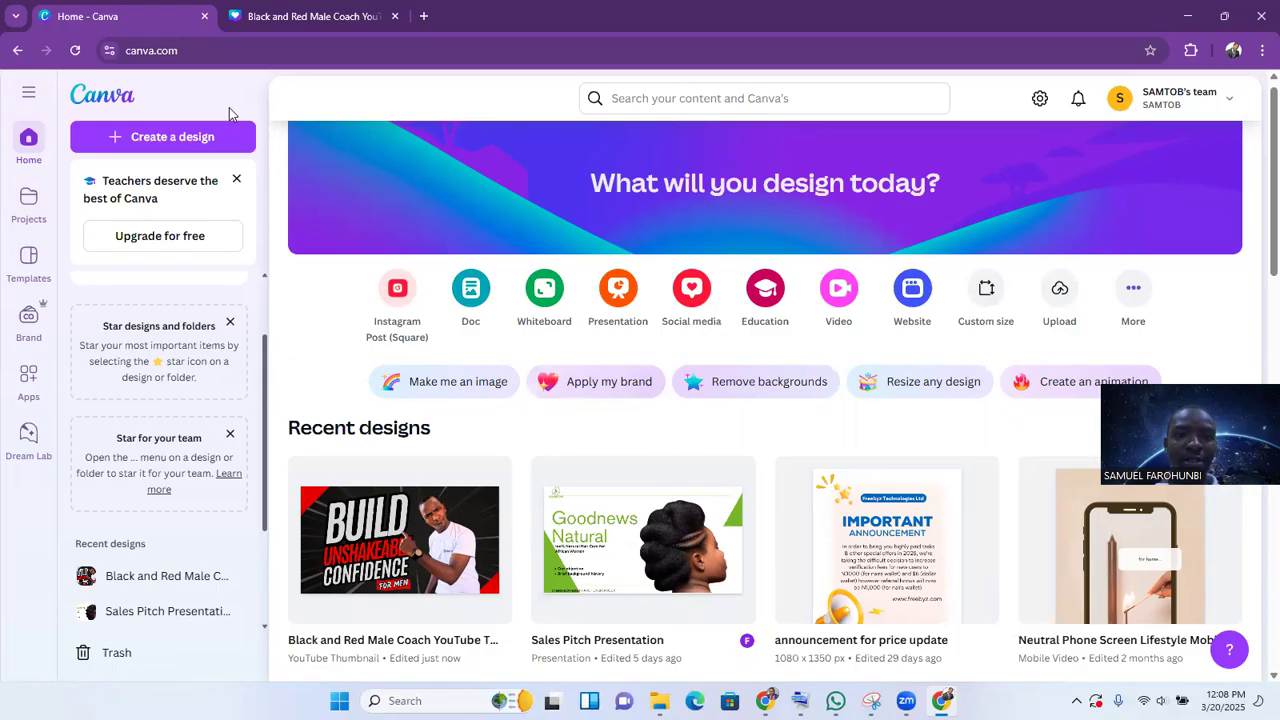
{"action": "left_click", "coordinate": [614, 100]}
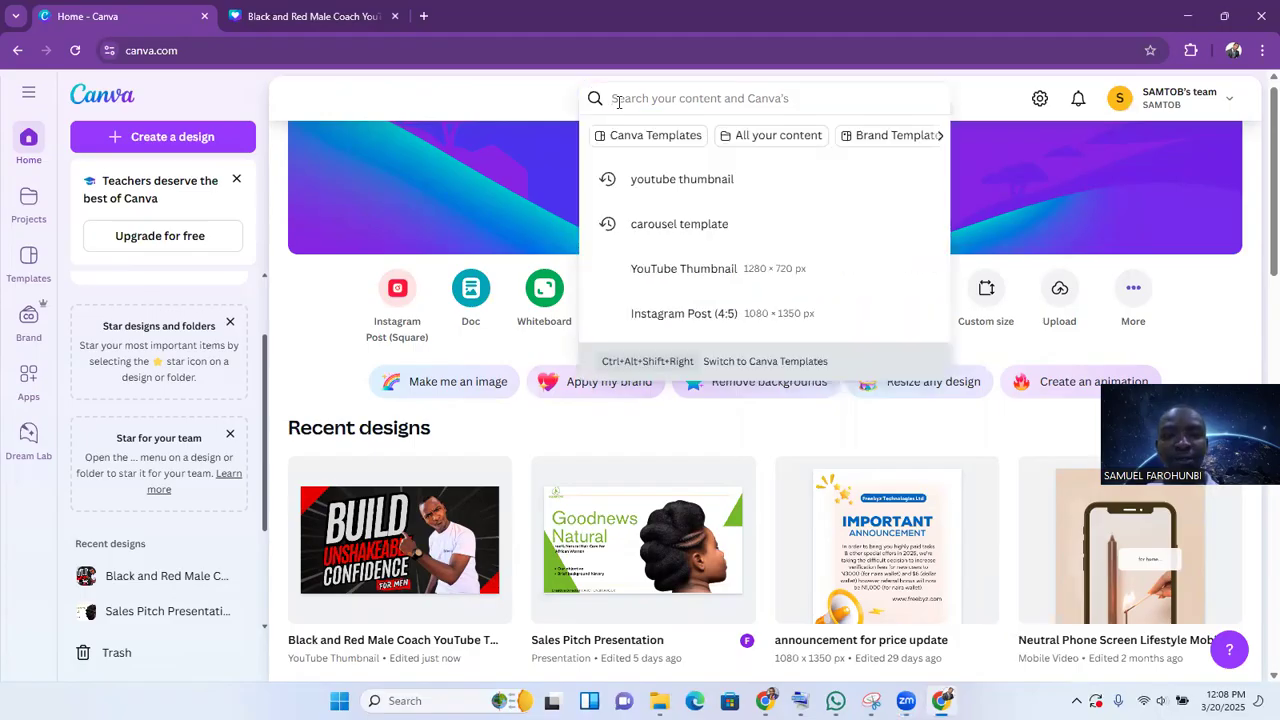
{"action": "left_click", "coordinate": [655, 270]}
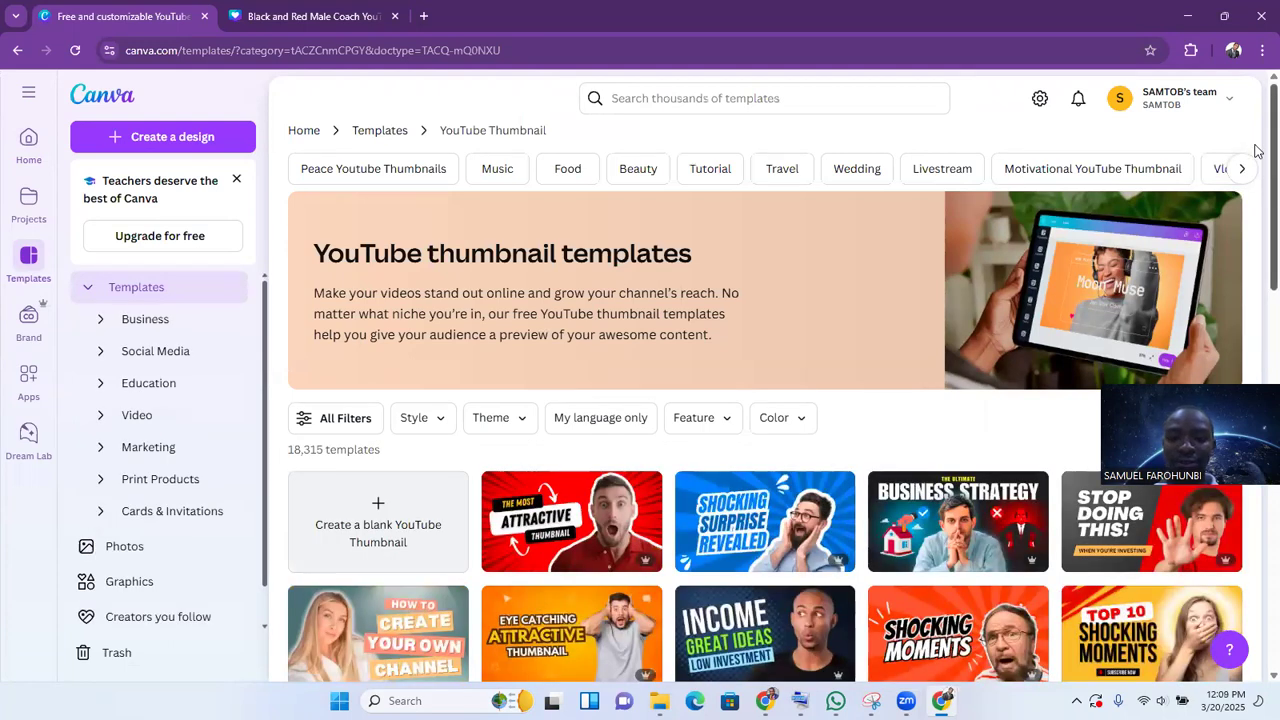
Step: Look through the YouTube thumbnail templates for a design that suits the video
{"action": "scroll", "coordinate": [1258, 185], "scroll_direction": "down", "scroll_amount": 1}
{"action": "scroll", "coordinate": [1258, 220], "scroll_direction": "down", "scroll_amount": 1}
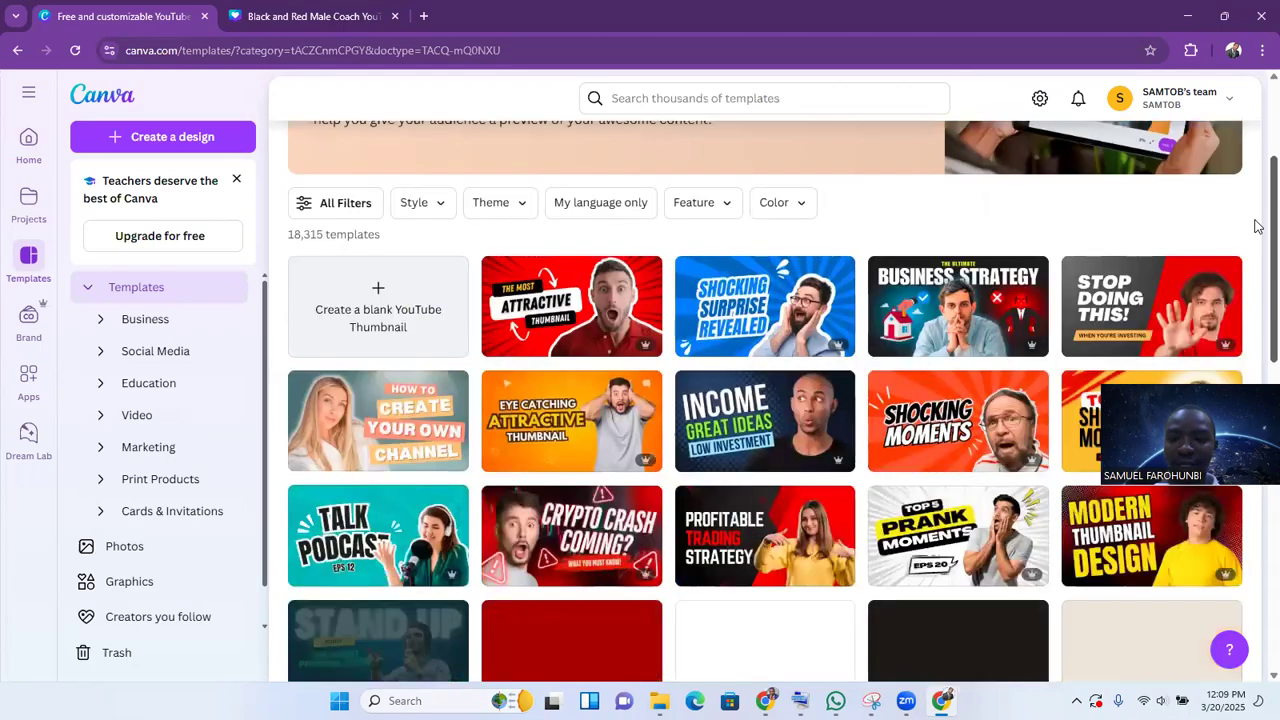
{"action": "scroll", "coordinate": [1258, 270], "scroll_direction": "down", "scroll_amount": 1}
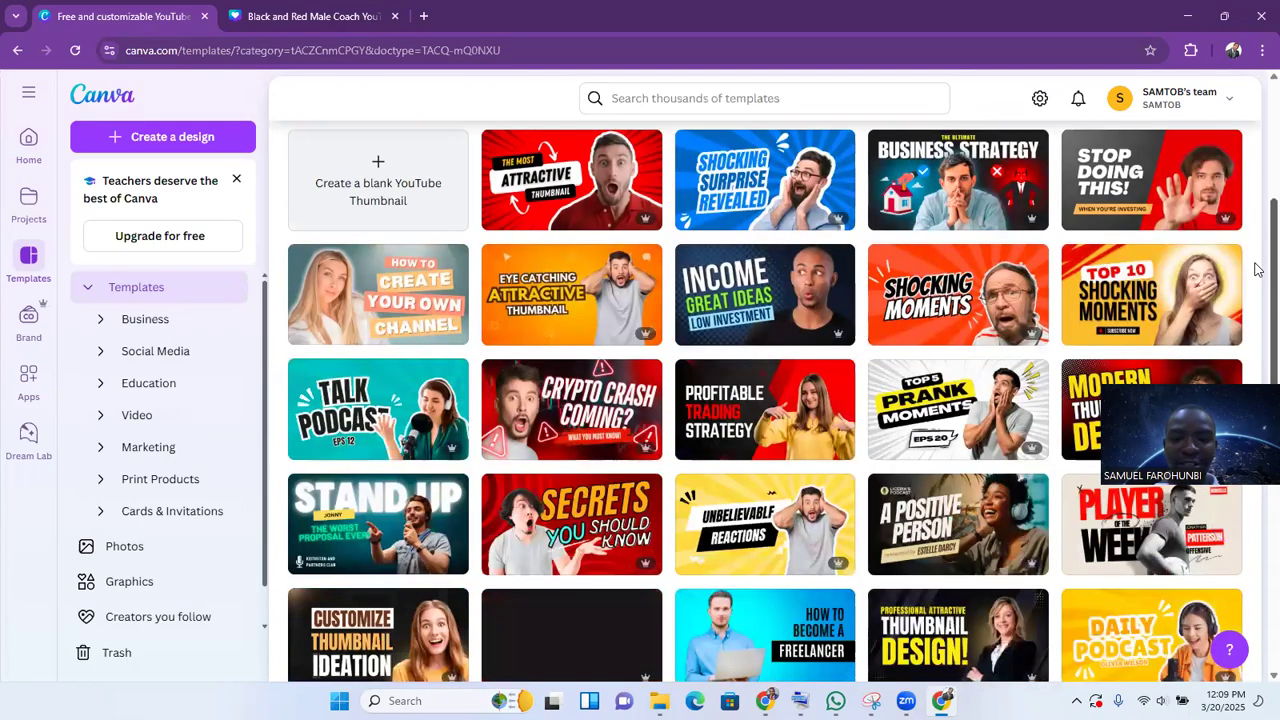
{"action": "scroll", "coordinate": [1258, 295], "scroll_direction": "down", "scroll_amount": 1}
{"action": "scroll", "coordinate": [1258, 301], "scroll_direction": "down", "scroll_amount": 1}
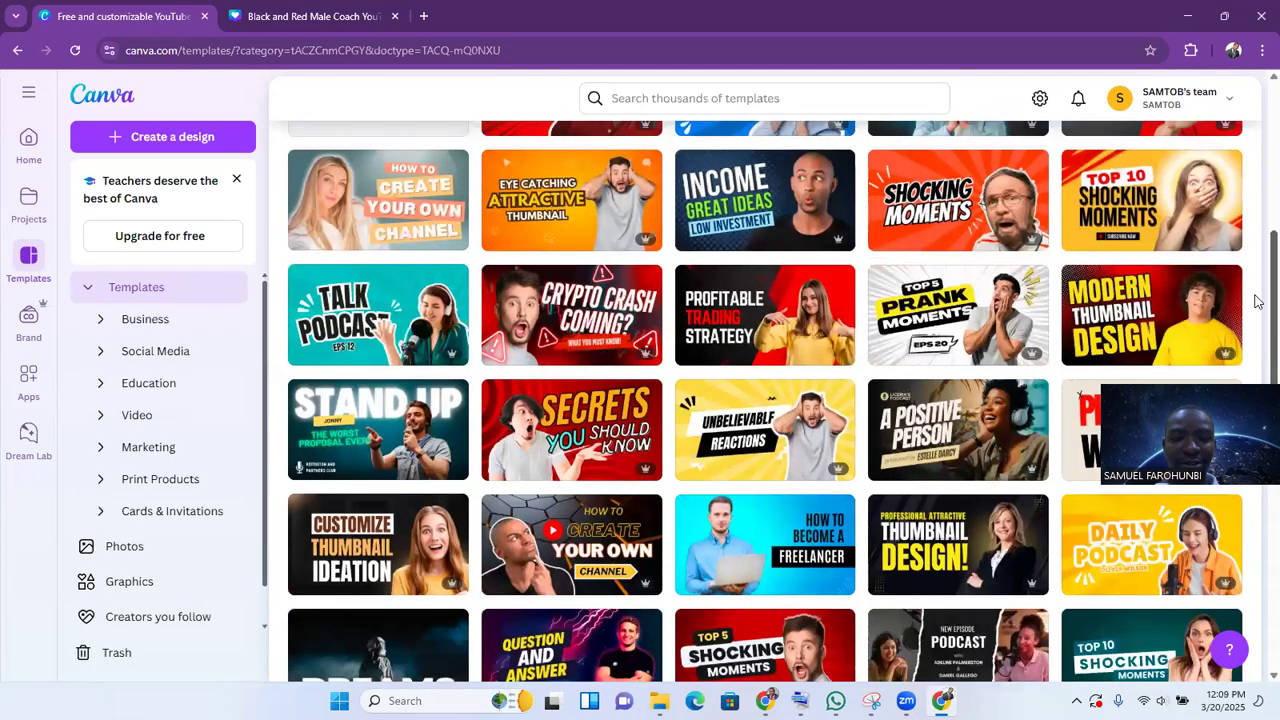
{"action": "scroll", "coordinate": [1258, 338], "scroll_direction": "down", "scroll_amount": 1}
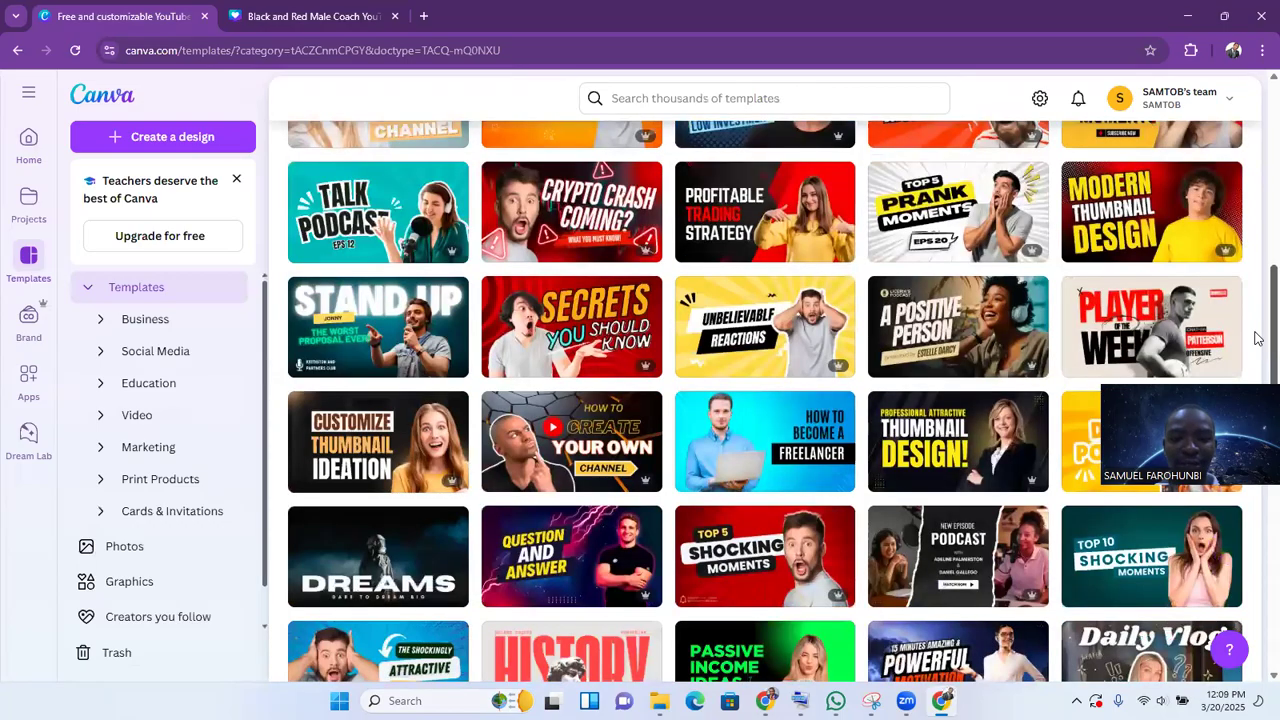
{"action": "scroll", "coordinate": [1258, 338], "scroll_direction": "down", "scroll_amount": 1}
{"action": "scroll", "coordinate": [1258, 338], "scroll_direction": "down", "scroll_amount": 1}
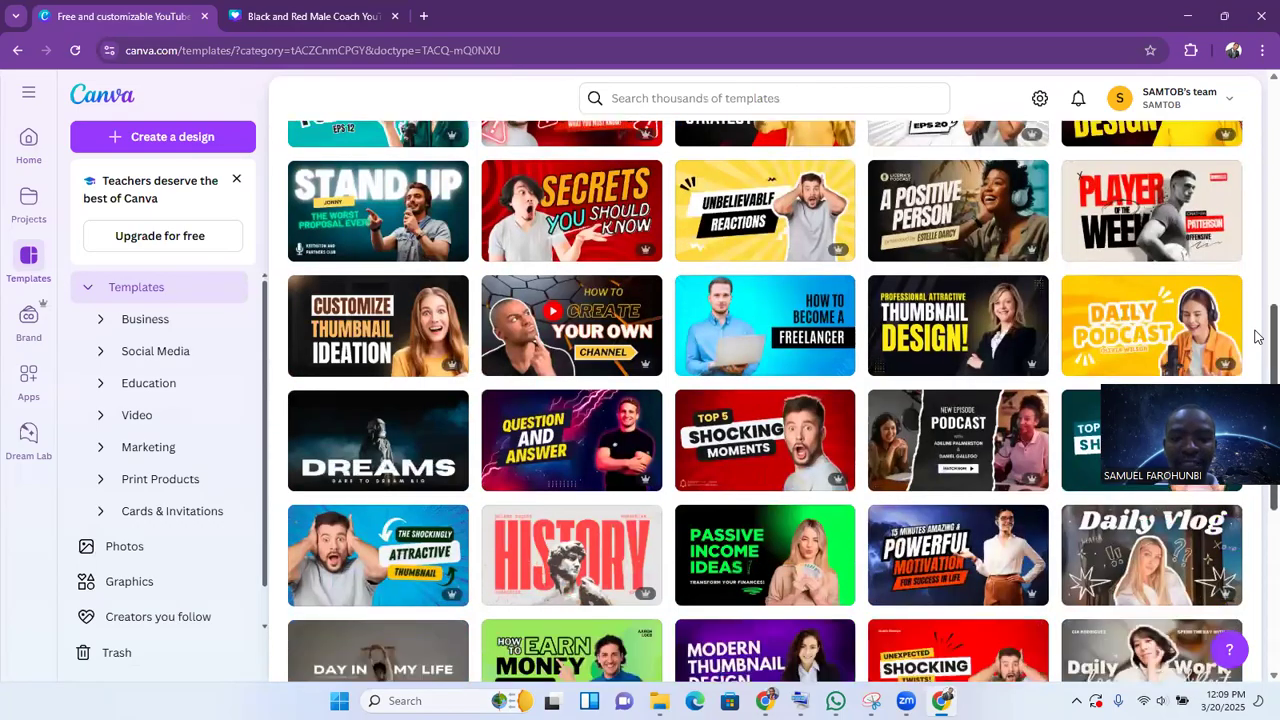
{"action": "scroll", "coordinate": [1258, 338], "scroll_direction": "down", "scroll_amount": 1}
{"action": "scroll", "coordinate": [1258, 338], "scroll_direction": "down", "scroll_amount": 1}
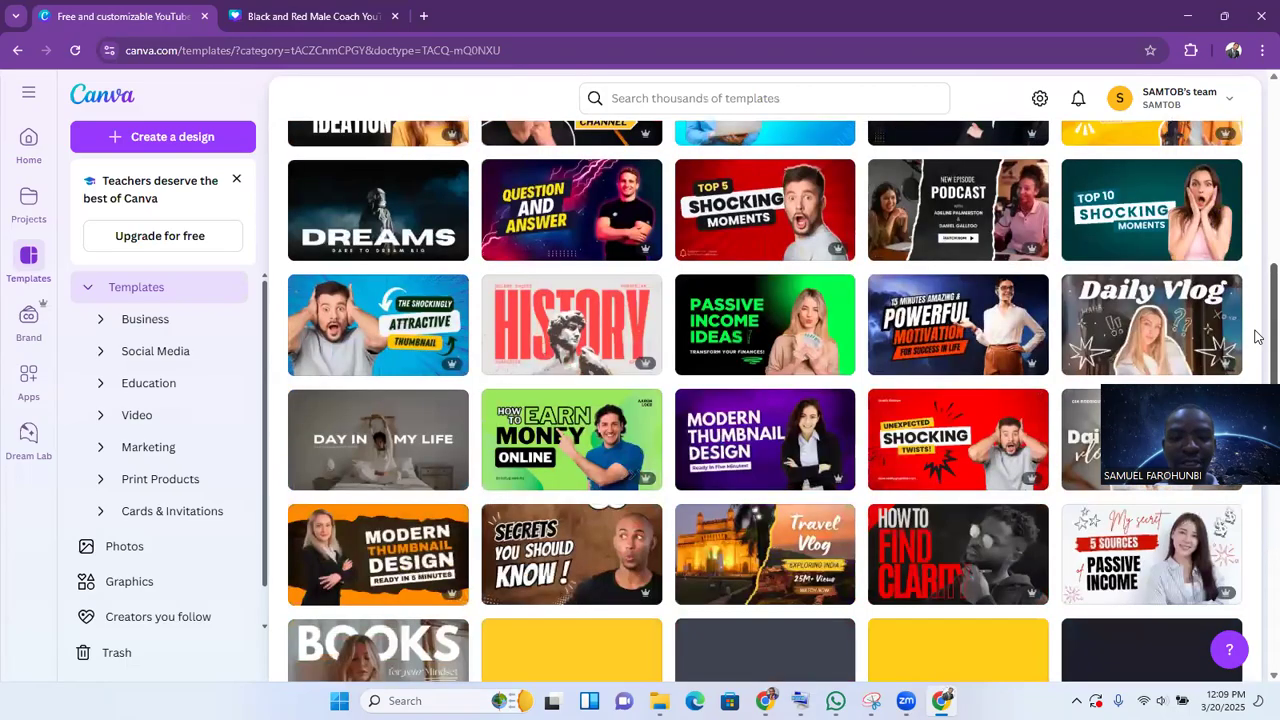
{"action": "scroll", "coordinate": [1258, 338], "scroll_direction": "down", "scroll_amount": 1}
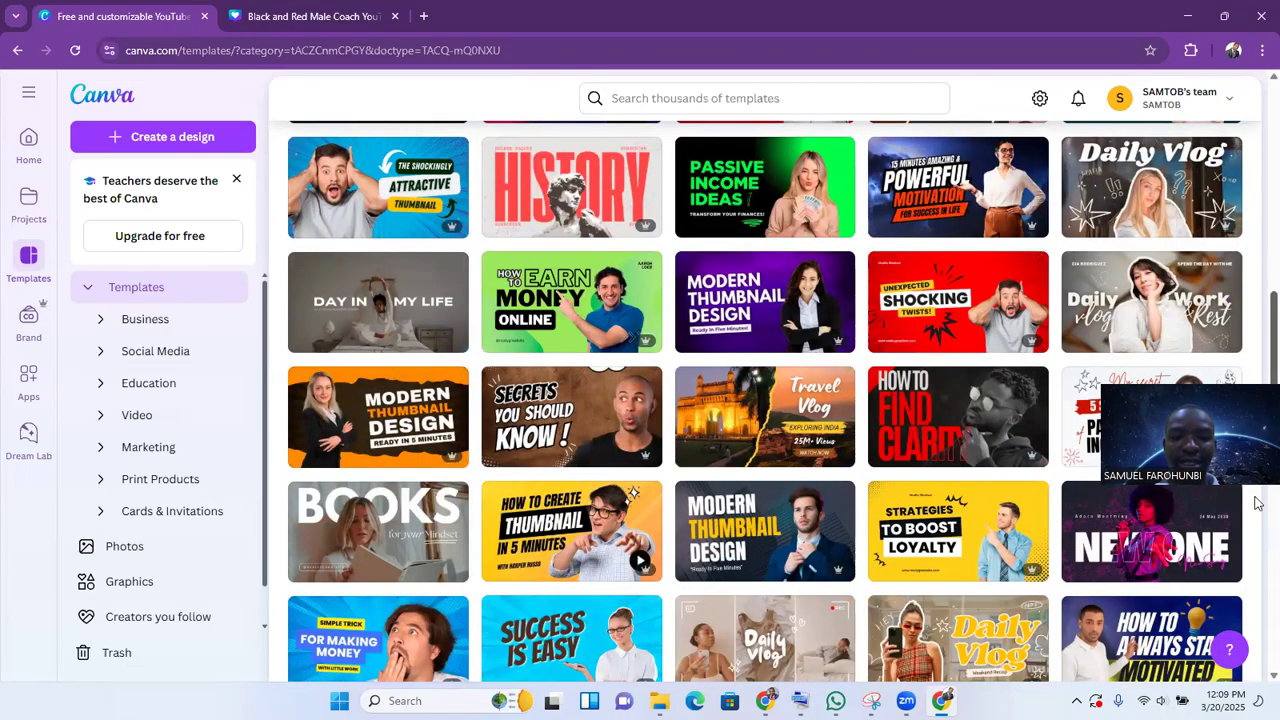
{"action": "scroll", "coordinate": [1258, 510], "scroll_direction": "down", "scroll_amount": 1}
{"action": "scroll", "coordinate": [1258, 524], "scroll_direction": "down", "scroll_amount": 1}
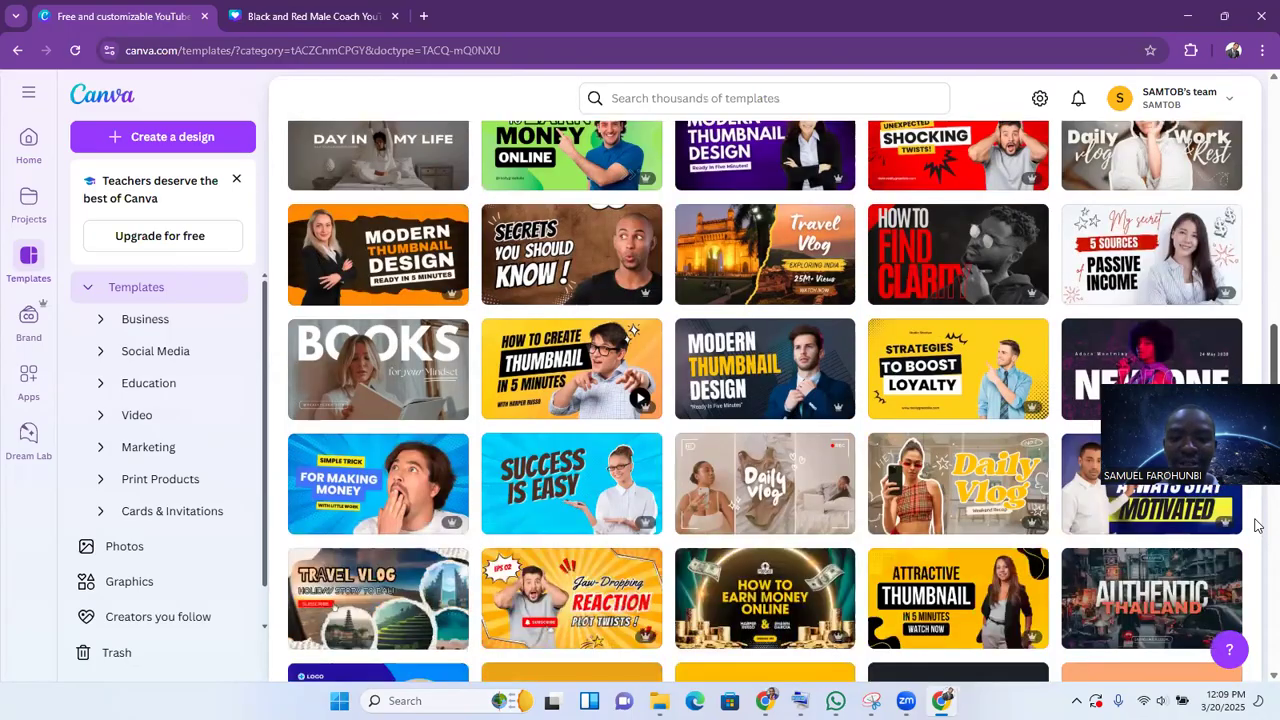
{"action": "scroll", "coordinate": [1257, 545], "scroll_direction": "down", "scroll_amount": 1}
{"action": "scroll", "coordinate": [1258, 575], "scroll_direction": "down", "scroll_amount": 1}
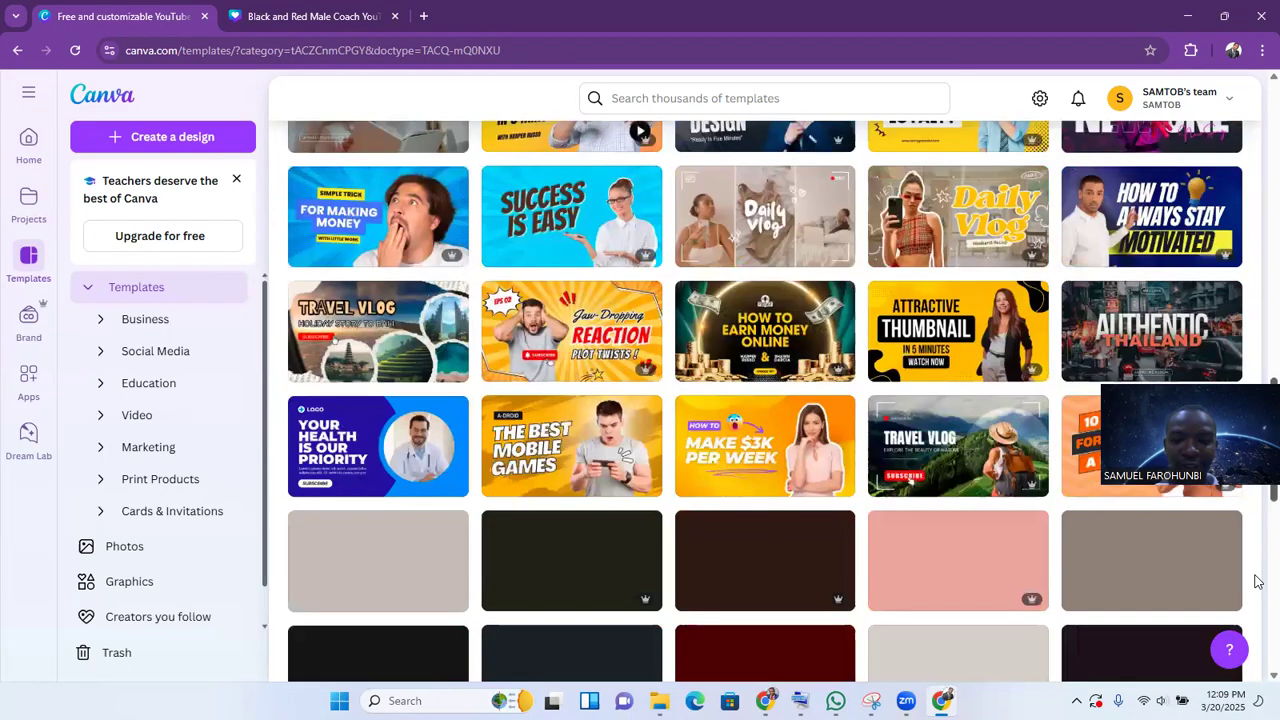
{"action": "scroll", "coordinate": [1258, 590], "scroll_direction": "down", "scroll_amount": 1}
{"action": "scroll", "coordinate": [1258, 613], "scroll_direction": "down", "scroll_amount": 1}
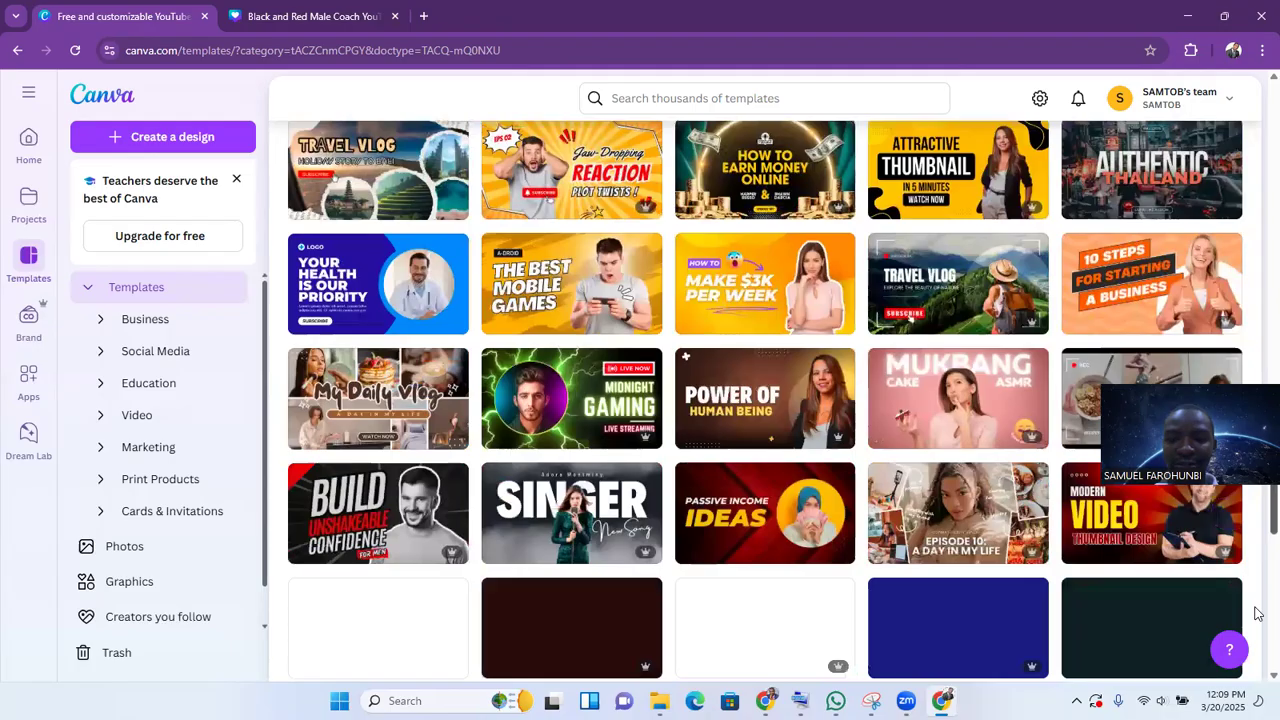
{"action": "scroll", "coordinate": [1258, 642], "scroll_direction": "down", "scroll_amount": 1}
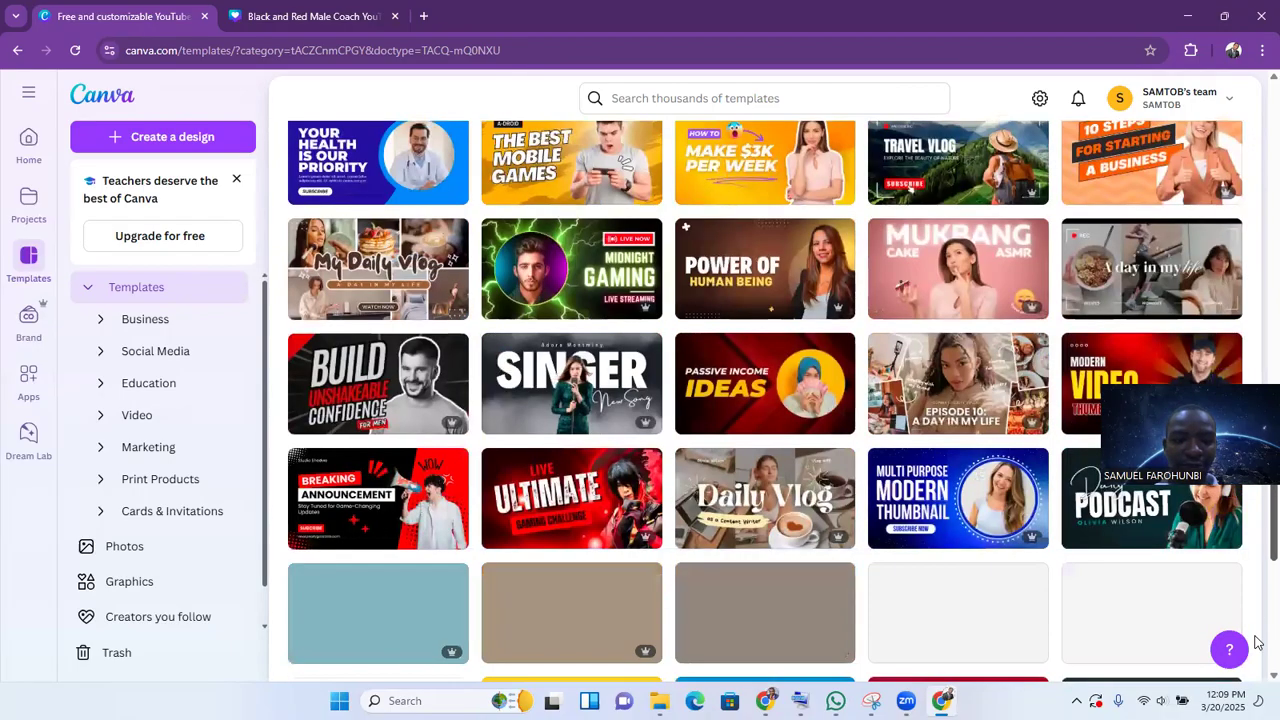
{"action": "scroll", "coordinate": [1258, 660], "scroll_direction": "down", "scroll_amount": 1}
{"action": "scroll", "coordinate": [1258, 667], "scroll_direction": "down", "scroll_amount": 1}
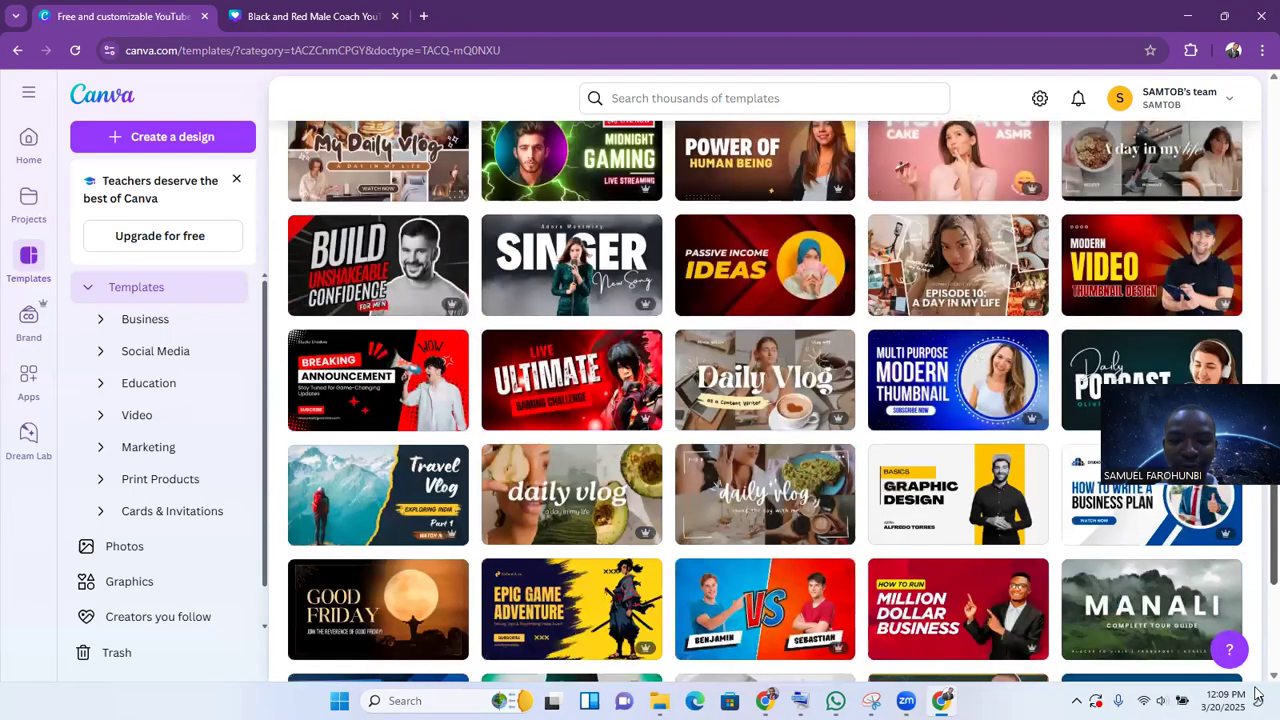
{"action": "scroll", "coordinate": [1258, 690], "scroll_direction": "down", "scroll_amount": 1}
{"action": "scroll", "coordinate": [765, 400], "scroll_direction": "down", "scroll_amount": 1}
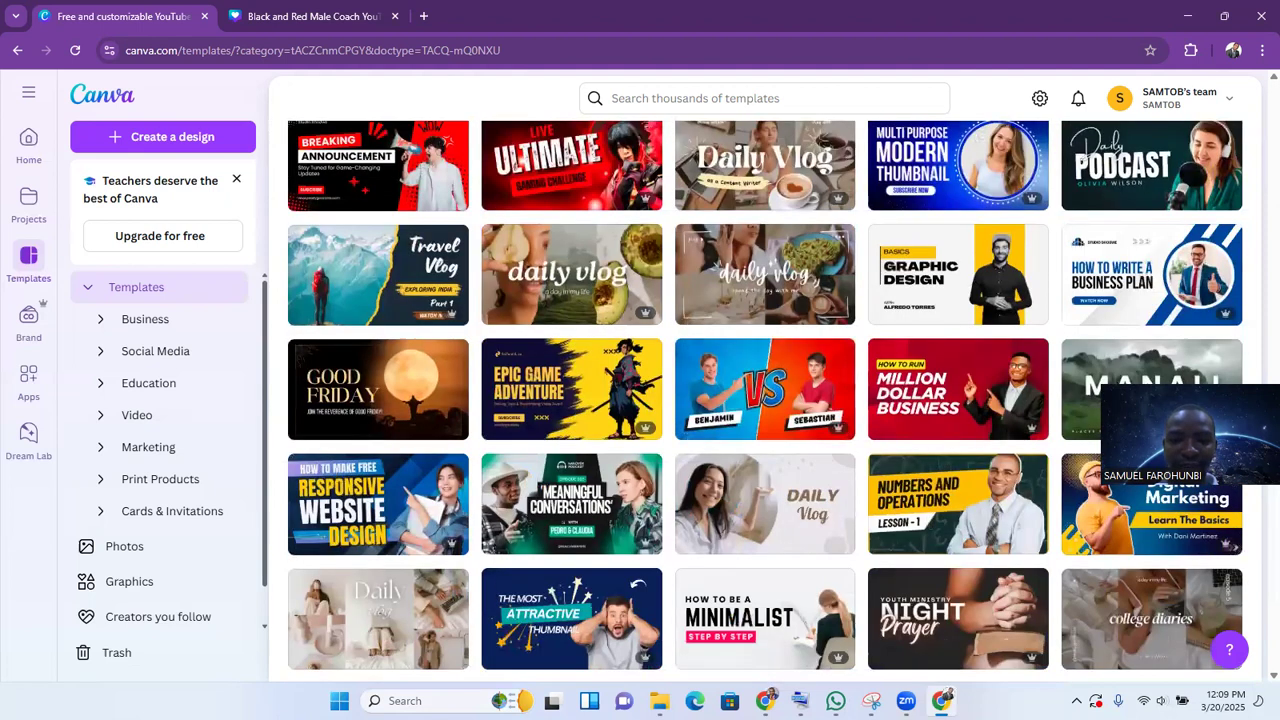
{"action": "scroll", "coordinate": [1258, 673], "scroll_direction": "down", "scroll_amount": 1}
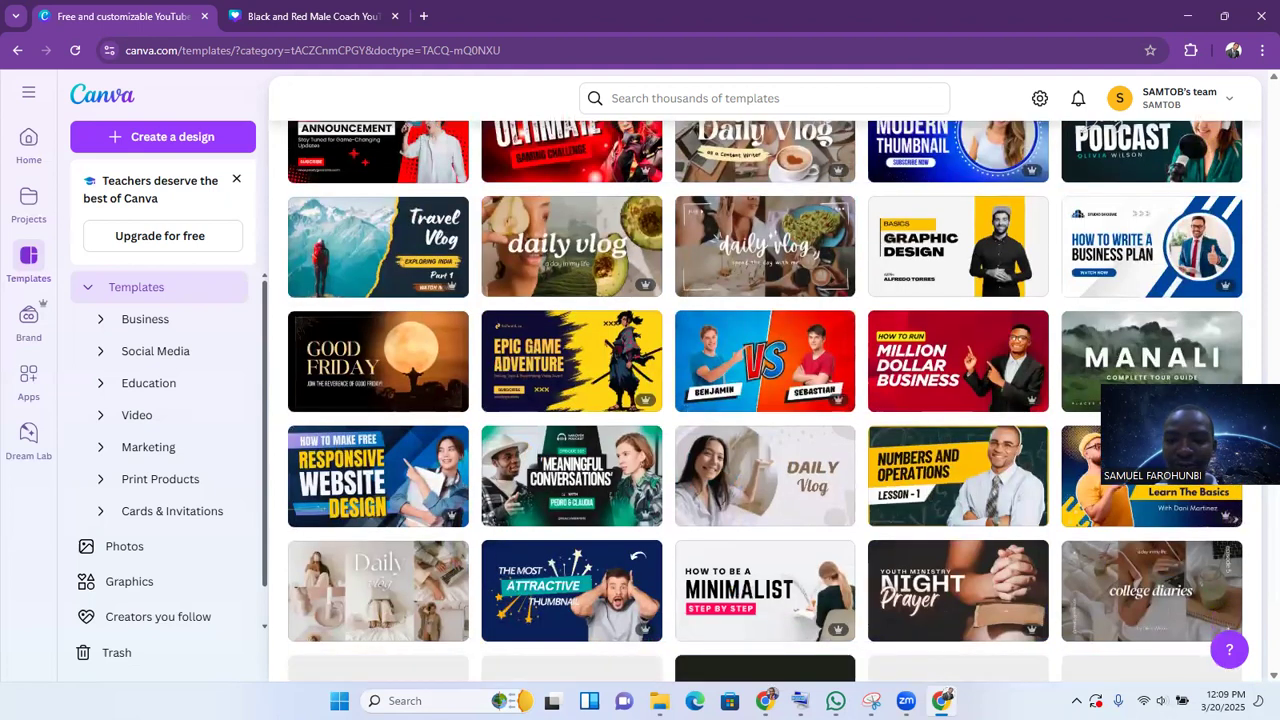
{"action": "scroll", "coordinate": [1258, 670], "scroll_direction": "up", "scroll_amount": 3}
{"action": "scroll", "coordinate": [1258, 640], "scroll_direction": "up", "scroll_amount": 2}
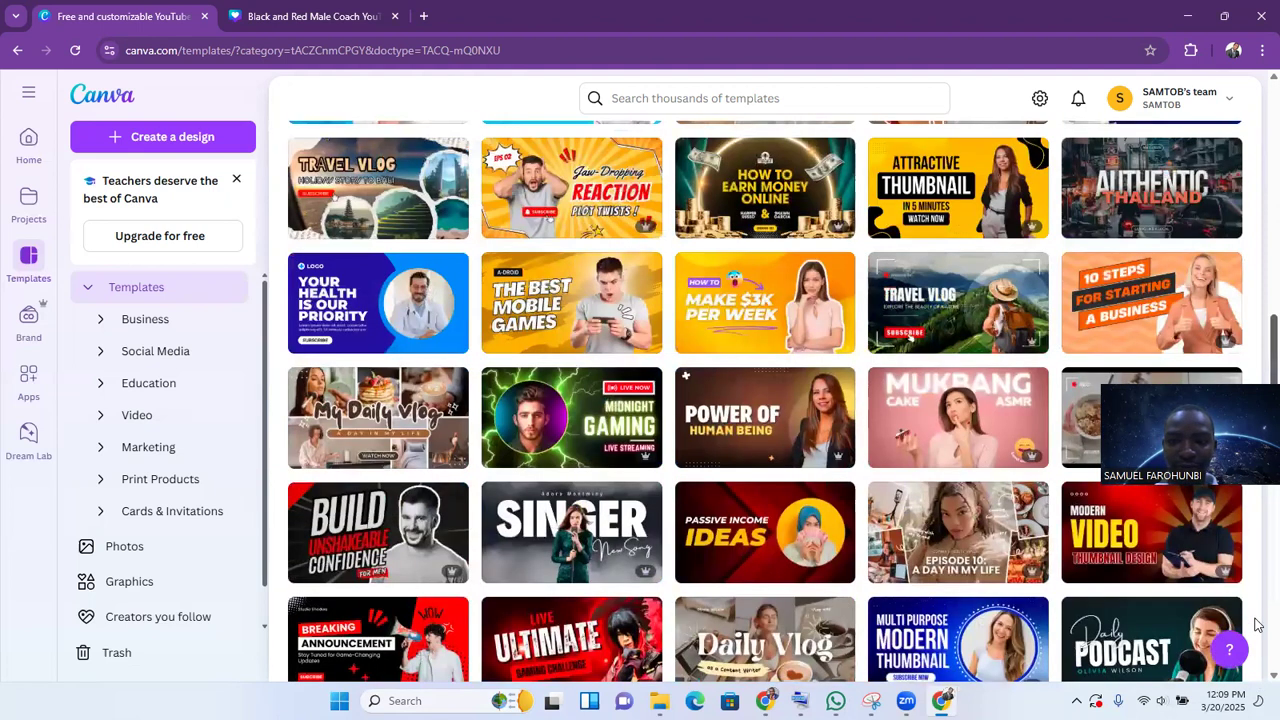
{"action": "scroll", "coordinate": [1258, 620], "scroll_direction": "up", "scroll_amount": 2}
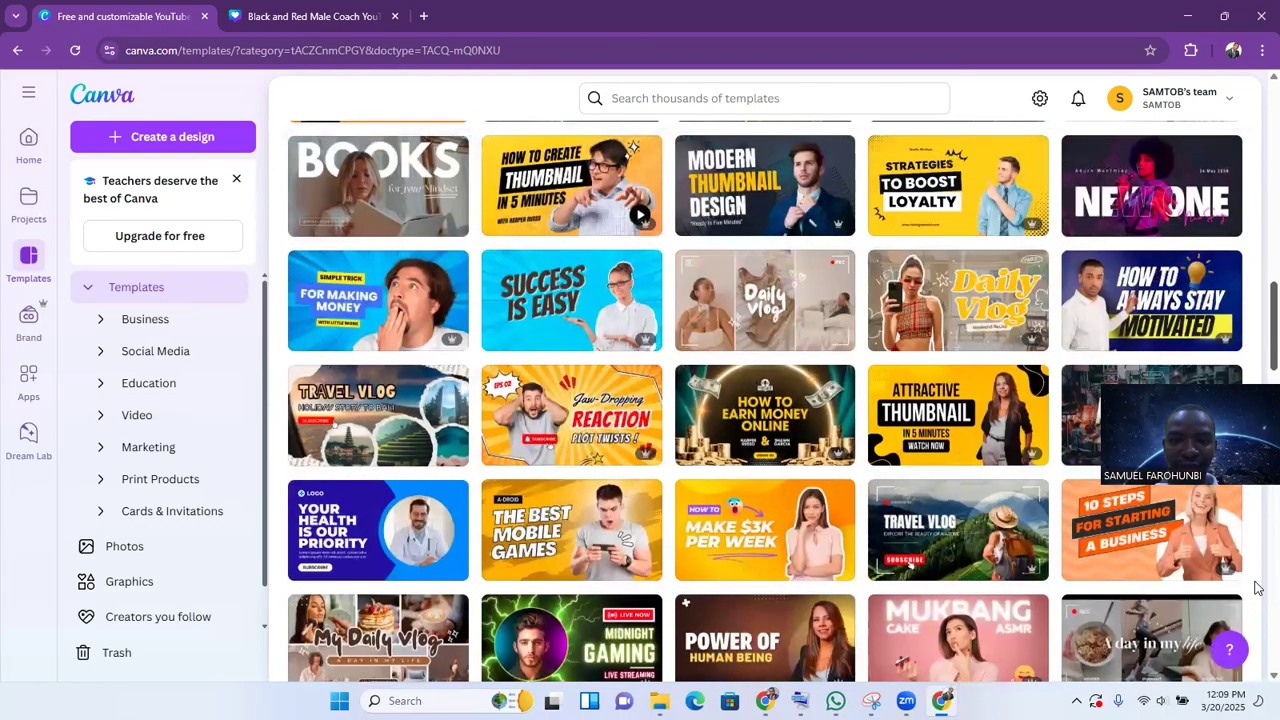
{"action": "scroll", "coordinate": [1257, 586], "scroll_direction": "up", "scroll_amount": 1}
{"action": "scroll", "coordinate": [1258, 565], "scroll_direction": "up", "scroll_amount": 1}
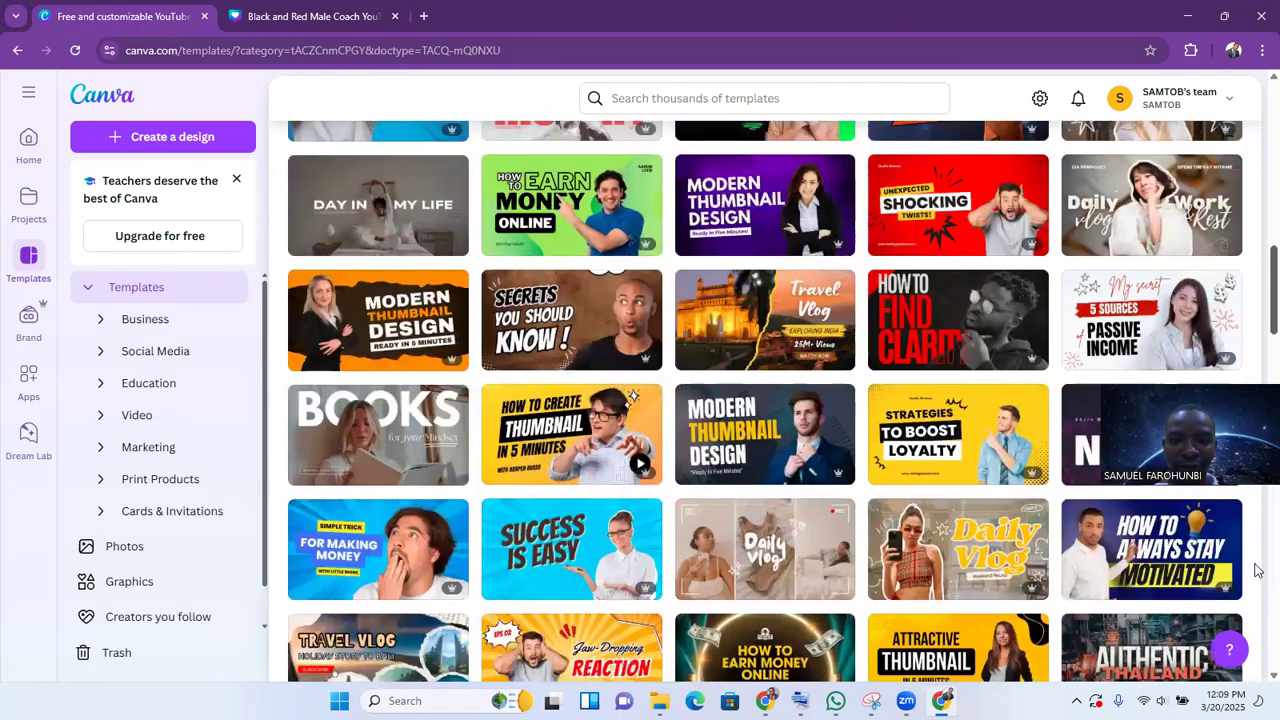
{"action": "scroll", "coordinate": [1258, 555], "scroll_direction": "up", "scroll_amount": 1}
{"action": "scroll", "coordinate": [1256, 535], "scroll_direction": "up", "scroll_amount": 1}
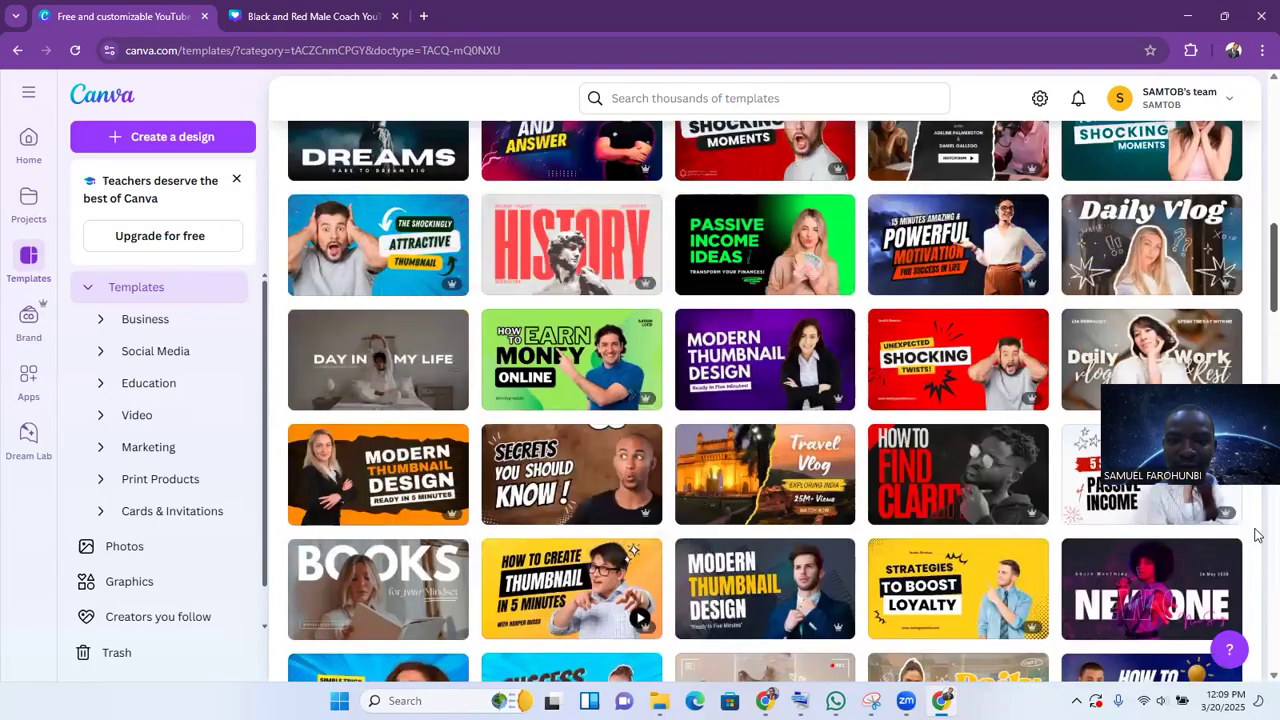
{"action": "scroll", "coordinate": [1257, 518], "scroll_direction": "up", "scroll_amount": 1}
{"action": "scroll", "coordinate": [1258, 502], "scroll_direction": "up", "scroll_amount": 1}
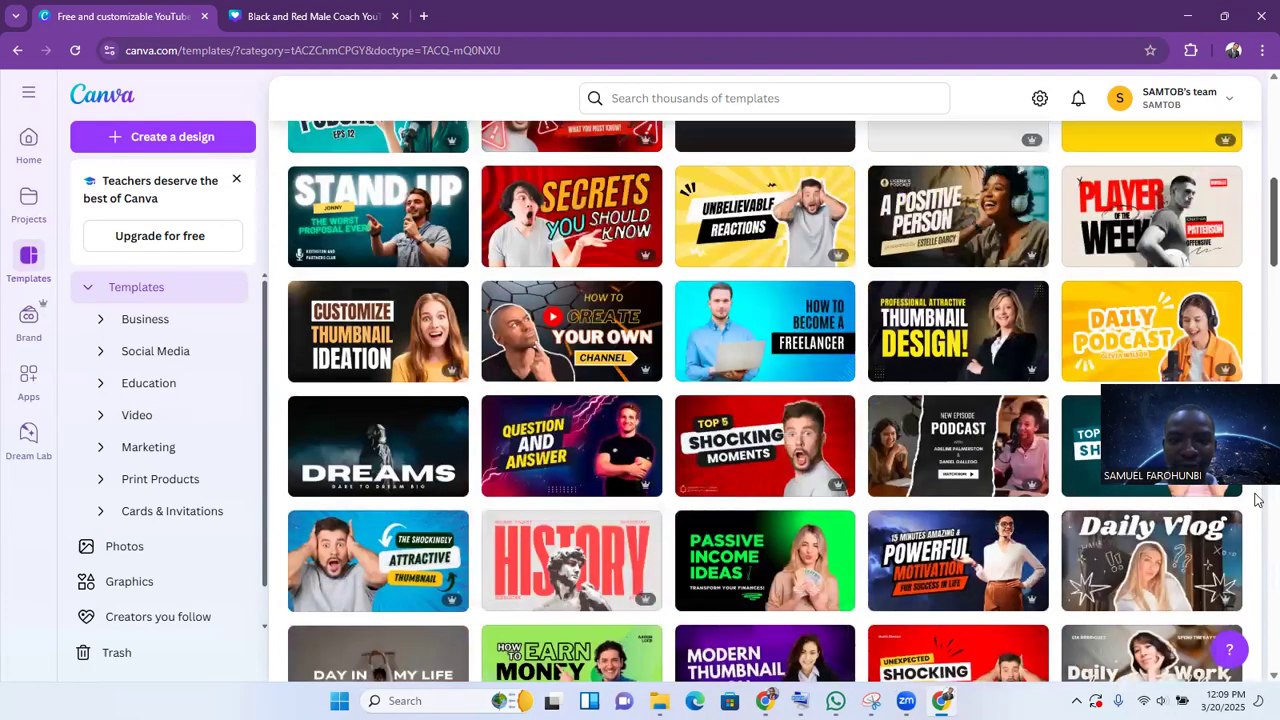
{"action": "scroll", "coordinate": [1257, 500], "scroll_direction": "up", "scroll_amount": 1}
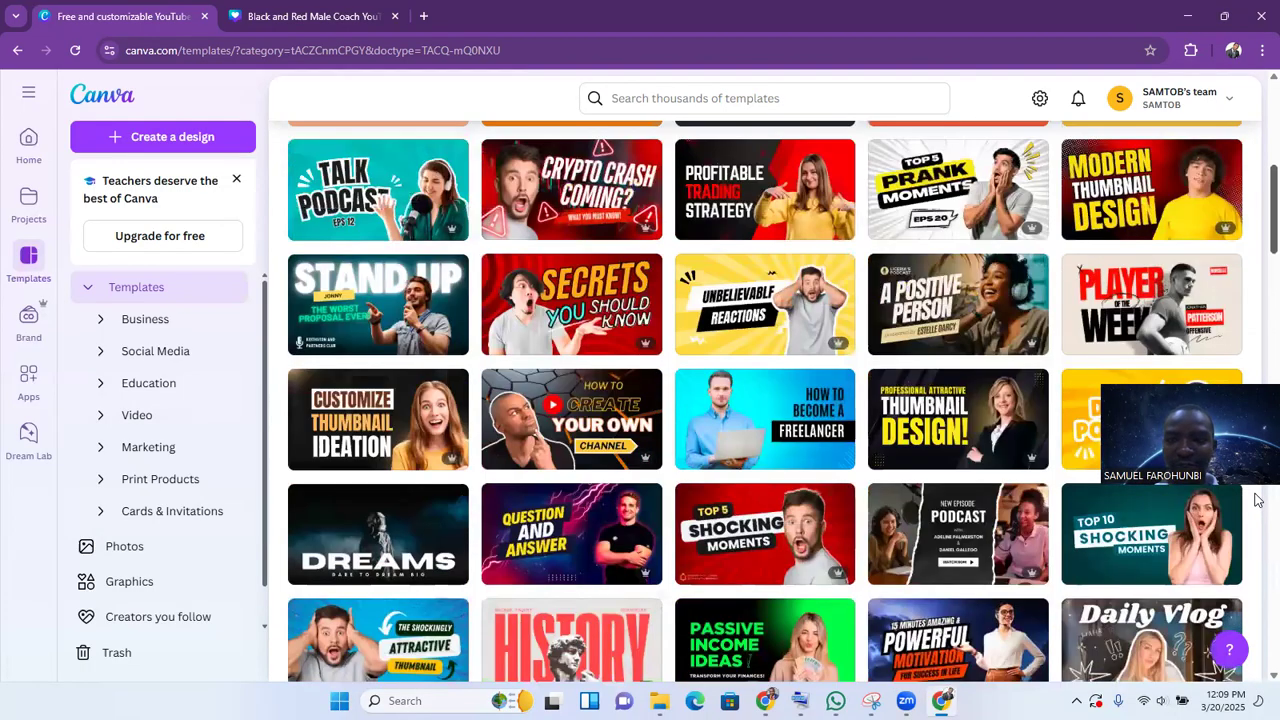
{"action": "scroll", "coordinate": [1258, 500], "scroll_direction": "up", "scroll_amount": 1}
{"action": "scroll", "coordinate": [1257, 500], "scroll_direction": "up", "scroll_amount": 1}
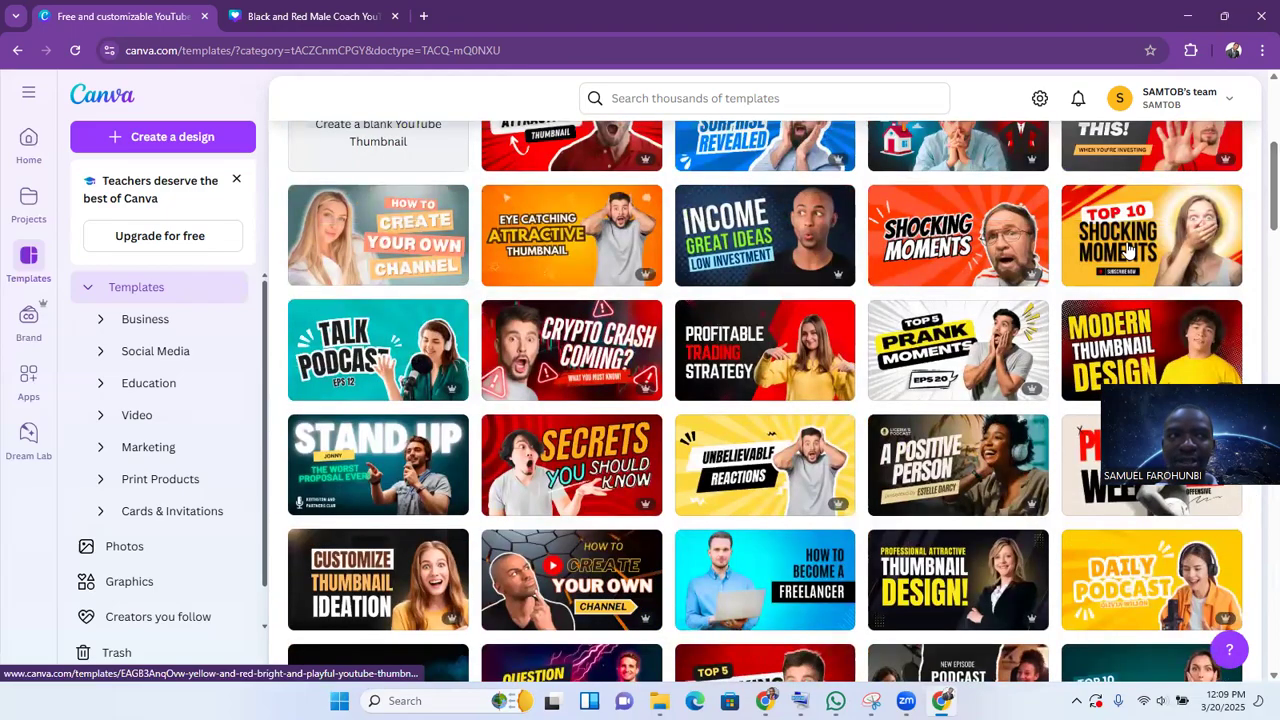
Step: Open the yellow and red "Top 10 Shocking Moments" thumbnail template for customising
{"action": "mouse_move", "coordinate": [1127, 250]}
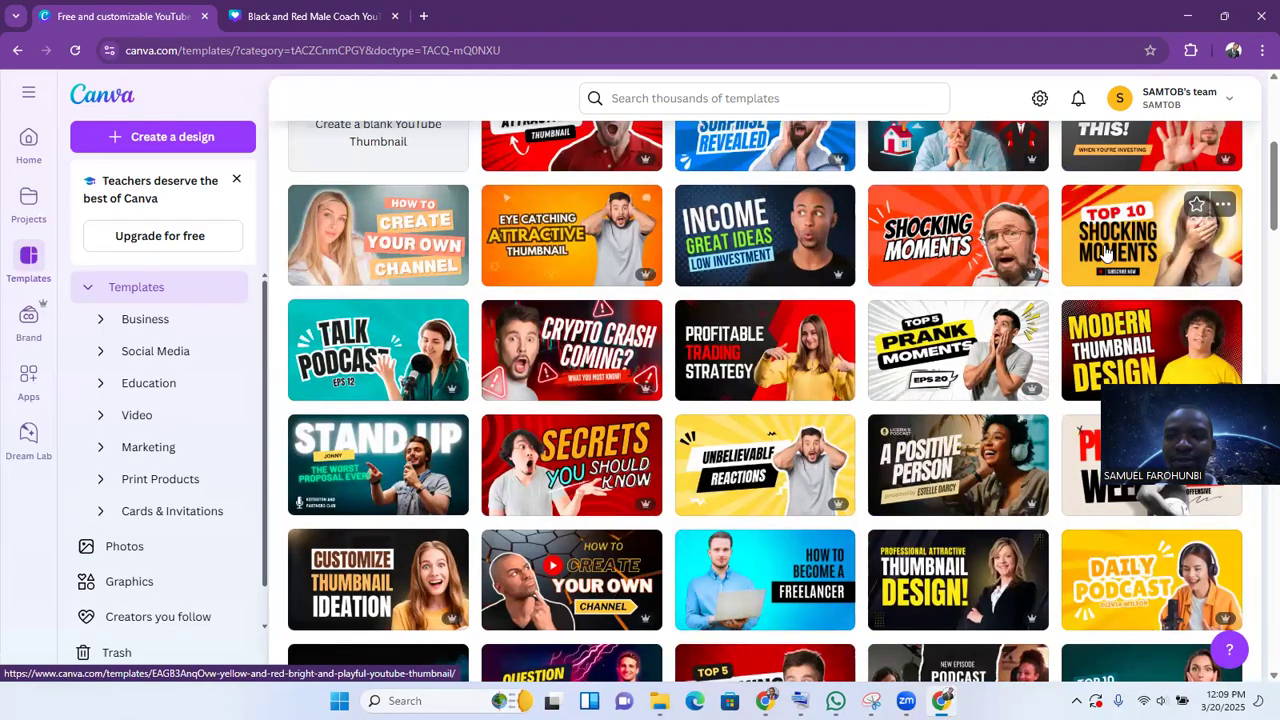
{"action": "left_click", "coordinate": [1118, 243]}
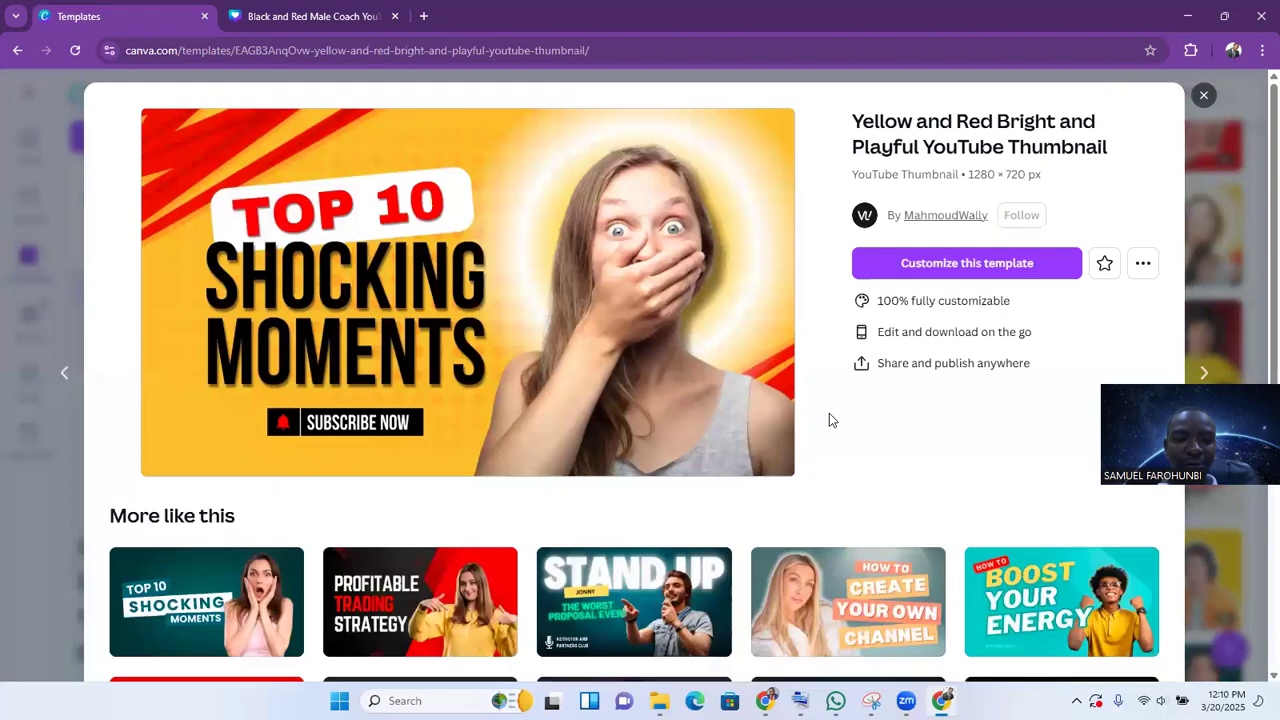
{"action": "left_click", "coordinate": [903, 268]}
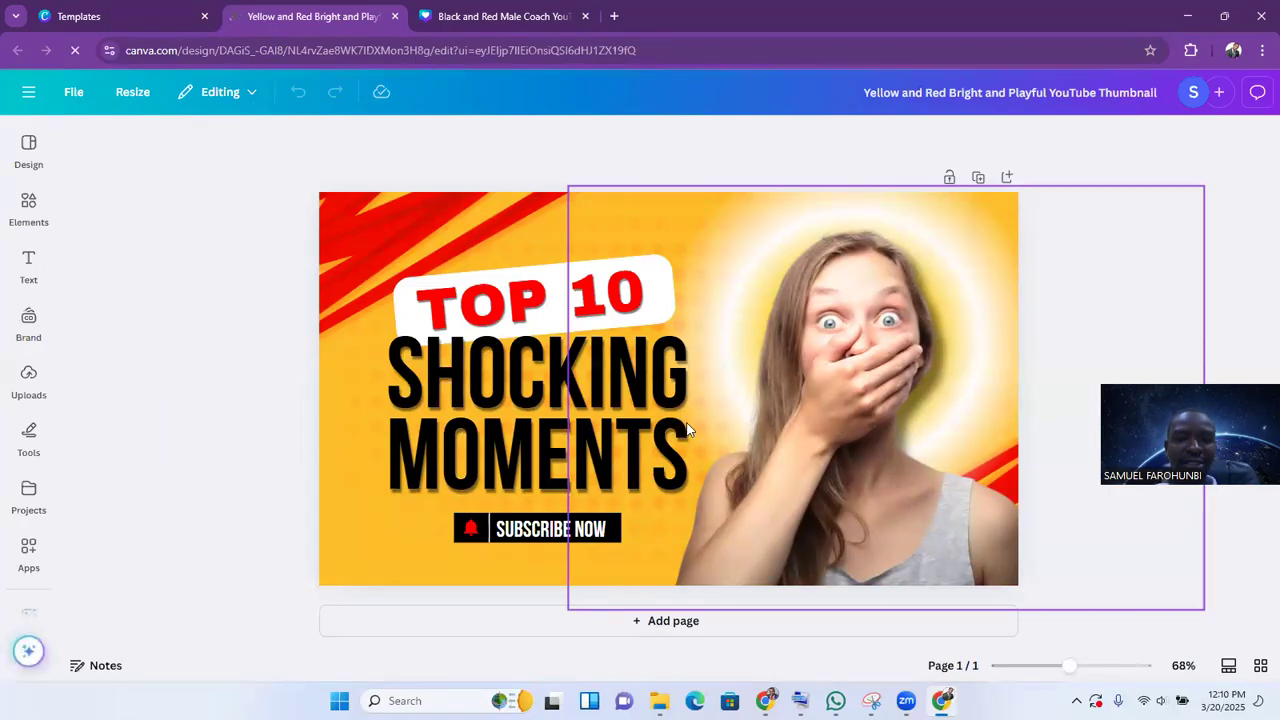
Step: Delete the woman's photo from the thumbnail and look through the uploaded images for a replacement portrait
{"action": "left_click", "coordinate": [811, 440]}
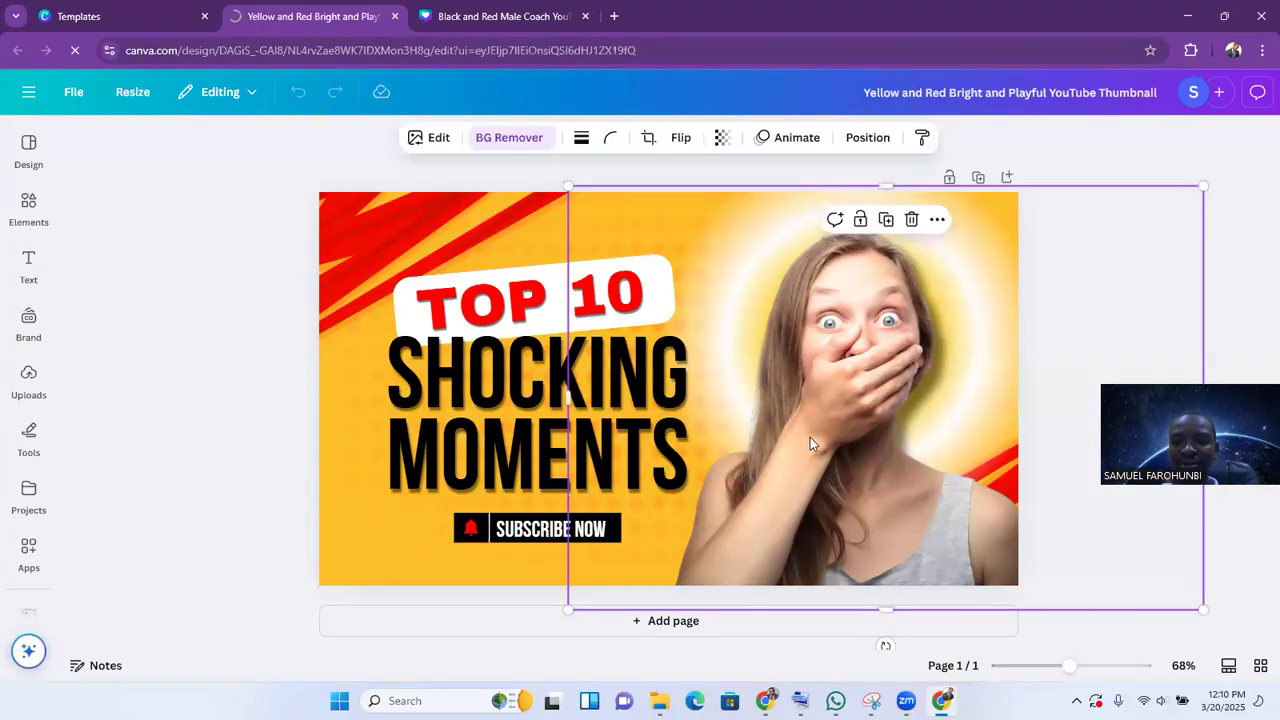
{"action": "key", "text": "Delete"}
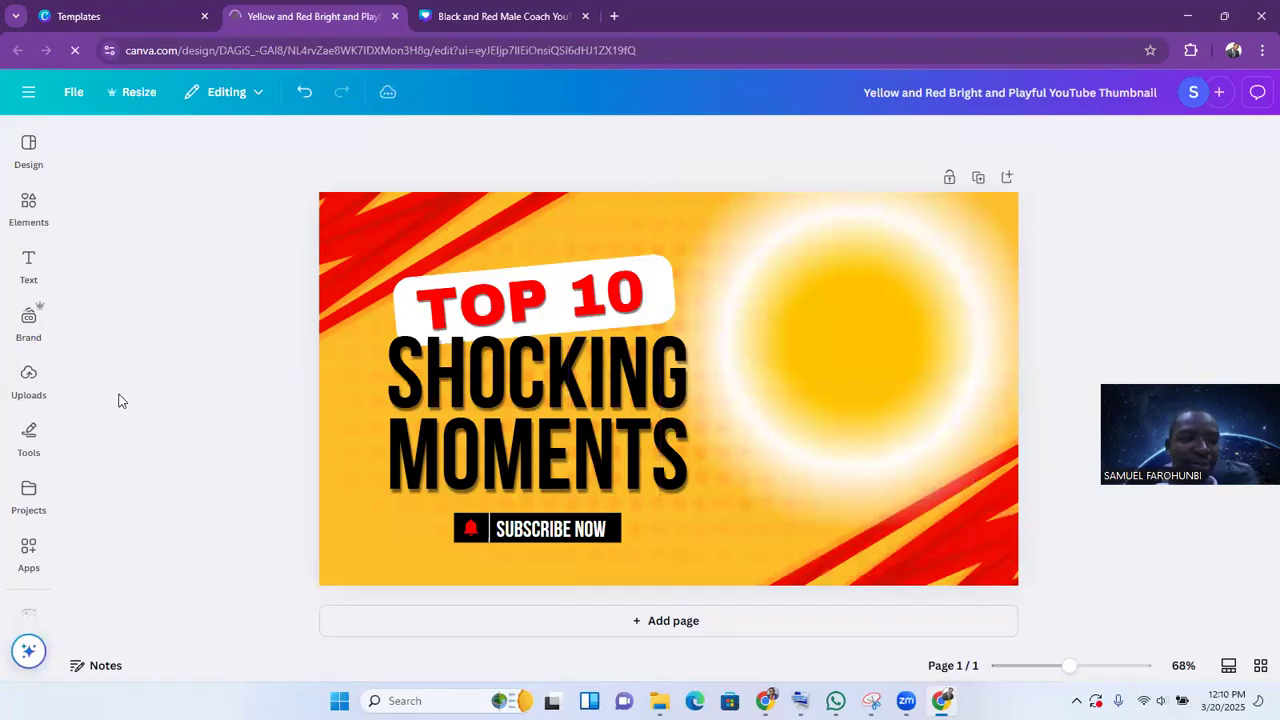
{"action": "left_click", "coordinate": [35, 385]}
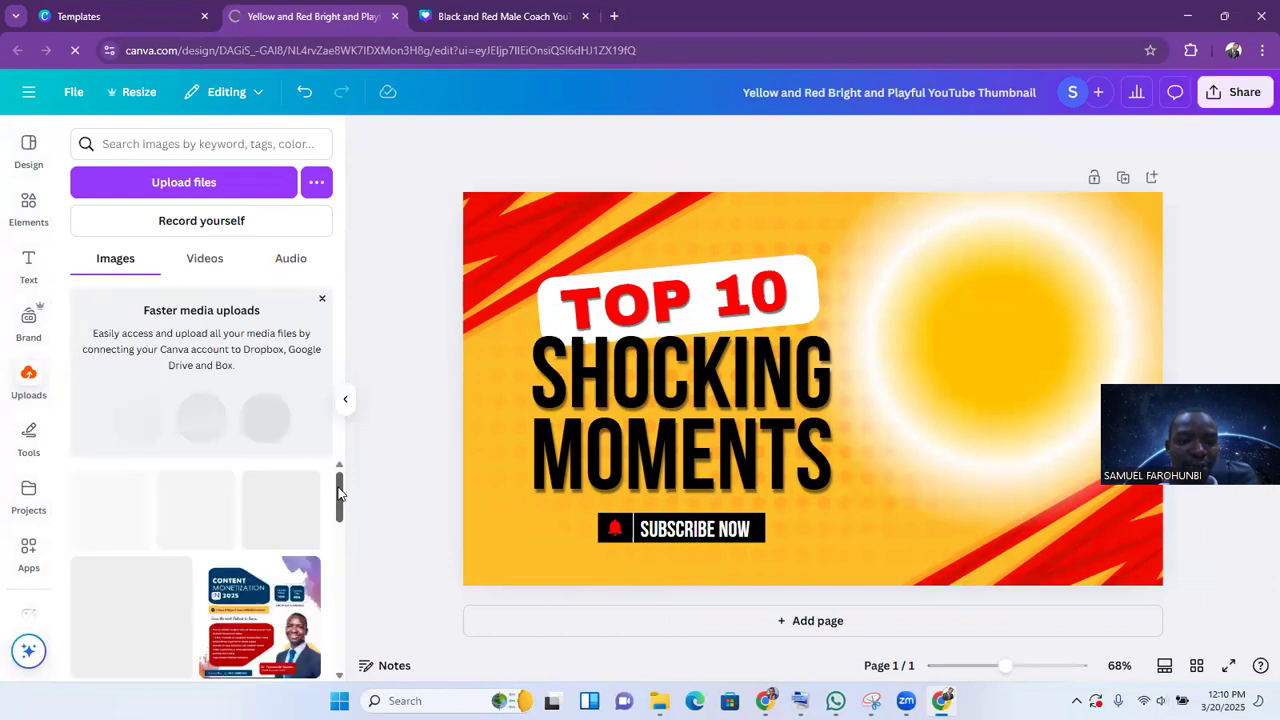
{"action": "scroll", "coordinate": [339, 497], "scroll_direction": "down", "scroll_amount": 1}
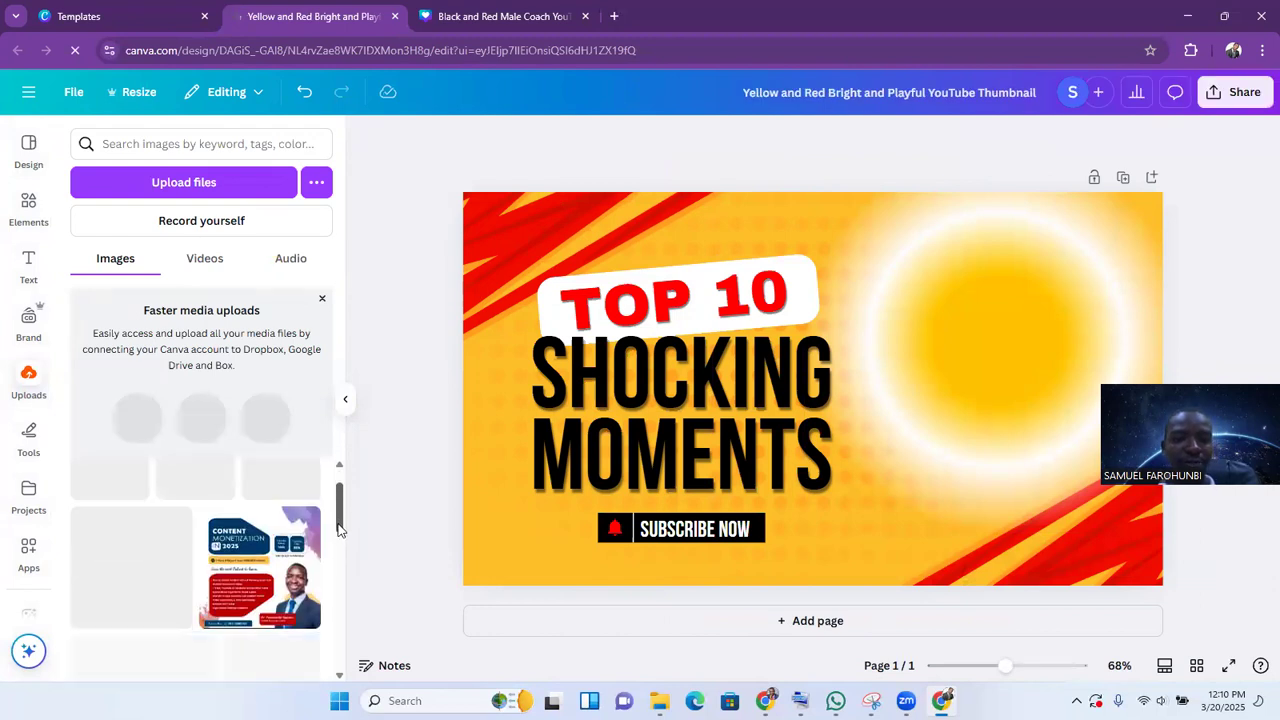
{"action": "scroll", "coordinate": [338, 533], "scroll_direction": "down", "scroll_amount": 2}
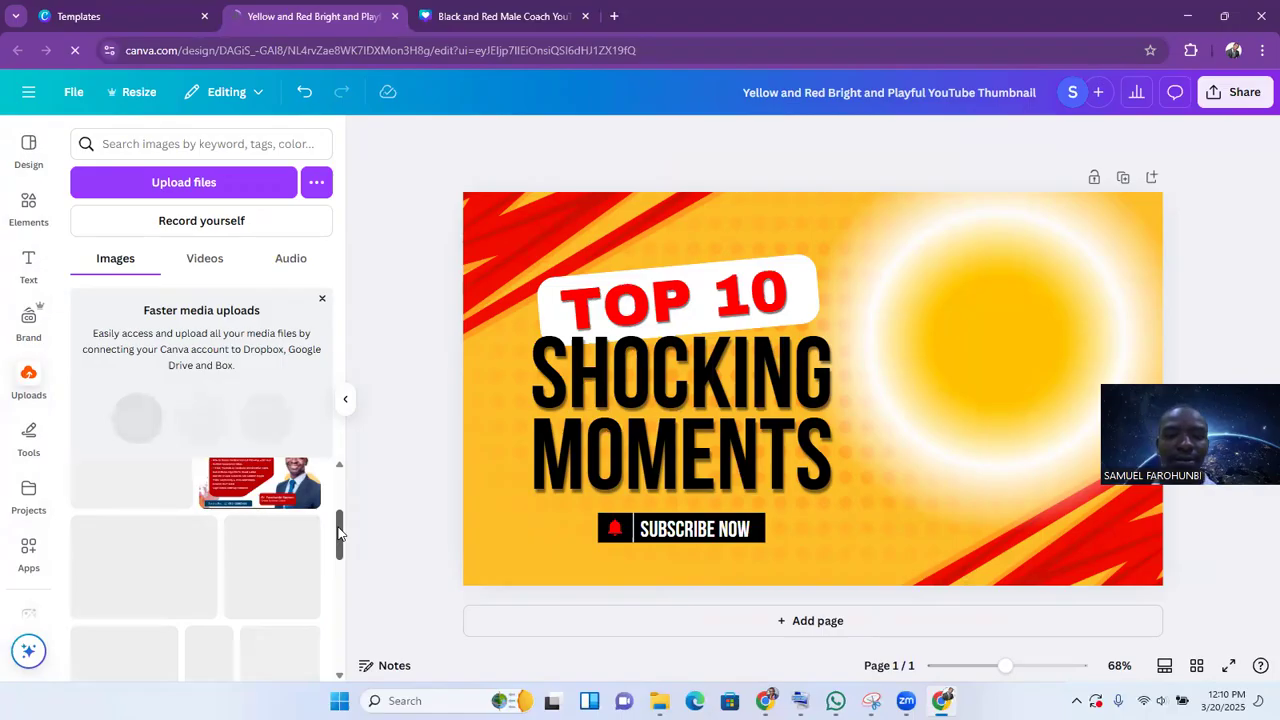
{"action": "scroll", "coordinate": [340, 548], "scroll_direction": "down", "scroll_amount": 2}
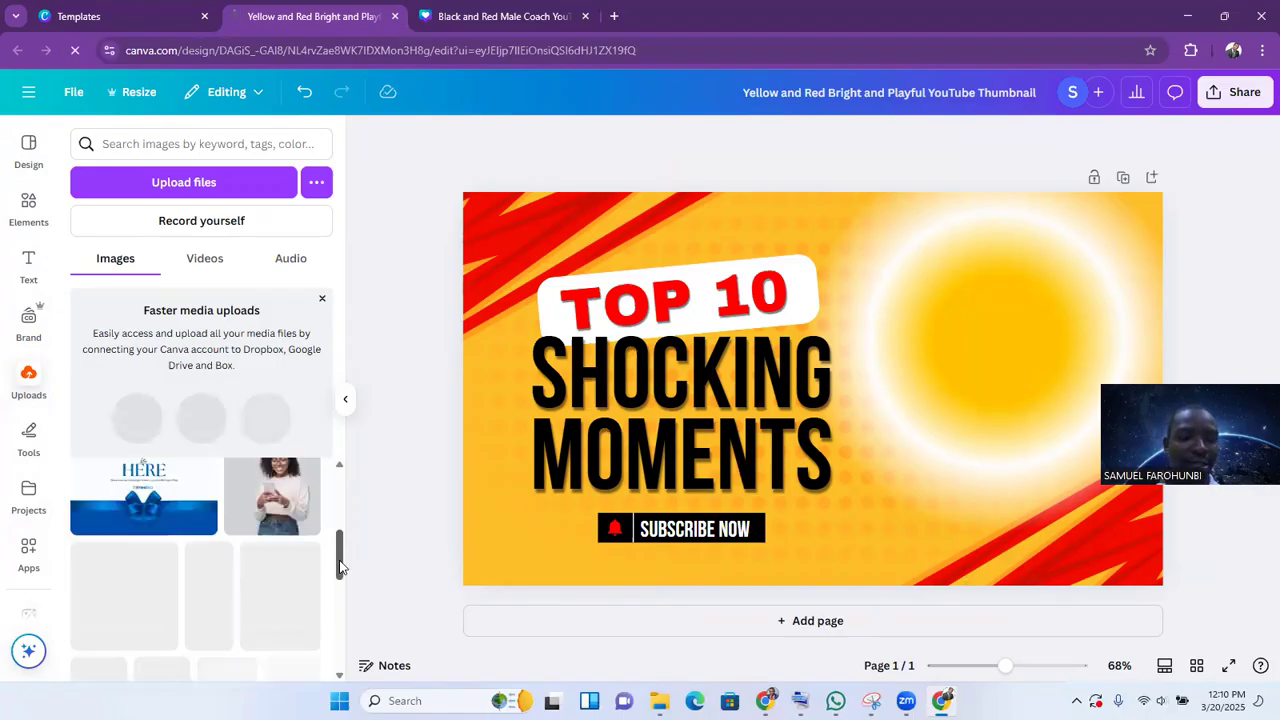
{"action": "scroll", "coordinate": [341, 556], "scroll_direction": "down", "scroll_amount": 3}
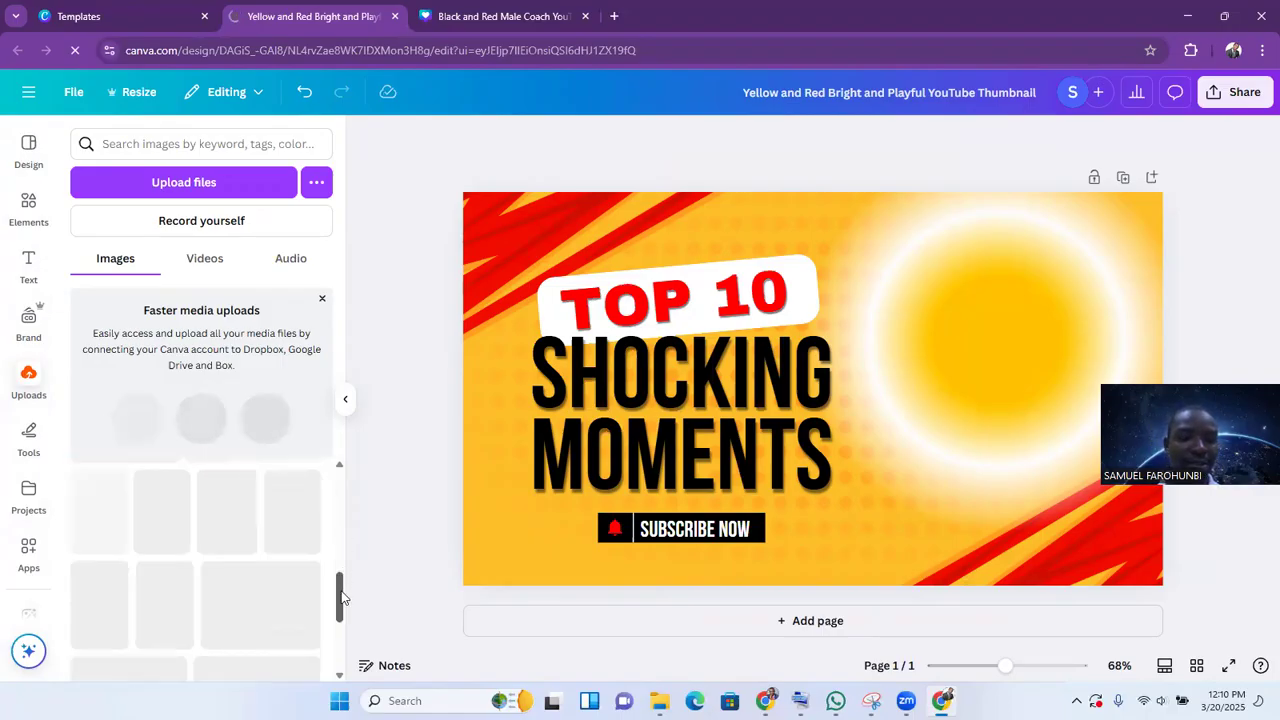
Step: Replace the "TOP 10" text with "CREATE", widen its text box to fit one line and recentre it on the white label
{"action": "left_click", "coordinate": [634, 382]}
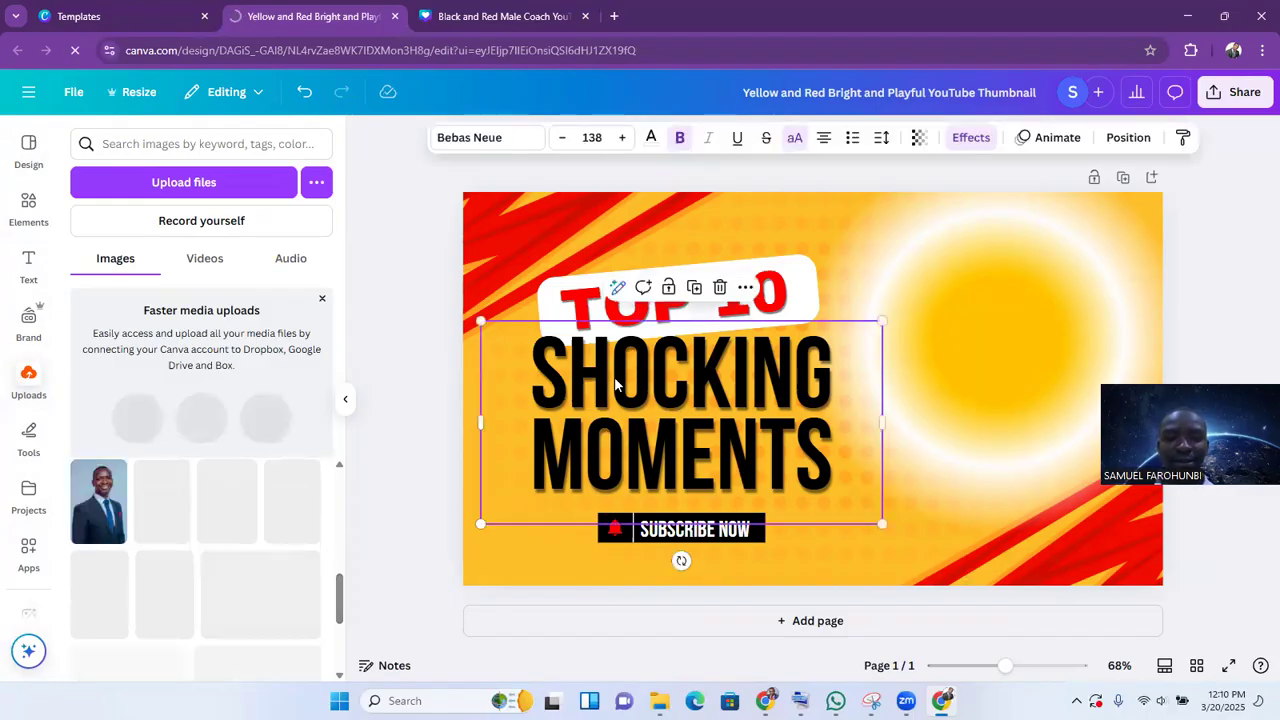
{"action": "double_click", "coordinate": [582, 308]}
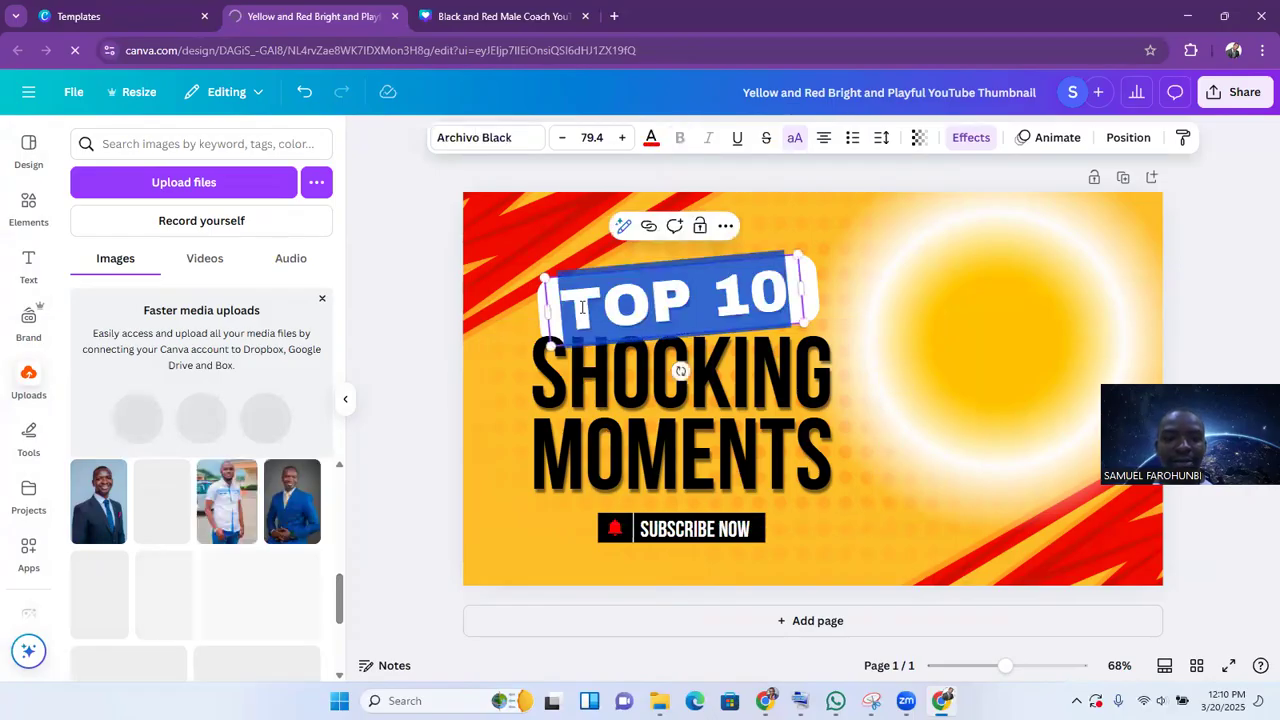
{"action": "type", "text": "C"}
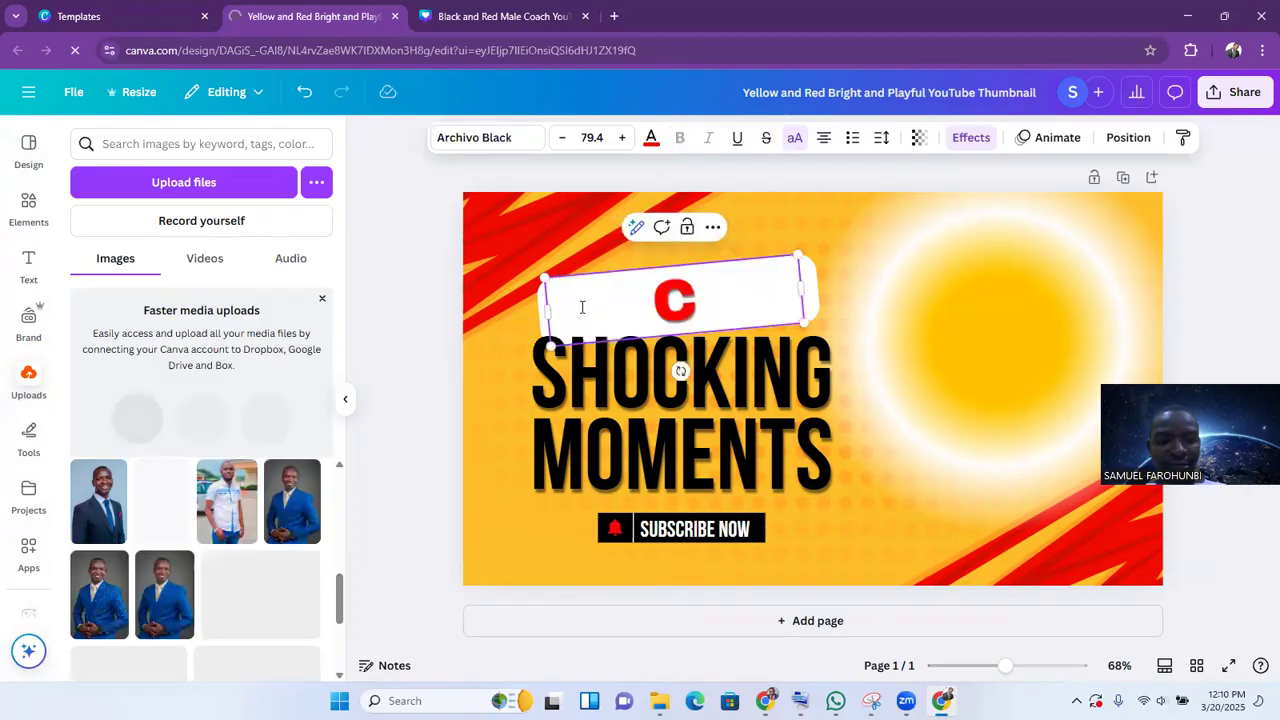
{"action": "type", "text": "REAT"}
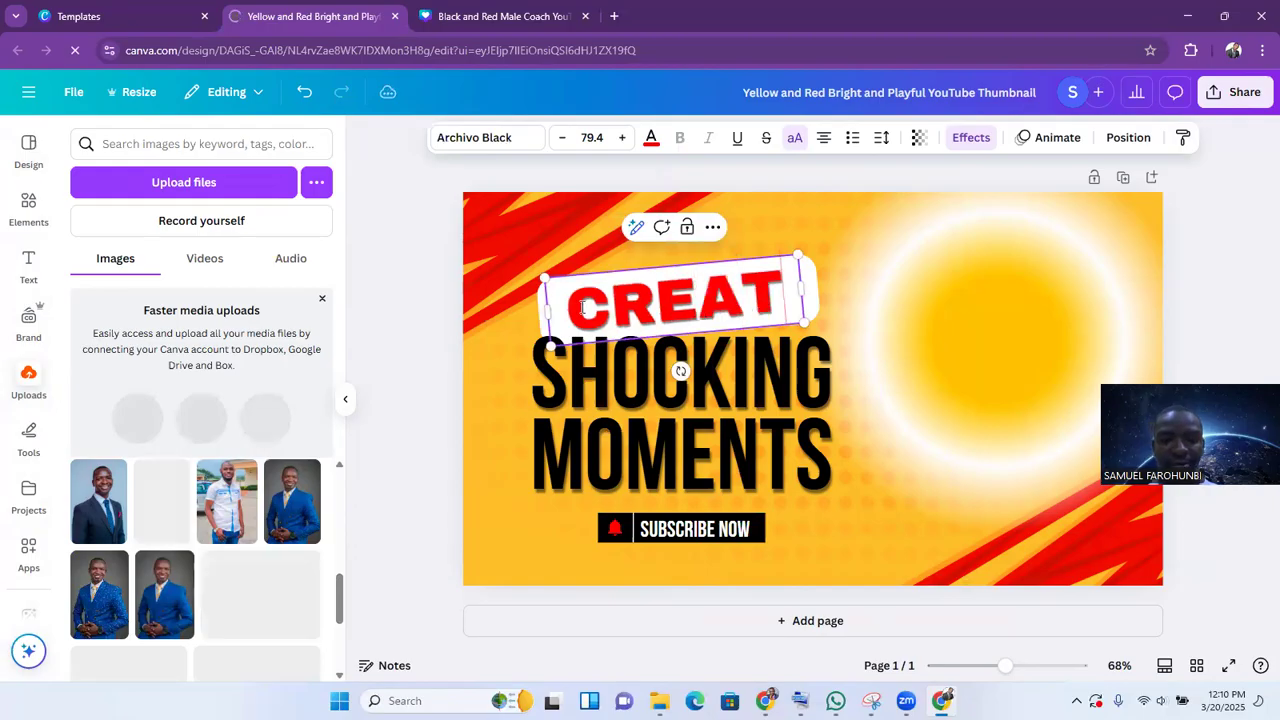
{"action": "type", "text": "E"}
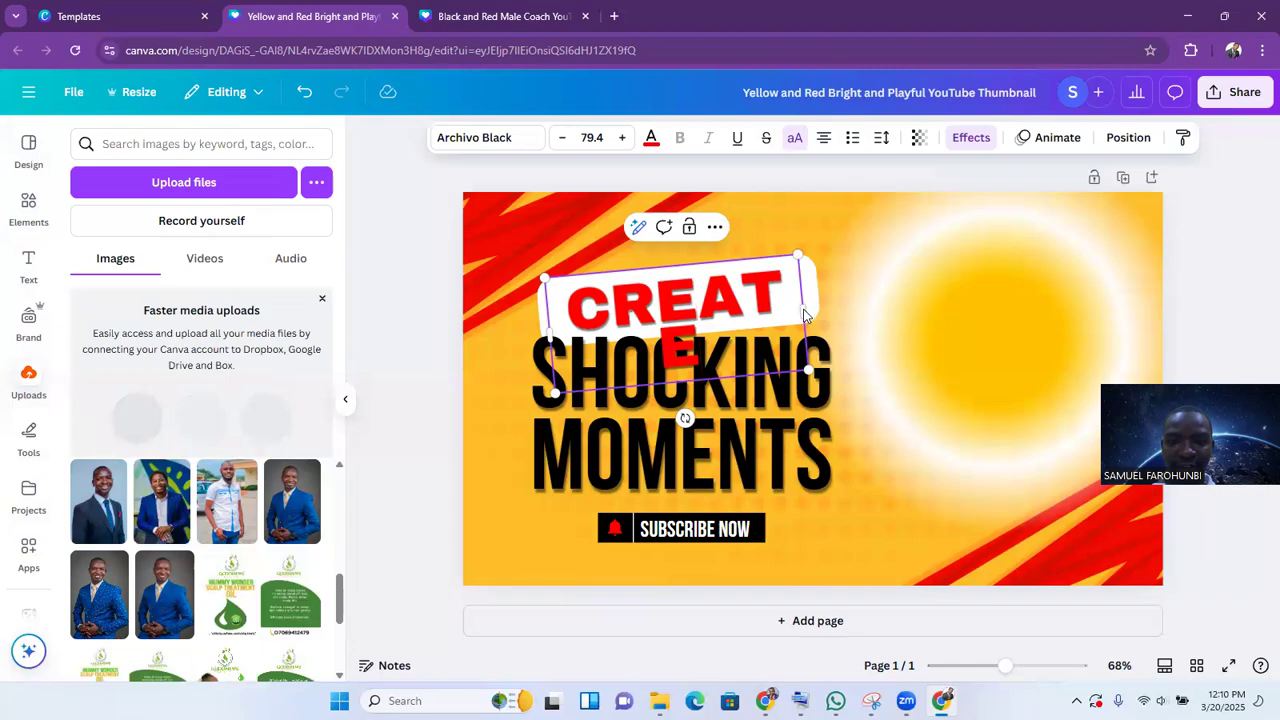
{"action": "left_click_drag", "start_coordinate": [804, 303], "coordinate": [826, 303]}
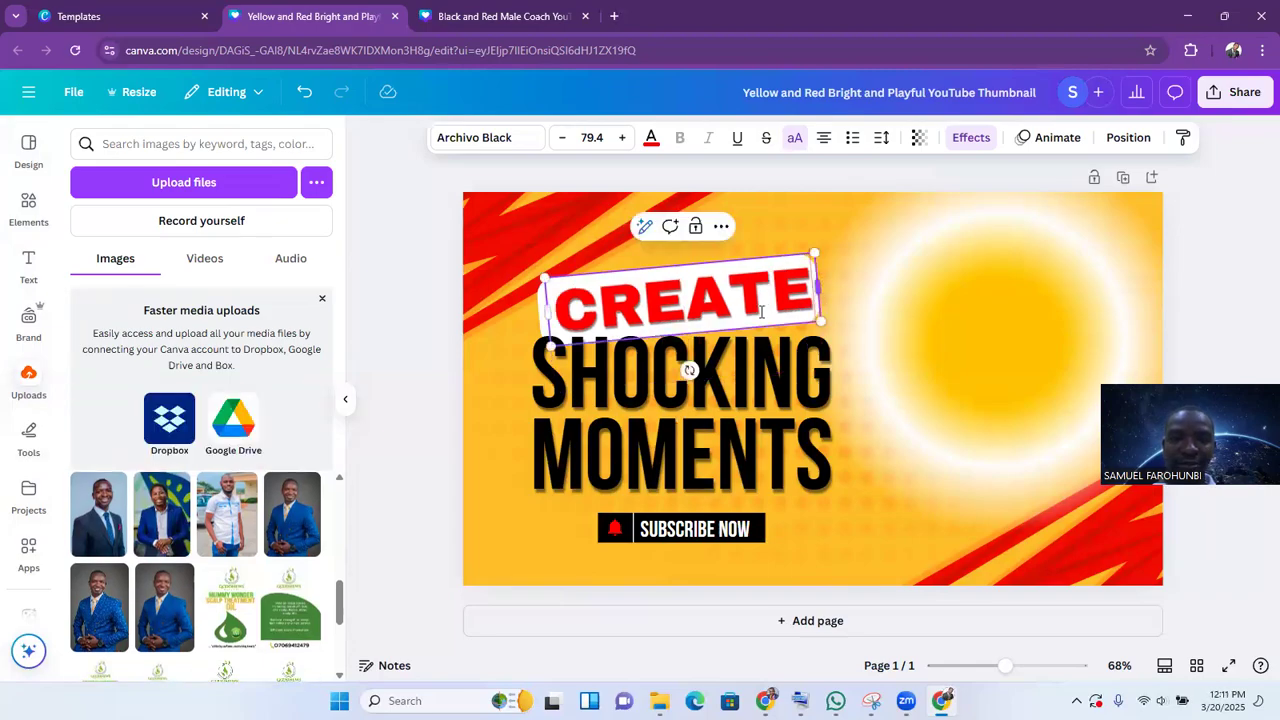
{"action": "left_click", "coordinate": [850, 319]}
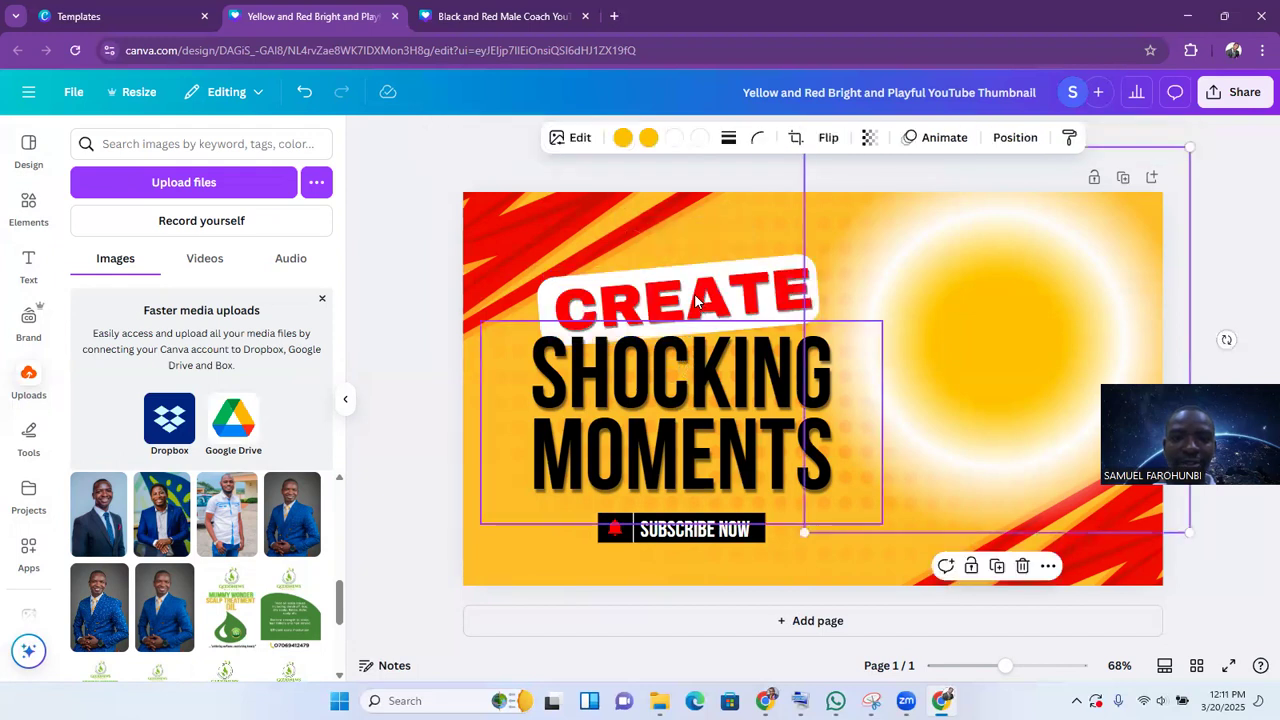
{"action": "left_click", "coordinate": [690, 294]}
{"action": "left_click_drag", "start_coordinate": [690, 294], "coordinate": [704, 320]}
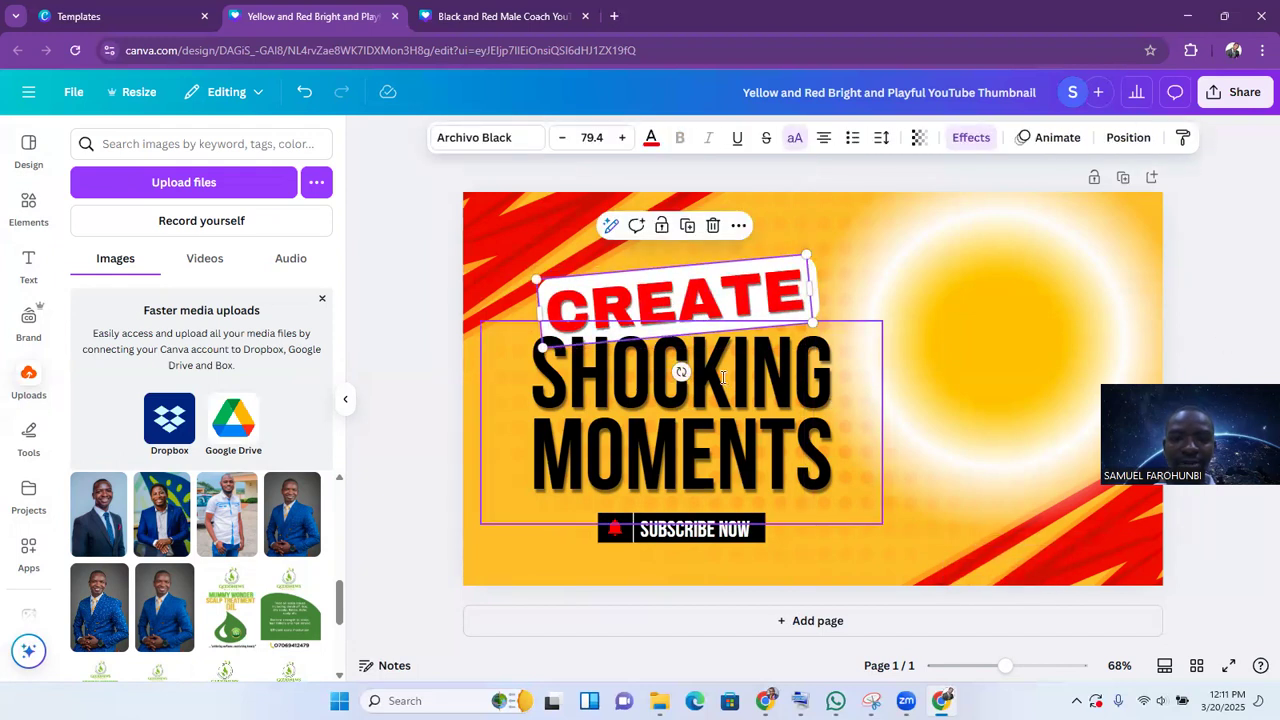
Step: Select the word "SHOCKING" in the thumbnail's main headline for editing
{"action": "double_click", "coordinate": [716, 378]}
{"action": "left_click", "coordinate": [698, 380]}
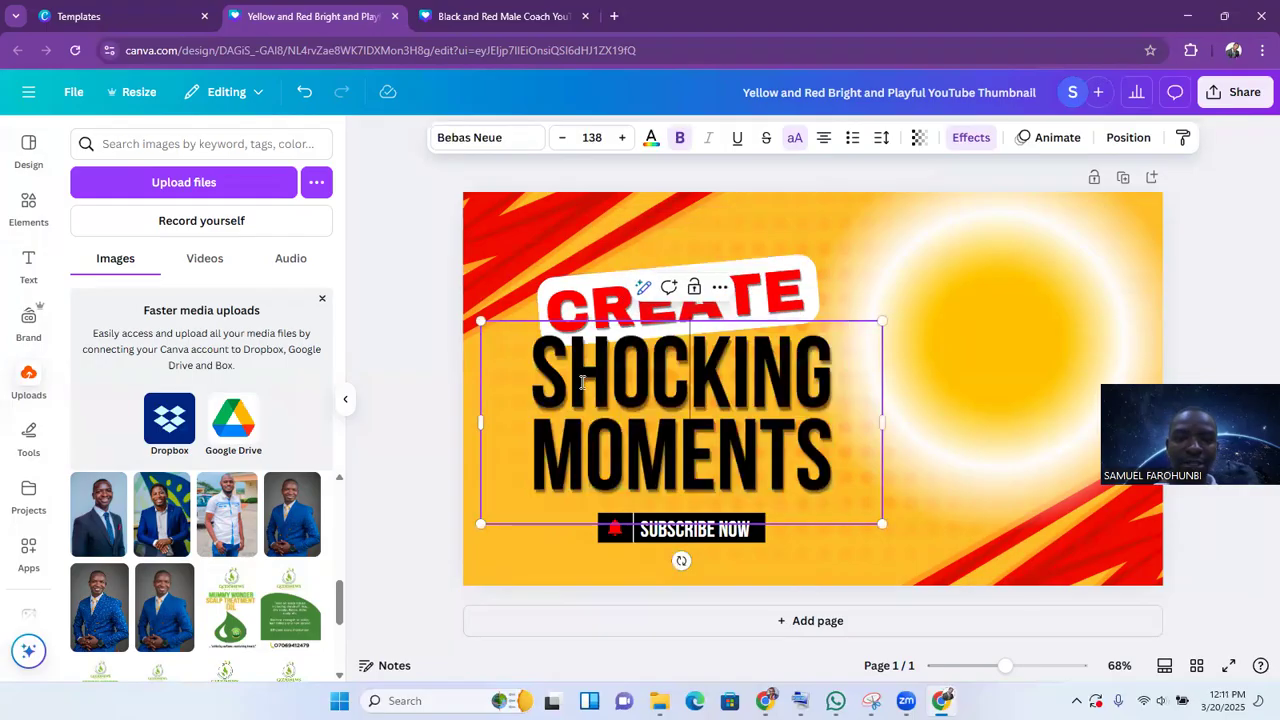
{"action": "double_click", "coordinate": [557, 375]}
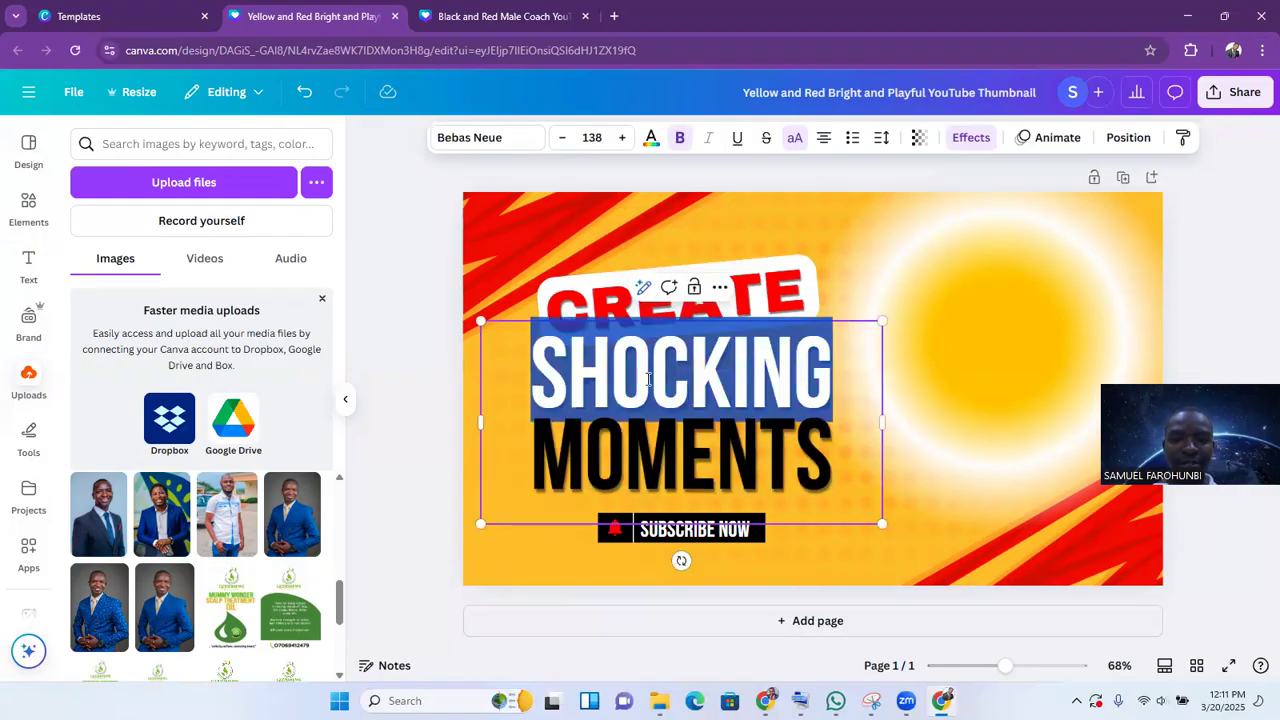
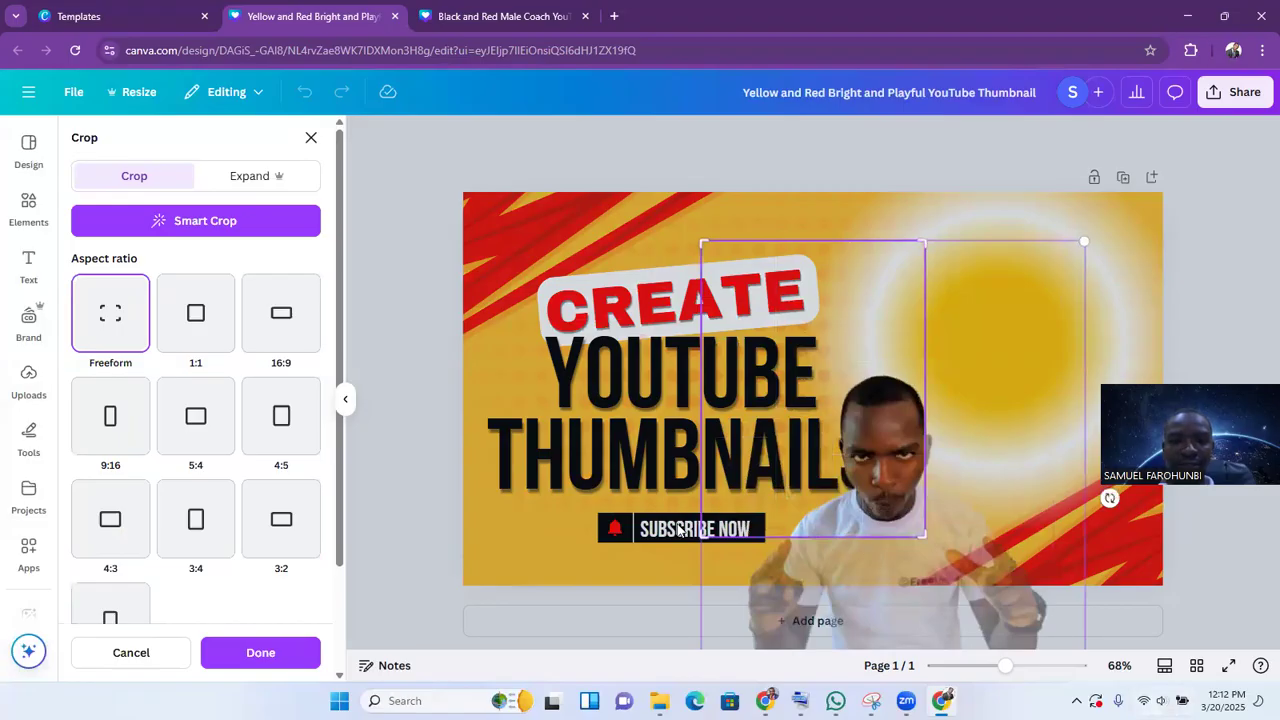
Step: Undo the crop of the man's portrait while keeping its background removed
{"action": "left_click", "coordinate": [258, 655]}
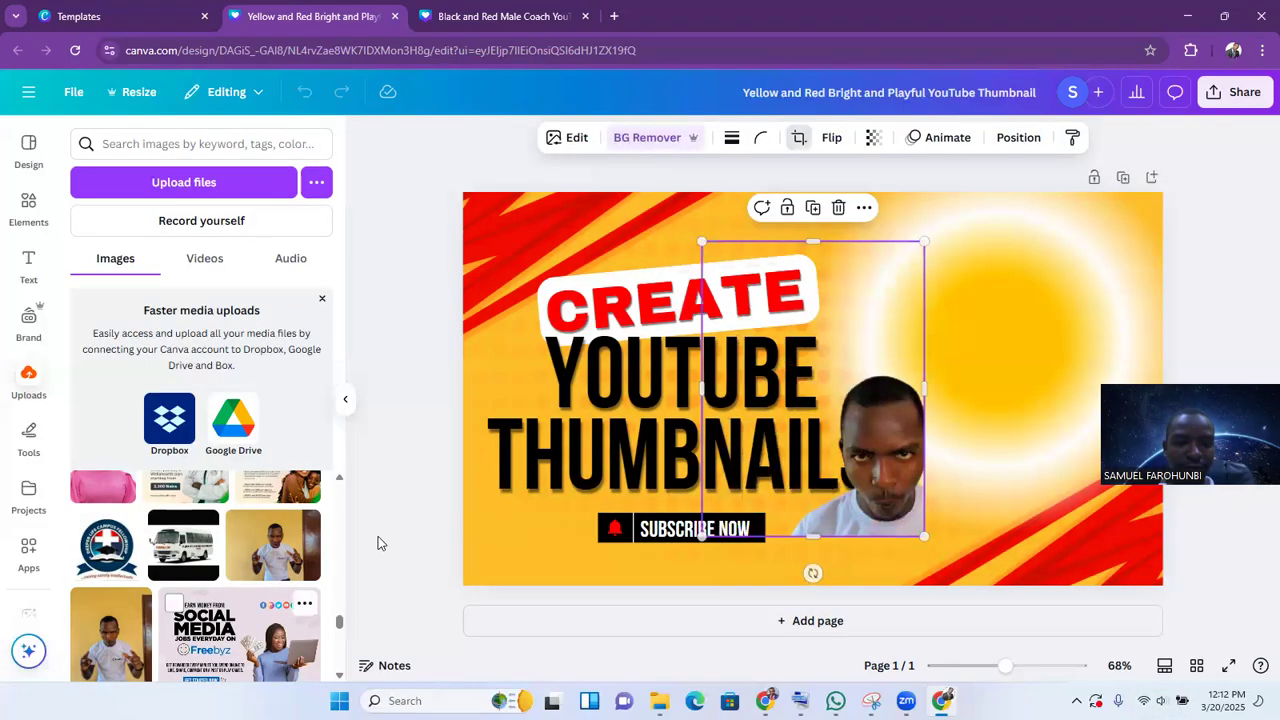
{"action": "left_click", "coordinate": [437, 508]}
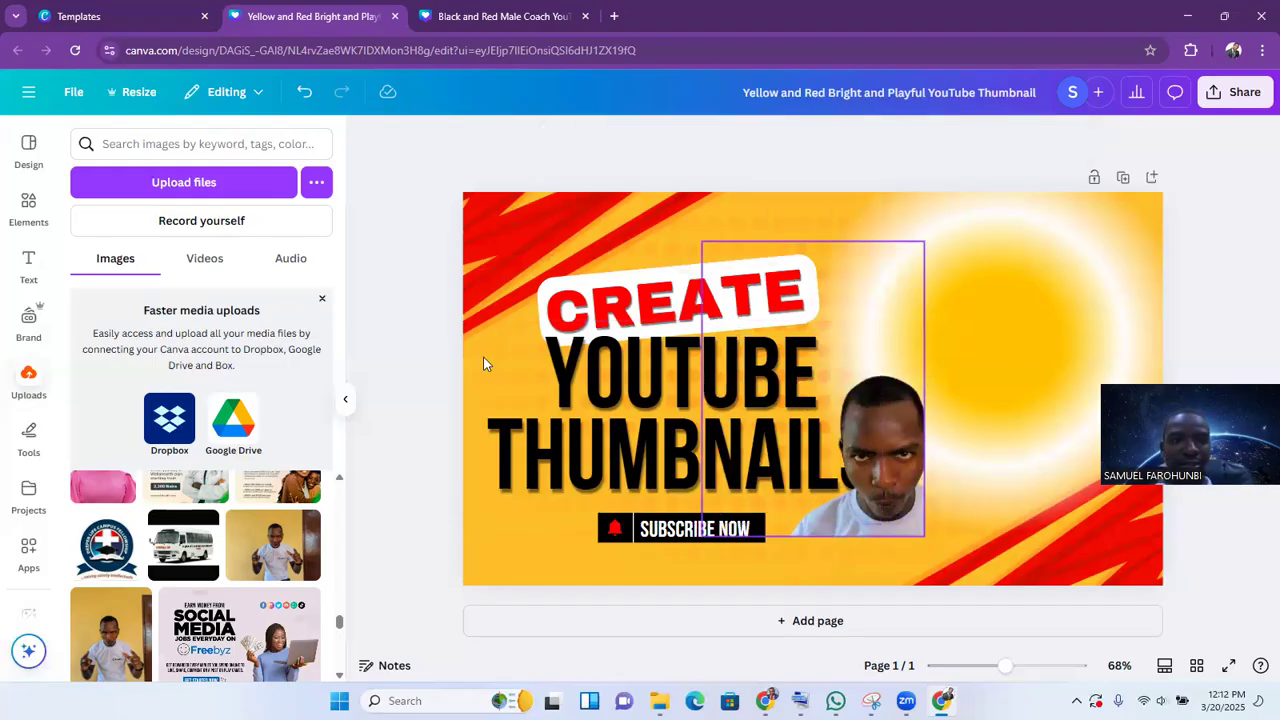
{"action": "left_click", "coordinate": [306, 93]}
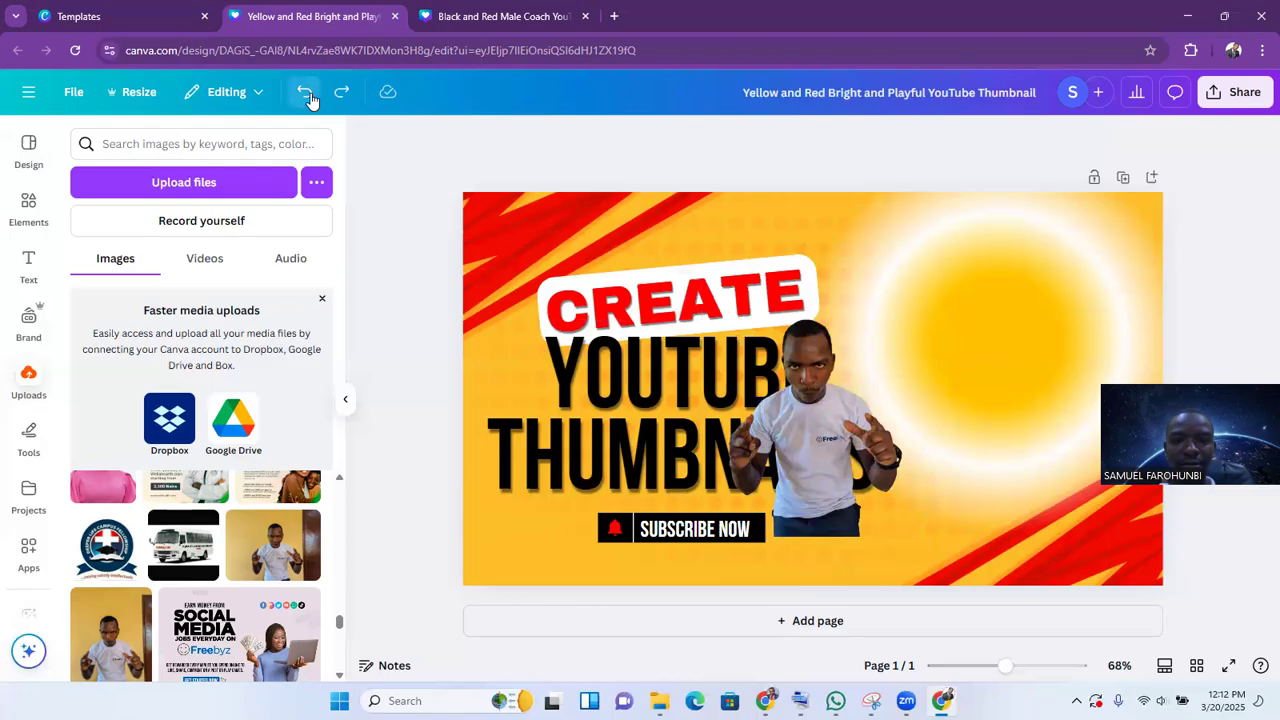
{"action": "left_click", "coordinate": [309, 95]}
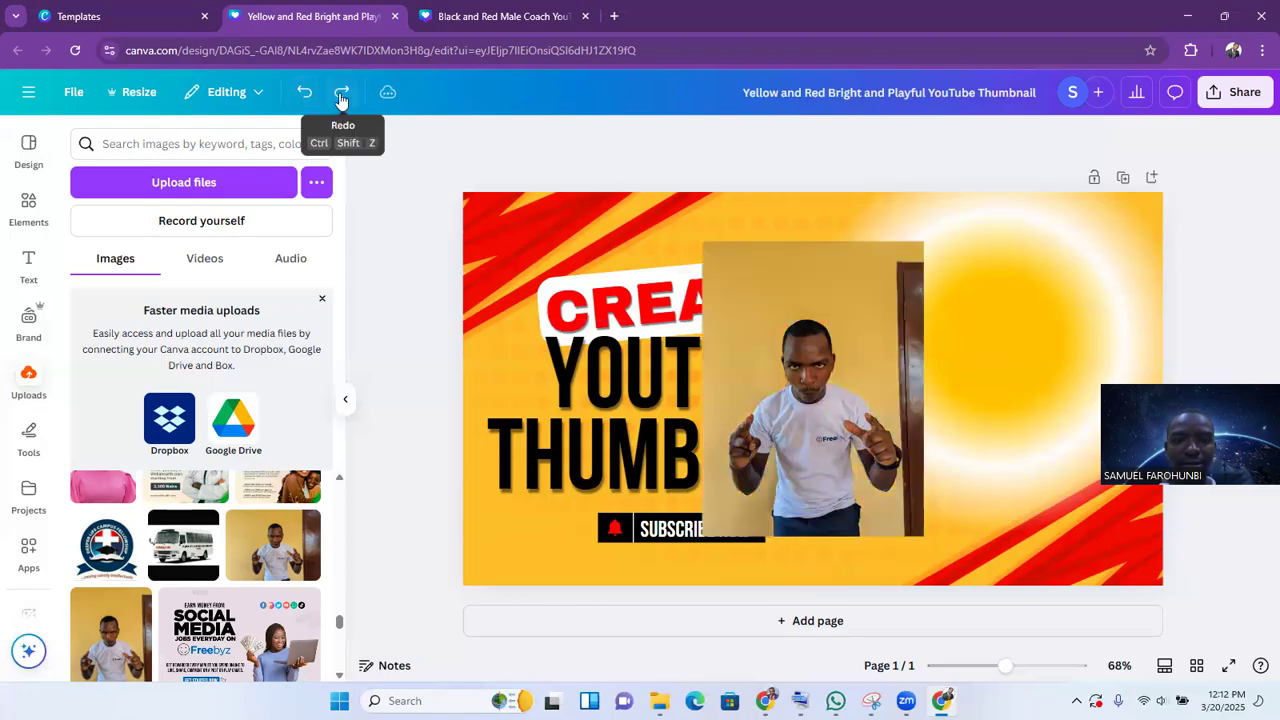
{"action": "left_click", "coordinate": [341, 95]}
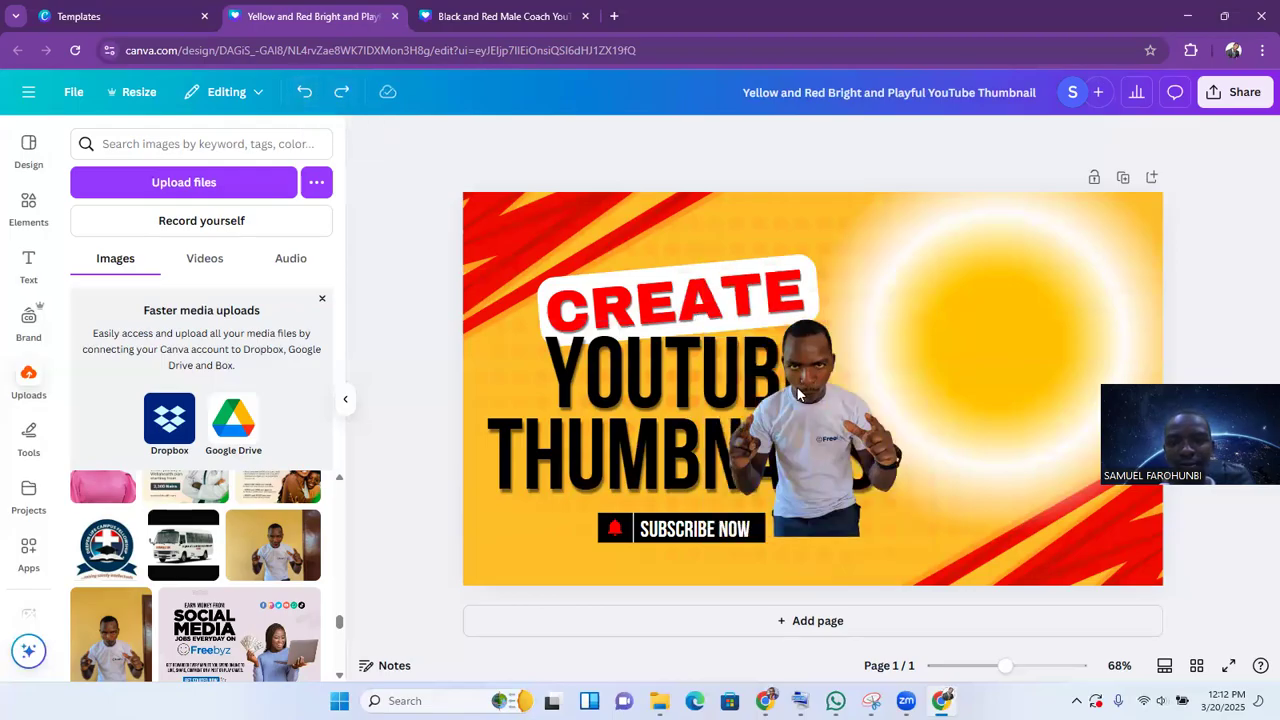
Step: Enlarge the cut-out portrait of the man and place it over the glowing circle beside the headline
{"action": "left_click", "coordinate": [918, 528]}
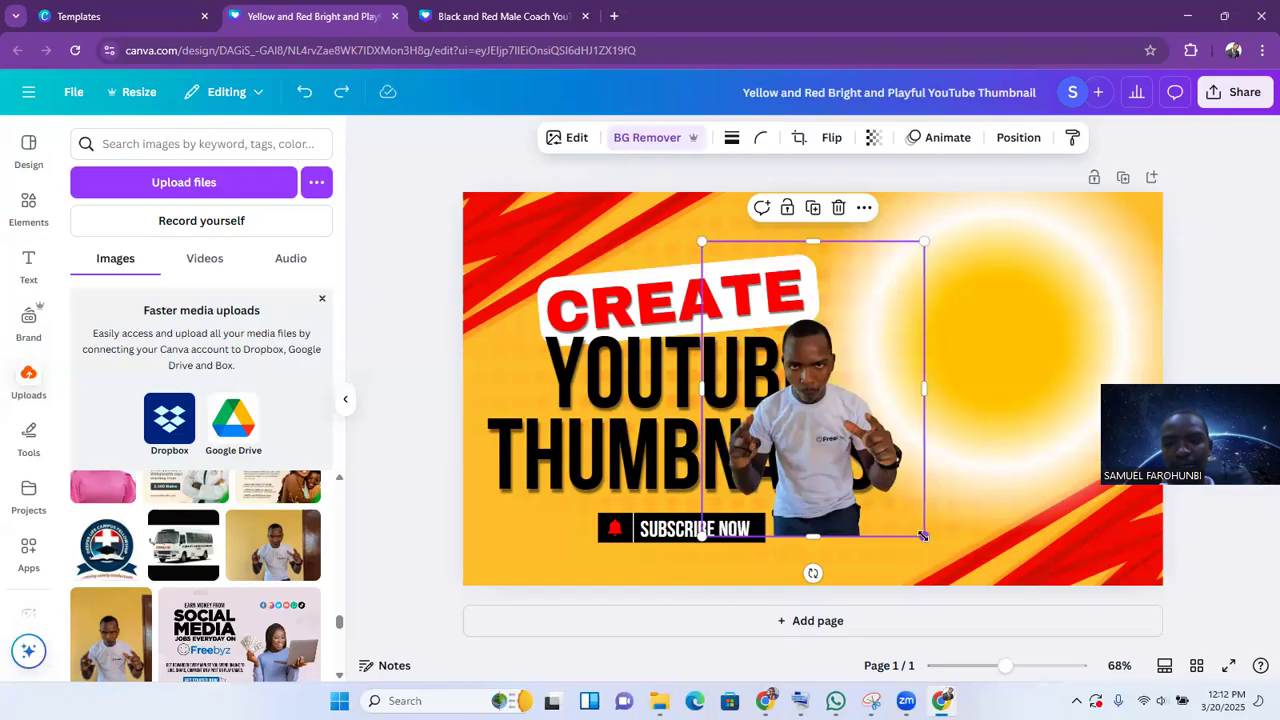
{"action": "left_click_drag", "start_coordinate": [922, 535], "coordinate": [875, 607]}
{"action": "left_click_drag", "start_coordinate": [883, 527], "coordinate": [989, 413]}
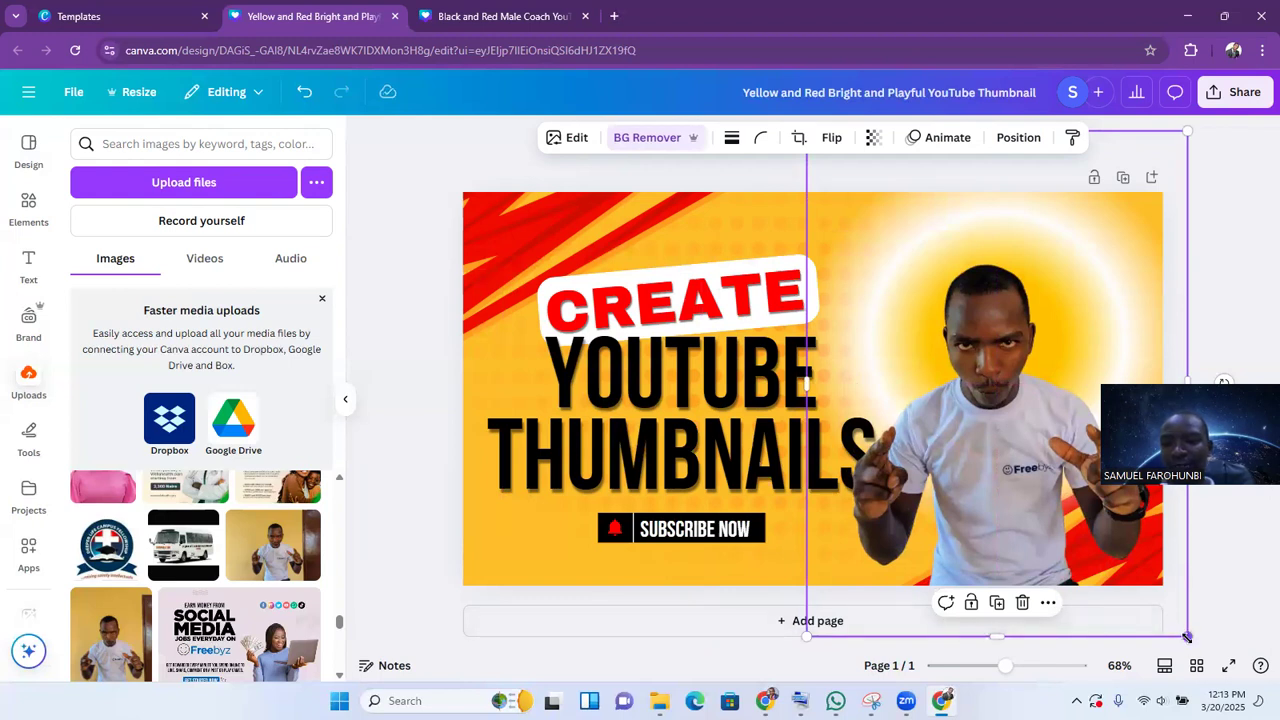
{"action": "left_click_drag", "start_coordinate": [1186, 636], "coordinate": [1228, 690]}
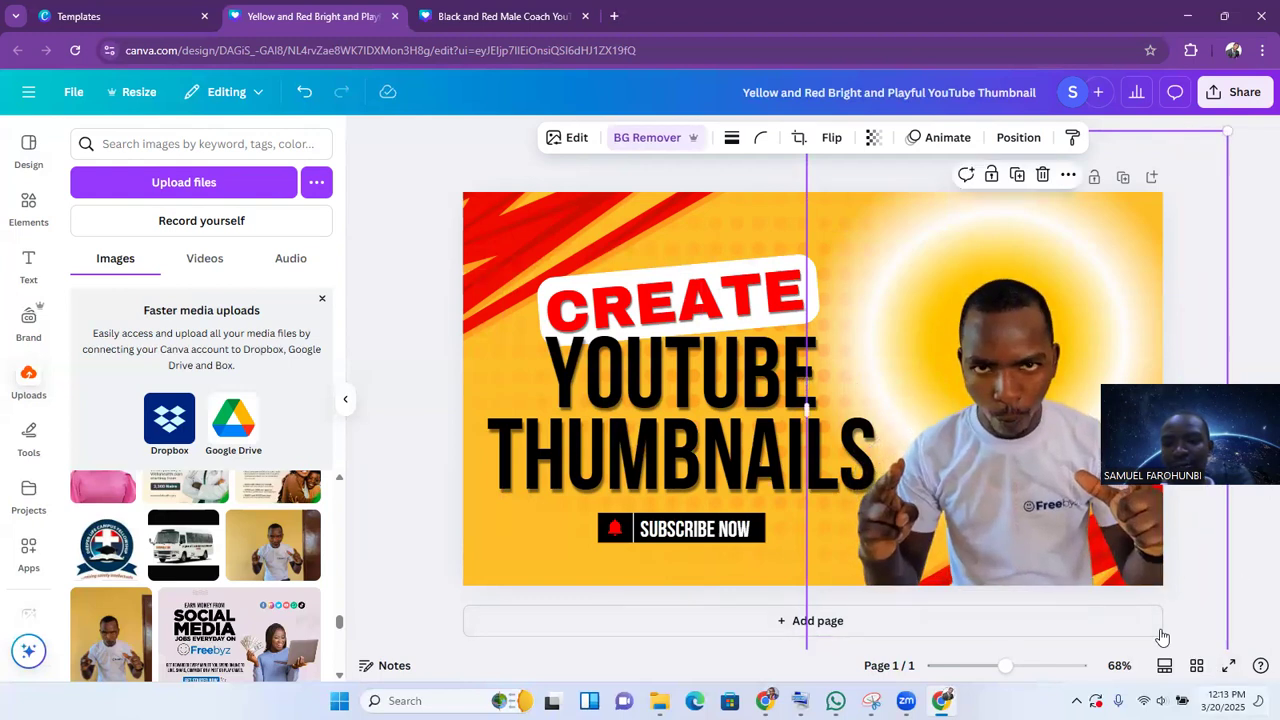
{"action": "mouse_move", "coordinate": [1030, 513]}
{"action": "left_mouse_down"}
{"action": "mouse_move", "coordinate": [1010, 492]}
{"action": "mouse_move", "coordinate": [1032, 506]}
{"action": "left_mouse_up"}
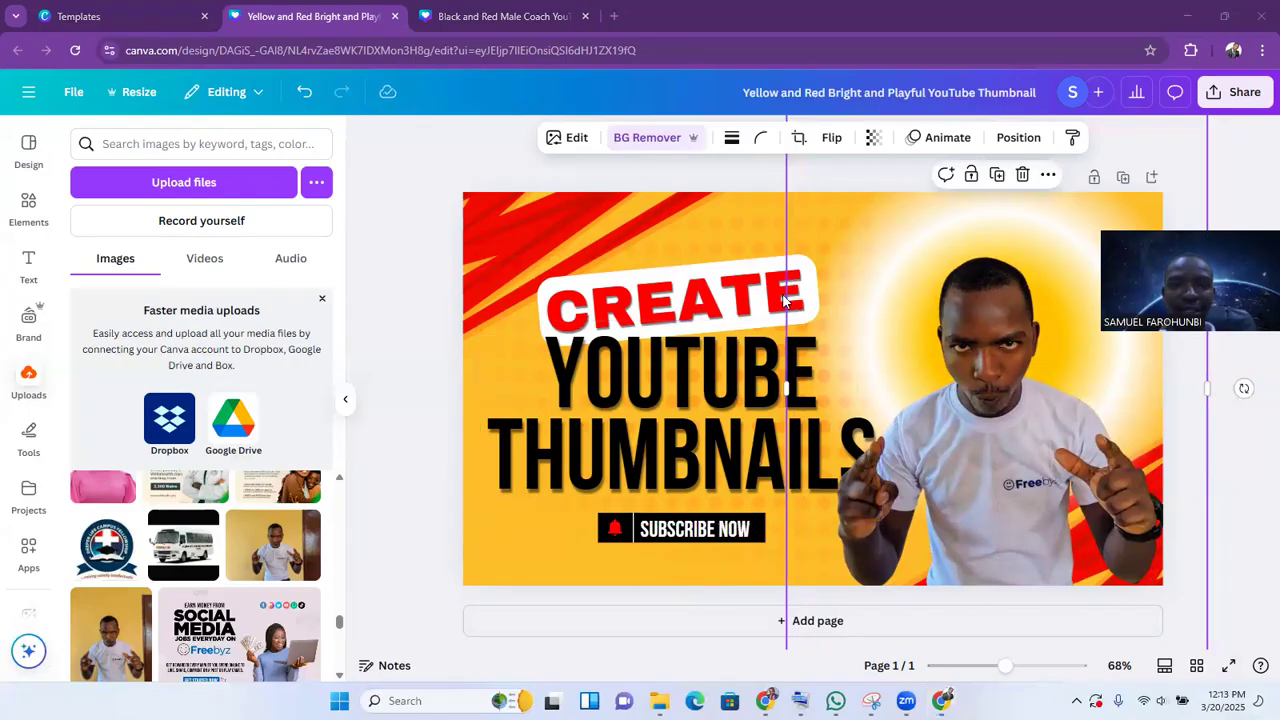
Step: Set the portrait's brightness to 75 in the image adjustments
{"action": "left_click", "coordinate": [552, 141]}
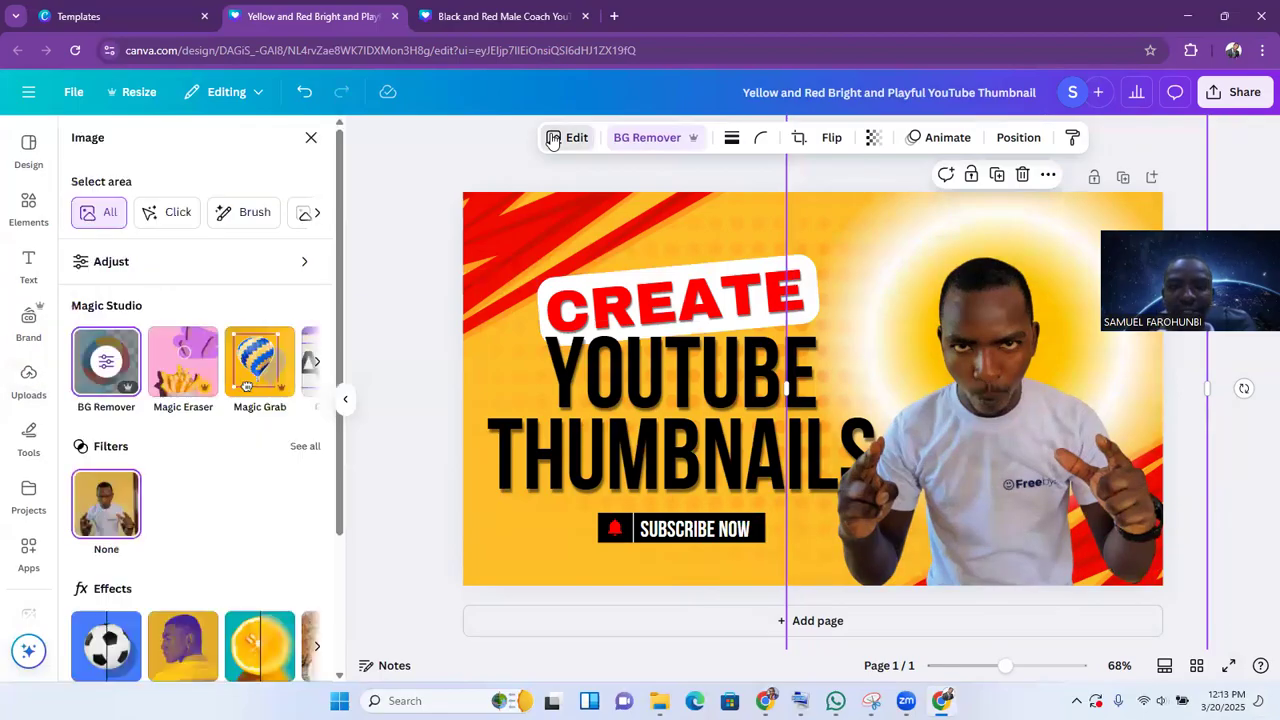
{"action": "left_click", "coordinate": [117, 270]}
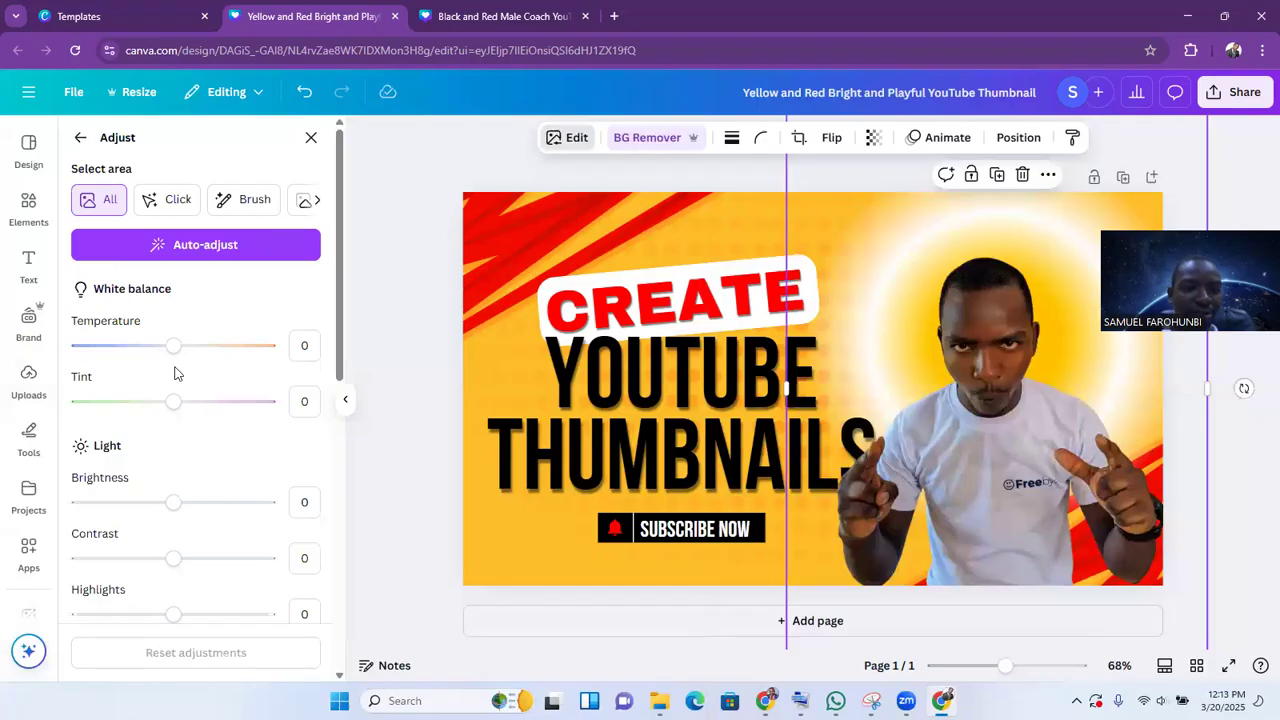
{"action": "left_click_drag", "start_coordinate": [173, 502], "coordinate": [250, 519]}
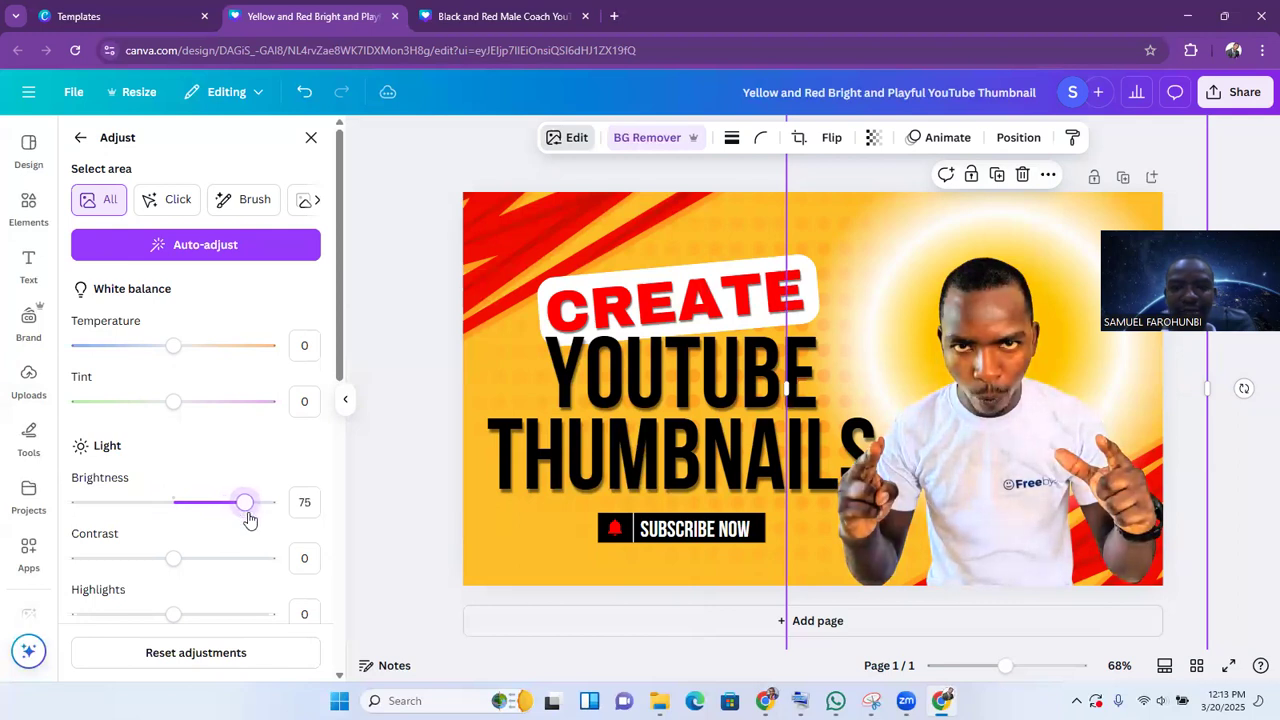
{"action": "left_click", "coordinate": [379, 433]}
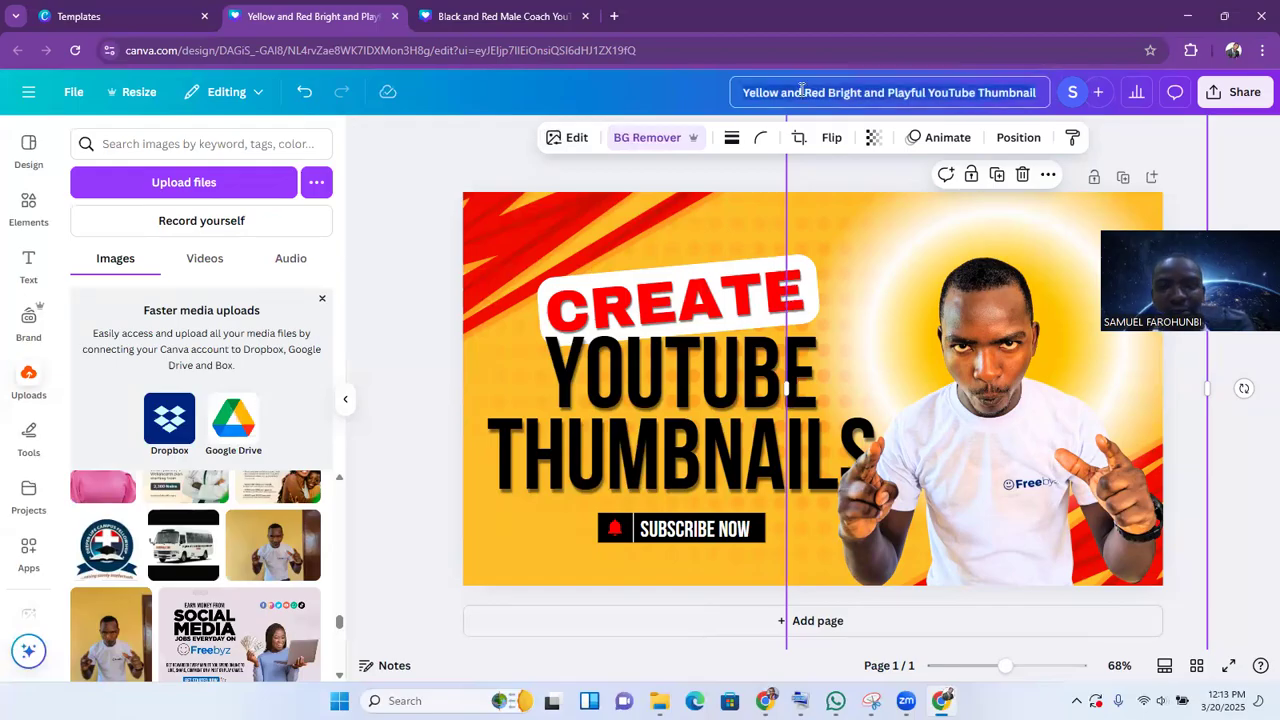
Step: Rename the design as "How to YouTube Thumbnail for free on canva"
{"action": "left_click", "coordinate": [926, 92]}
{"action": "key", "text": "BackSpace"}
{"action": "key", "text": "BackSpace"}
{"action": "key", "text": "BackSpace"}
{"action": "key", "text": "BackSpace"}
{"action": "key", "text": "BackSpace"}
{"action": "key", "text": "BackSpace"}
{"action": "key", "text": "BackSpace"}
{"action": "key", "text": "BackSpace"}
{"action": "key", "text": "BackSpace"}
{"action": "key", "text": "BackSpace"}
{"action": "key", "text": "BackSpace"}
{"action": "key", "text": "BackSpace"}
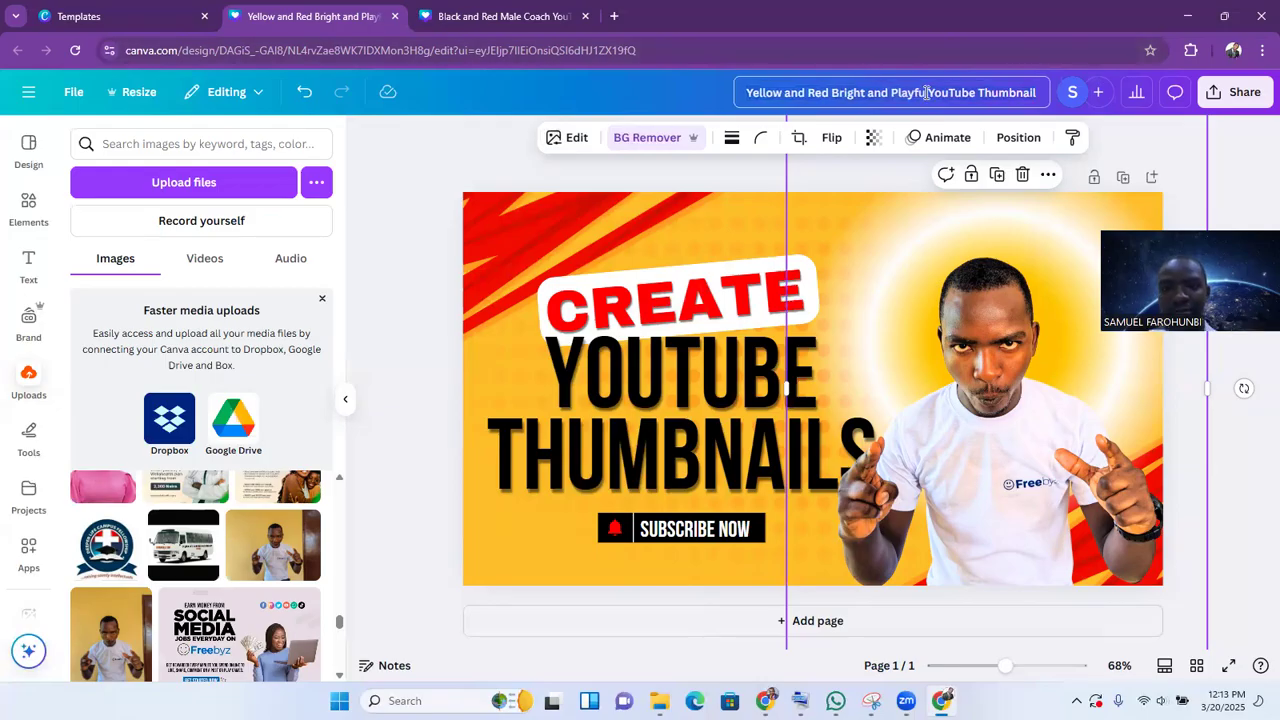
{"action": "key", "text": "BackSpace"}
{"action": "key", "text": "BackSpace"}
{"action": "key", "text": "BackSpace"}
{"action": "key", "text": "BackSpace"}
{"action": "key", "text": "BackSpace"}
{"action": "key", "text": "BackSpace"}
{"action": "key", "text": "BackSpace"}
{"action": "key", "text": "BackSpace"}
{"action": "key", "text": "BackSpace"}
{"action": "key", "text": "BackSpace"}
{"action": "key", "text": "BackSpace"}
{"action": "key", "text": "BackSpace"}
{"action": "key", "text": "BackSpace"}
{"action": "key", "text": "BackSpace"}
{"action": "key", "text": "BackSpace"}
{"action": "key", "text": "BackSpace"}
{"action": "key", "text": "BackSpace"}
{"action": "key", "text": "BackSpace"}
{"action": "key", "text": "BackSpace"}
{"action": "key", "text": "BackSpace"}
{"action": "type", "text": "HOW"}
{"action": "key", "text": "BackSpace"}
{"action": "key", "text": "BackSpace"}
{"action": "key", "text": "BackSpace"}
{"action": "type", "text": "ow to"}
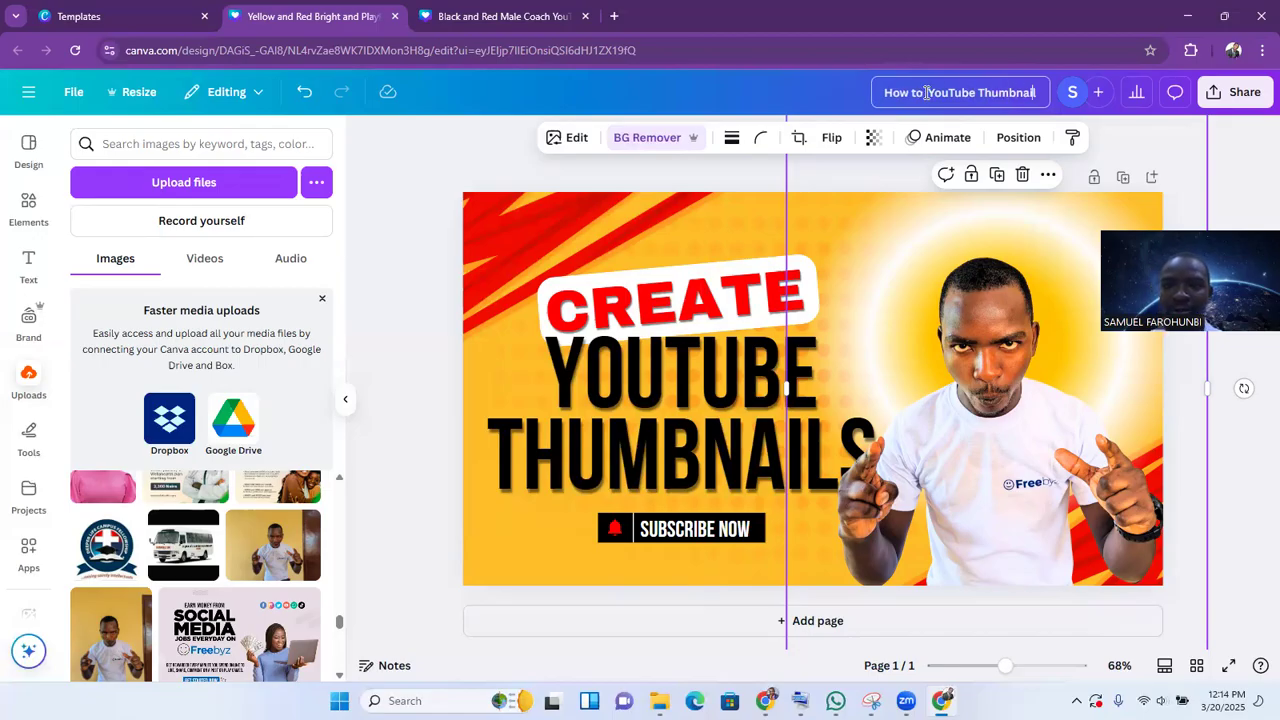
{"action": "type", "text": "for"}
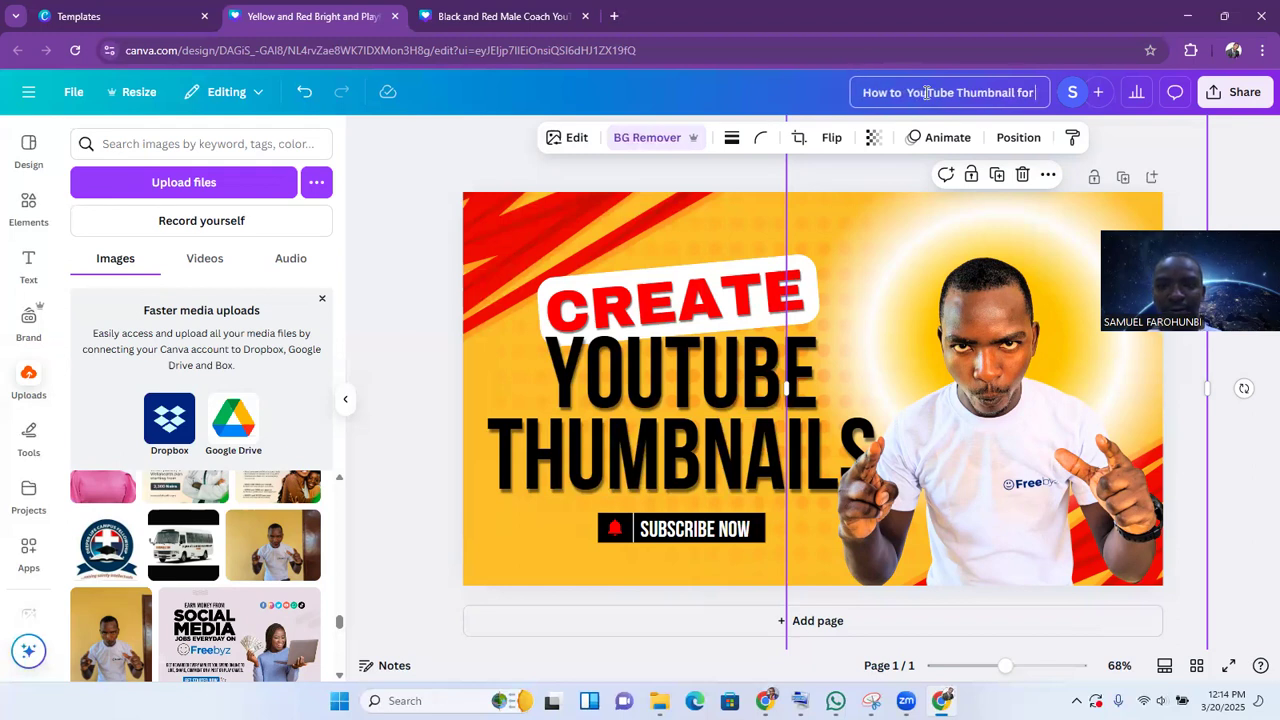
{"action": "type", "text": " fr"}
{"action": "type", "text": "e"}
{"action": "key", "text": "BackSpace"}
{"action": "type", "text": "ee"}
{"action": "key", "text": "BackSpace"}
{"action": "key", "text": "BackSpace"}
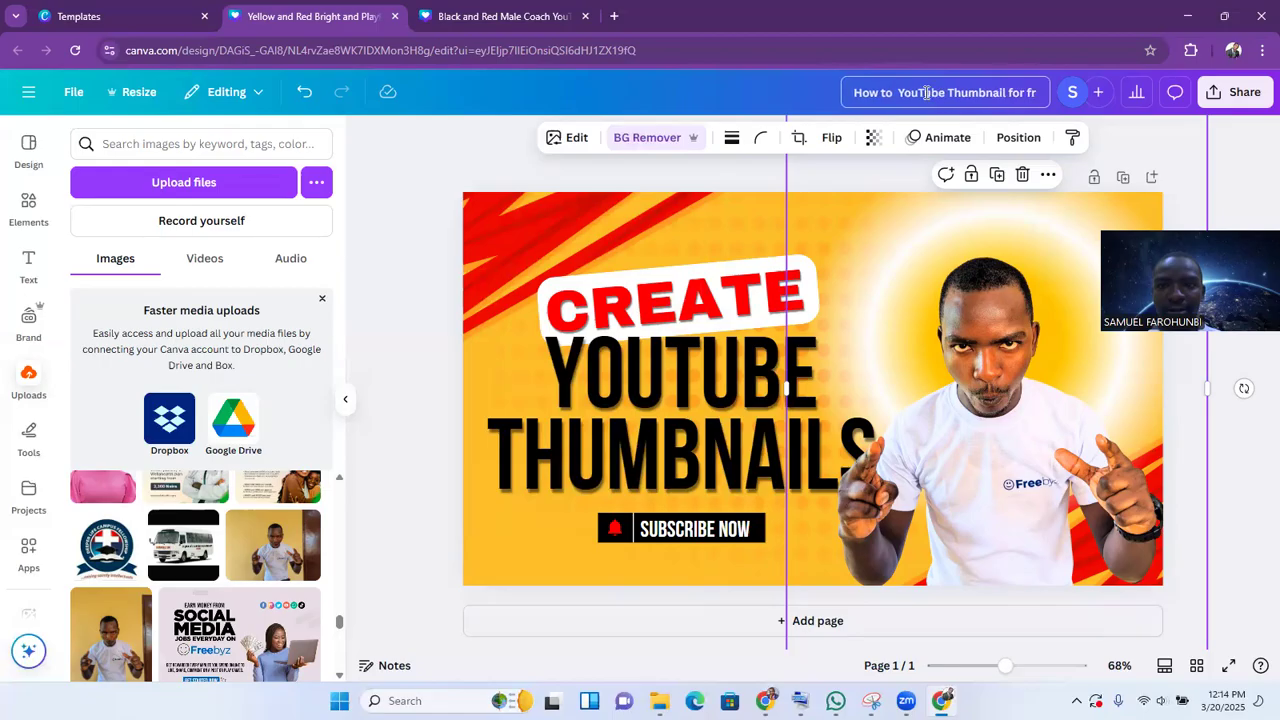
{"action": "type", "text": "ee on"}
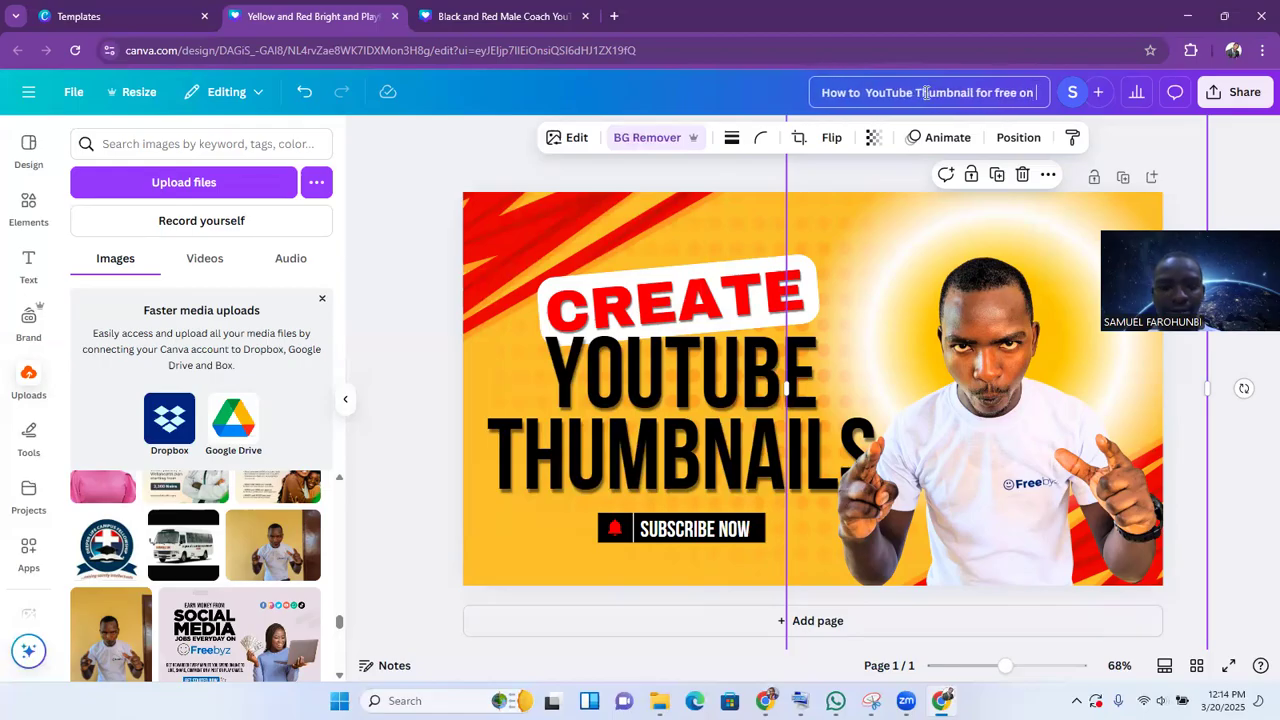
{"action": "type", "text": " canva"}
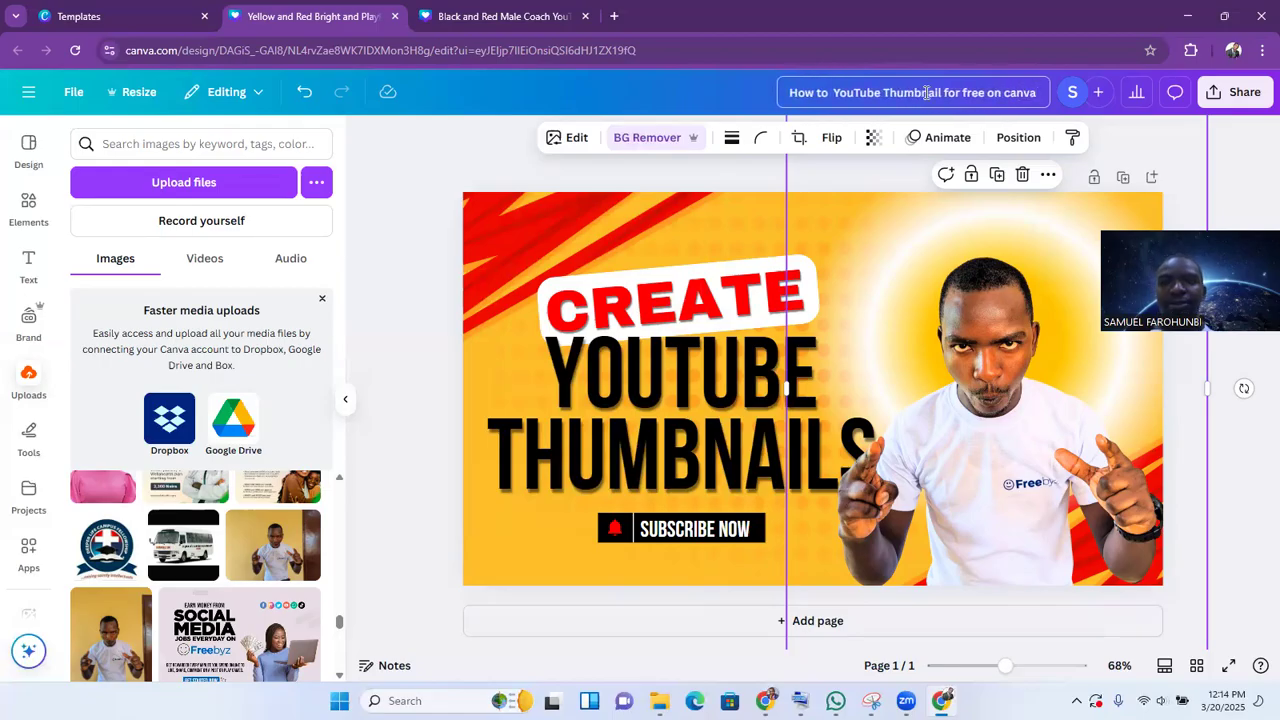
{"action": "left_click", "coordinate": [683, 77]}
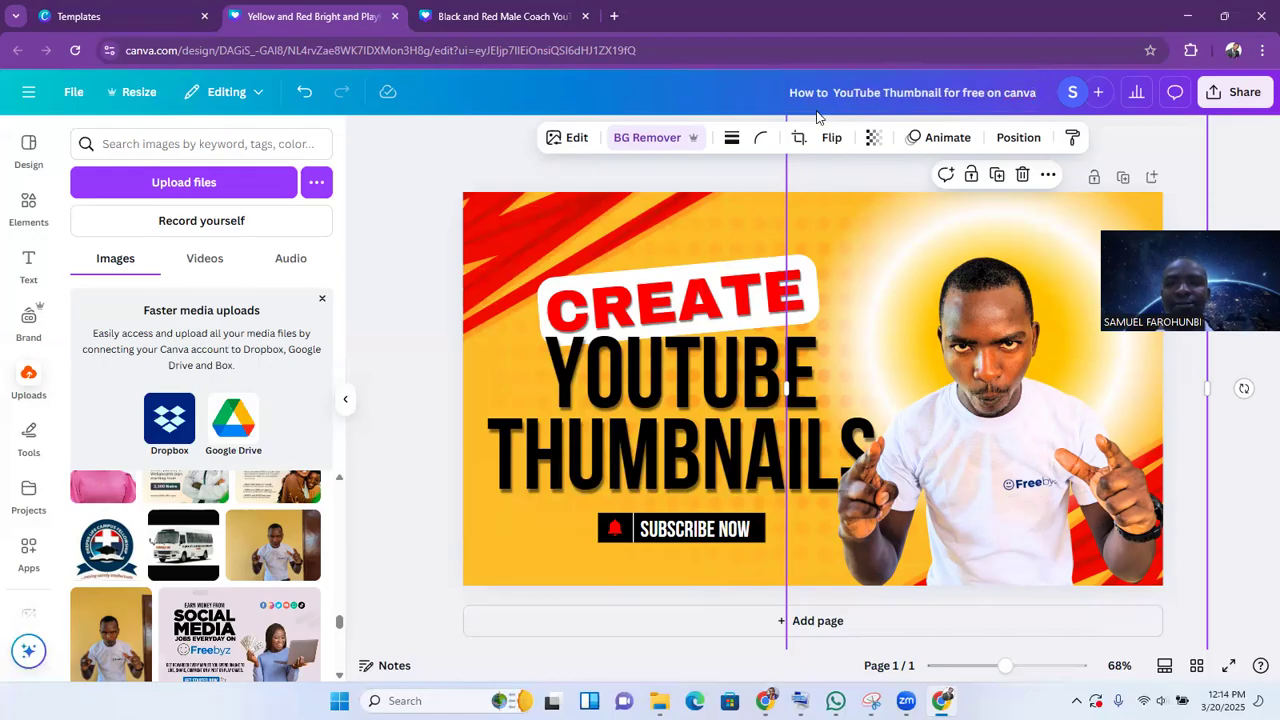
Step: Download the thumbnail as a 1,280 × 720 px PNG and return to the video's upload details in YouTube Studio
{"action": "left_click", "coordinate": [1221, 95]}
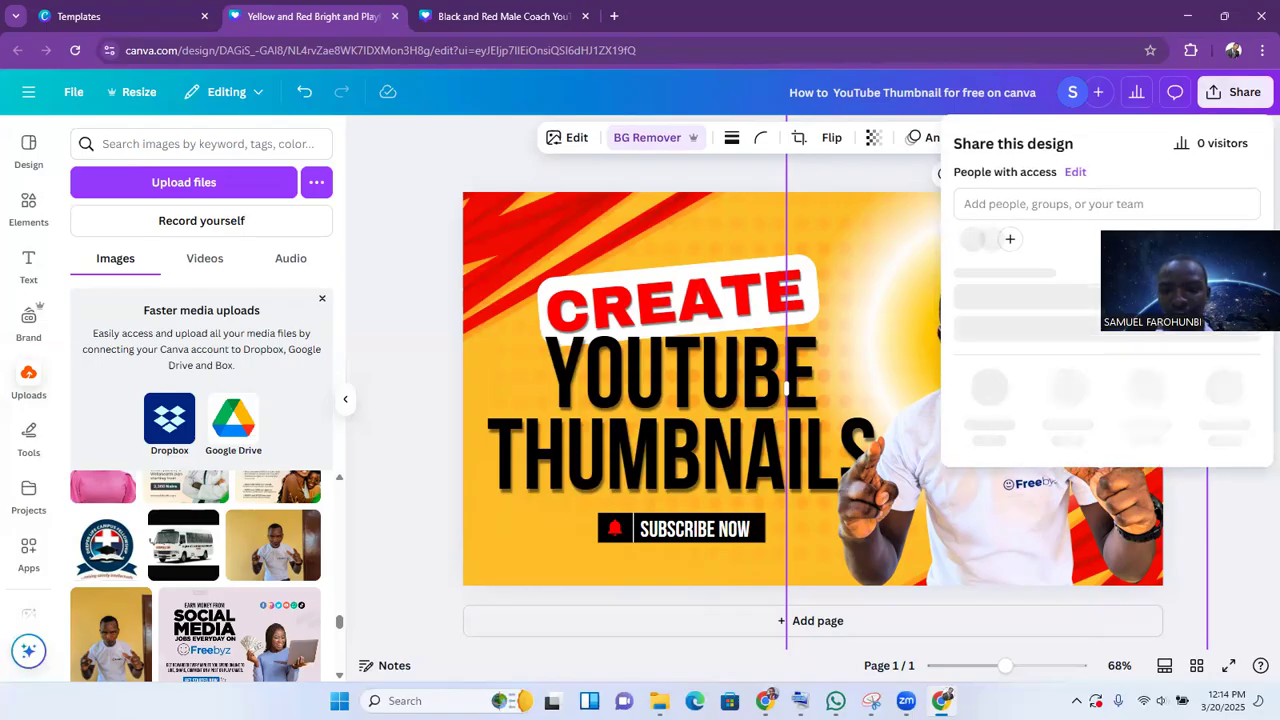
{"action": "left_click", "coordinate": [990, 414]}
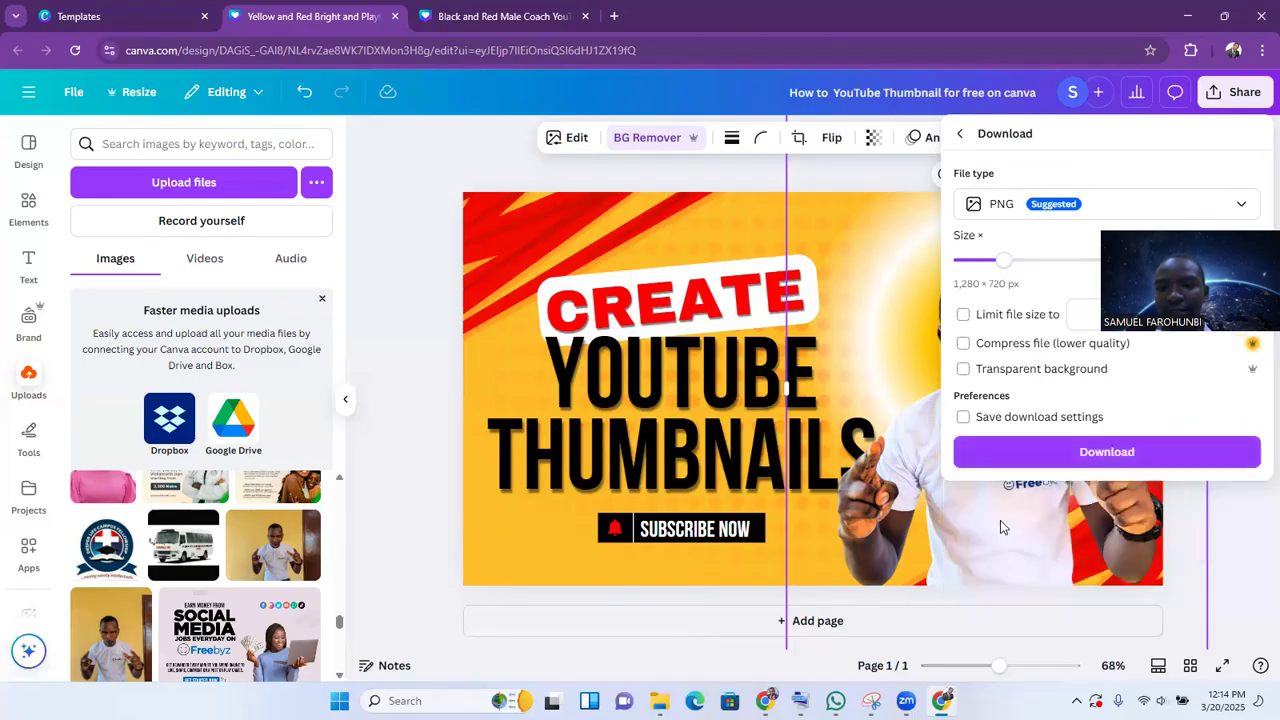
{"action": "left_click", "coordinate": [1040, 456]}
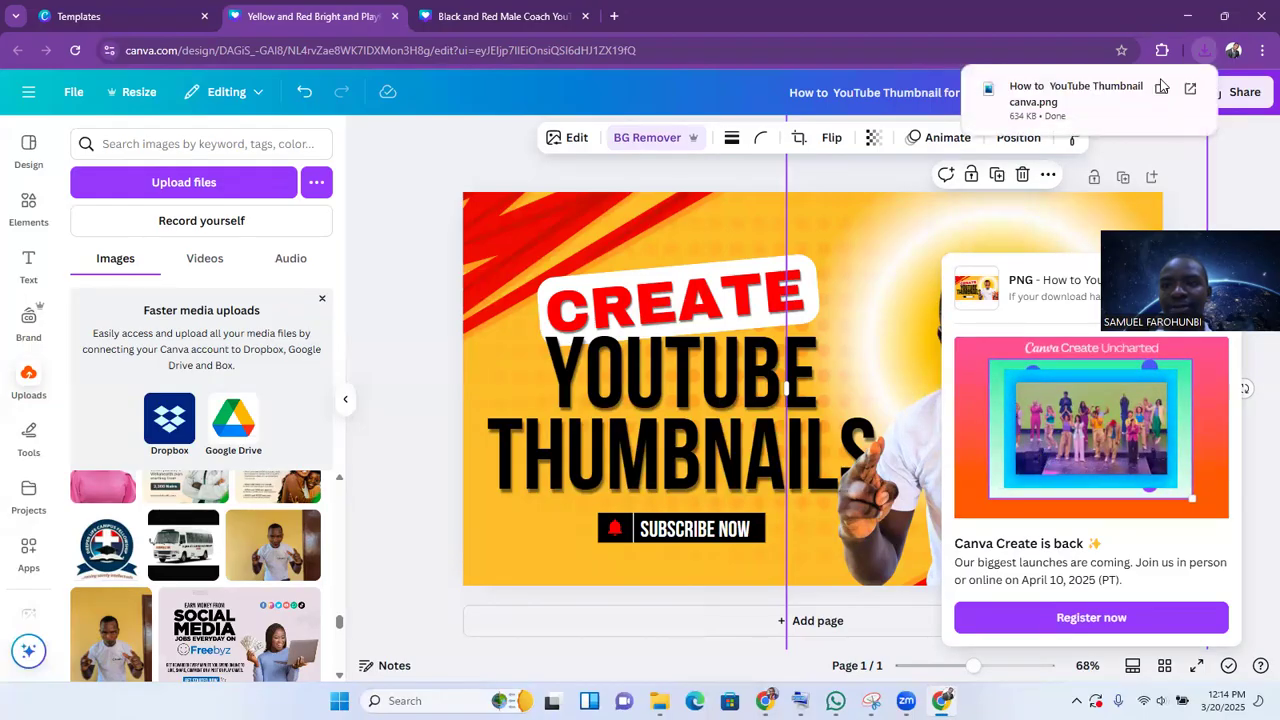
{"action": "left_click", "coordinate": [1184, 22]}
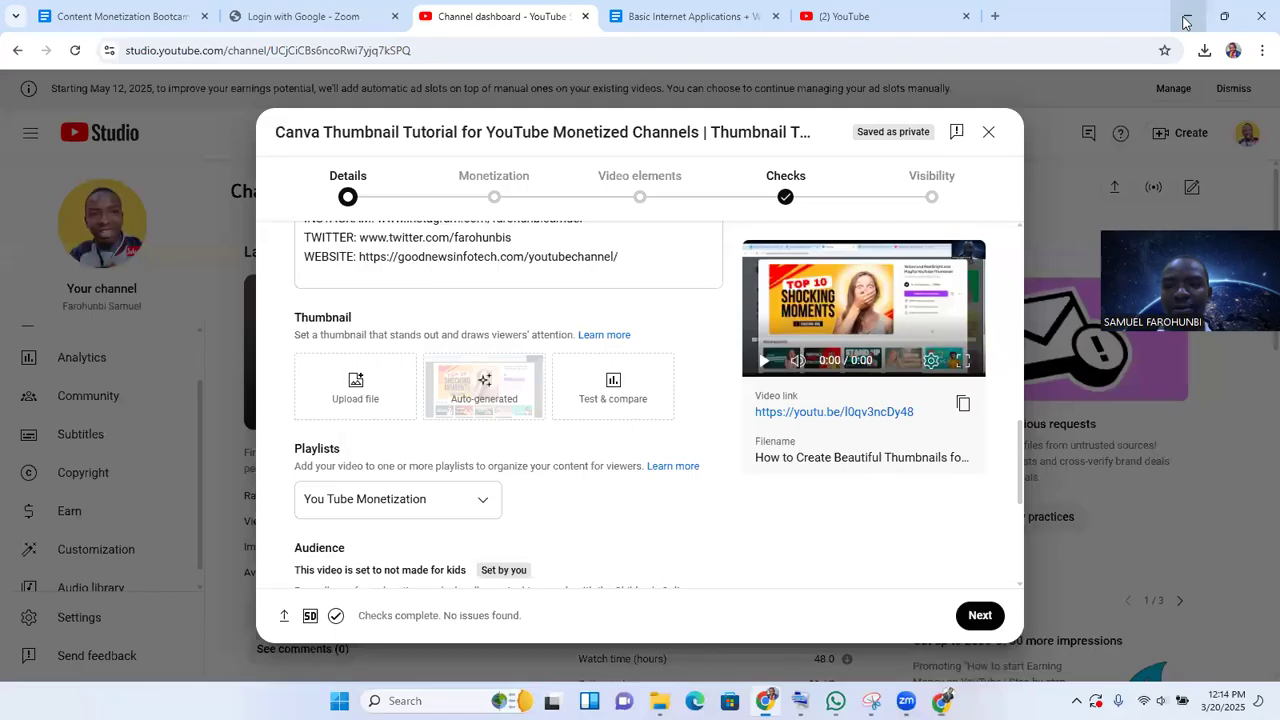
Step: Upload "How to YouTube Thumbnail for free on canva" from the Downloads folder as the video's custom thumbnail
{"action": "left_click", "coordinate": [357, 388]}
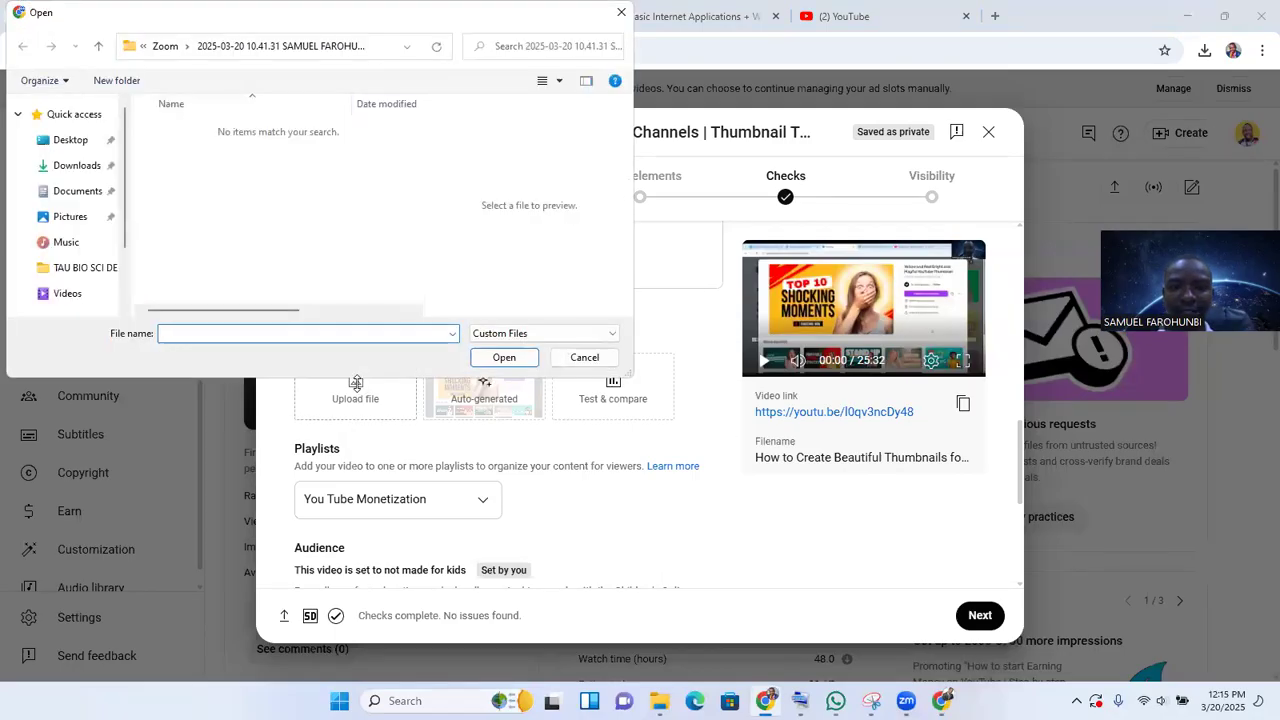
{"action": "left_click", "coordinate": [80, 164]}
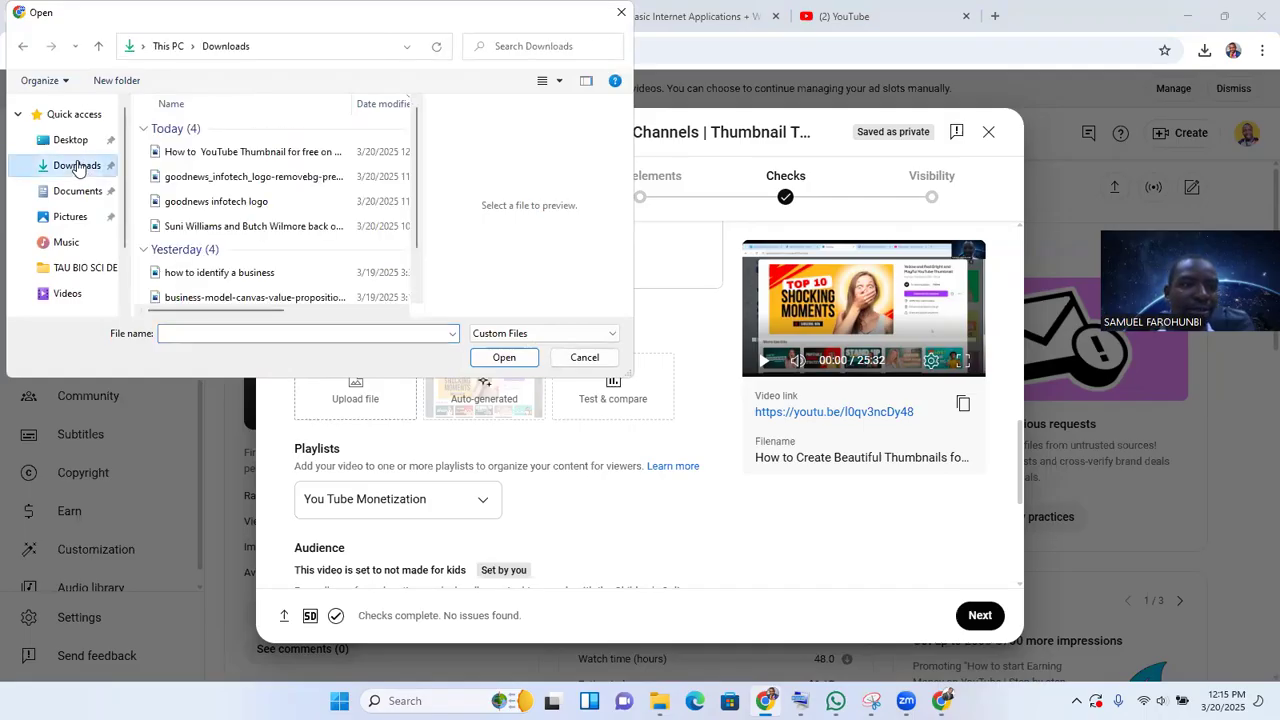
{"action": "left_click", "coordinate": [190, 155]}
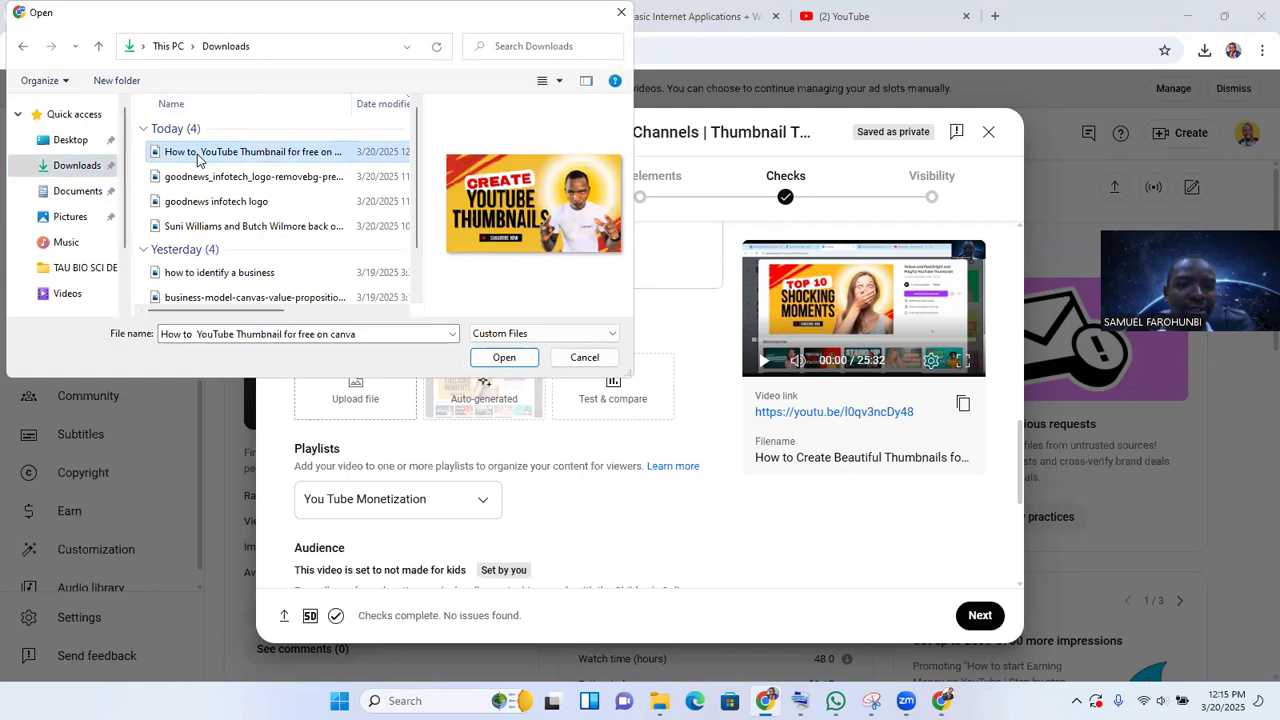
{"action": "left_click", "coordinate": [492, 357]}
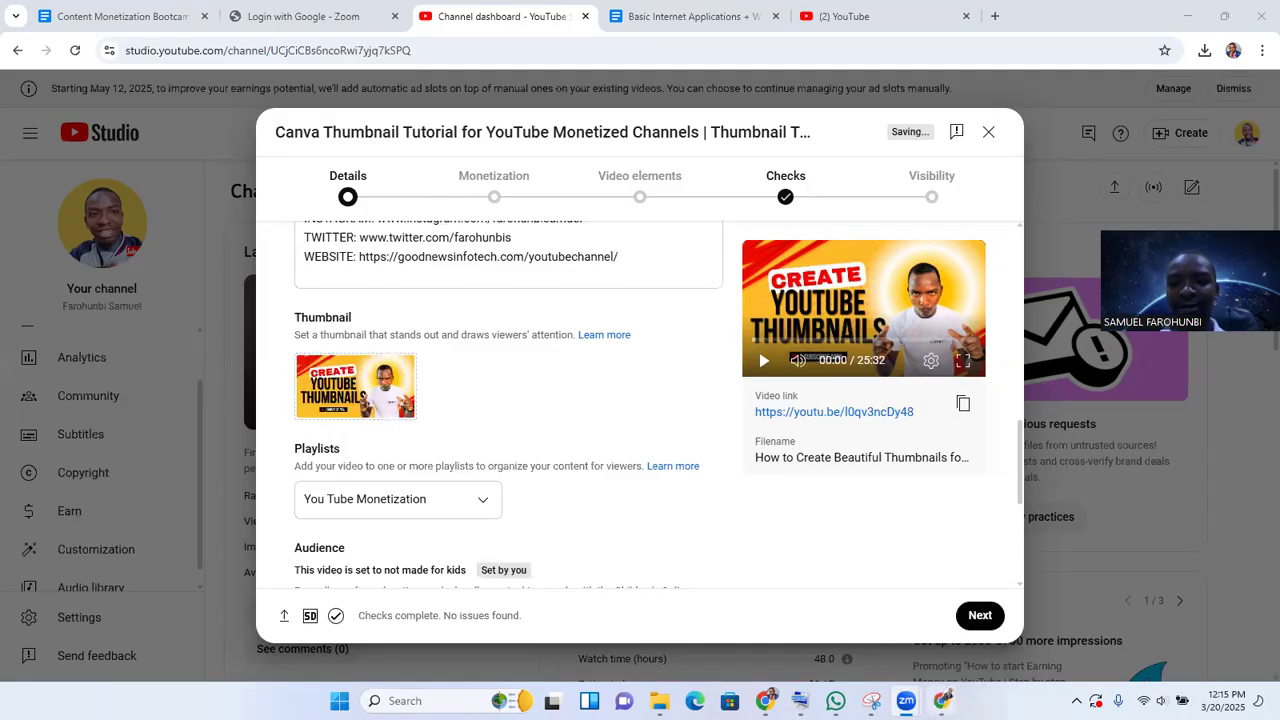
Step: Switch to the Canva design, add a subheading reading "FREE" and place it between the CREATE label and the man's head
{"action": "left_click", "coordinate": [942, 701]}
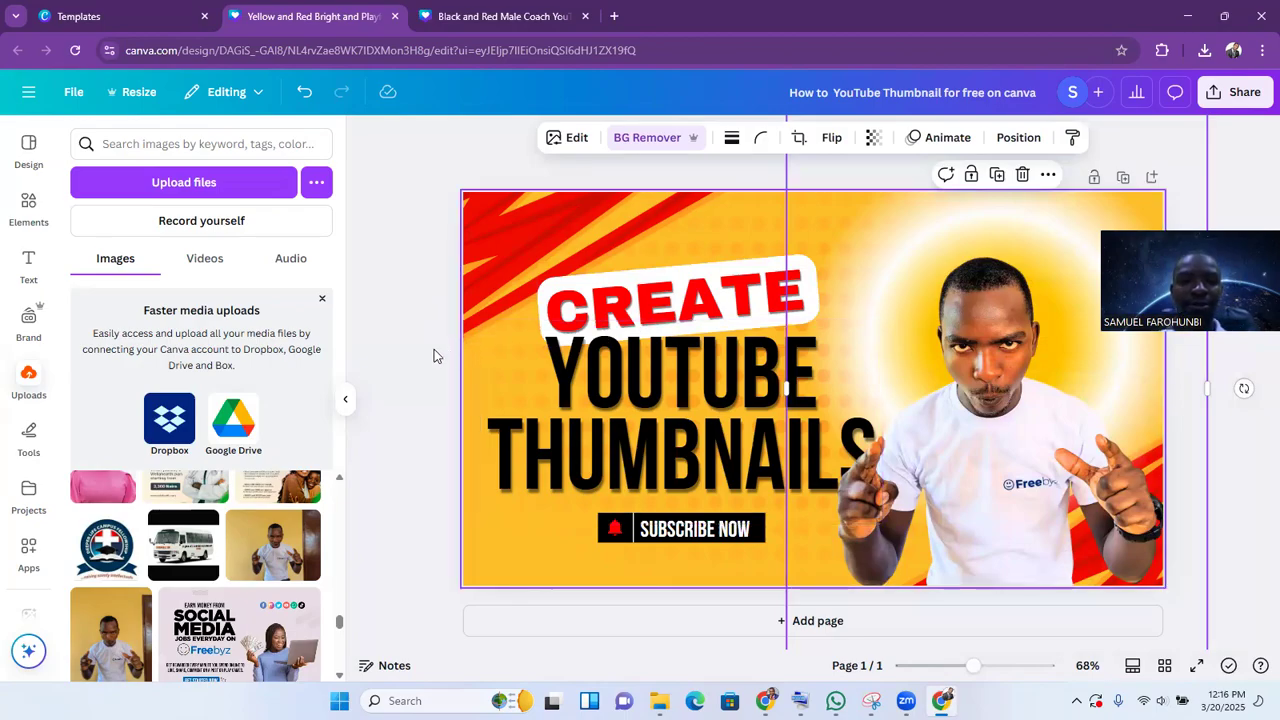
{"action": "left_click", "coordinate": [28, 265]}
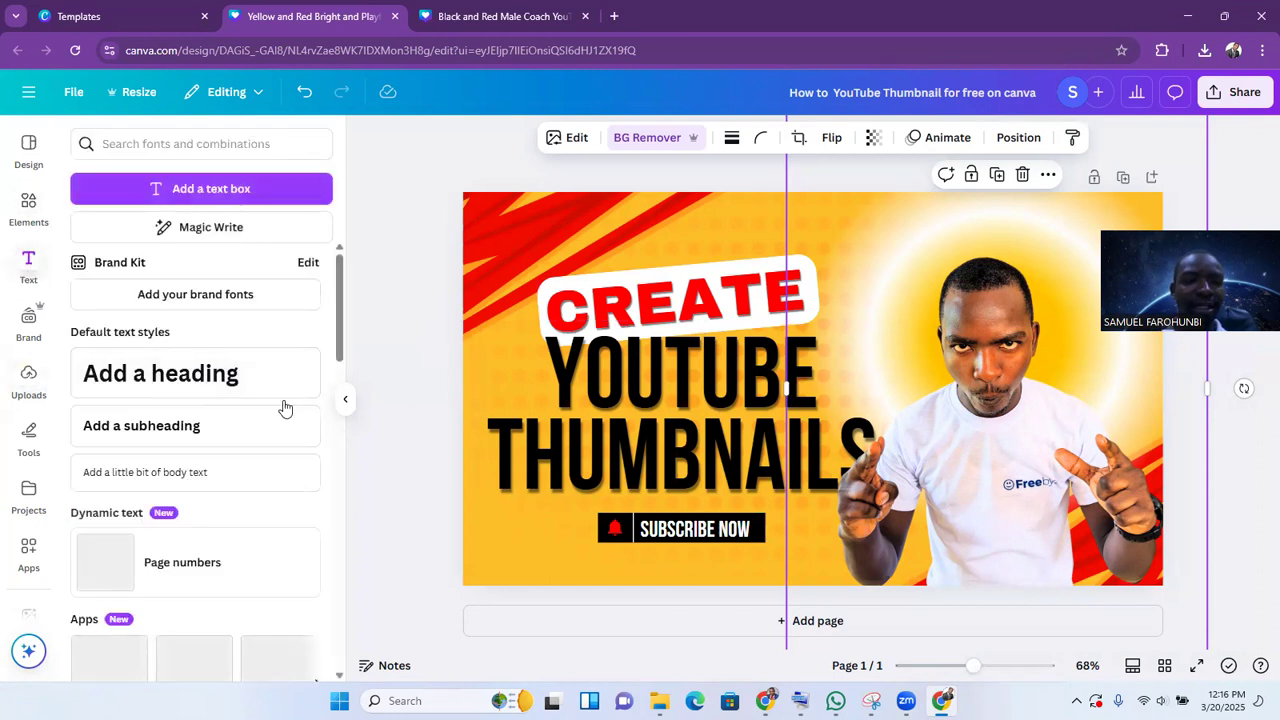
{"action": "left_click", "coordinate": [157, 431]}
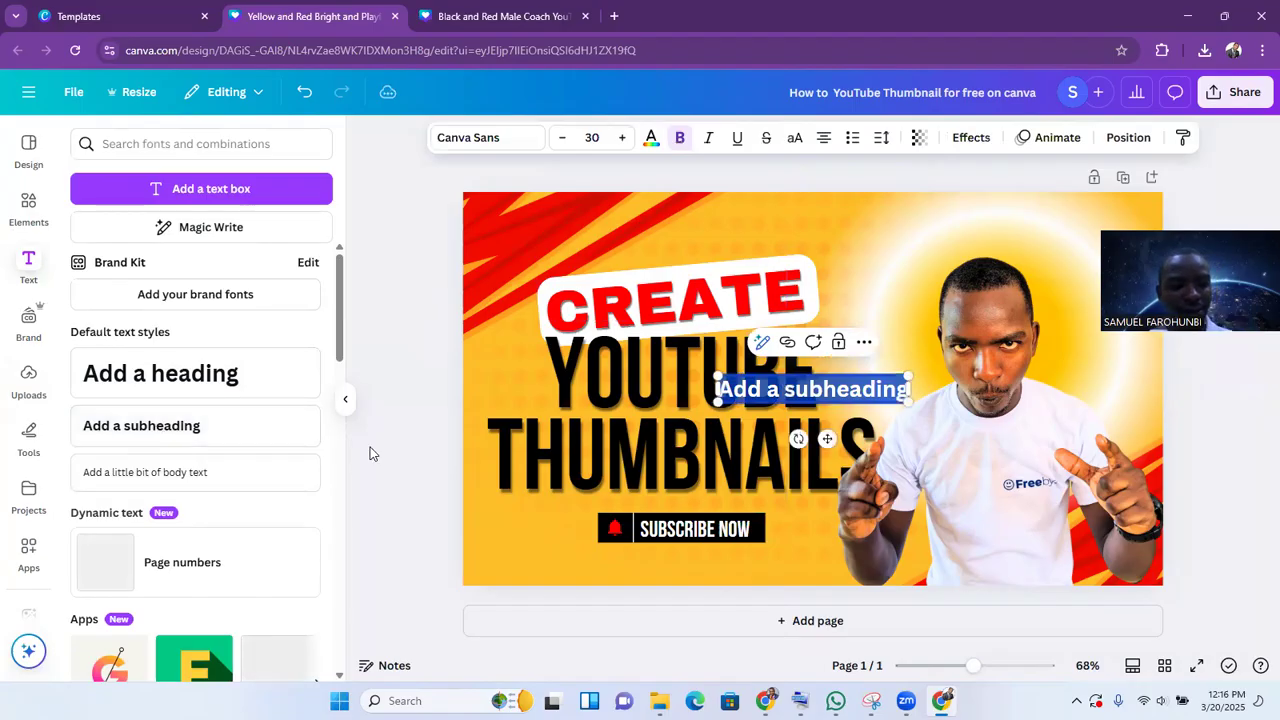
{"action": "type", "text": "FREE"}
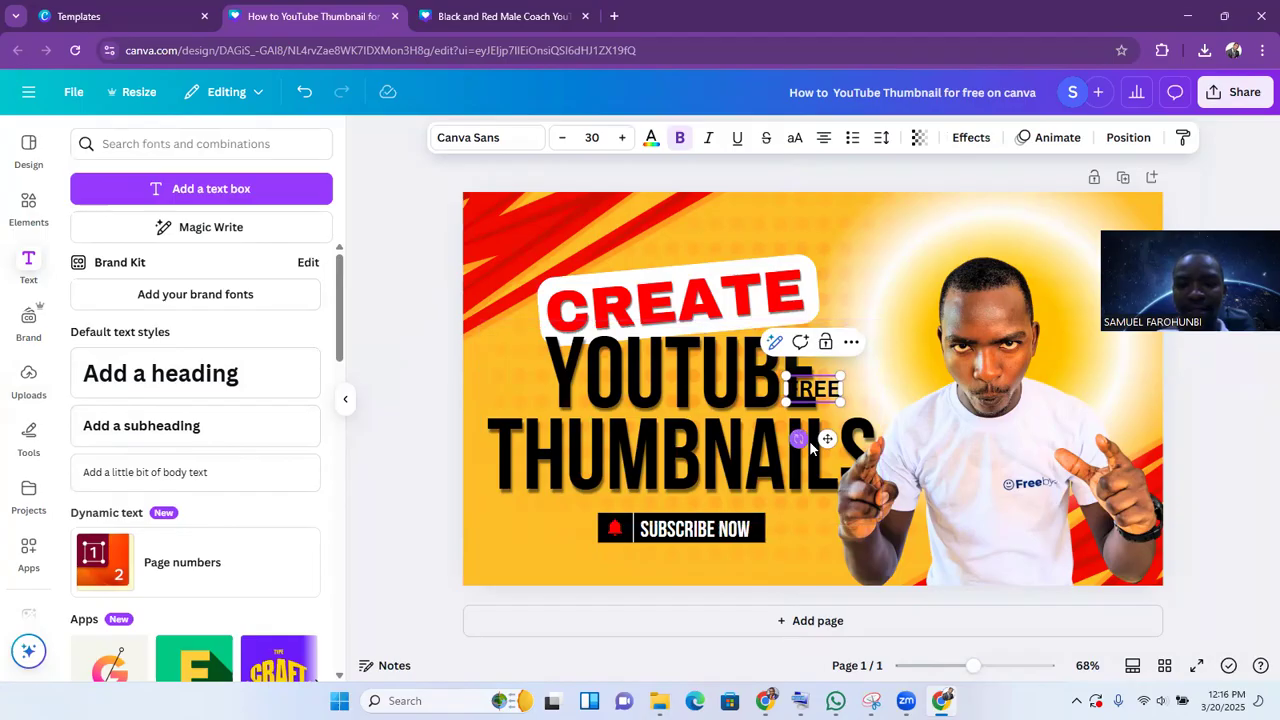
{"action": "left_click_drag", "start_coordinate": [829, 437], "coordinate": [876, 326]}
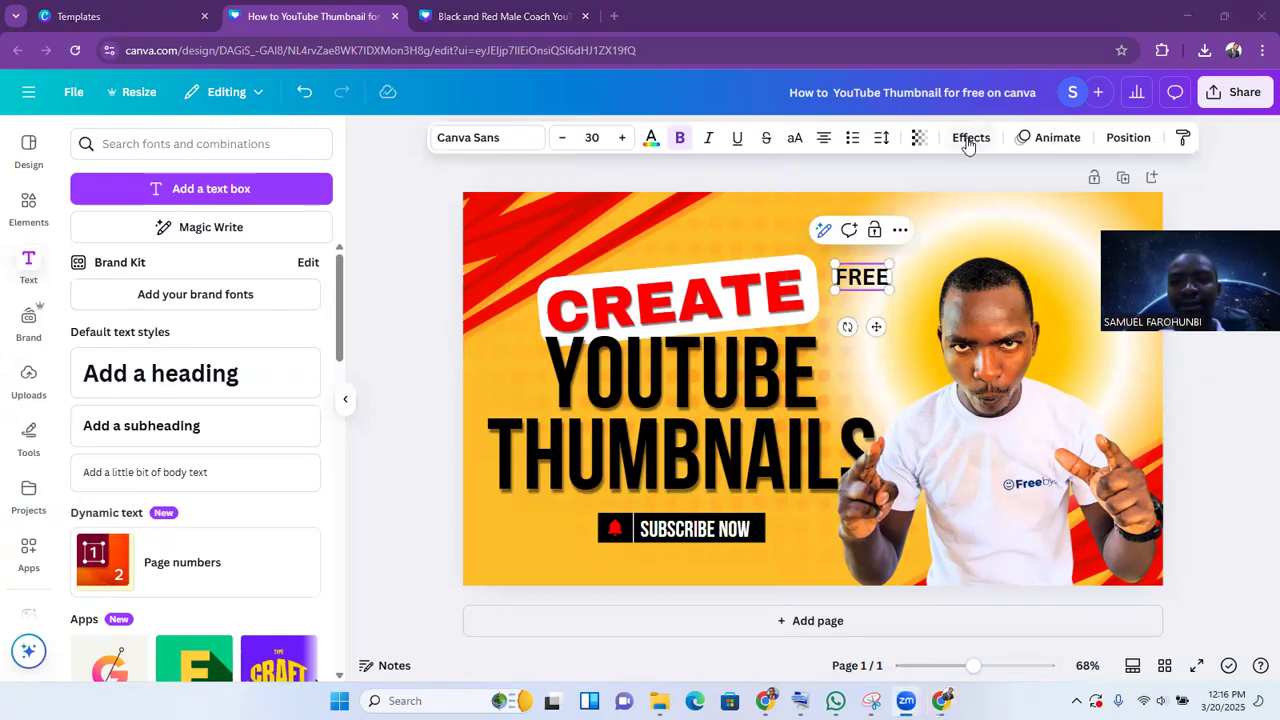
Step: Colour the "FREE" text with the red from the document colours
{"action": "left_click", "coordinate": [651, 140]}
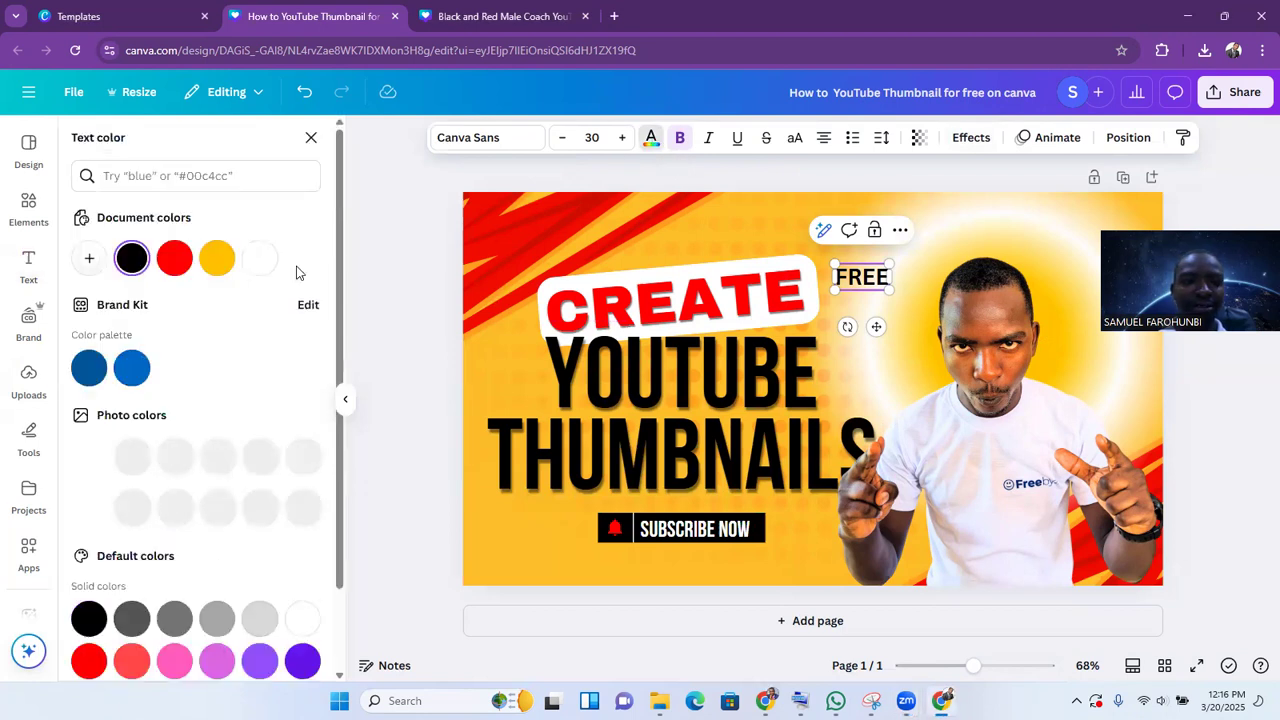
{"action": "left_click", "coordinate": [175, 258]}
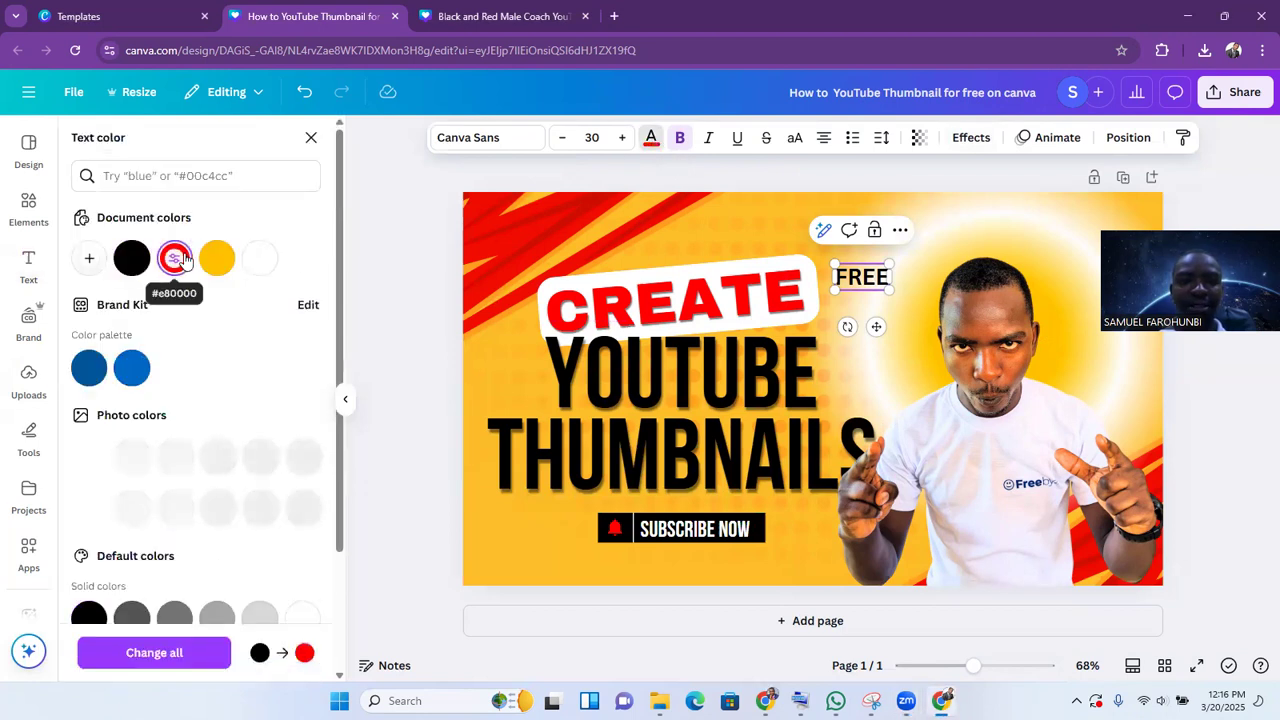
{"action": "left_click", "coordinate": [410, 250]}
{"action": "left_click", "coordinate": [850, 285]}
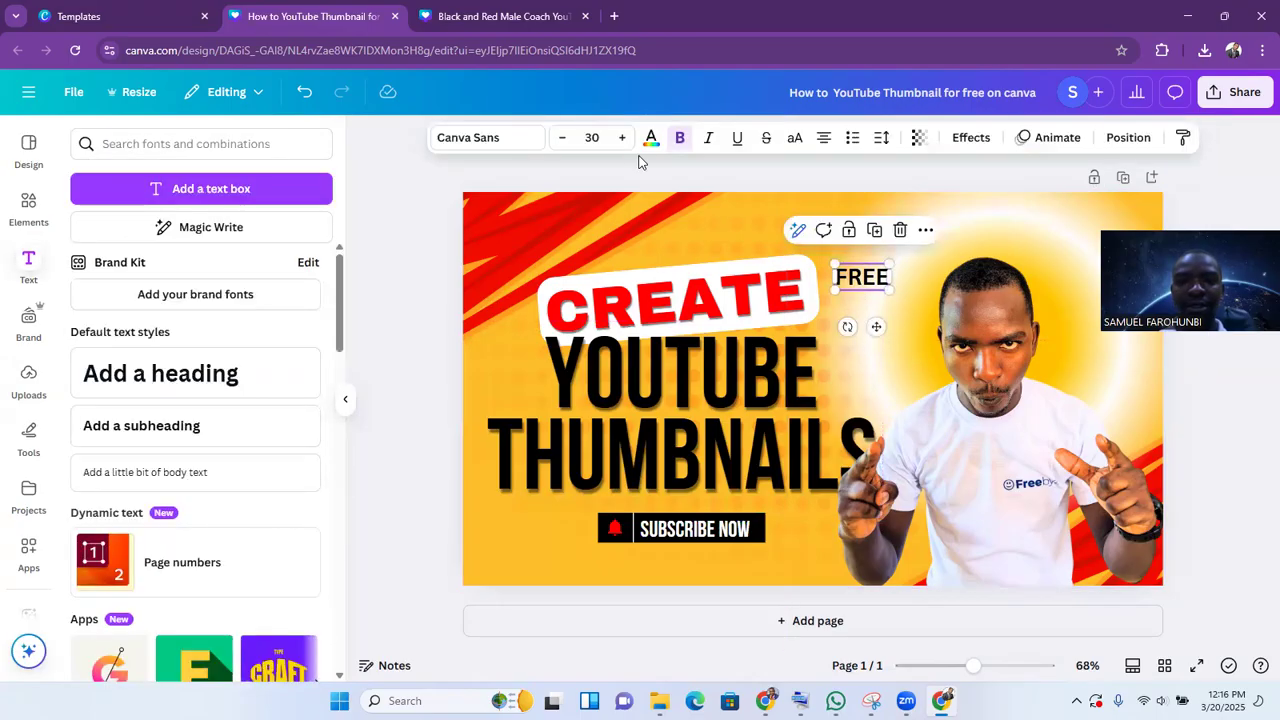
{"action": "left_click", "coordinate": [651, 140]}
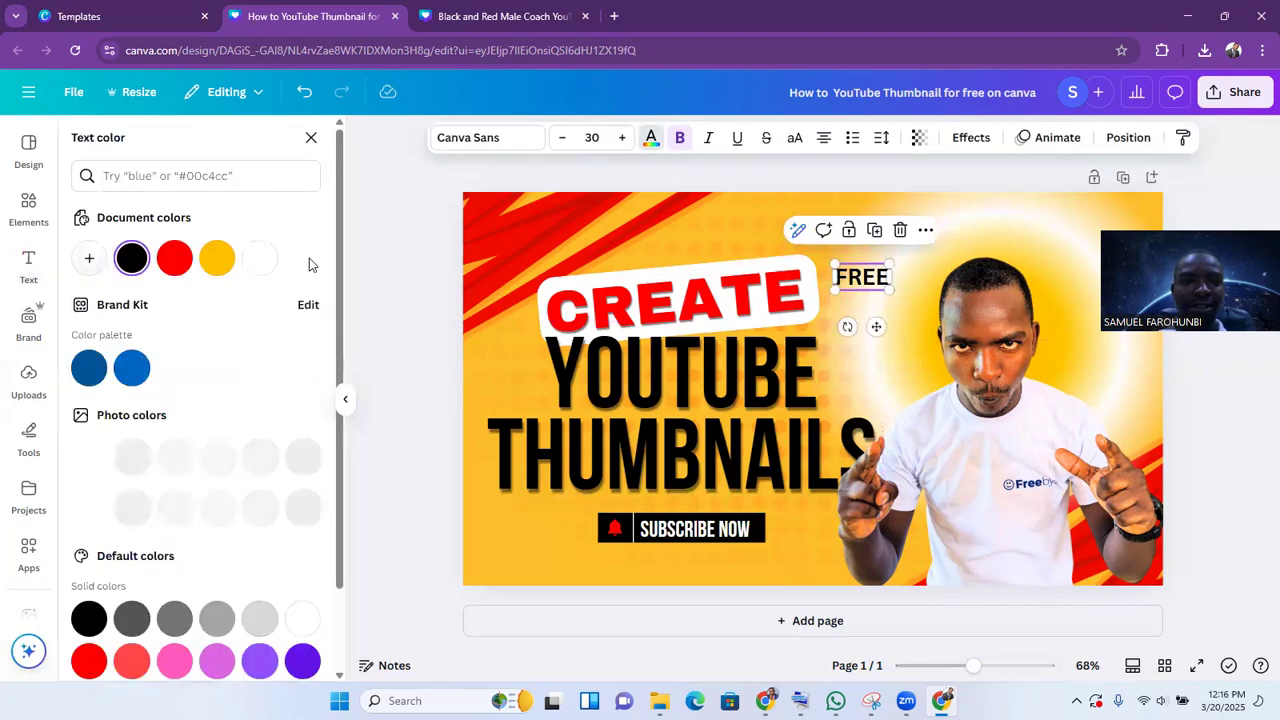
{"action": "left_click", "coordinate": [175, 260]}
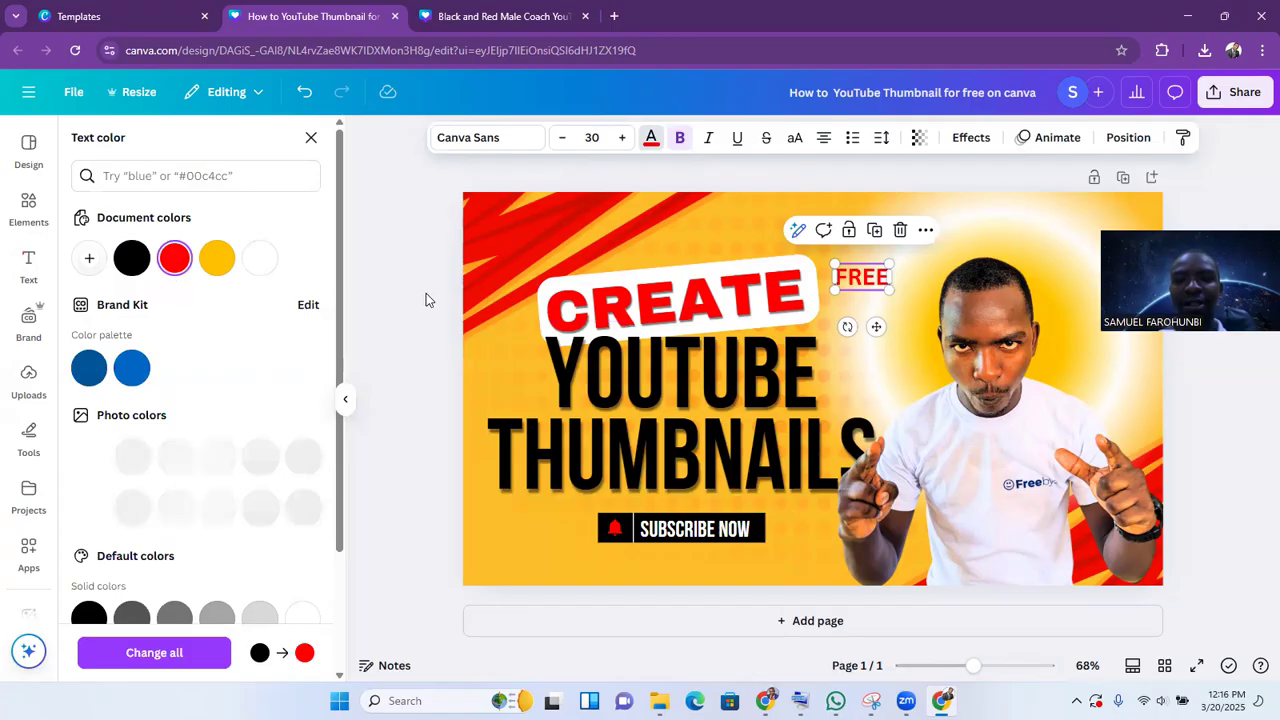
Step: Check the font of the "YOUTUBE THUMBNAILS" headline and set the "FREE" text to Bebas Neue Cyrillic
{"action": "left_click", "coordinate": [588, 400]}
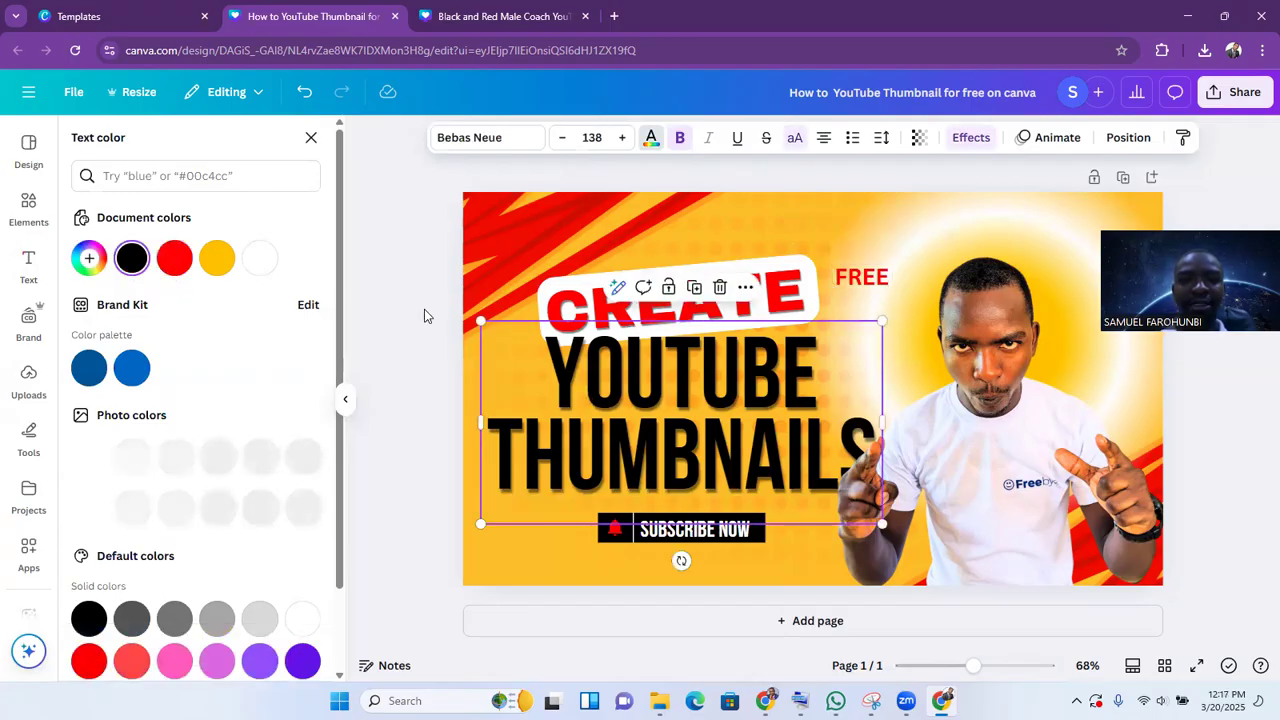
{"action": "left_click", "coordinate": [864, 284]}
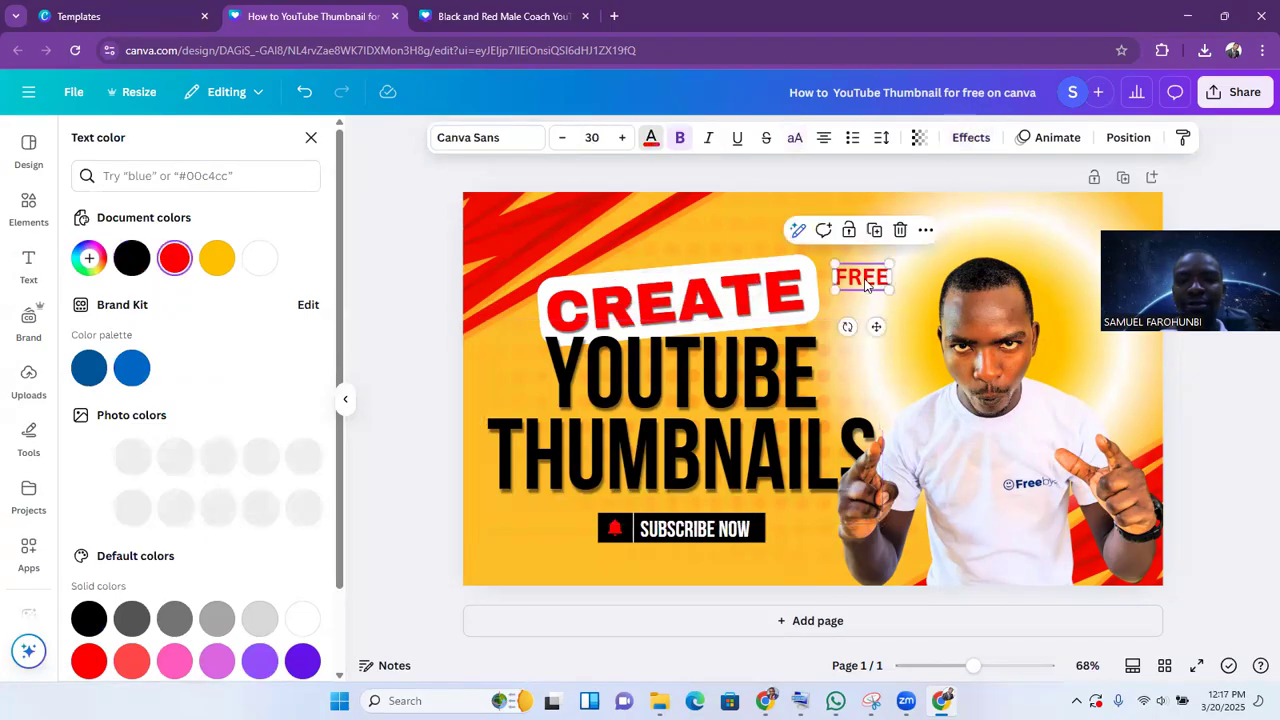
{"action": "left_click", "coordinate": [490, 140]}
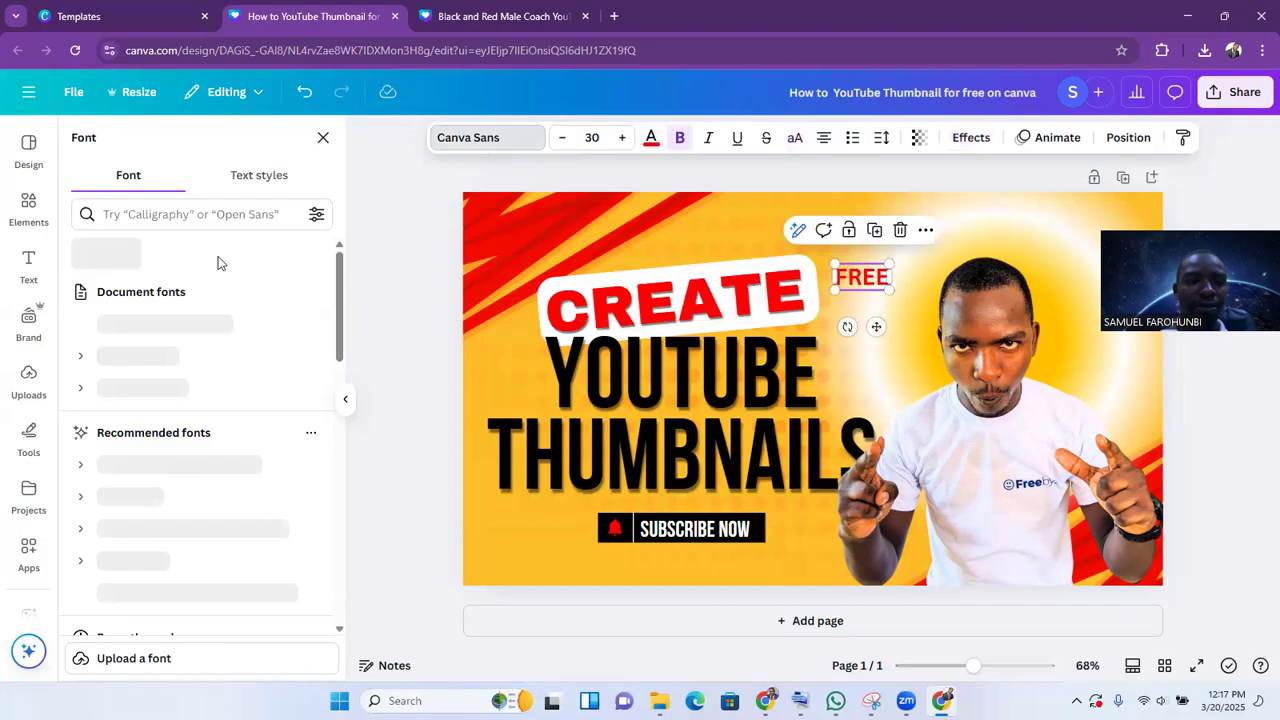
{"action": "left_click", "coordinate": [156, 217]}
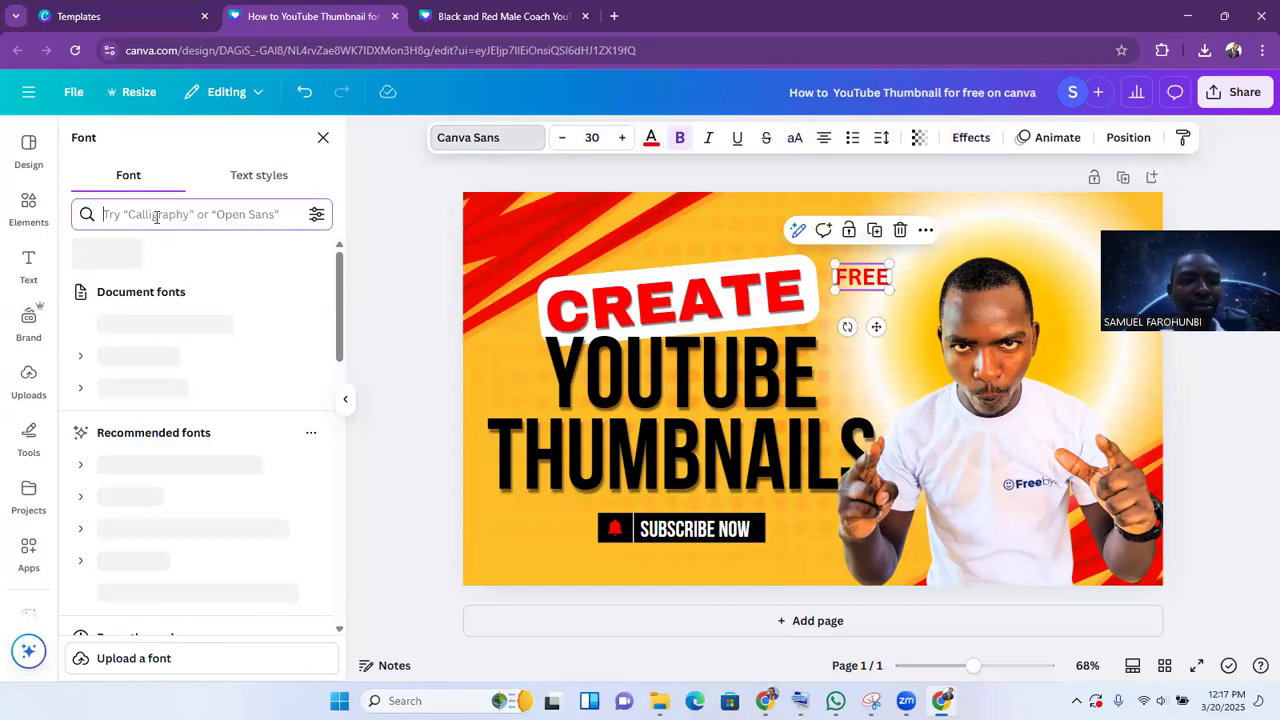
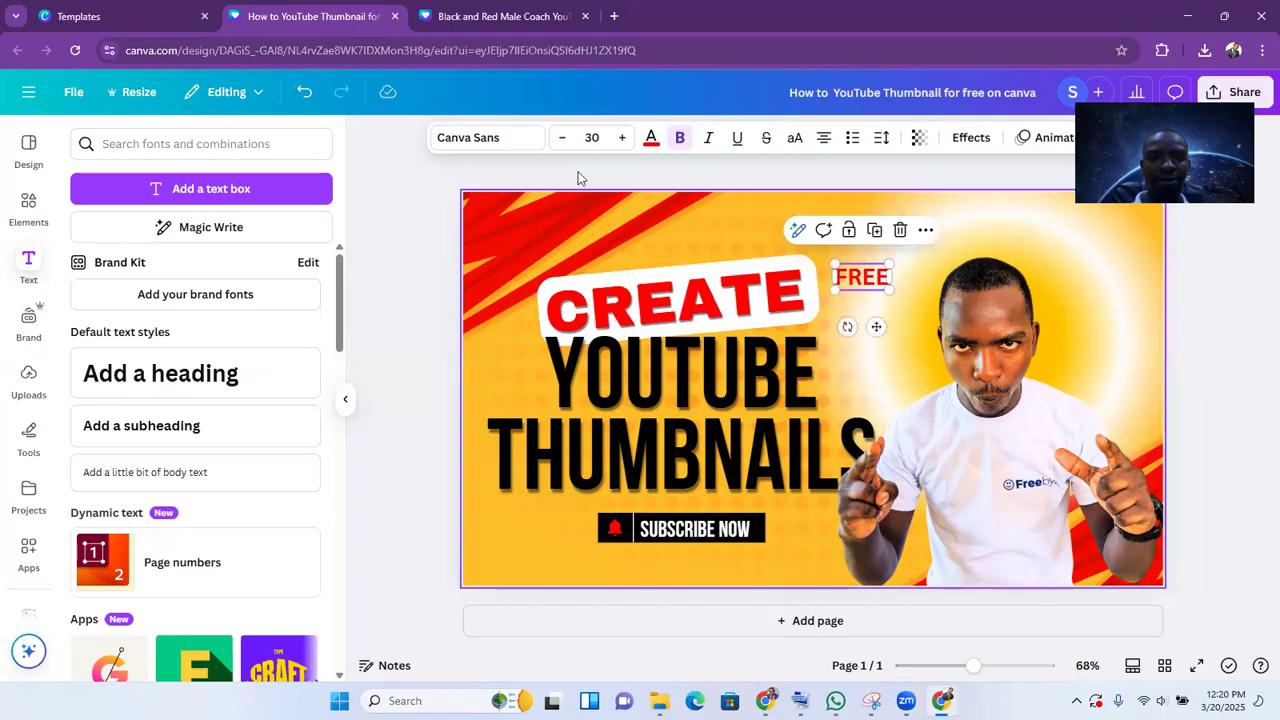
{"action": "left_click", "coordinate": [526, 145]}
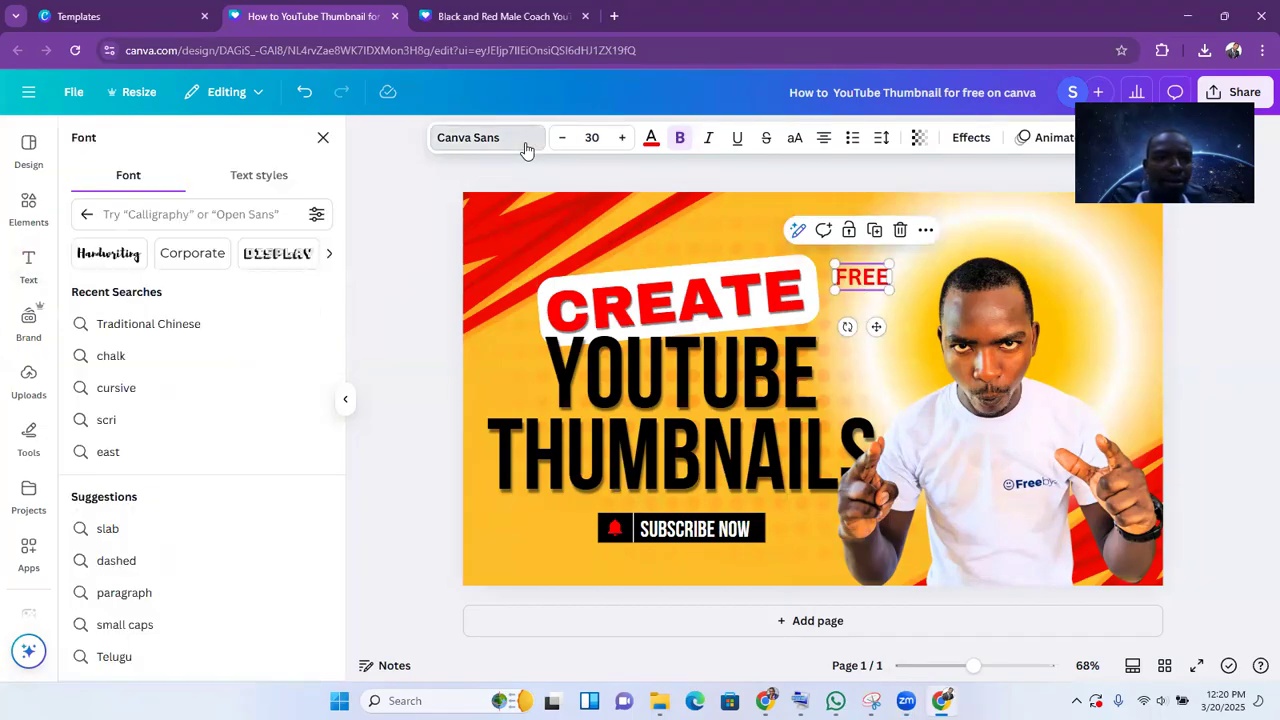
{"action": "left_click", "coordinate": [214, 213]}
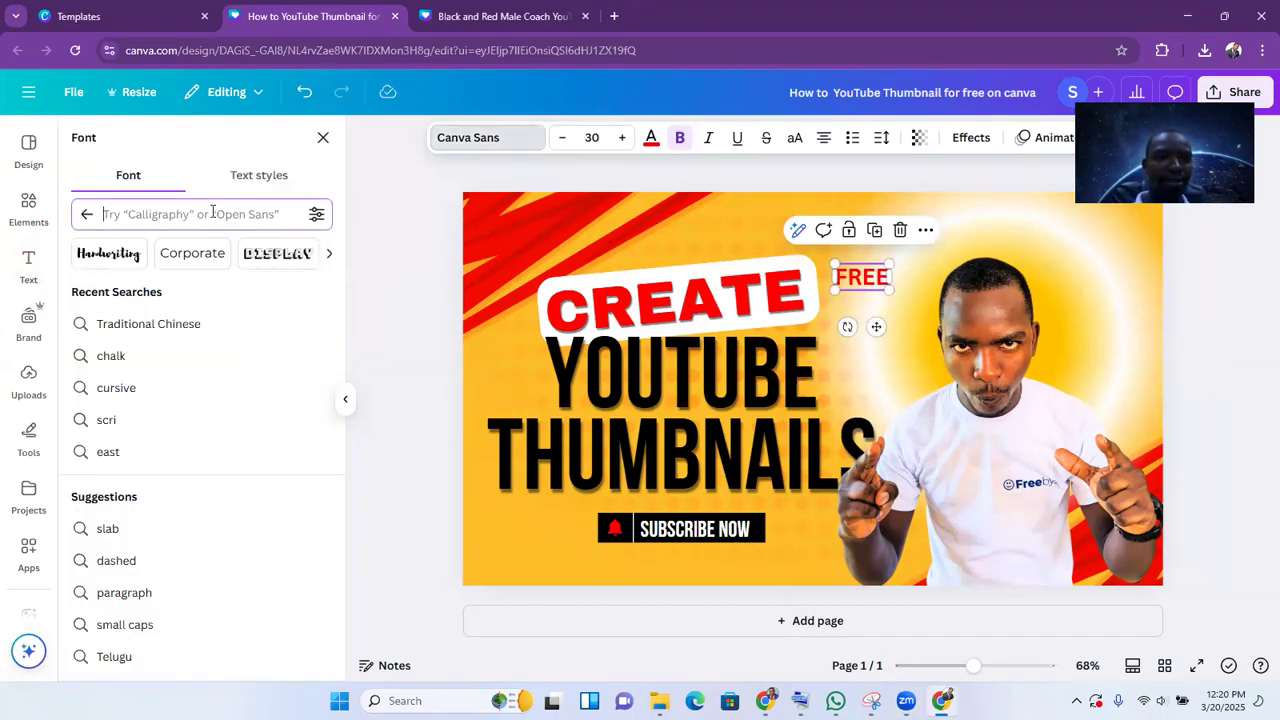
{"action": "type", "text": "B"}
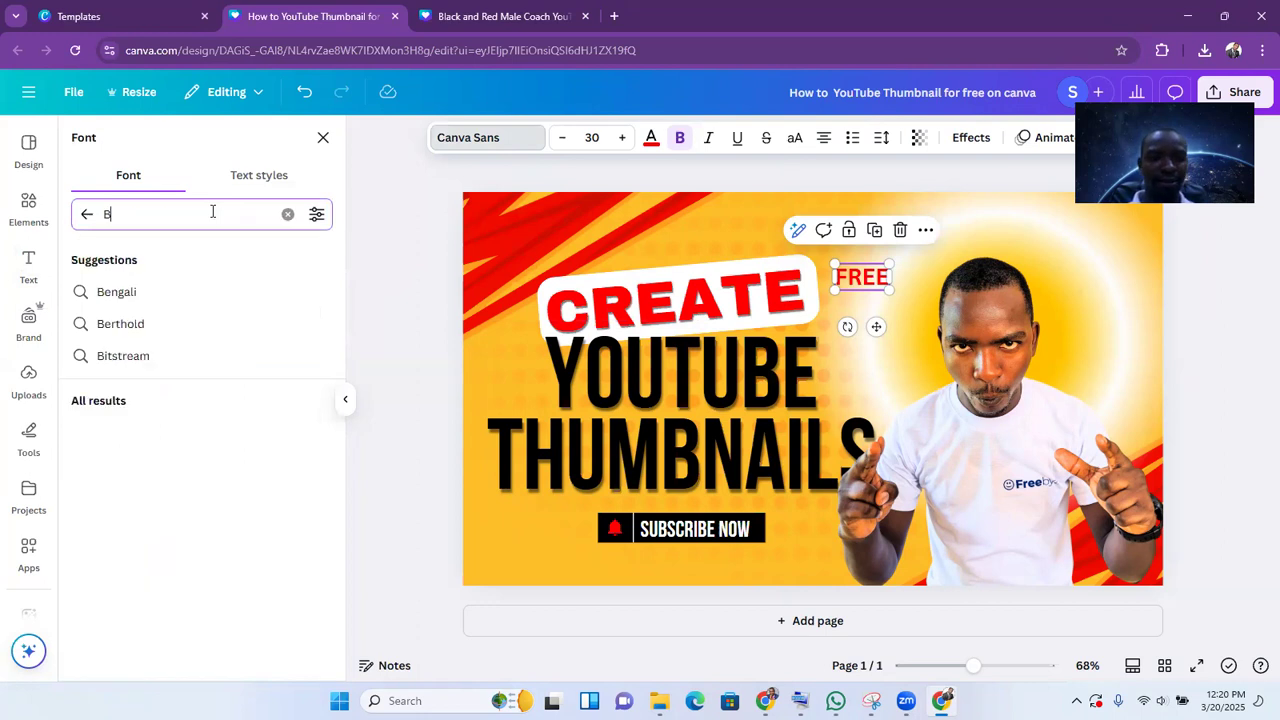
{"action": "type", "text": "EB"}
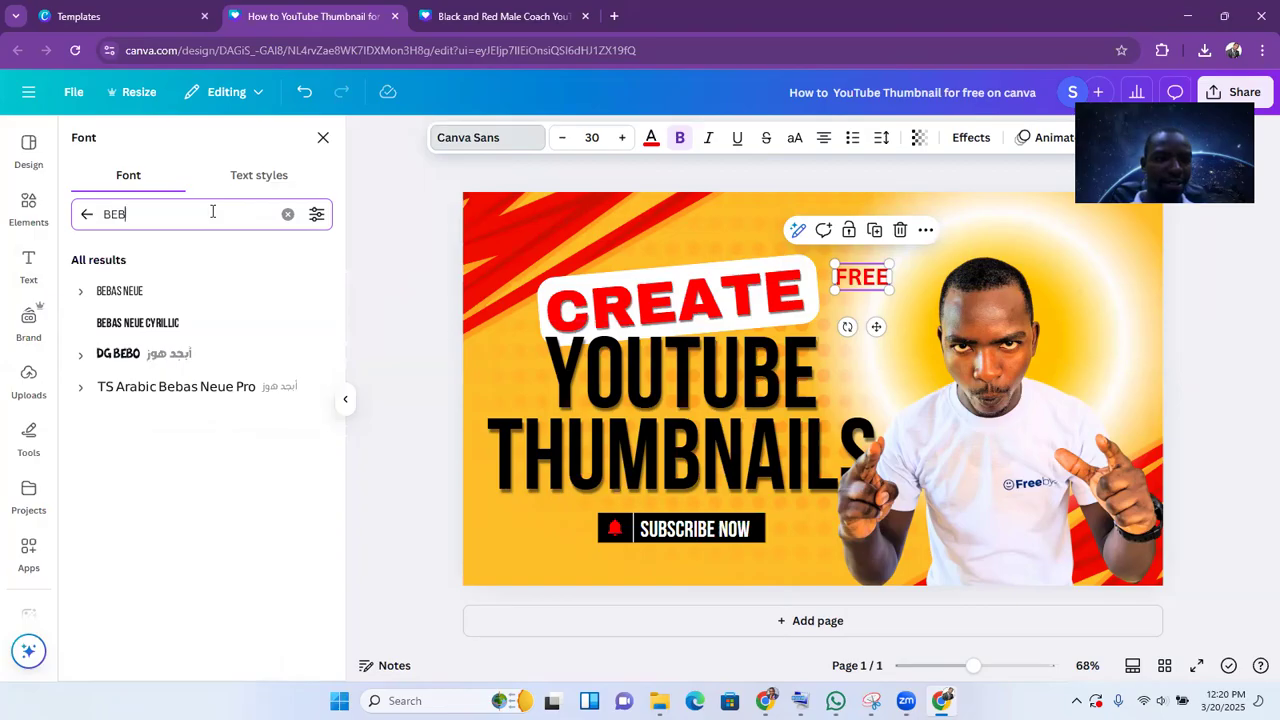
{"action": "left_click", "coordinate": [128, 296]}
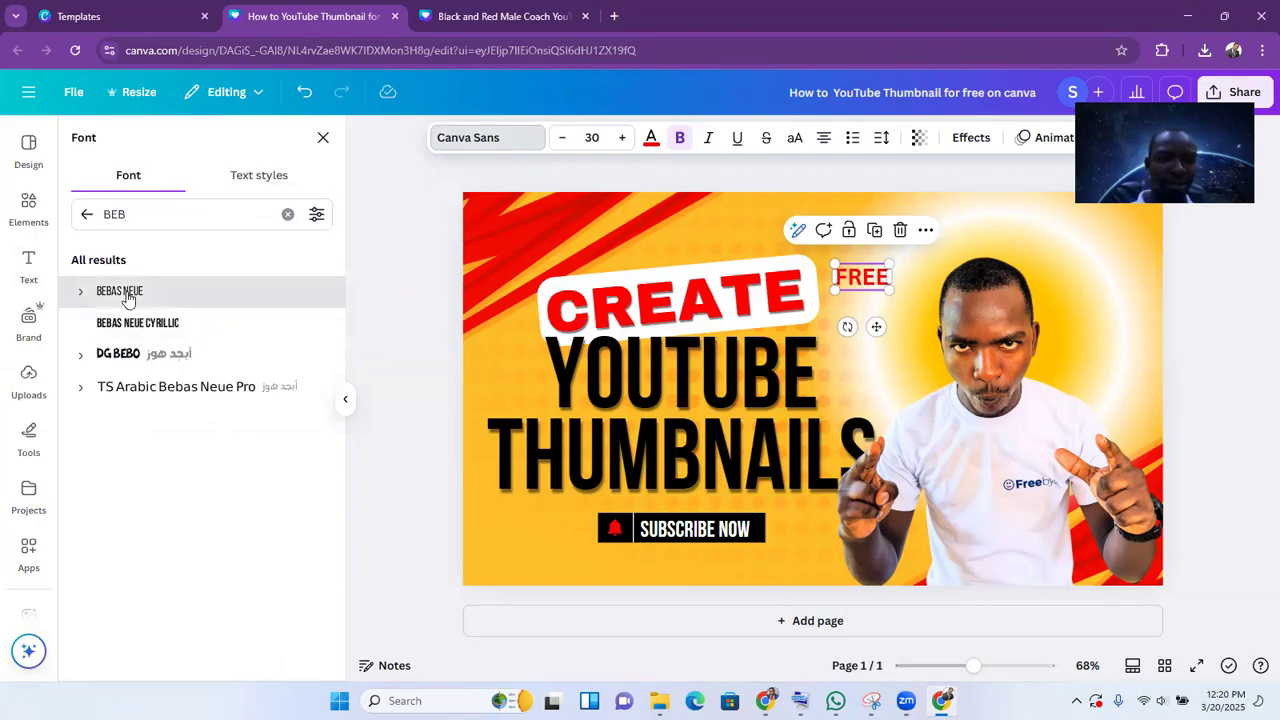
{"action": "left_click", "coordinate": [175, 323]}
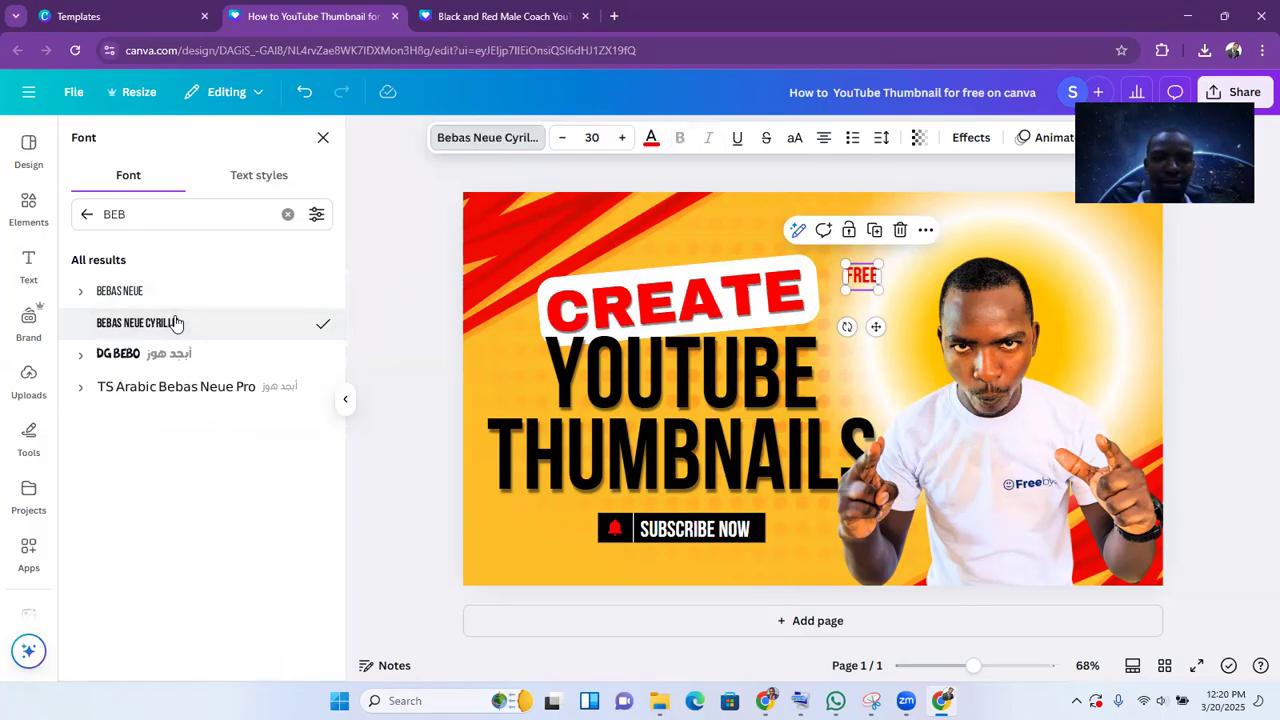
{"action": "left_click", "coordinate": [424, 326]}
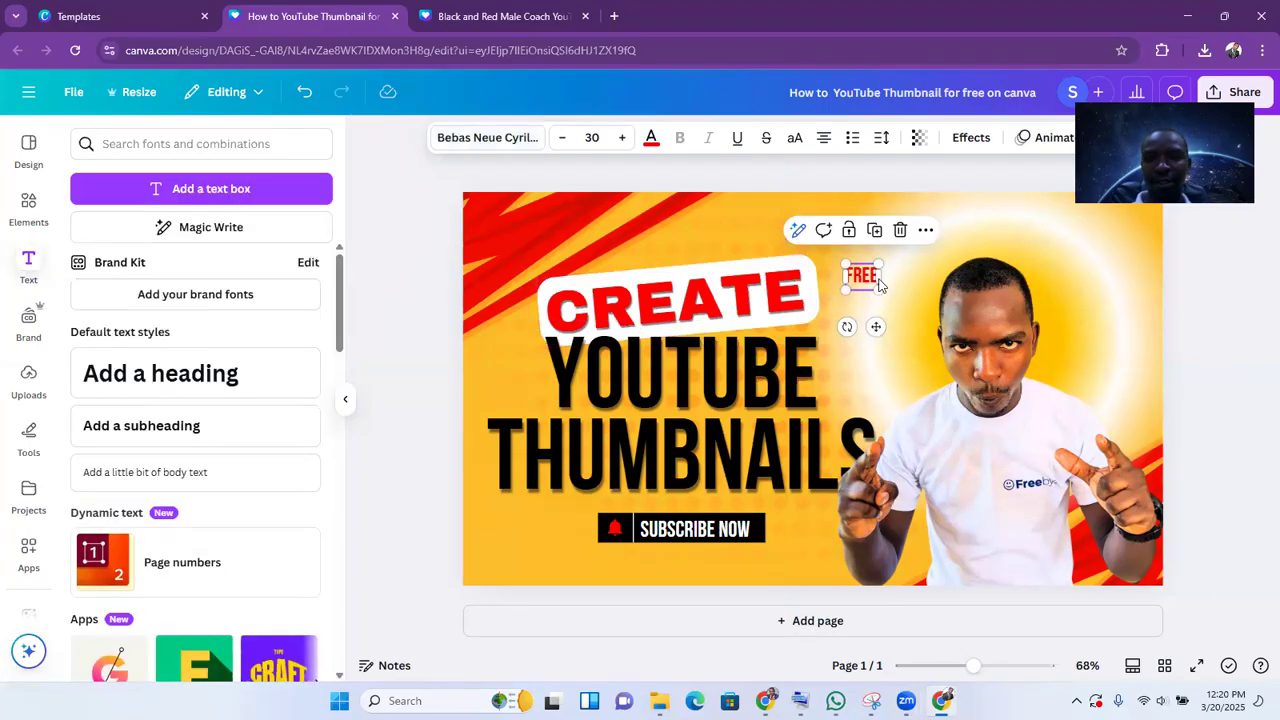
Step: Widen the "FREE" text box towards the man's head and increase its font size to 62
{"action": "left_click_drag", "start_coordinate": [879, 276], "coordinate": [992, 276]}
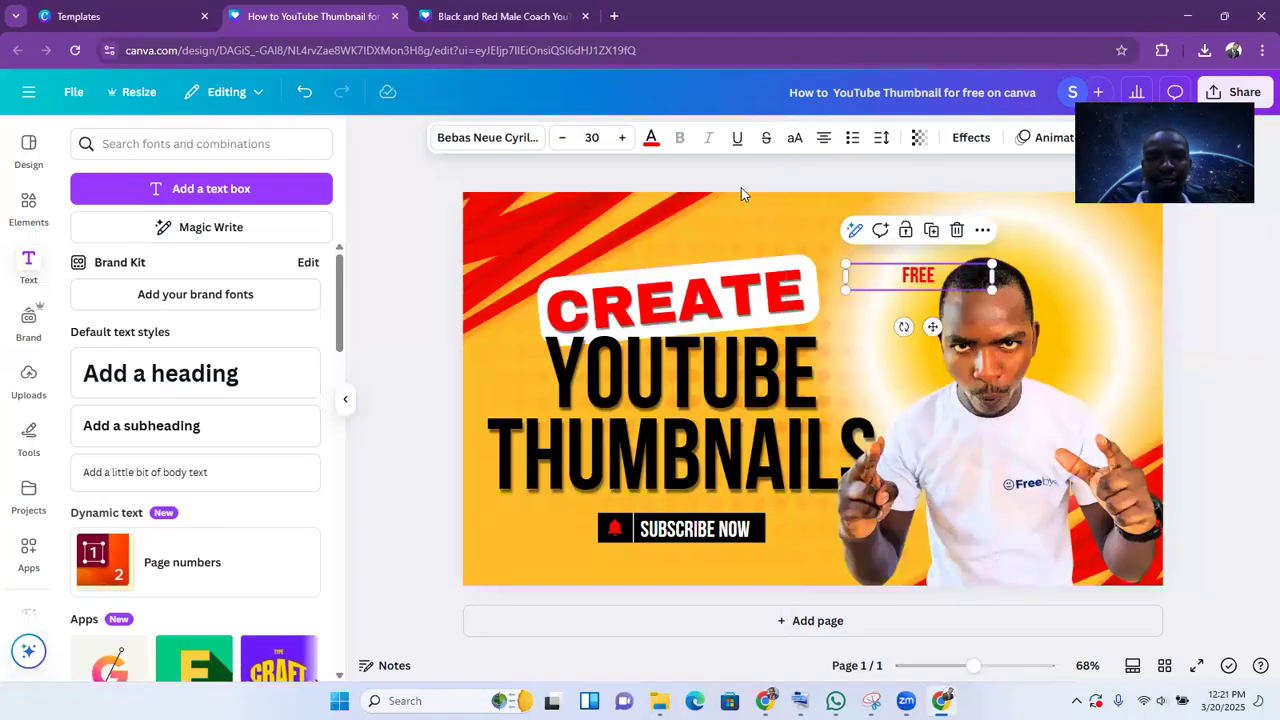
{"action": "left_click", "coordinate": [623, 138]}
{"action": "left_click", "coordinate": [623, 138]}
{"action": "left_click", "coordinate": [623, 138]}
{"action": "left_click", "coordinate": [623, 138]}
{"action": "left_click", "coordinate": [623, 138]}
{"action": "left_click", "coordinate": [623, 138]}
{"action": "left_click", "coordinate": [623, 138]}
{"action": "left_click", "coordinate": [623, 138]}
{"action": "left_click", "coordinate": [623, 138]}
{"action": "left_click", "coordinate": [623, 138]}
{"action": "left_click", "coordinate": [623, 138]}
{"action": "left_click", "coordinate": [623, 138]}
{"action": "left_click", "coordinate": [623, 138]}
{"action": "left_click", "coordinate": [623, 138]}
{"action": "left_click", "coordinate": [623, 138]}
{"action": "left_click", "coordinate": [623, 138]}
{"action": "left_click", "coordinate": [623, 138]}
{"action": "left_click", "coordinate": [623, 138]}
{"action": "left_click", "coordinate": [623, 138]}
{"action": "left_click", "coordinate": [623, 138]}
{"action": "left_click", "coordinate": [623, 138]}
{"action": "left_click", "coordinate": [623, 138]}
{"action": "left_click", "coordinate": [623, 138]}
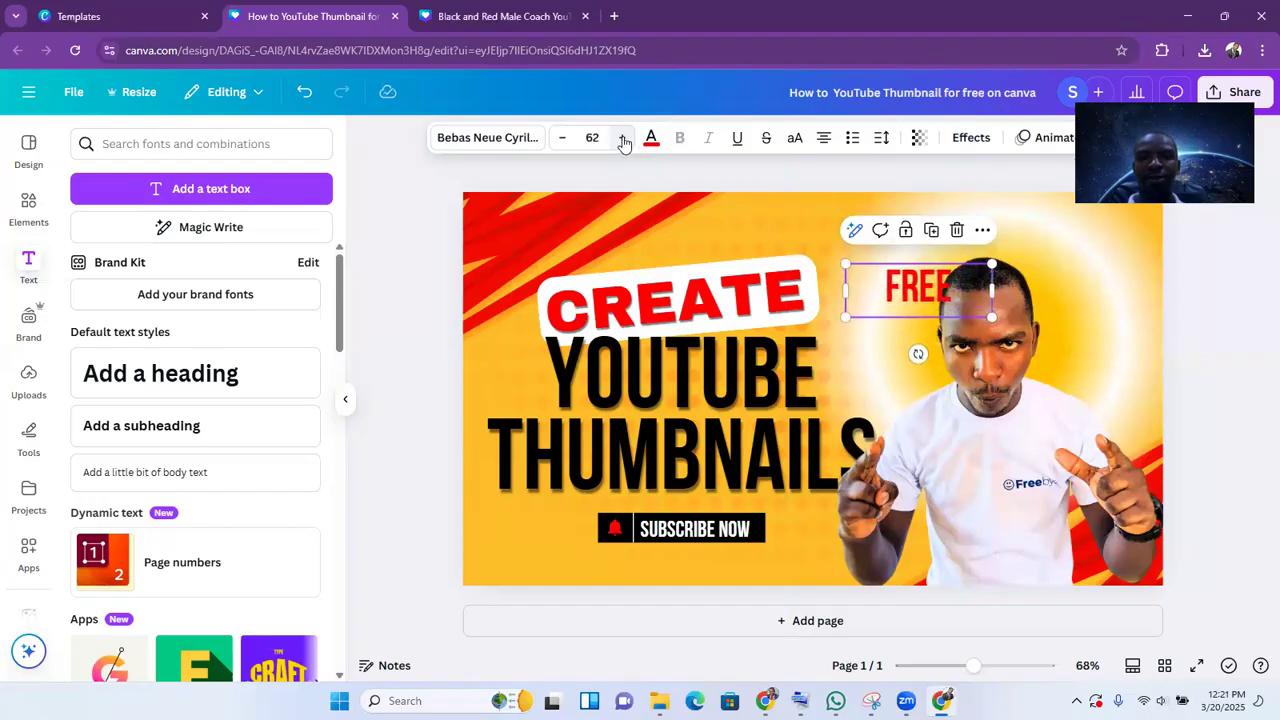
Step: Apply the Background effect to the "FREE" text in the document's yellow, with a spread of 9
{"action": "left_click", "coordinate": [975, 140]}
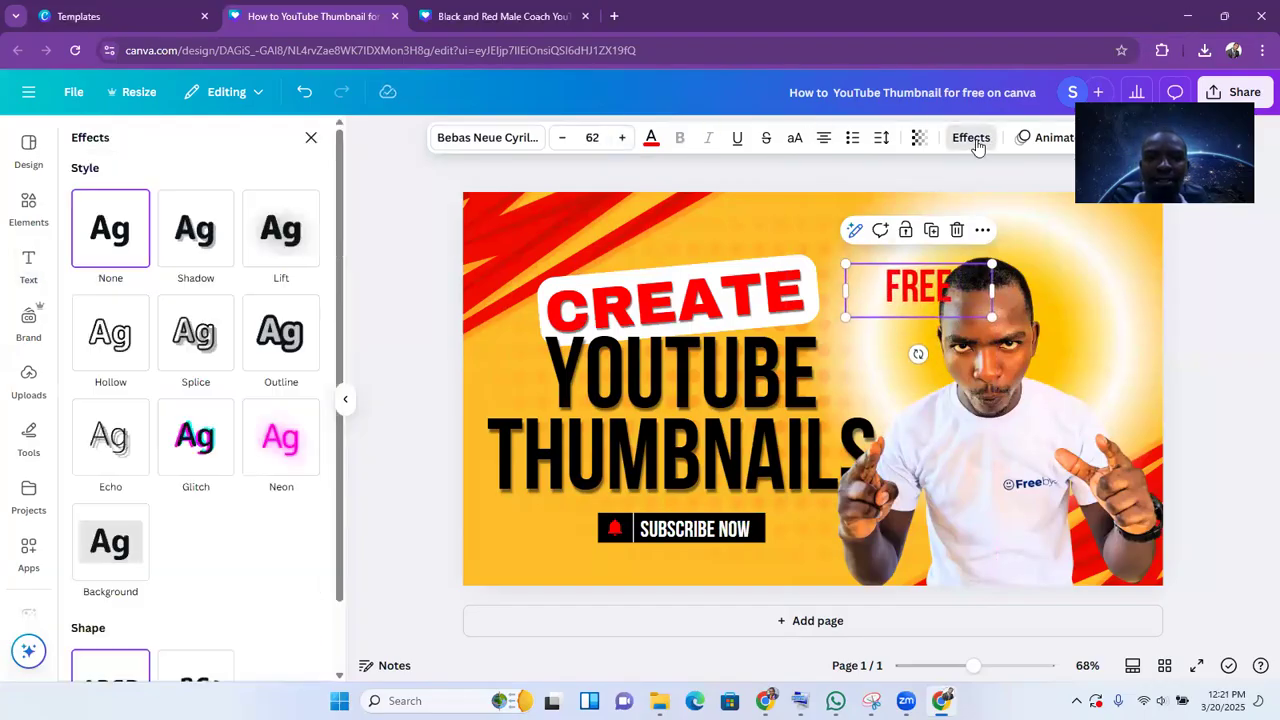
{"action": "left_click", "coordinate": [128, 543]}
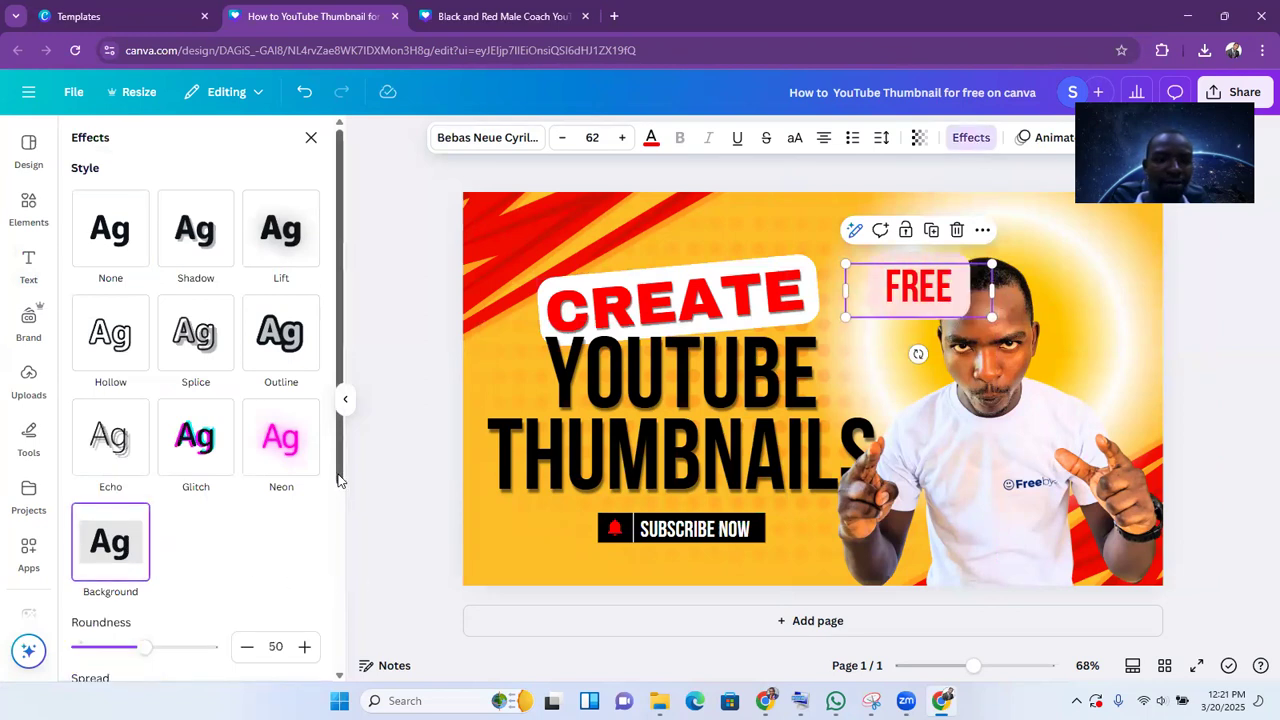
{"action": "left_click_drag", "start_coordinate": [338, 480], "coordinate": [361, 677]}
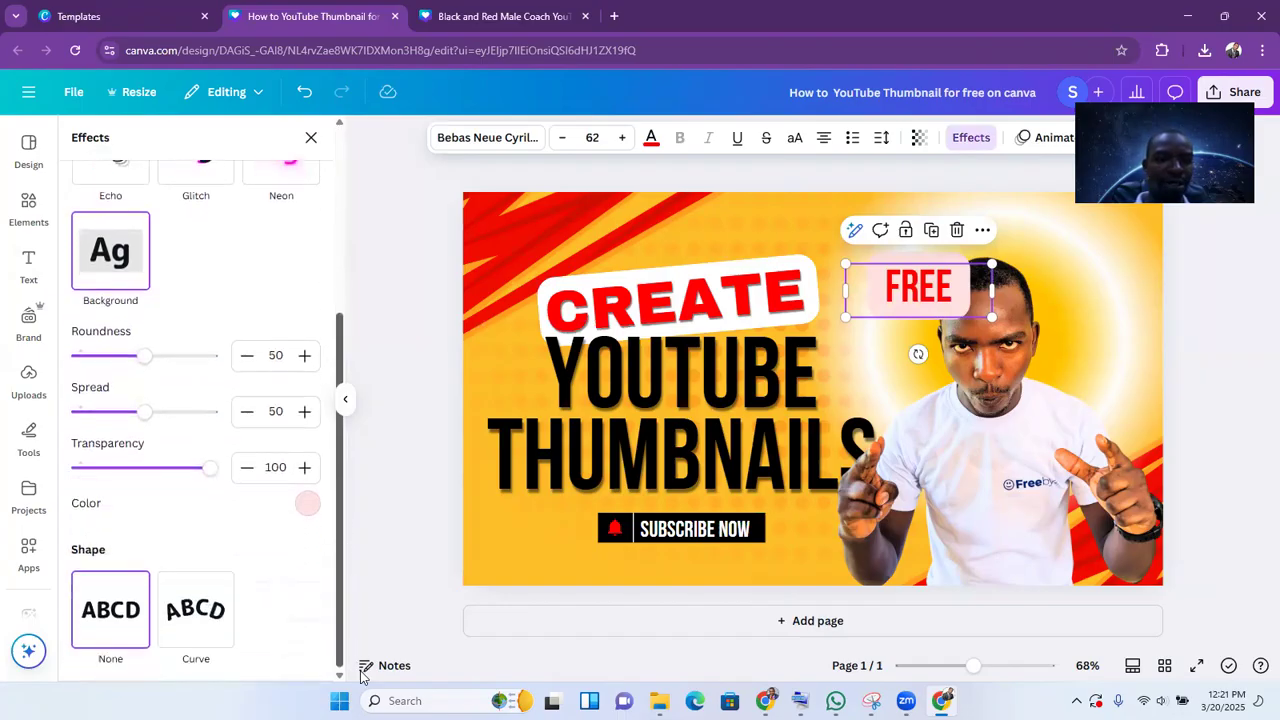
{"action": "left_click", "coordinate": [308, 505]}
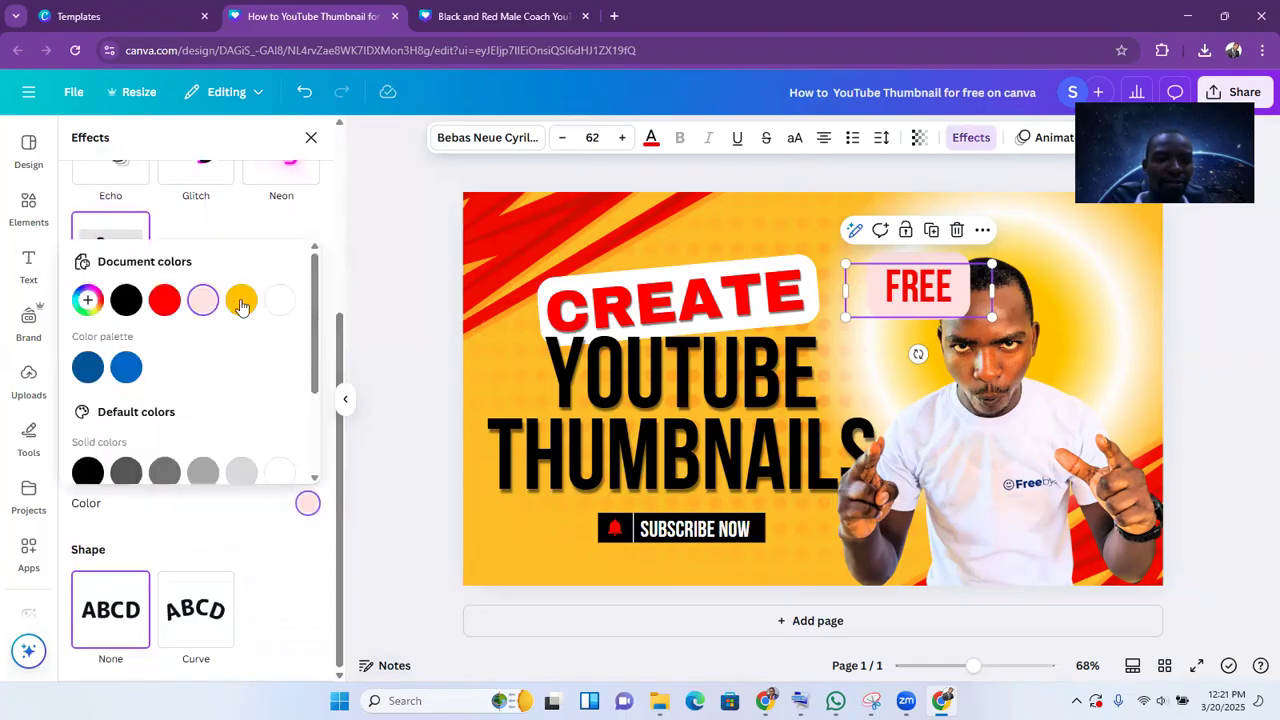
{"action": "left_click", "coordinate": [237, 307]}
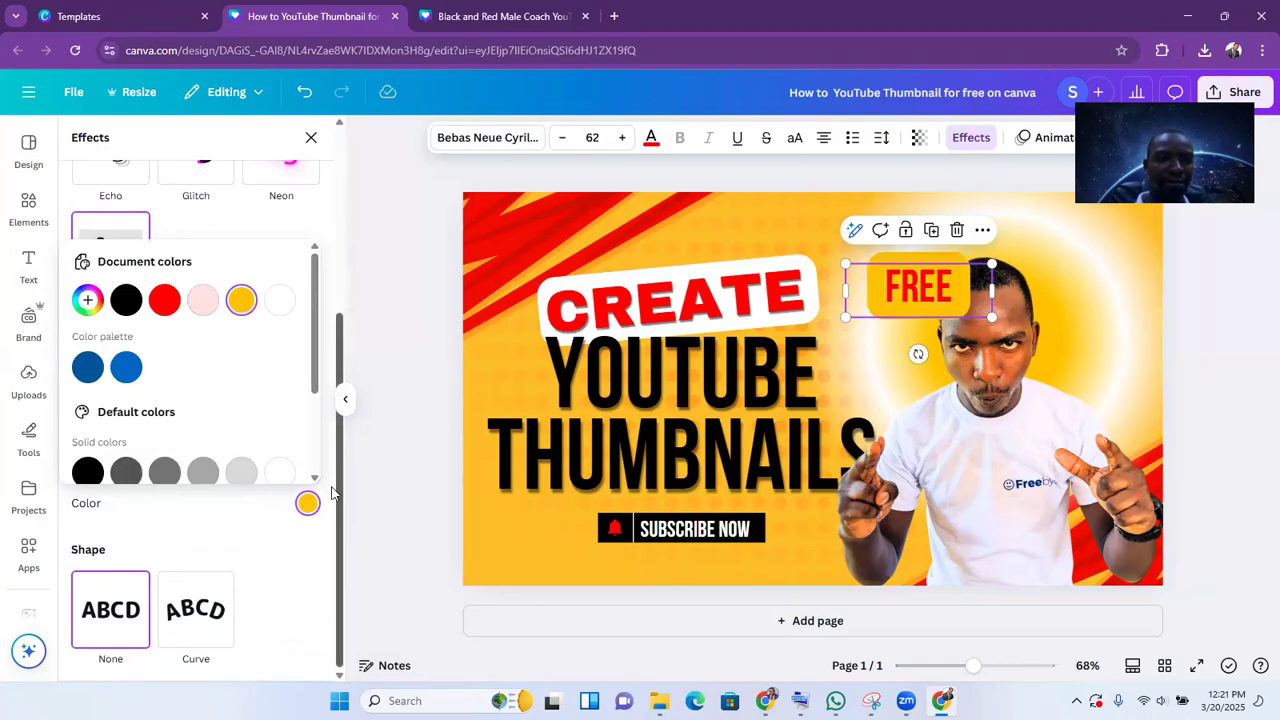
{"action": "left_click_drag", "start_coordinate": [341, 510], "coordinate": [344, 462]}
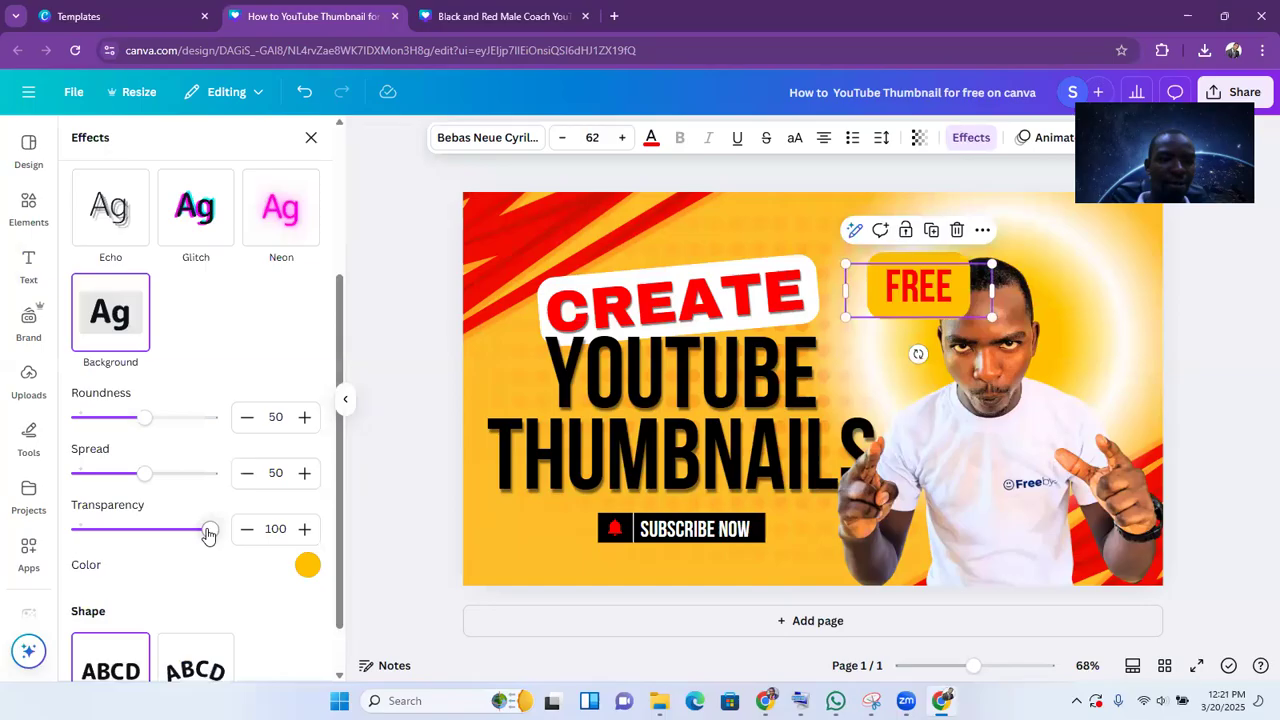
{"action": "left_click_drag", "start_coordinate": [143, 480], "coordinate": [91, 473]}
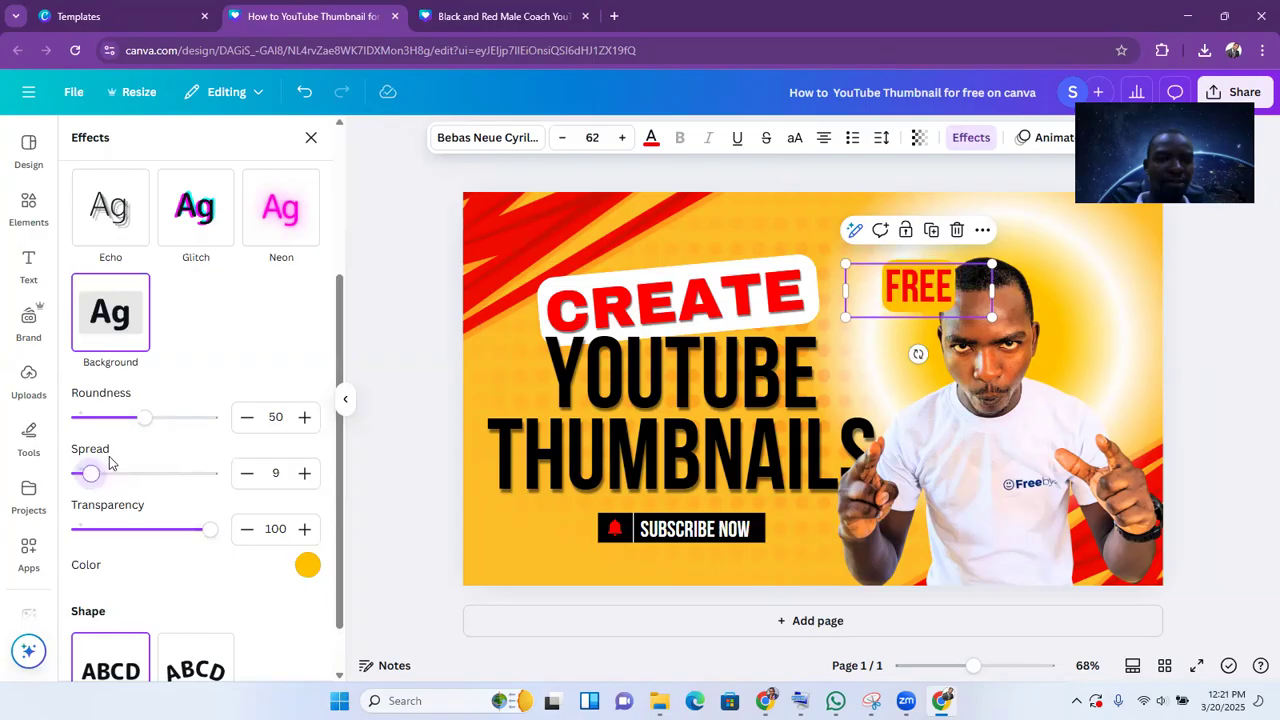
Step: Set the "FREE" text background's roundness to 81 and place the text between the "YOUTUBE" and "THUMBNAILS" lines
{"action": "left_click_drag", "start_coordinate": [143, 417], "coordinate": [187, 442]}
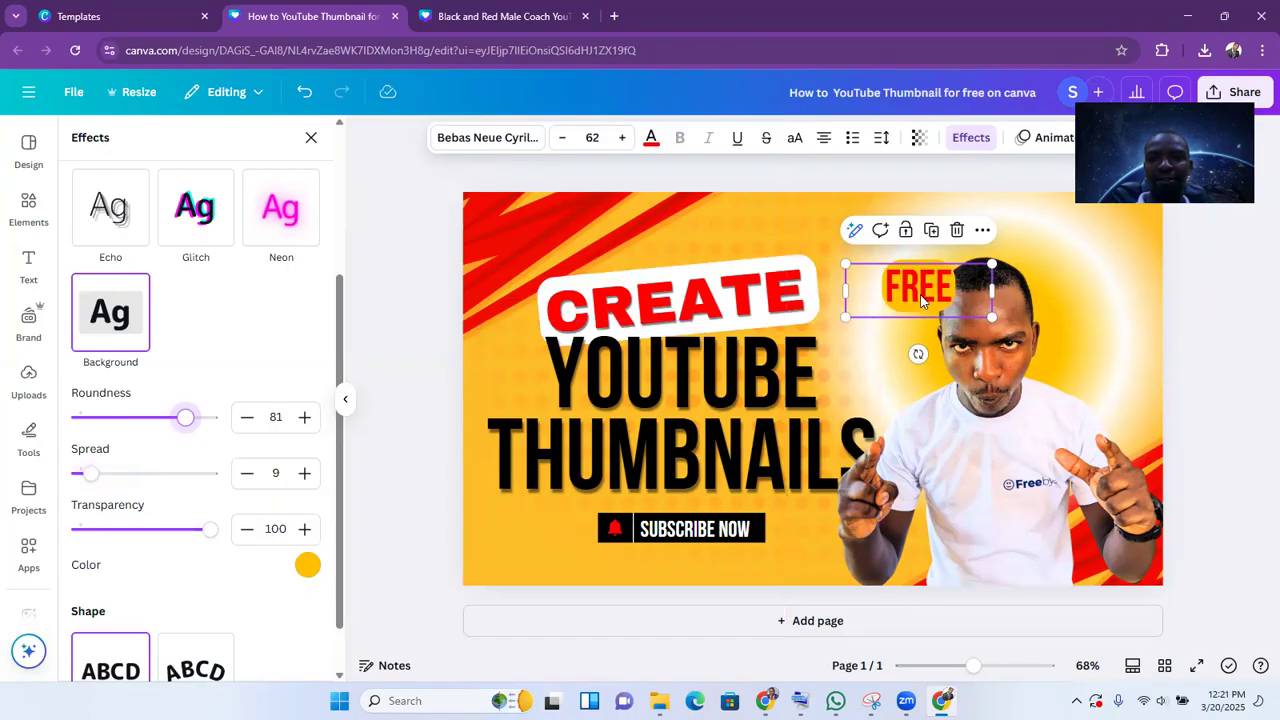
{"action": "left_click_drag", "start_coordinate": [922, 300], "coordinate": [676, 413]}
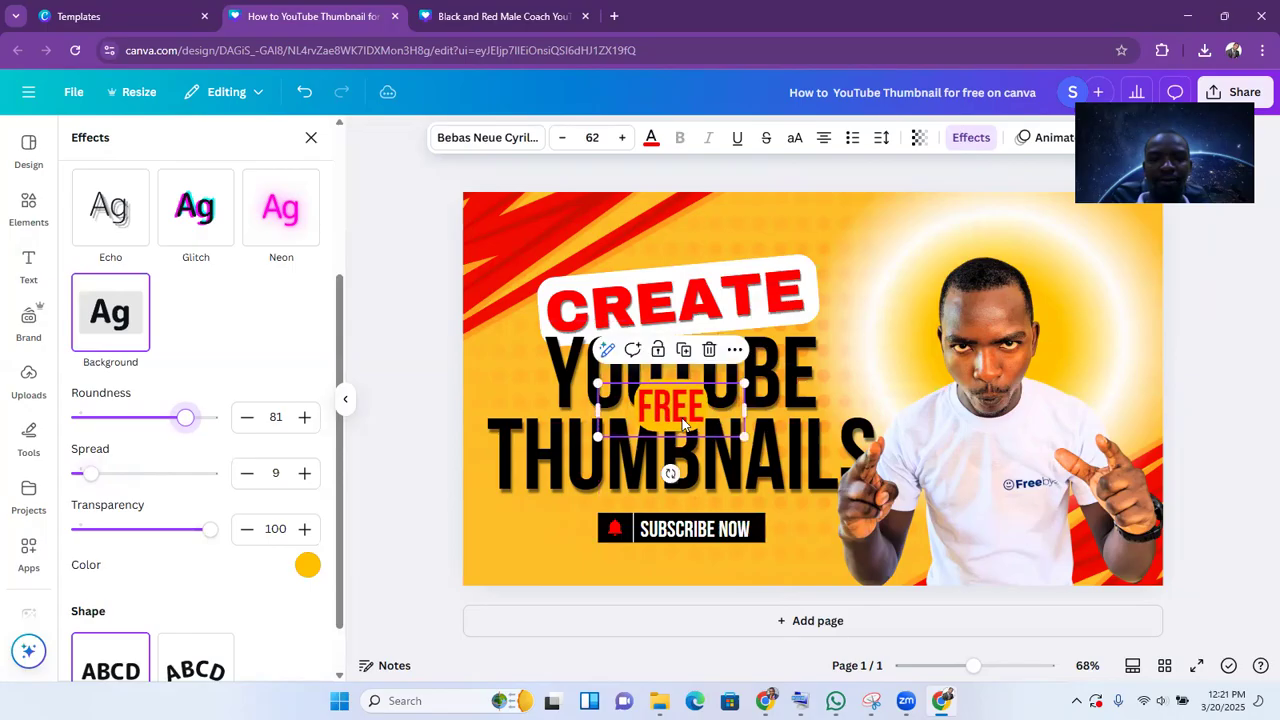
{"action": "left_click", "coordinate": [413, 366]}
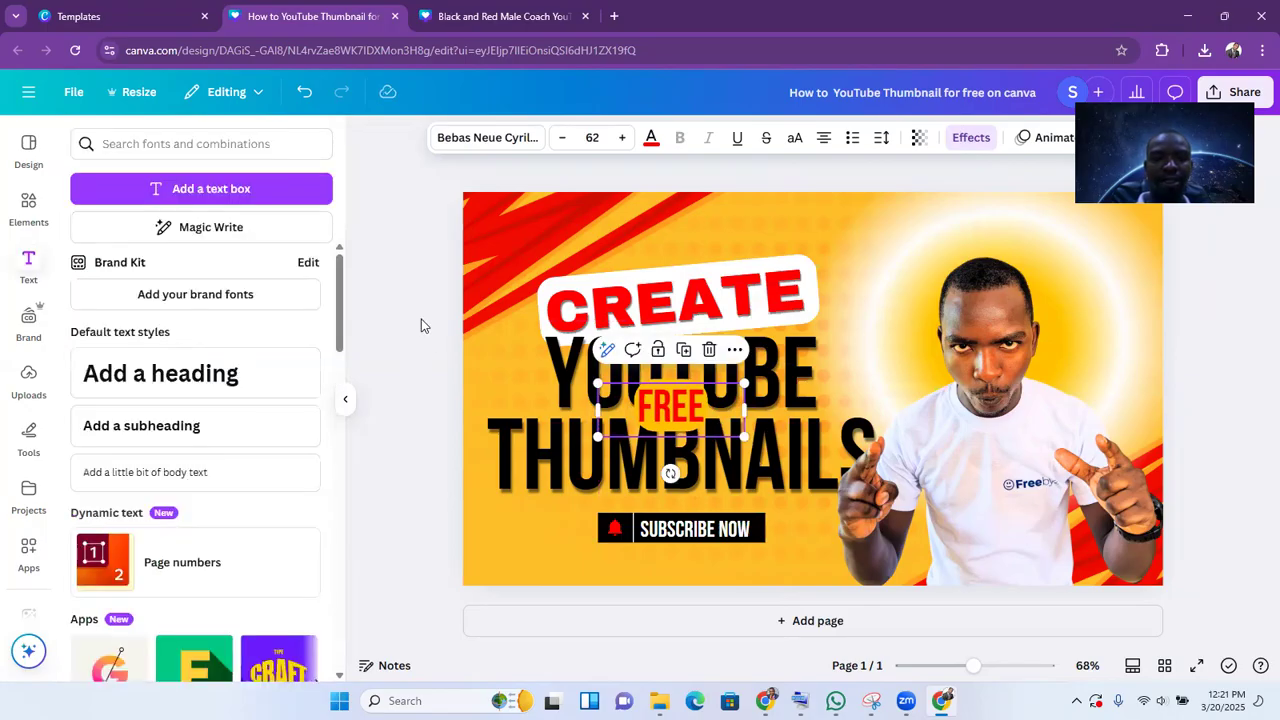
{"action": "left_click", "coordinate": [417, 241]}
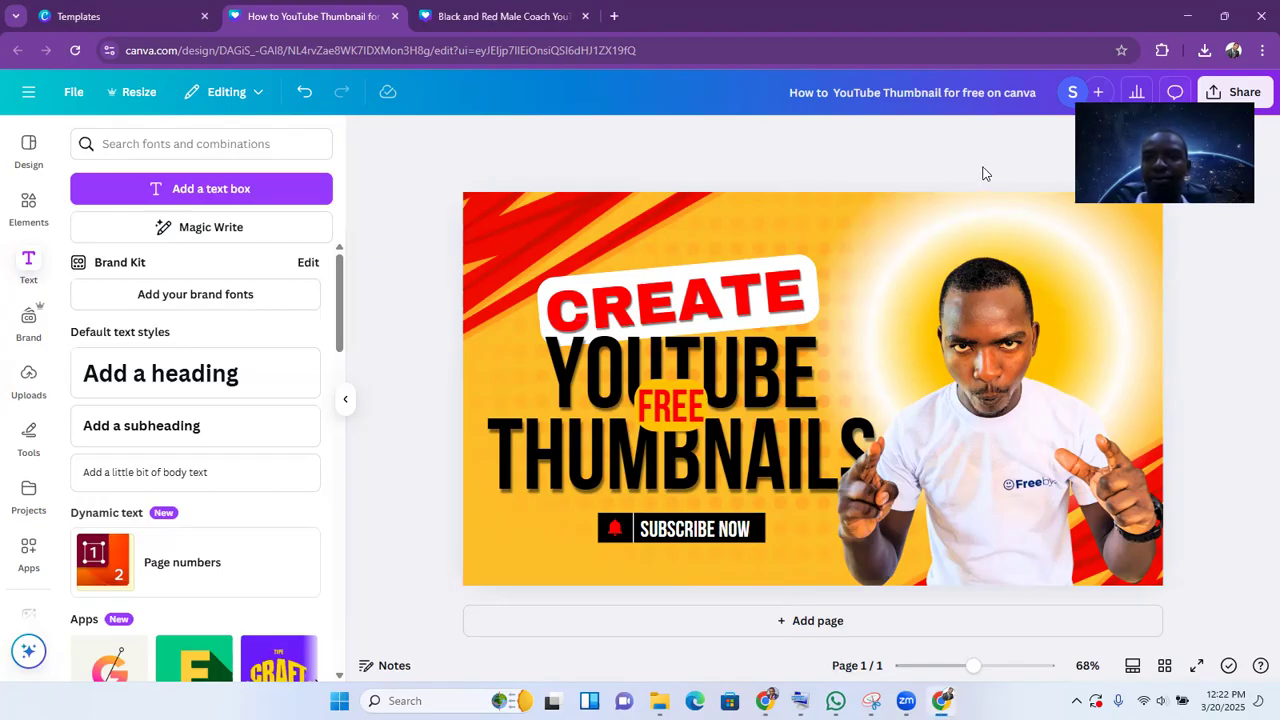
Step: Download the finished thumbnail design as a PNG at 1,280 × 720 px
{"action": "left_click", "coordinate": [1226, 92]}
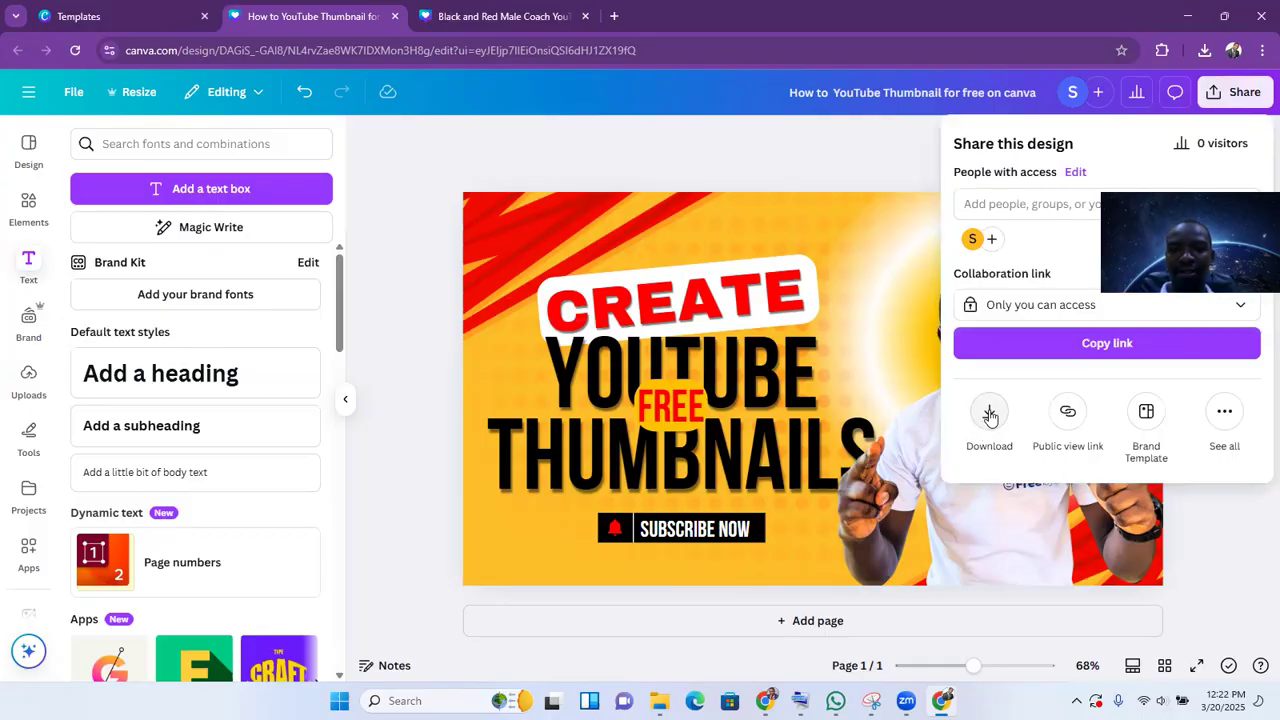
{"action": "left_click", "coordinate": [989, 414]}
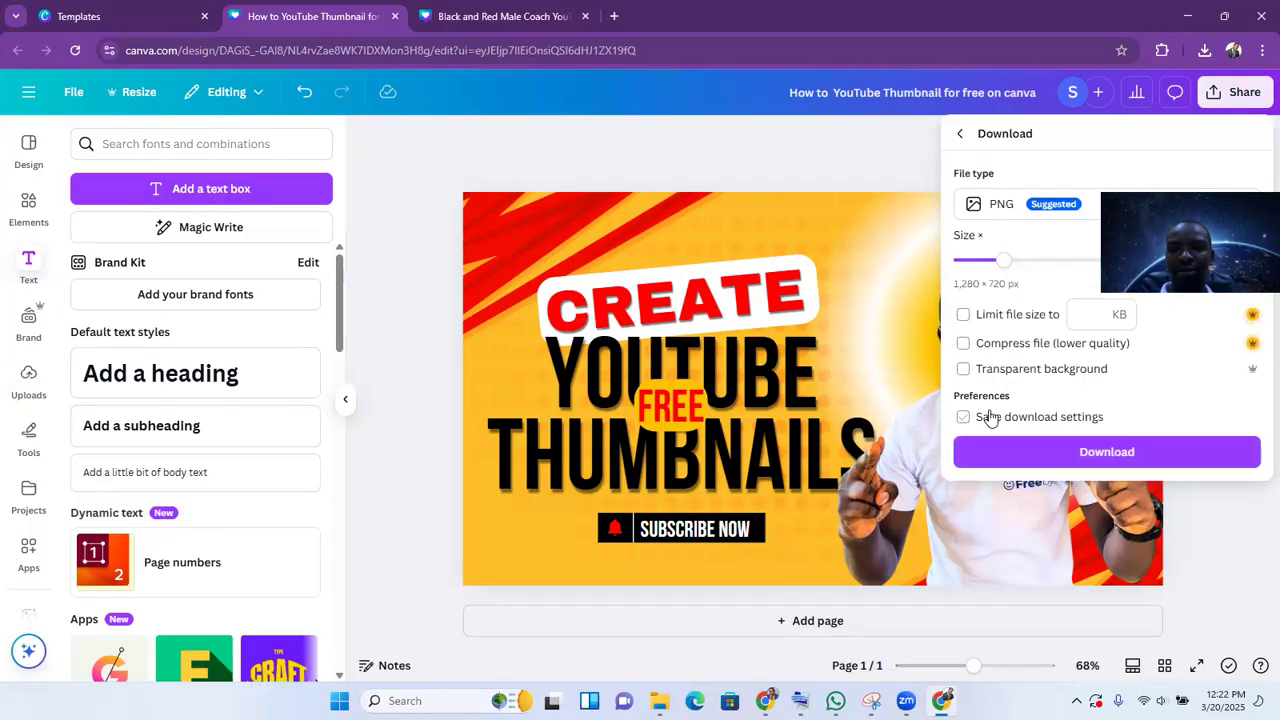
{"action": "left_click", "coordinate": [1012, 452]}
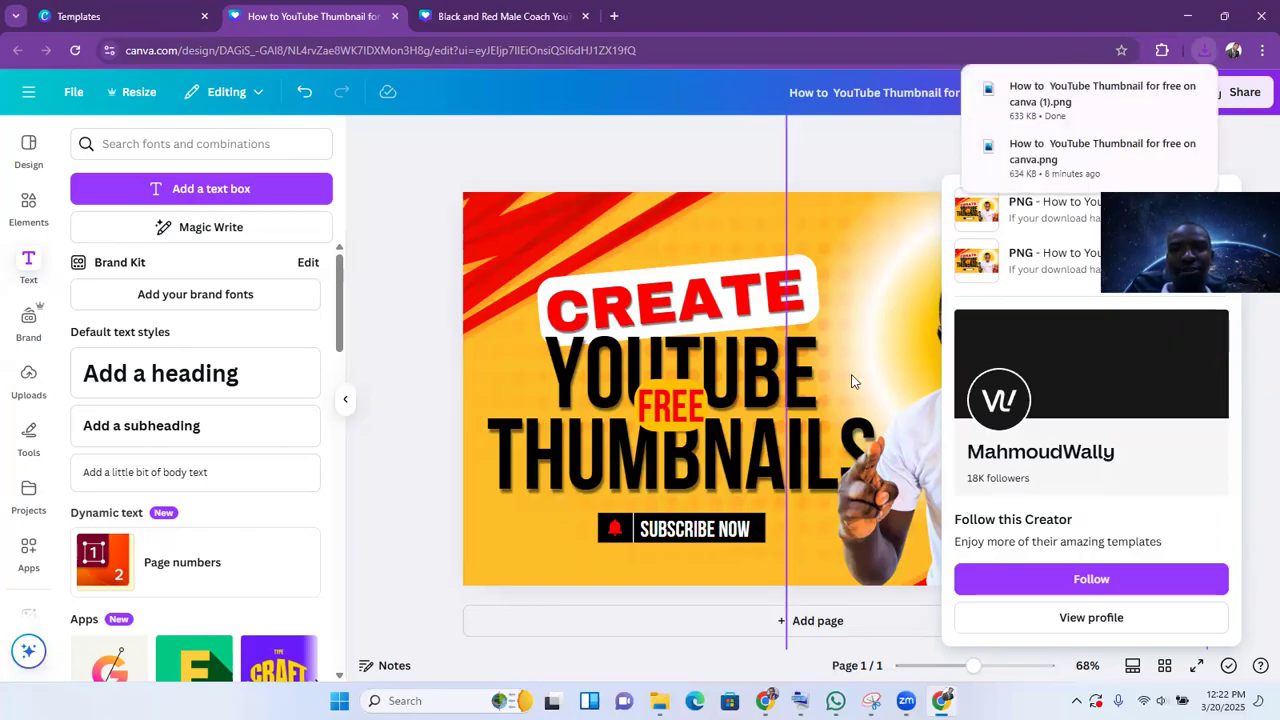
{"action": "left_click", "coordinate": [416, 400]}
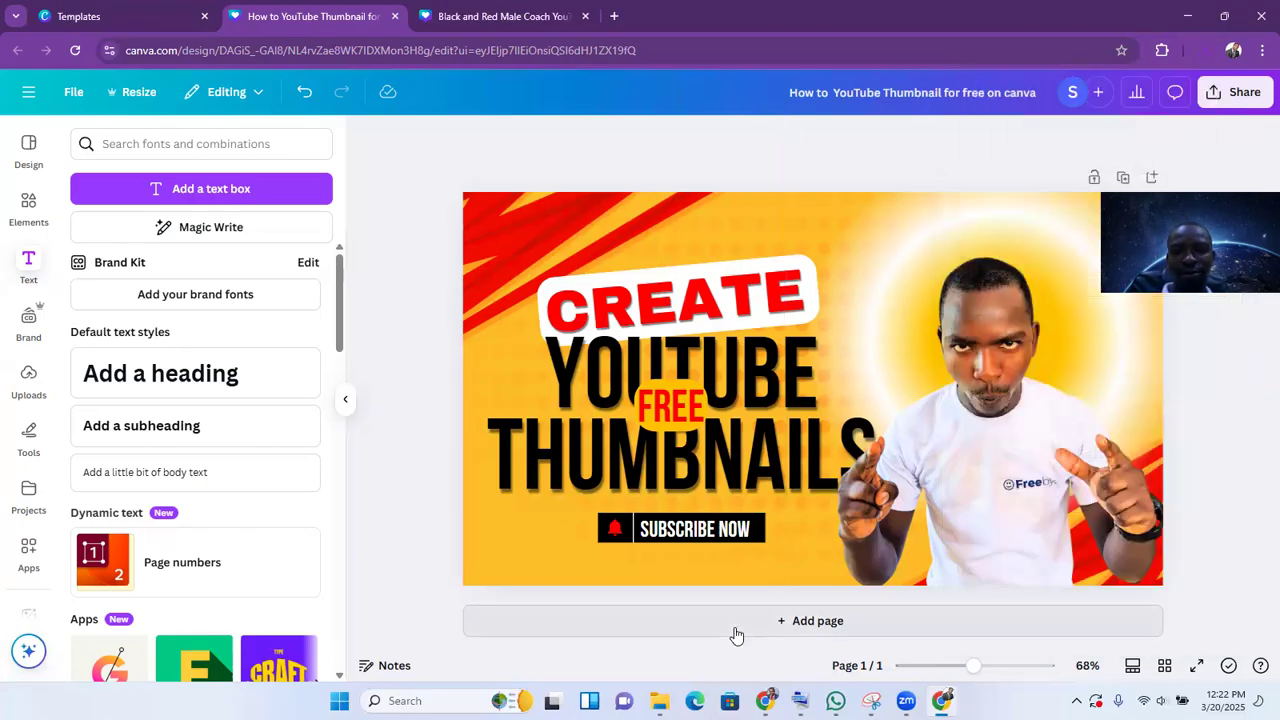
Step: Switch to YouTube Studio and replace the video's thumbnail with "How to YouTube Thumbnail for free on canva (1)" from Downloads
{"action": "left_click", "coordinate": [942, 700]}
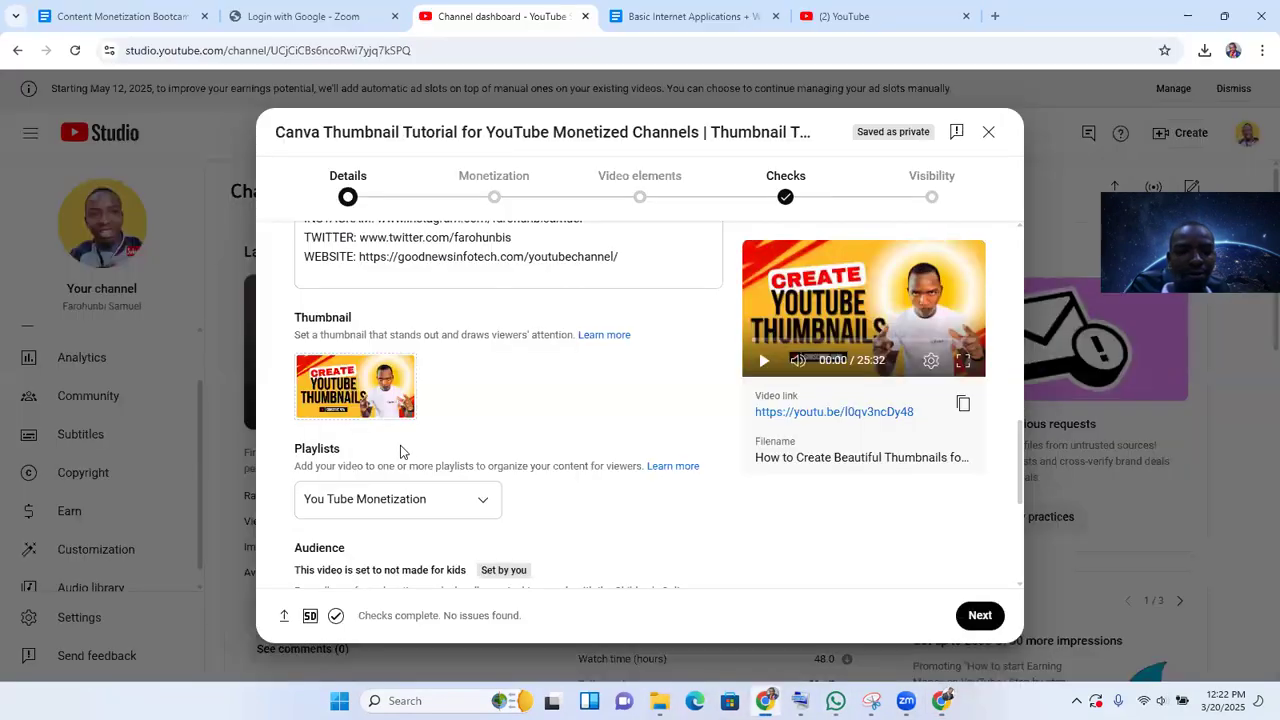
{"action": "mouse_move", "coordinate": [350, 420]}
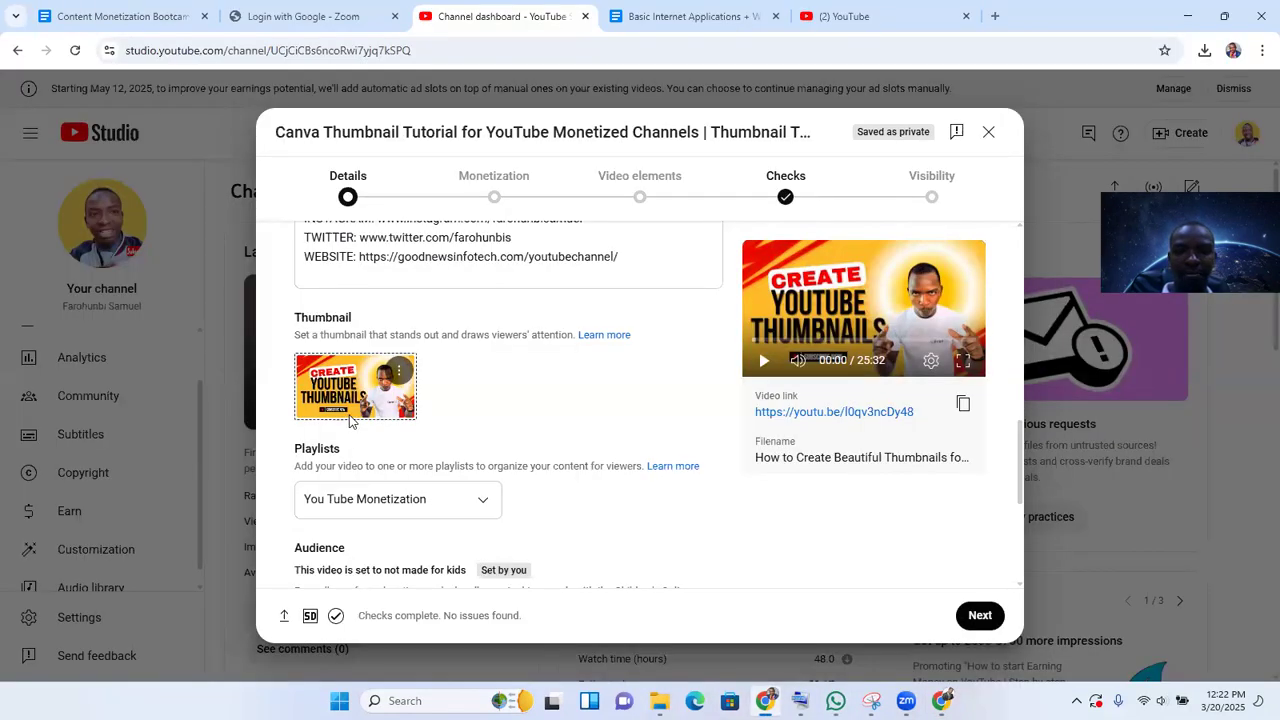
{"action": "left_click", "coordinate": [401, 375]}
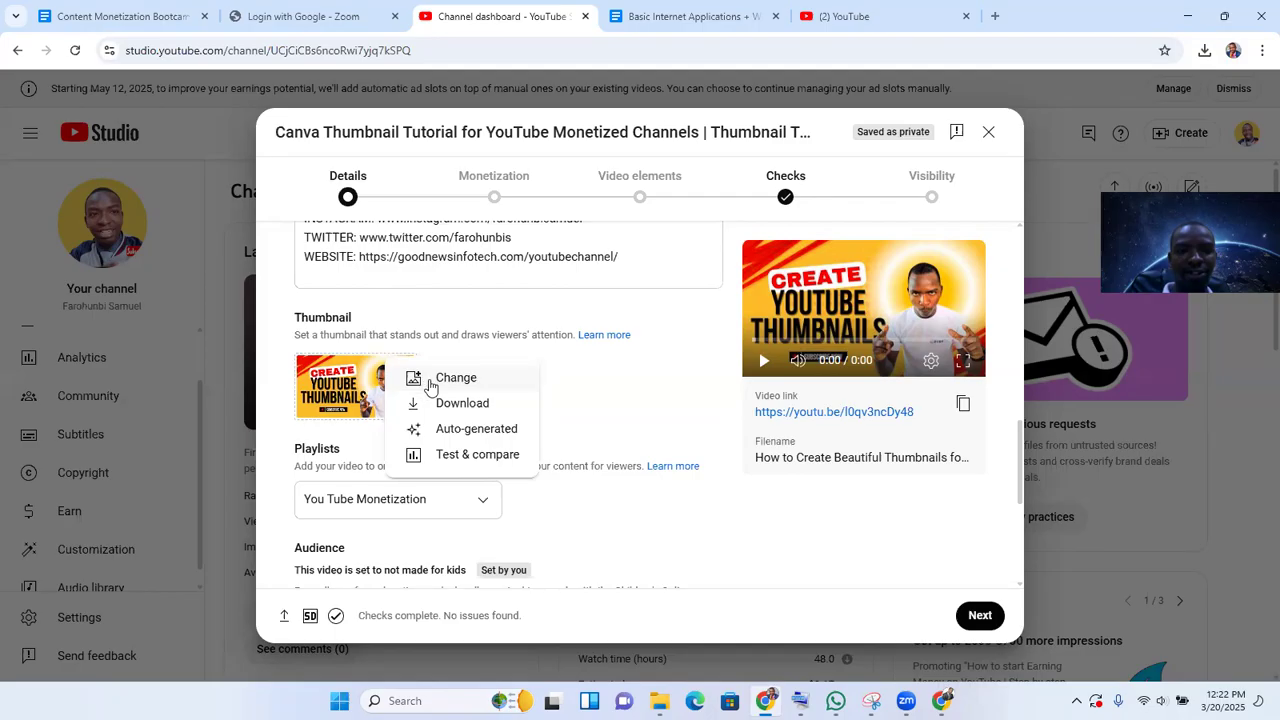
{"action": "left_click", "coordinate": [432, 380]}
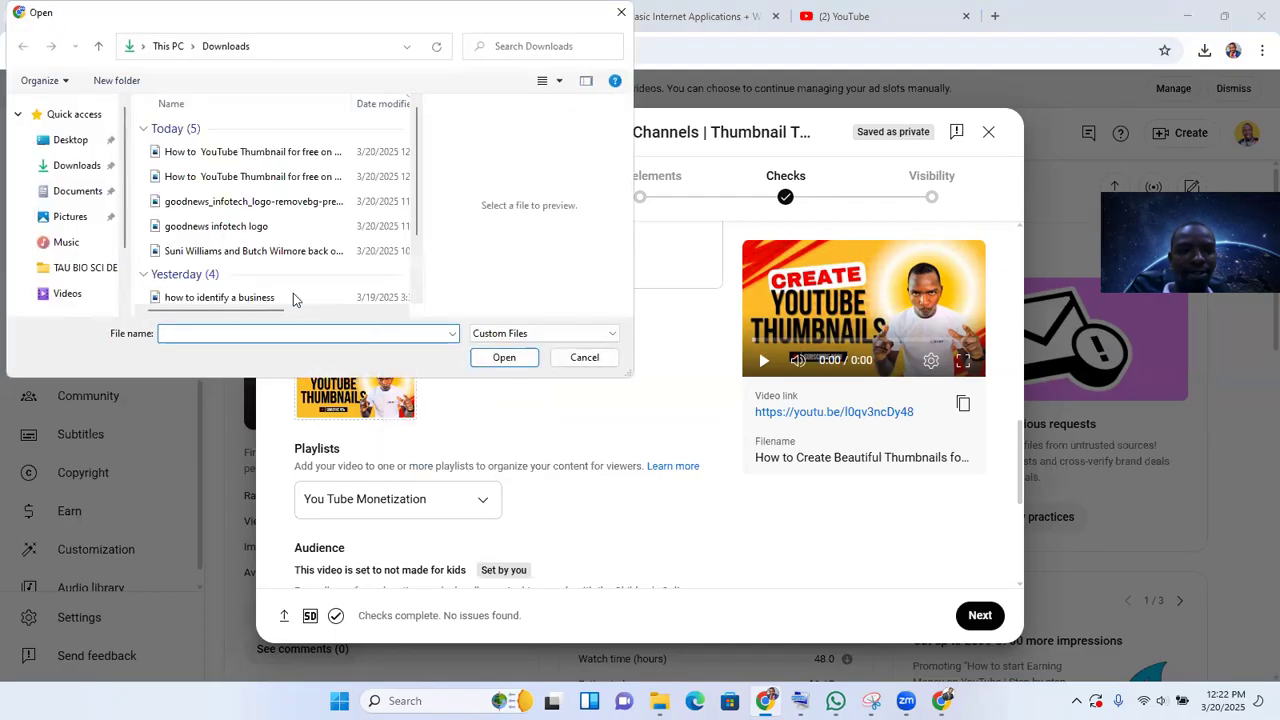
{"action": "left_click", "coordinate": [251, 158]}
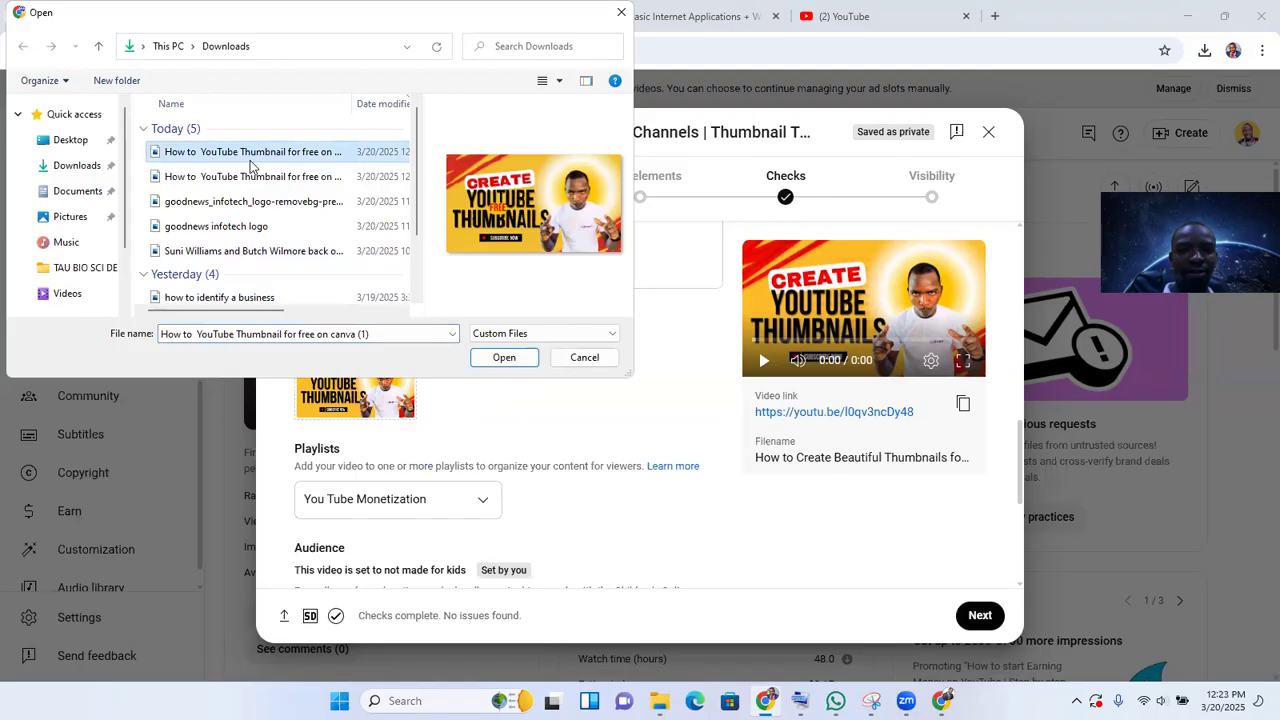
{"action": "left_click", "coordinate": [496, 362]}
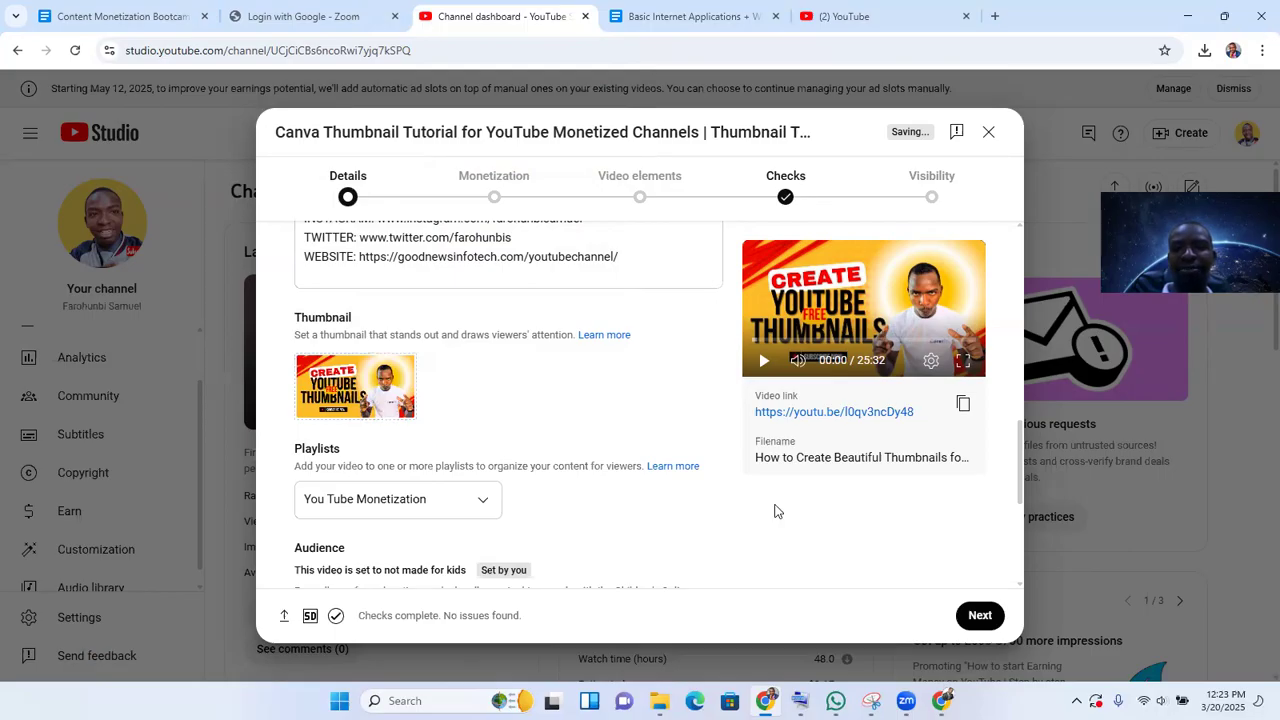
Step: Turn monetization on for the video and review its automatic mid-roll ad slots without editing them
{"action": "left_click", "coordinate": [979, 615]}
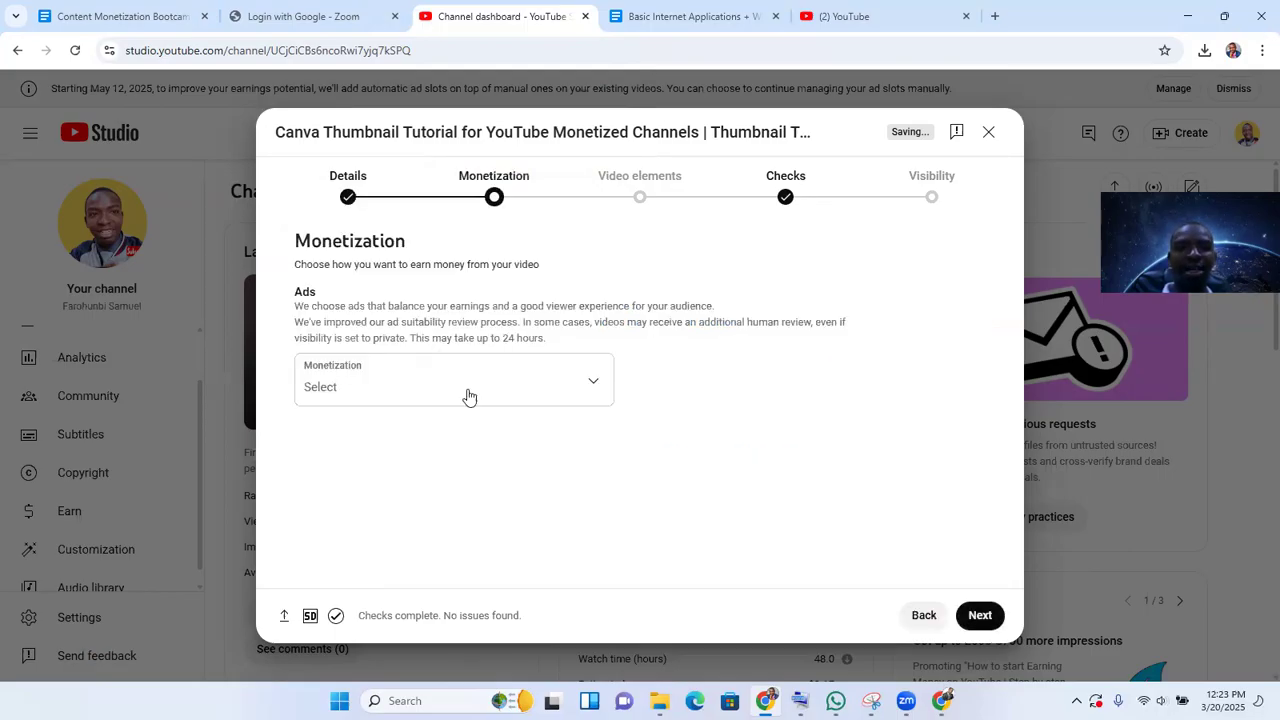
{"action": "left_click", "coordinate": [346, 394]}
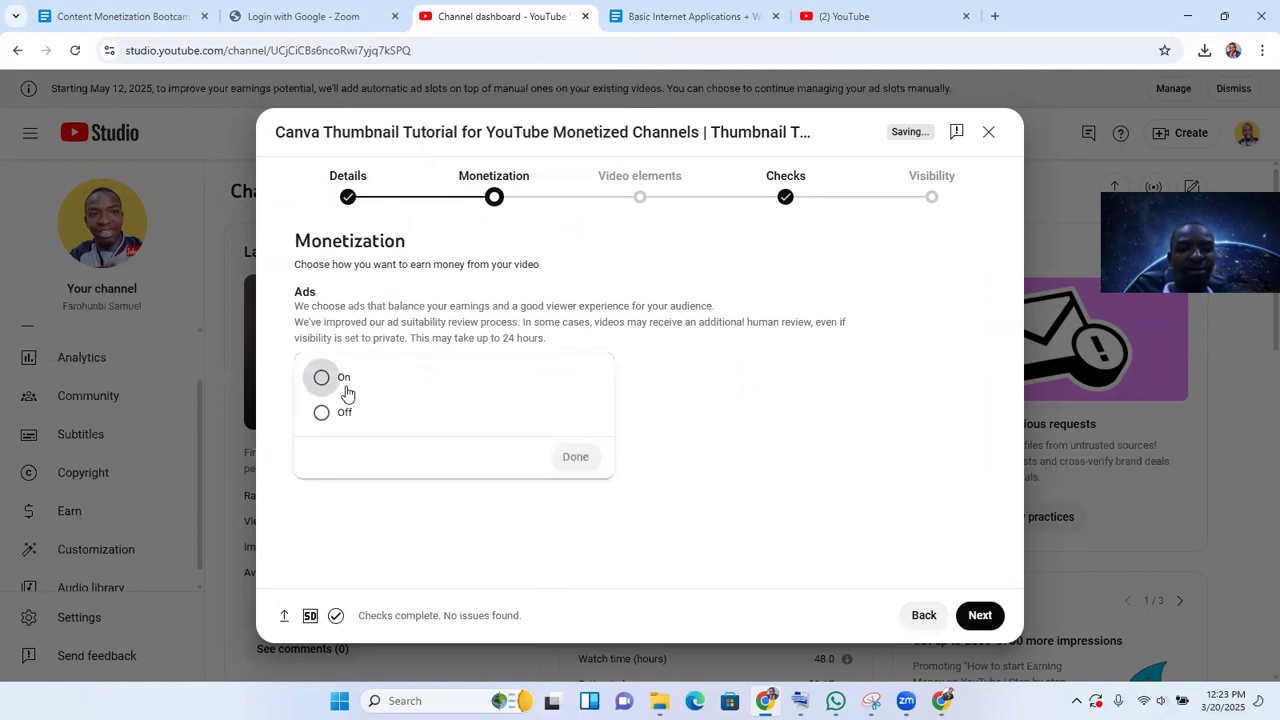
{"action": "left_click", "coordinate": [321, 378]}
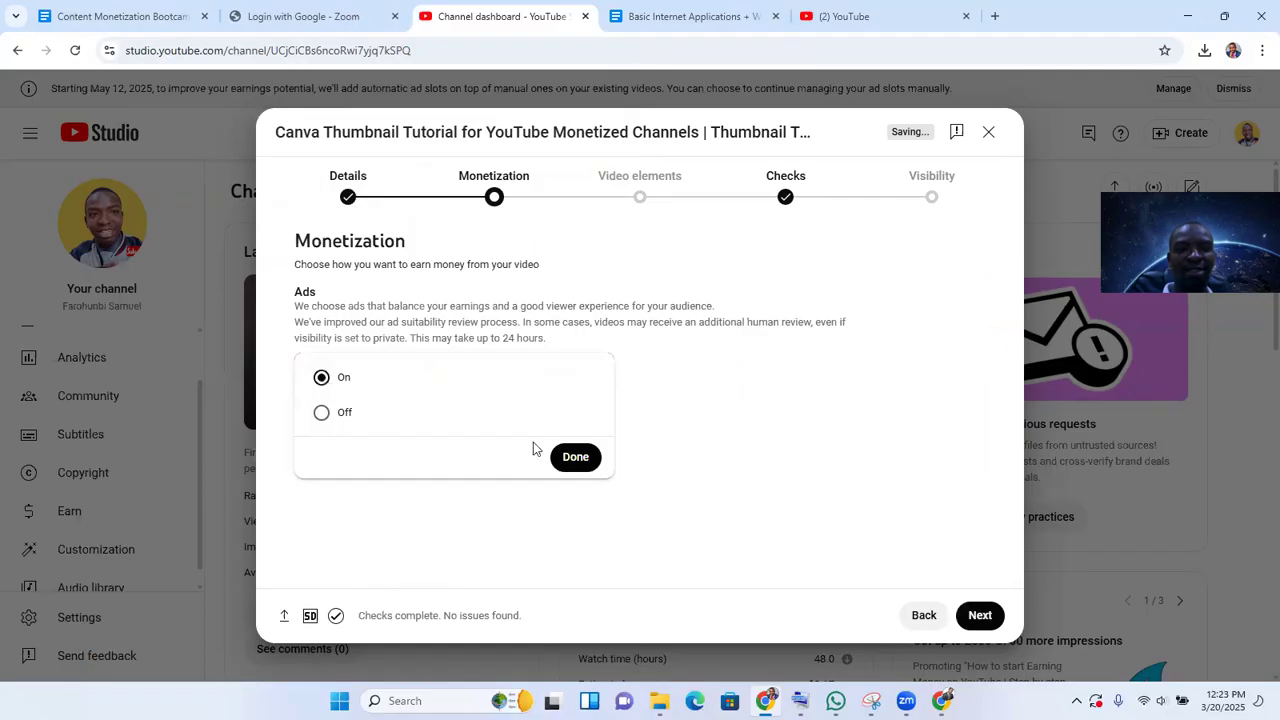
{"action": "left_click", "coordinate": [575, 457]}
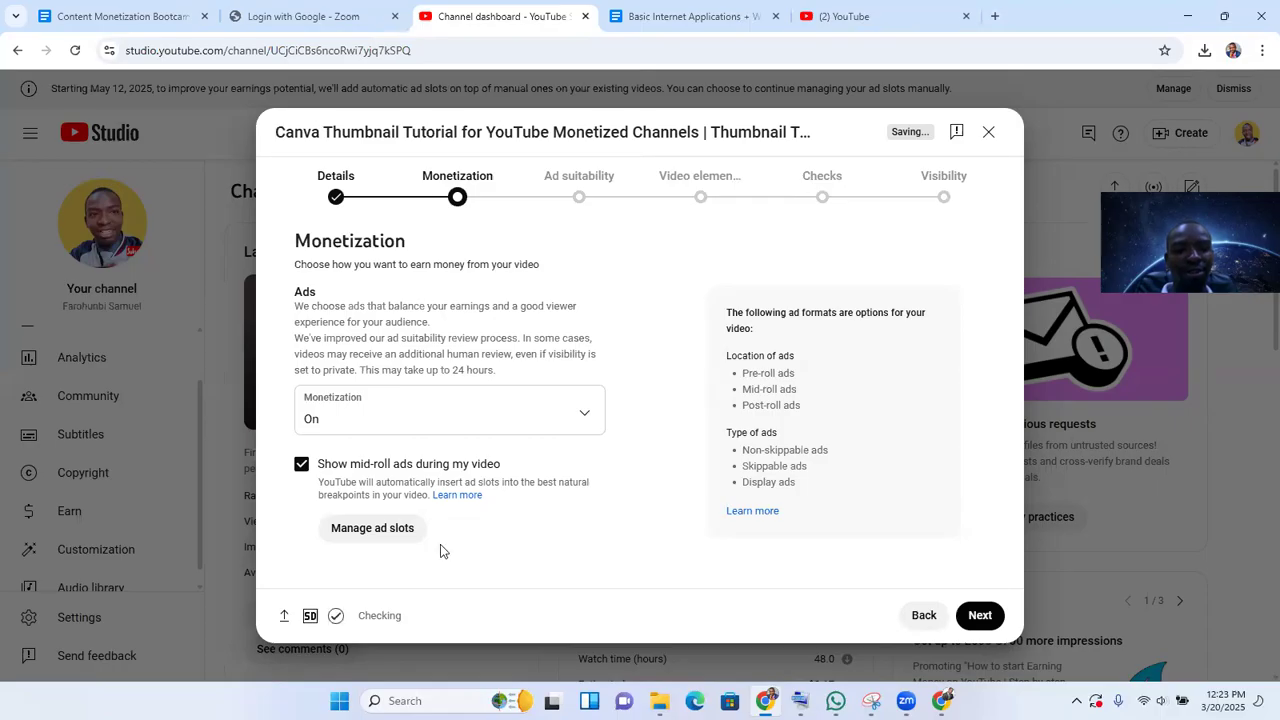
{"action": "left_click", "coordinate": [368, 540]}
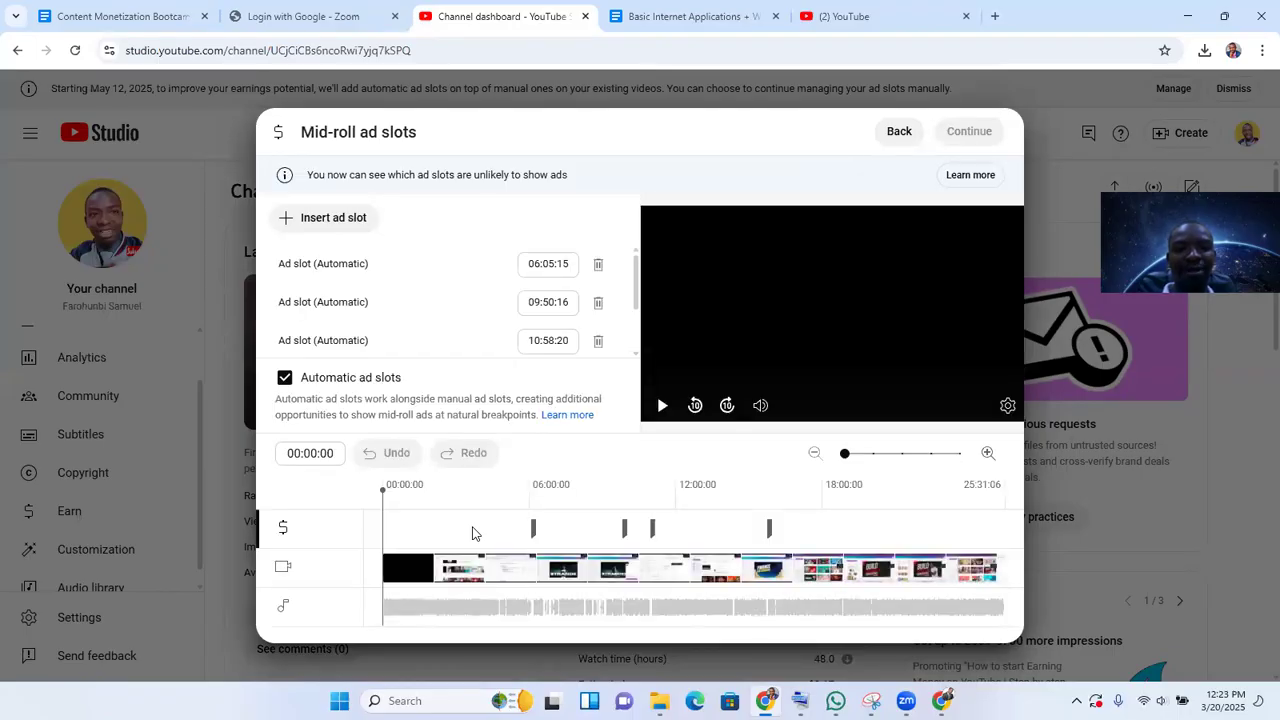
{"action": "left_click", "coordinate": [880, 133]}
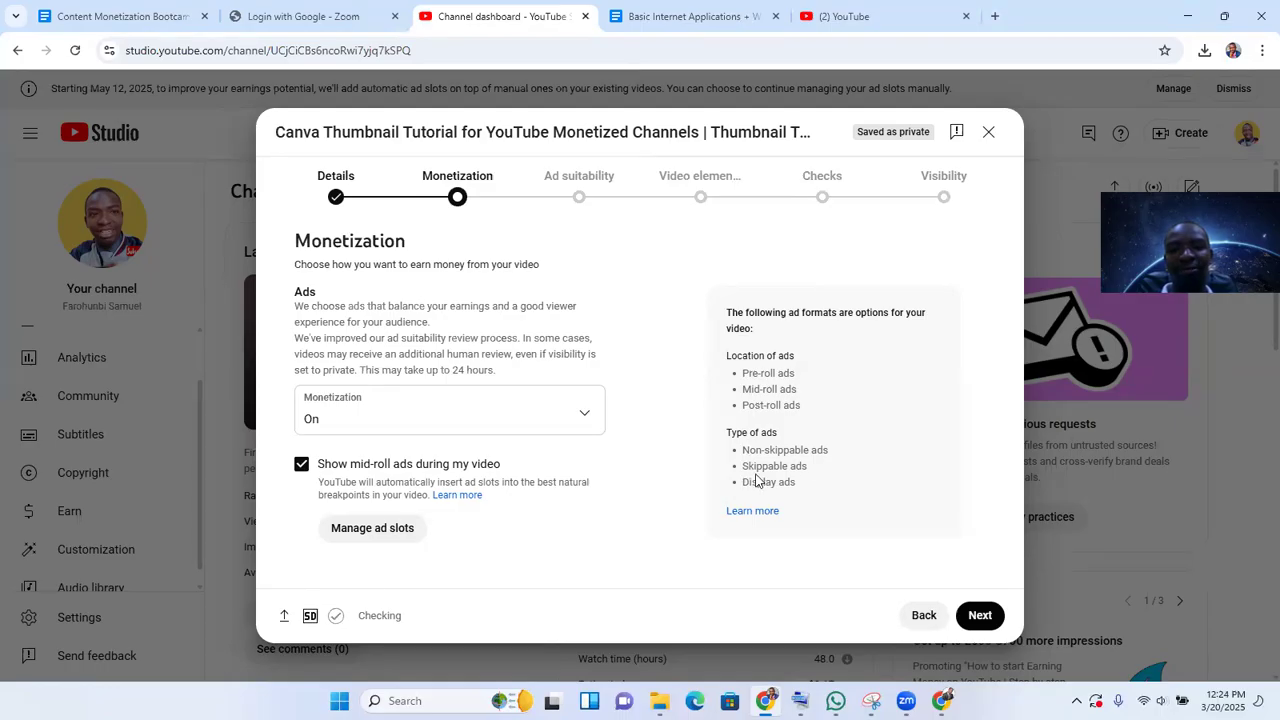
Step: Rate the video's ad suitability as "None of the above" and submit the rating
{"action": "left_click", "coordinate": [979, 615]}
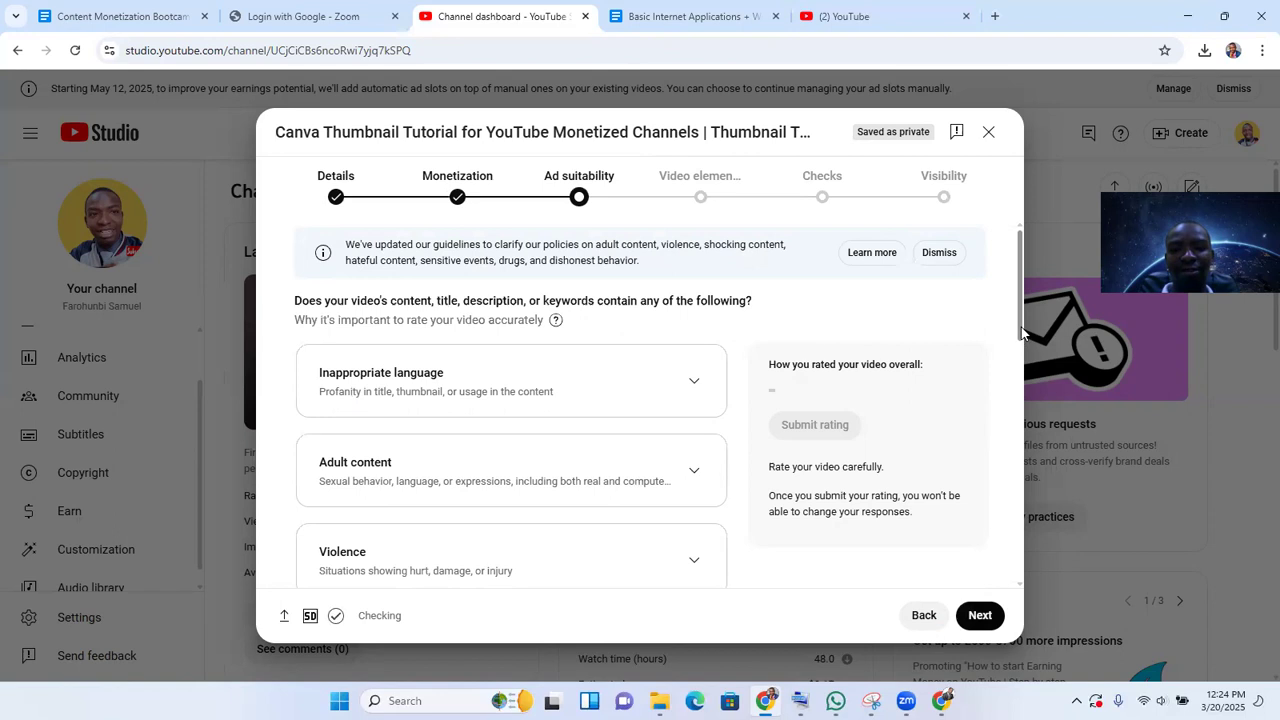
{"action": "left_click_drag", "start_coordinate": [1020, 340], "coordinate": [1015, 417]}
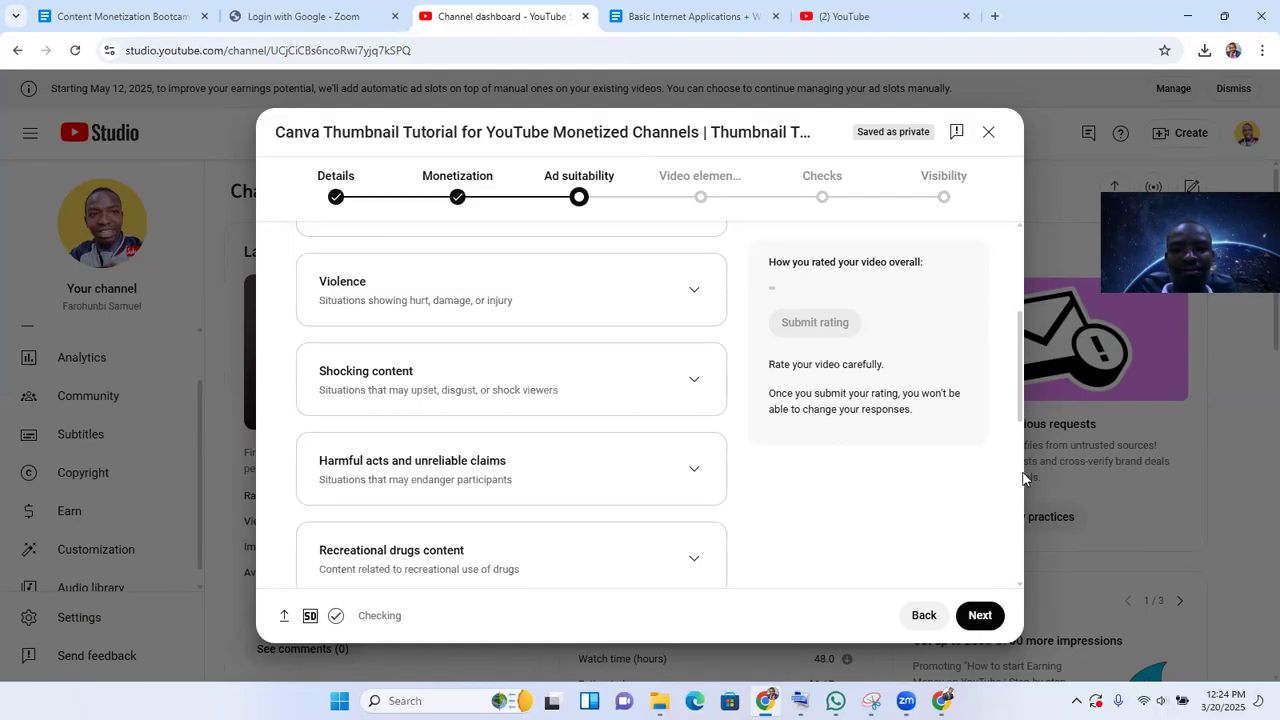
{"action": "left_click_drag", "start_coordinate": [1019, 412], "coordinate": [1032, 587]}
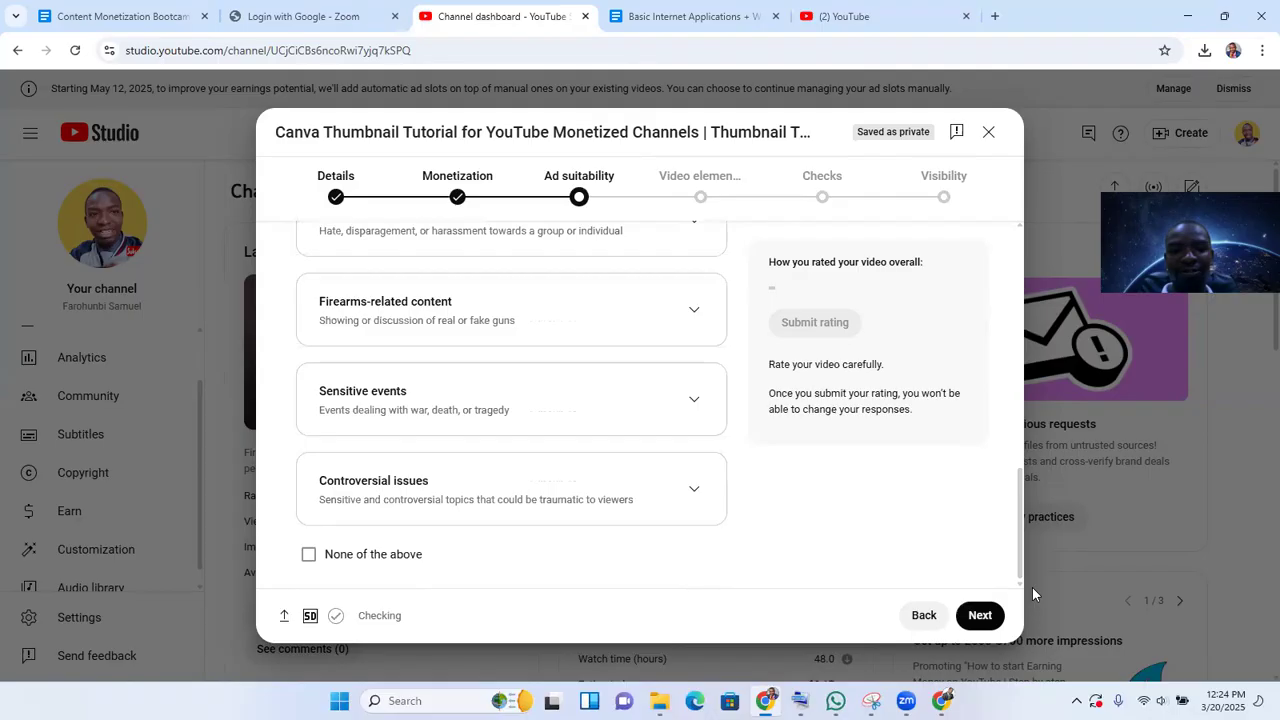
{"action": "left_click", "coordinate": [309, 556]}
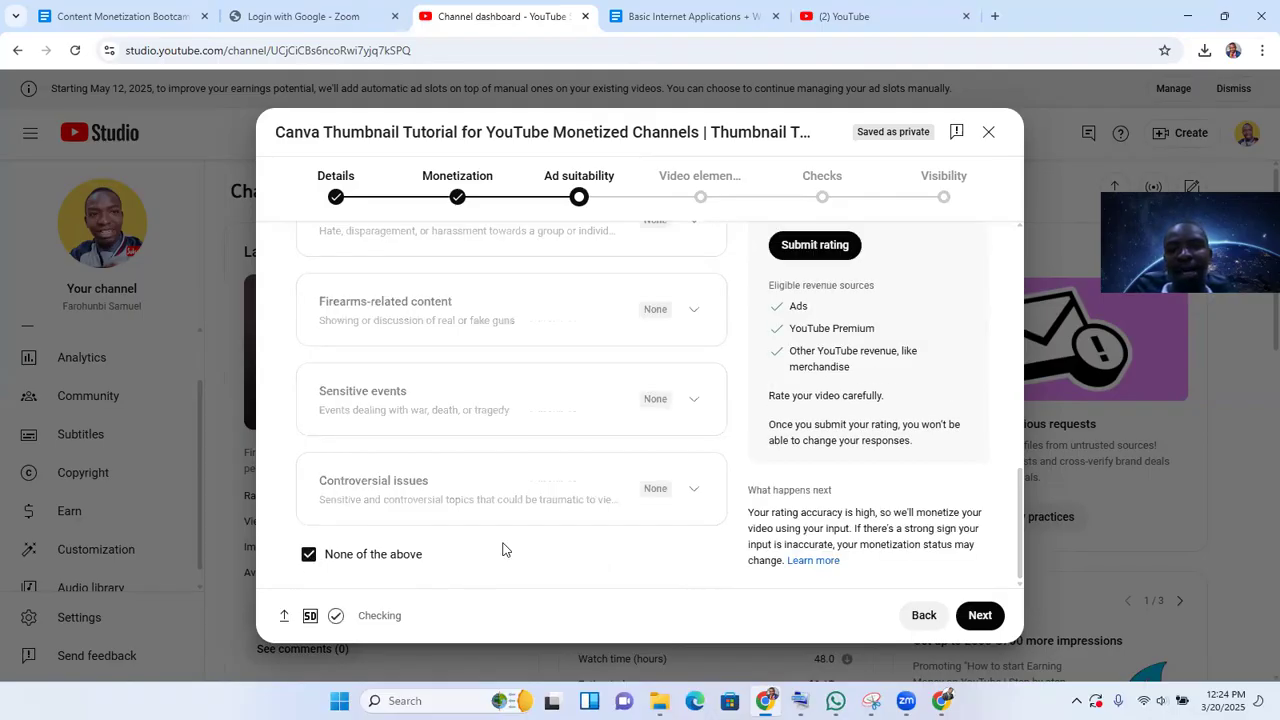
{"action": "left_click", "coordinate": [802, 254]}
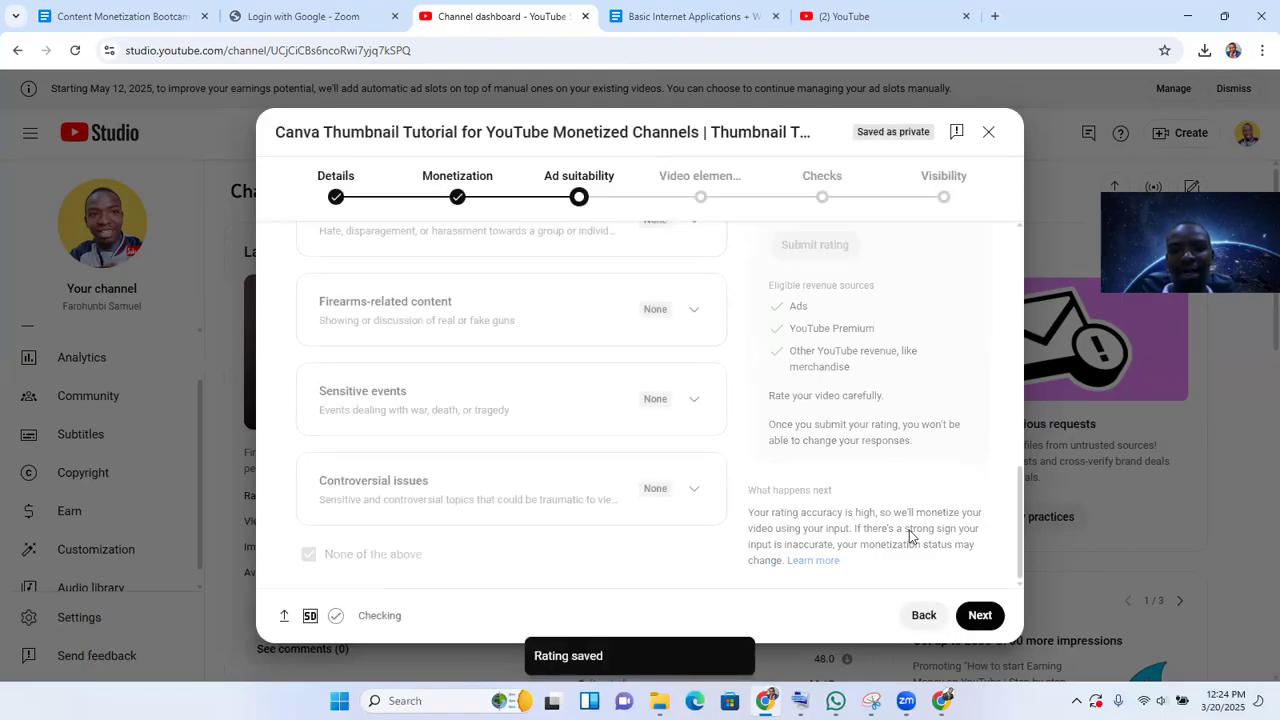
Step: Add a video card for "How to get remote jobs to work and earn daily" at 00:00:00, preview it and save
{"action": "left_click", "coordinate": [970, 615]}
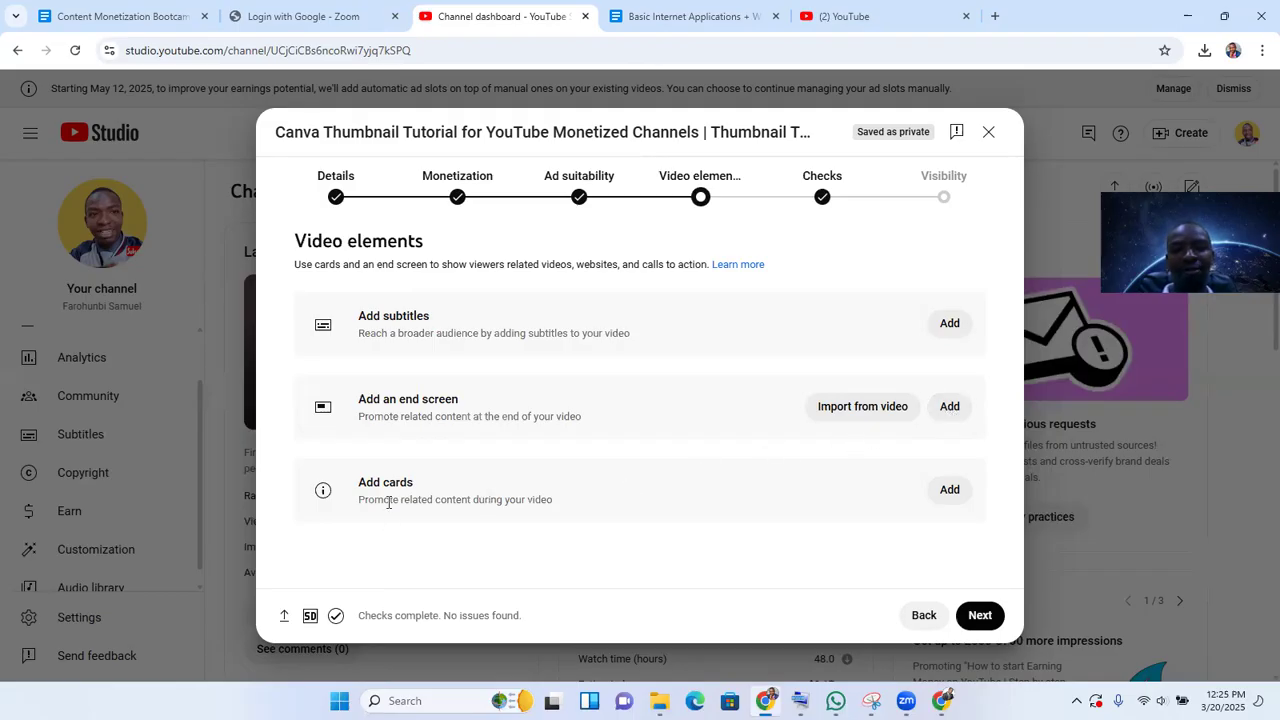
{"action": "left_click", "coordinate": [948, 497]}
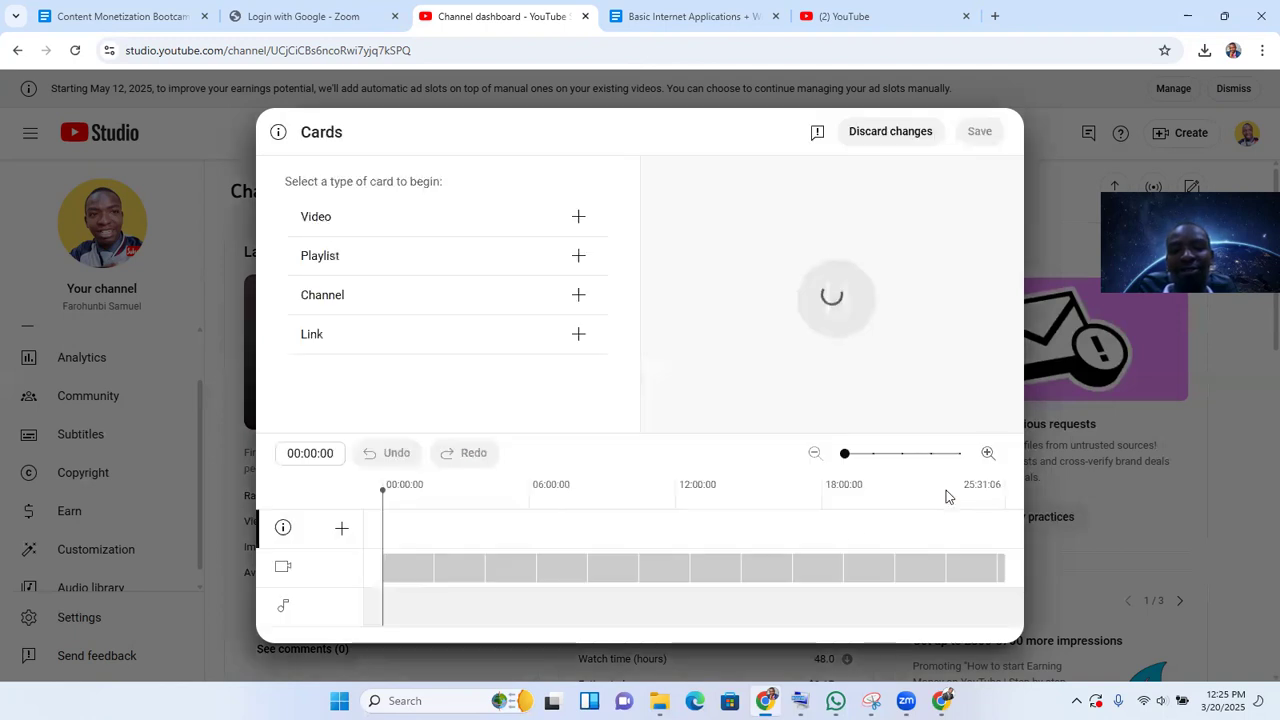
{"action": "left_click", "coordinate": [578, 220]}
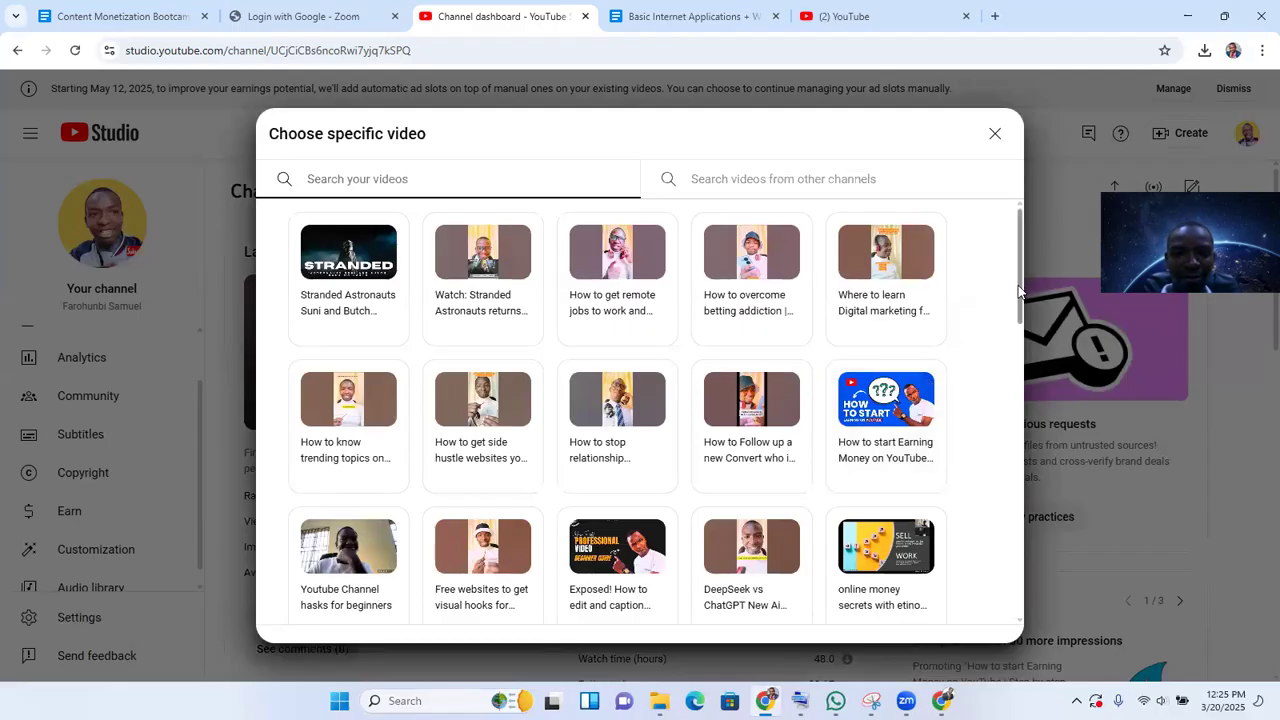
{"action": "left_click", "coordinate": [606, 278]}
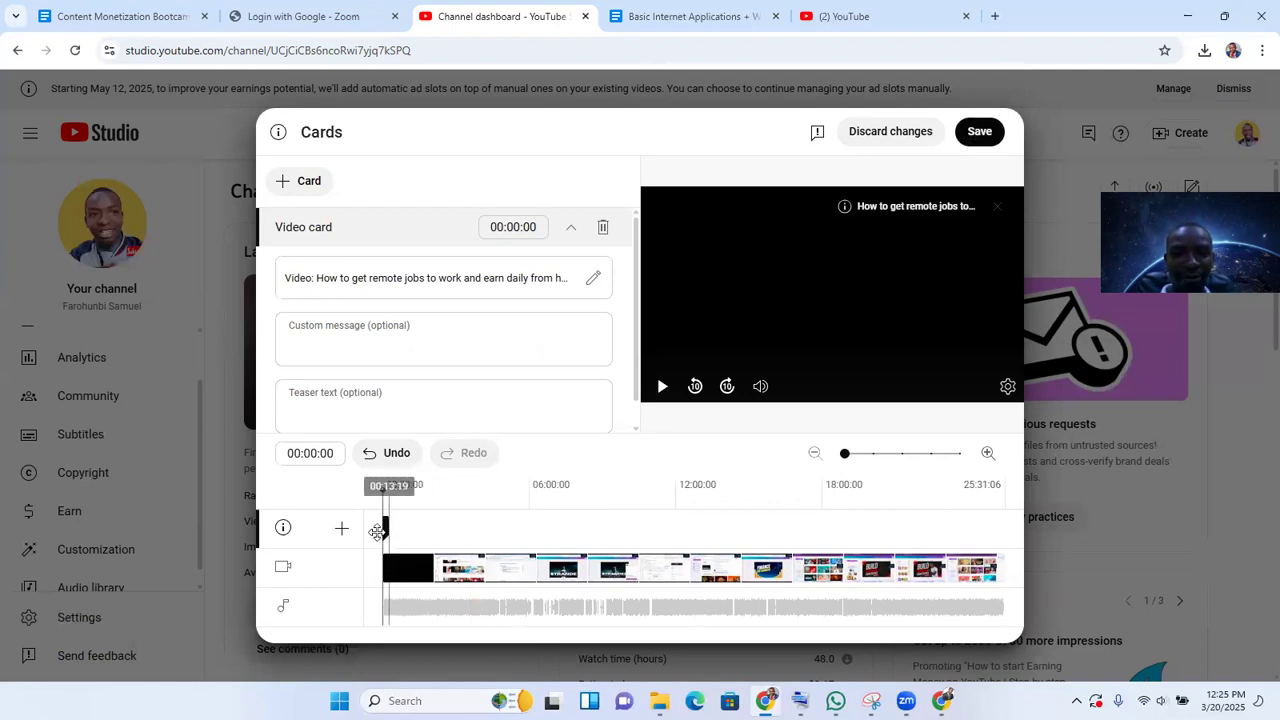
{"action": "left_click", "coordinate": [662, 387]}
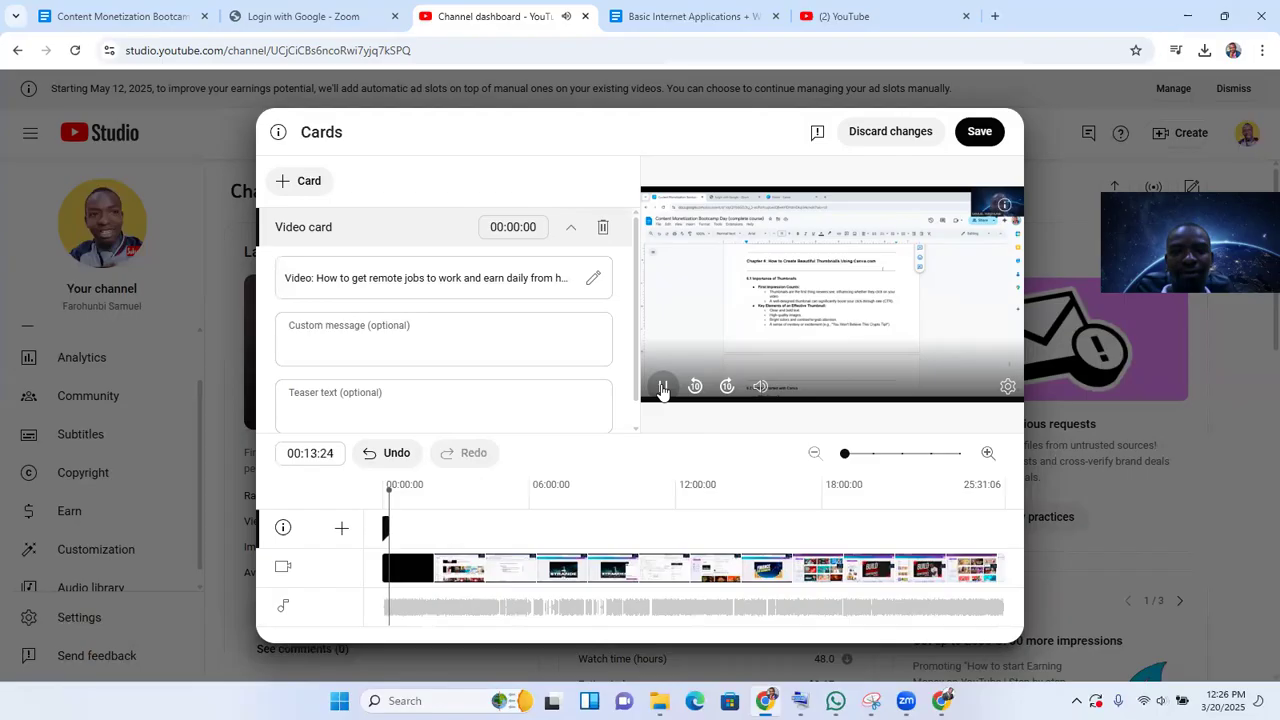
{"action": "left_click", "coordinate": [661, 391]}
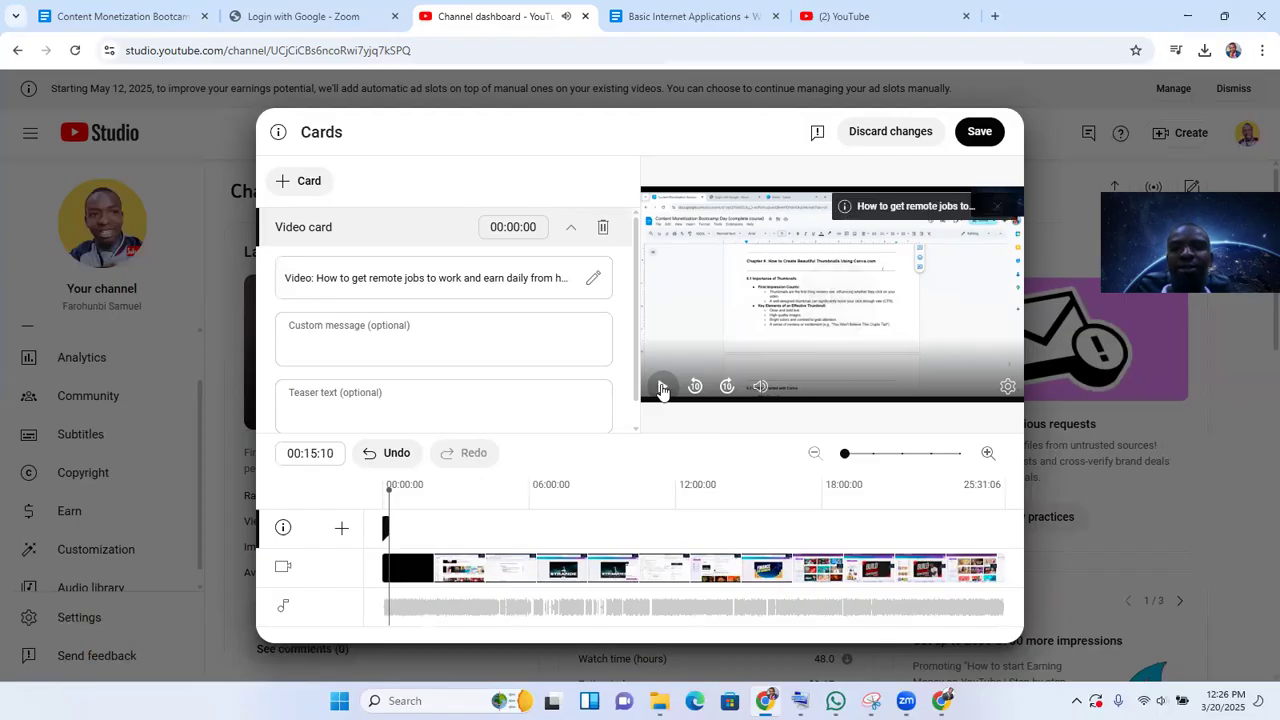
{"action": "left_click", "coordinate": [975, 138]}
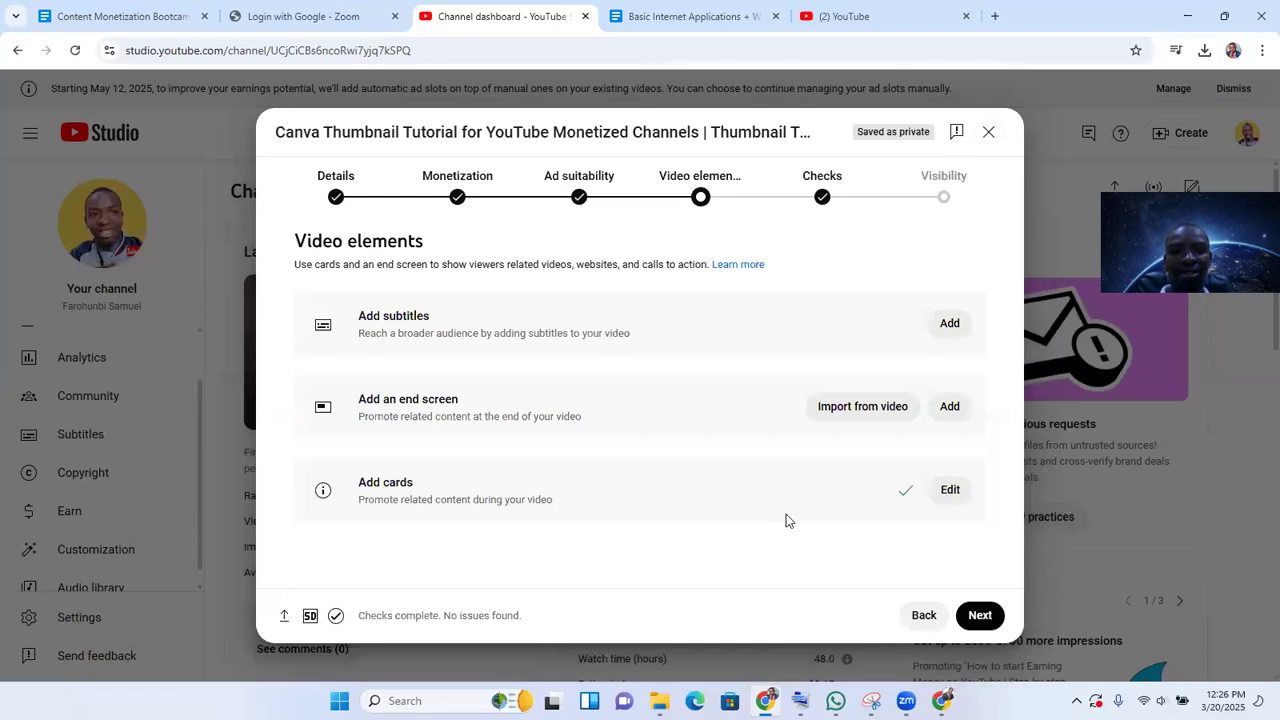
Step: Advance past the video elements and checks stages and review the save, publish and schedule options under Visibility
{"action": "left_click", "coordinate": [970, 617]}
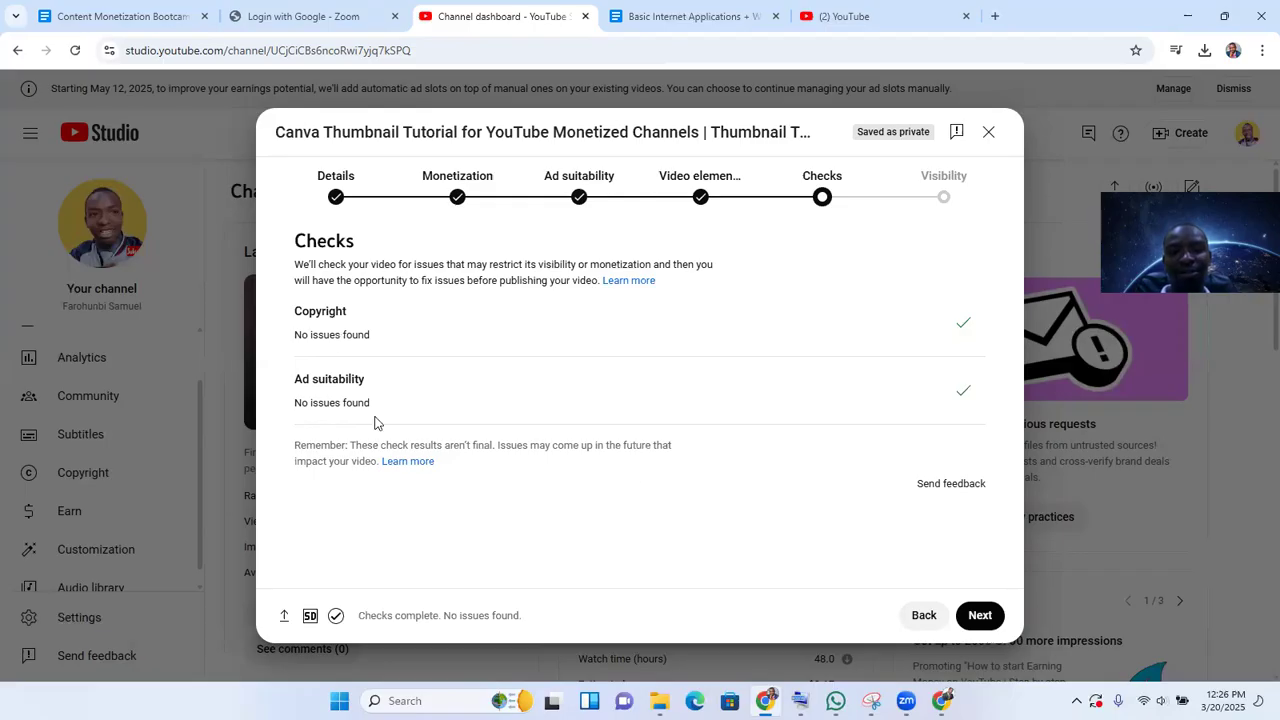
{"action": "left_click", "coordinate": [980, 617]}
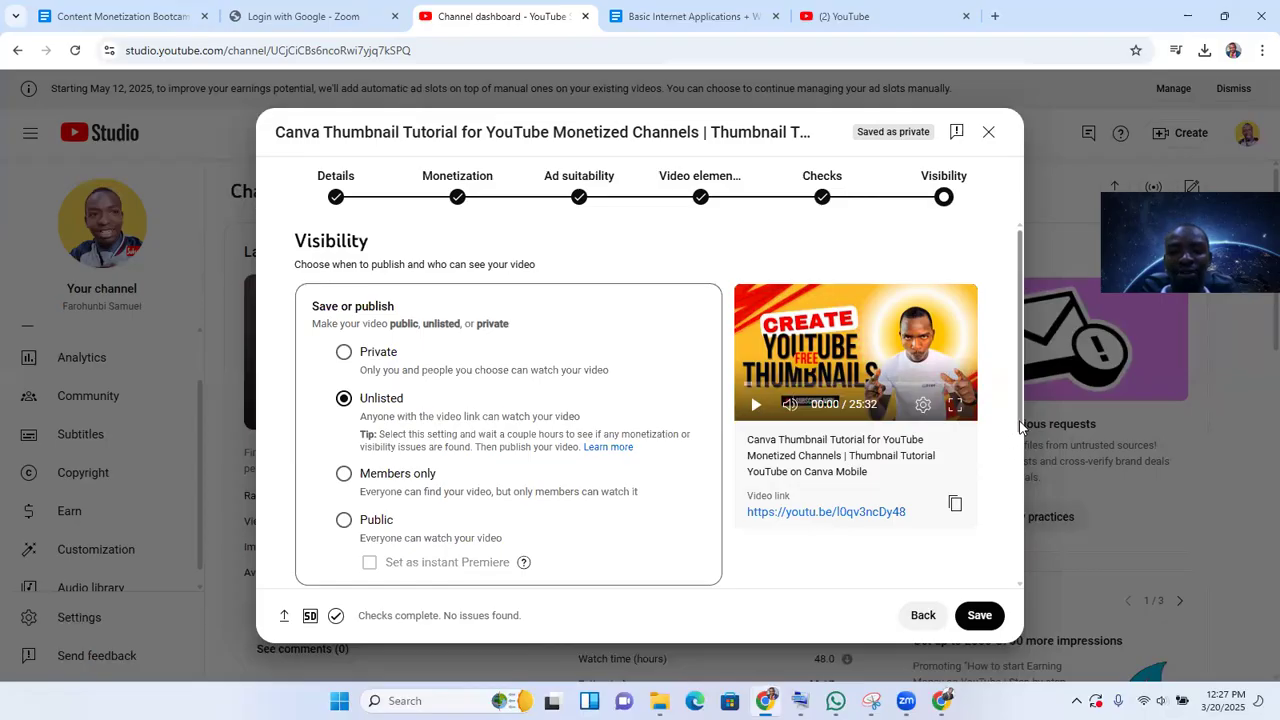
{"action": "scroll", "coordinate": [1016, 493], "scroll_direction": "down", "scroll_amount": 3}
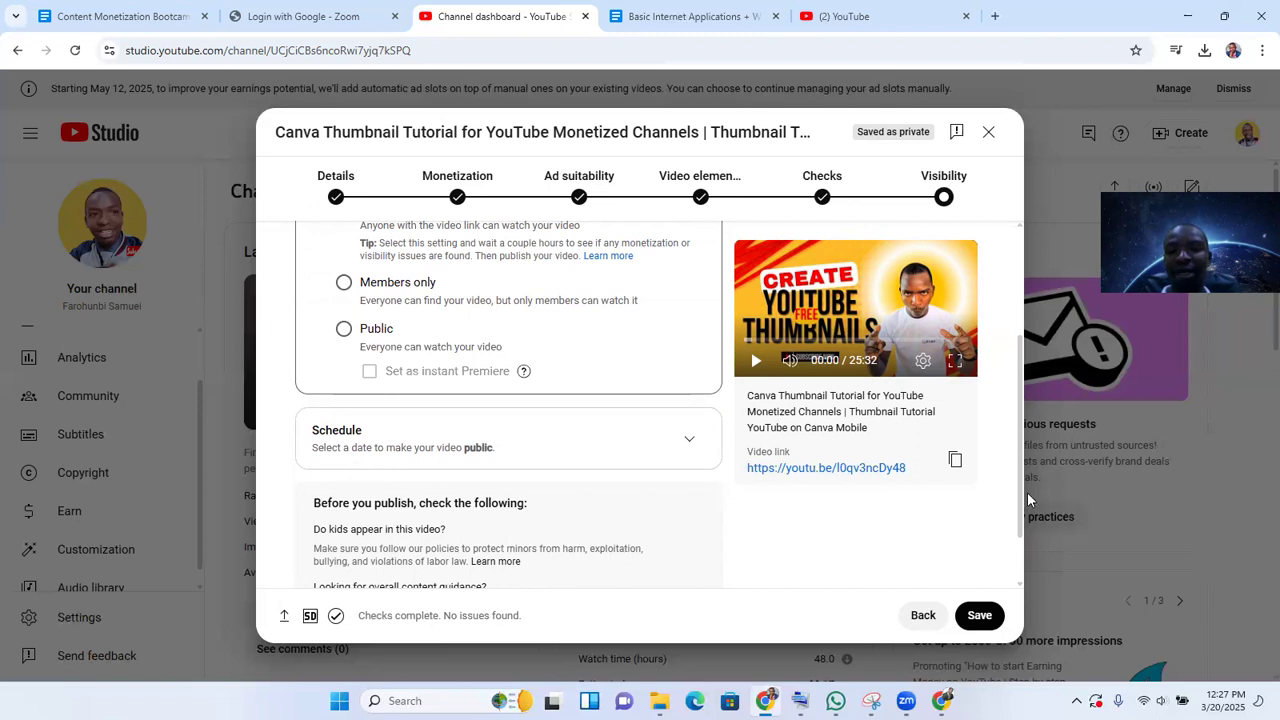
{"action": "left_click_drag", "start_coordinate": [1020, 497], "coordinate": [1015, 455]}
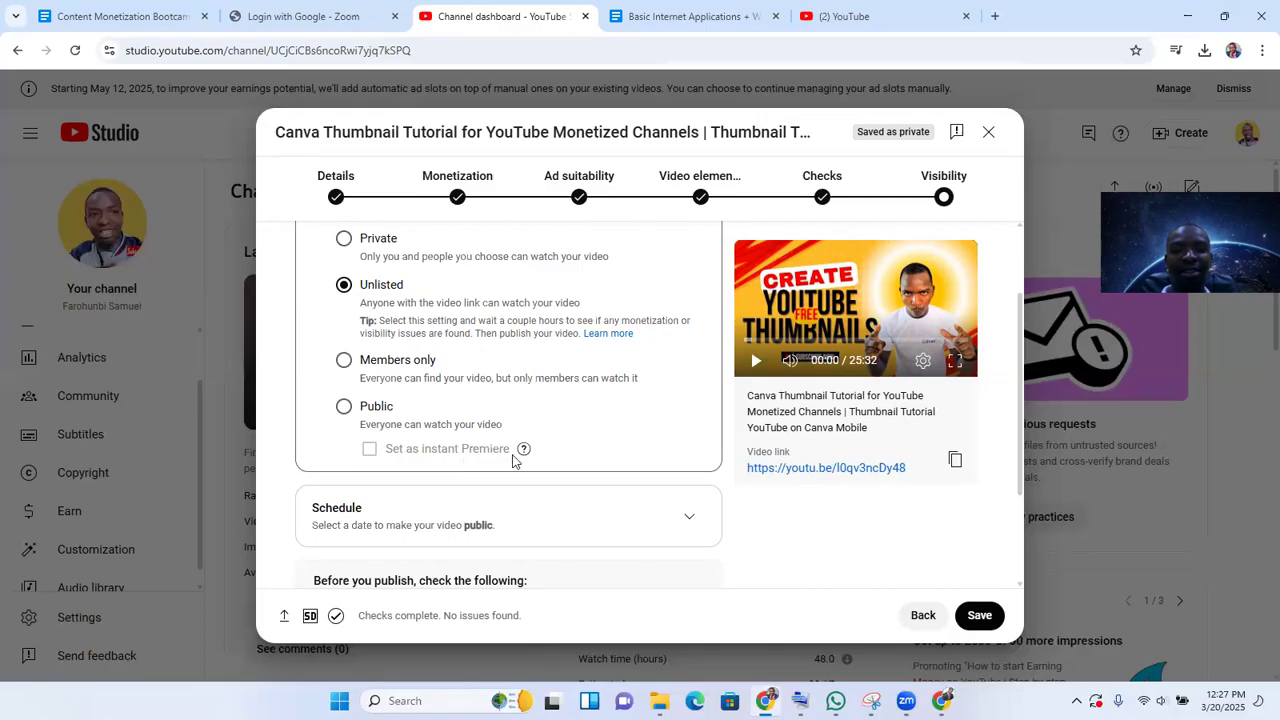
{"action": "mouse_move", "coordinate": [524, 455]}
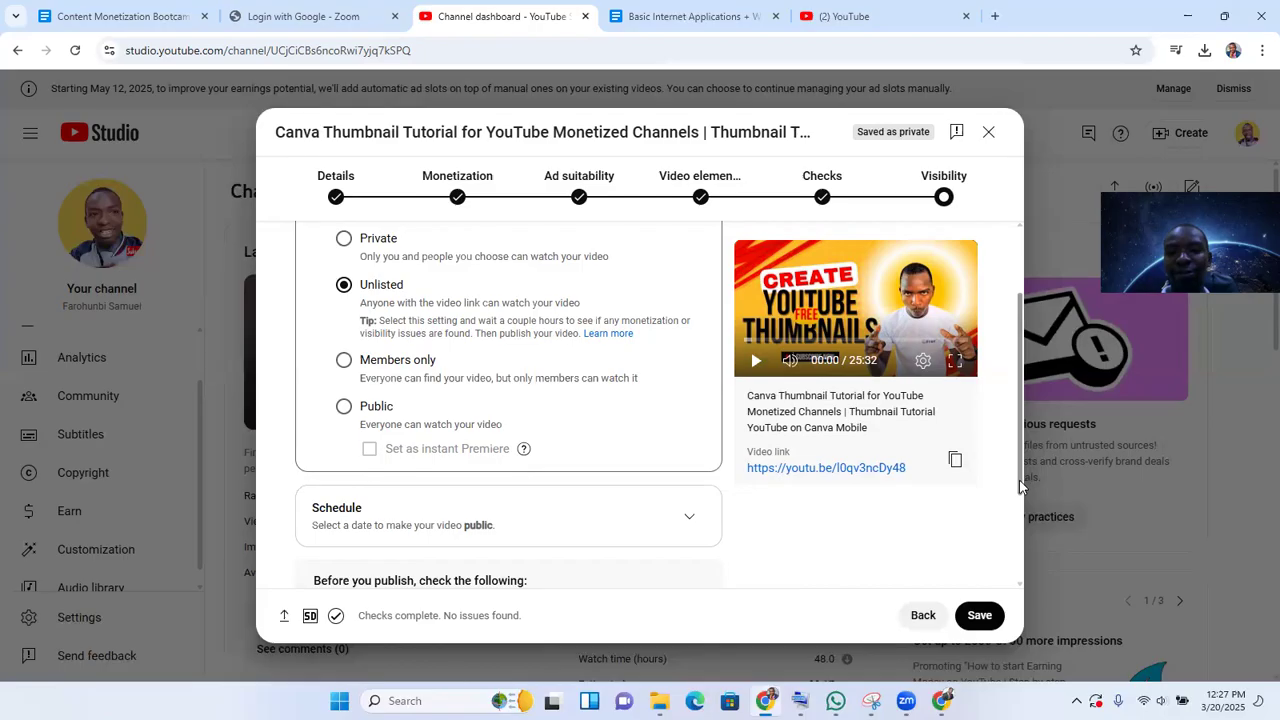
{"action": "left_click_drag", "start_coordinate": [1020, 487], "coordinate": [1007, 537]}
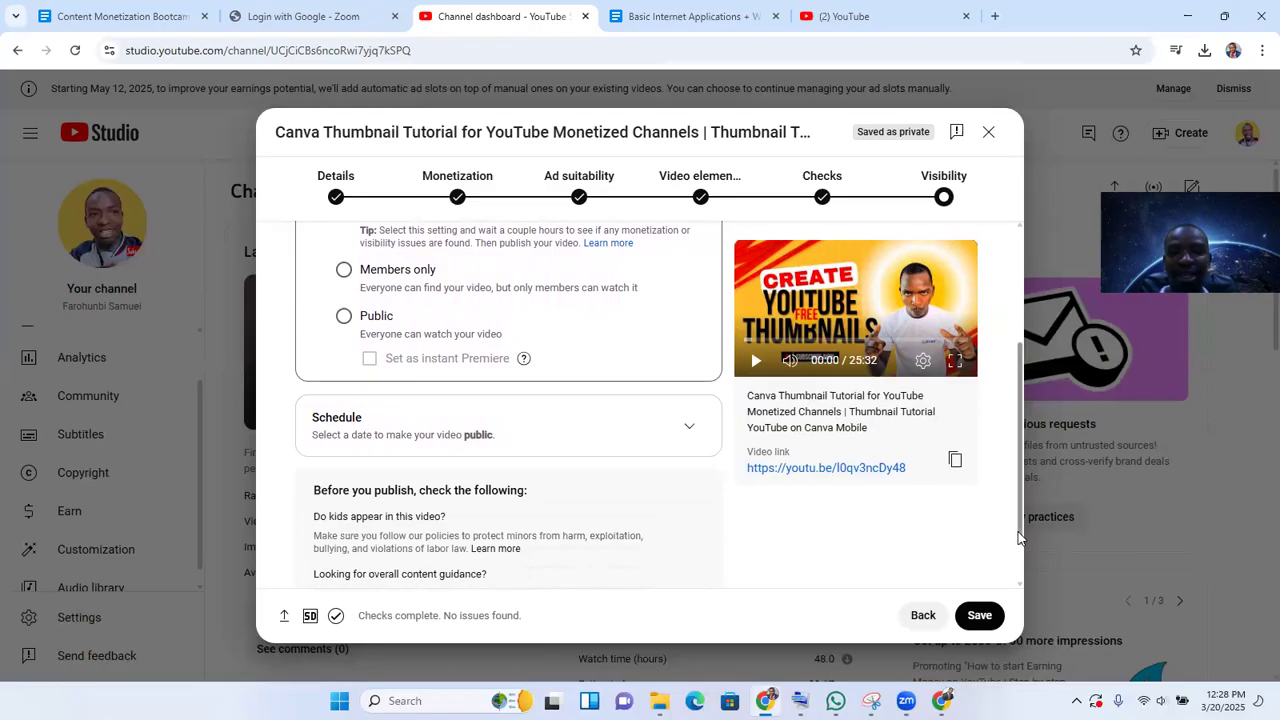
{"action": "left_click_drag", "start_coordinate": [1018, 538], "coordinate": [1020, 491]}
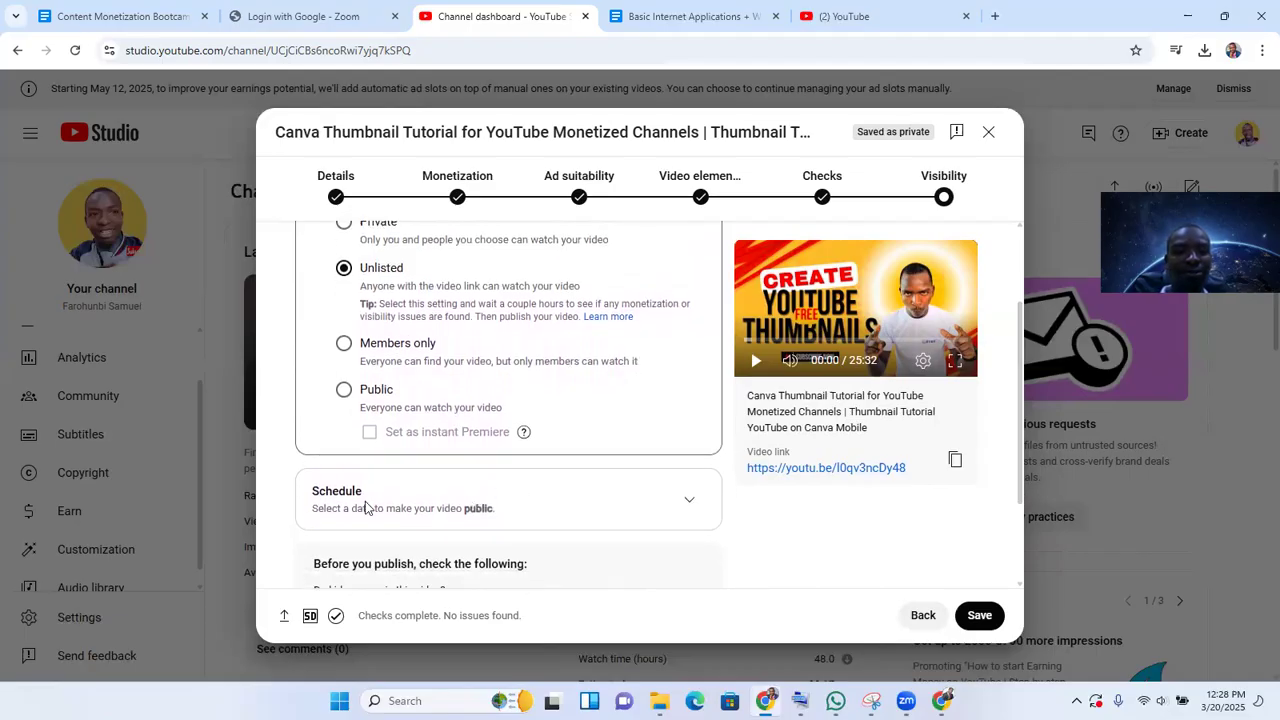
Step: Try scheduling the video to go from private to public on Mar 21, 2025 at 1:45 PM
{"action": "left_click", "coordinate": [687, 503]}
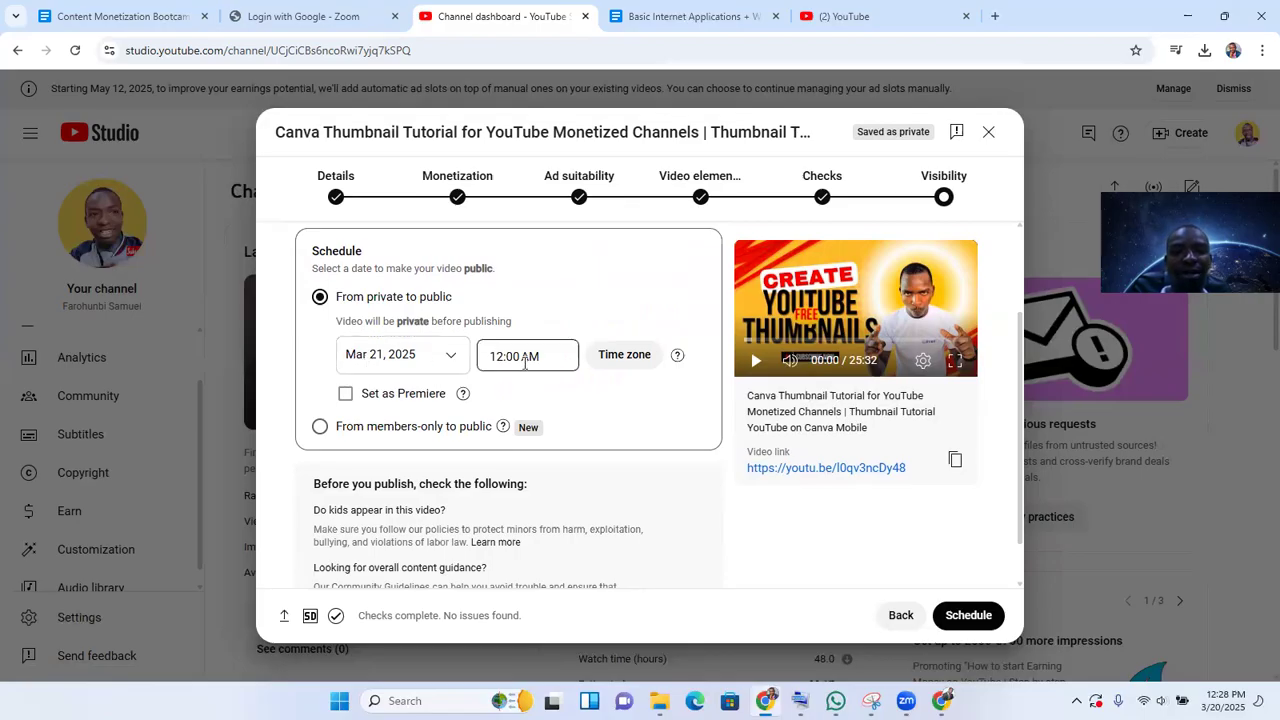
{"action": "left_click", "coordinate": [376, 354]}
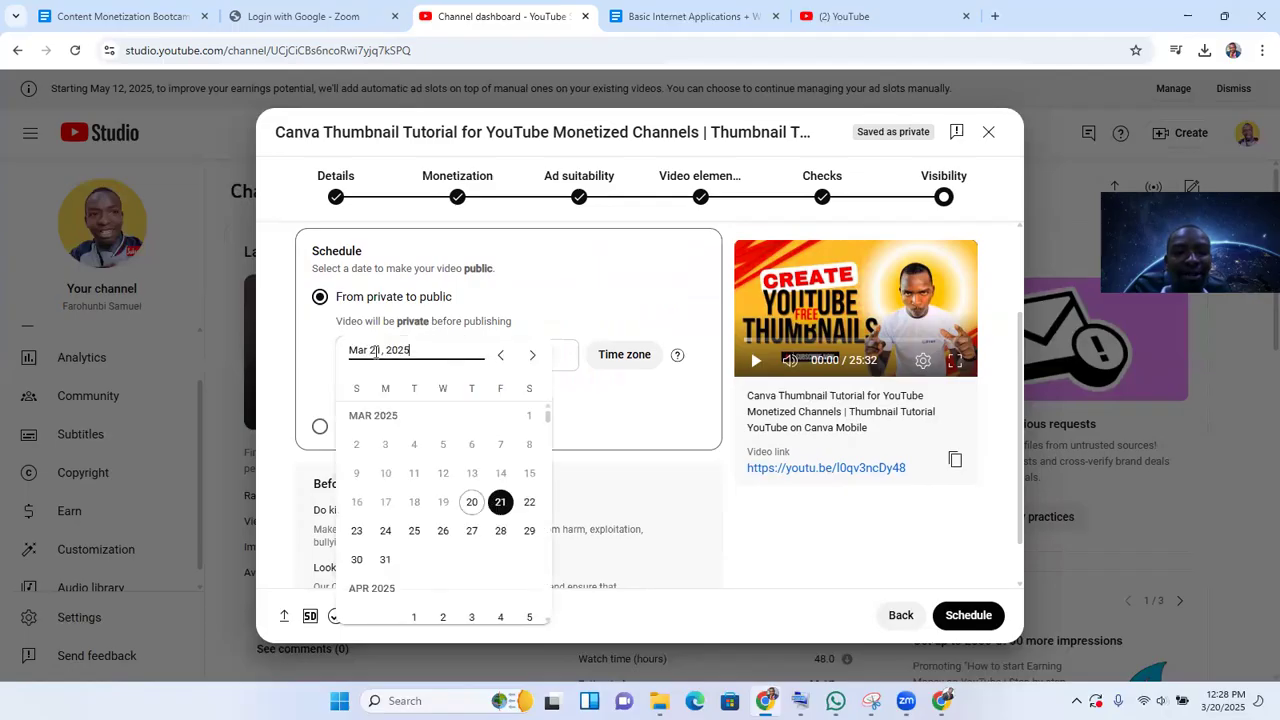
{"action": "left_click", "coordinate": [502, 507]}
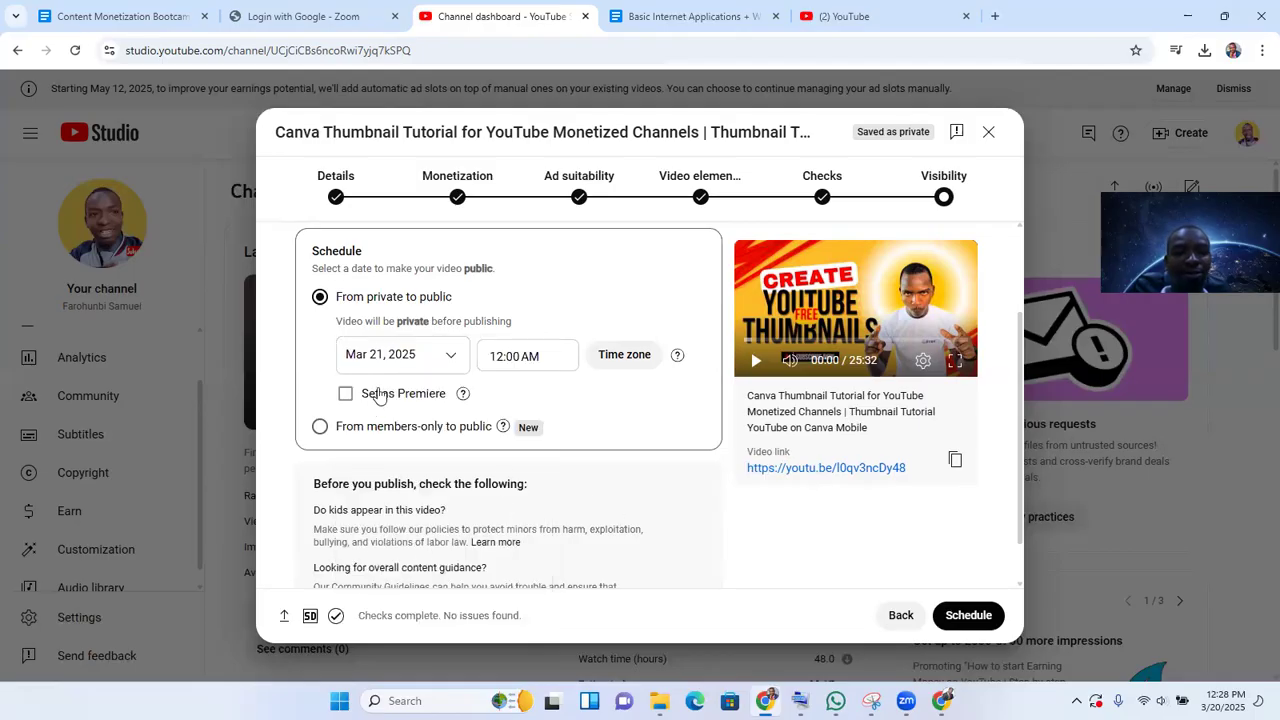
{"action": "left_click", "coordinate": [519, 356]}
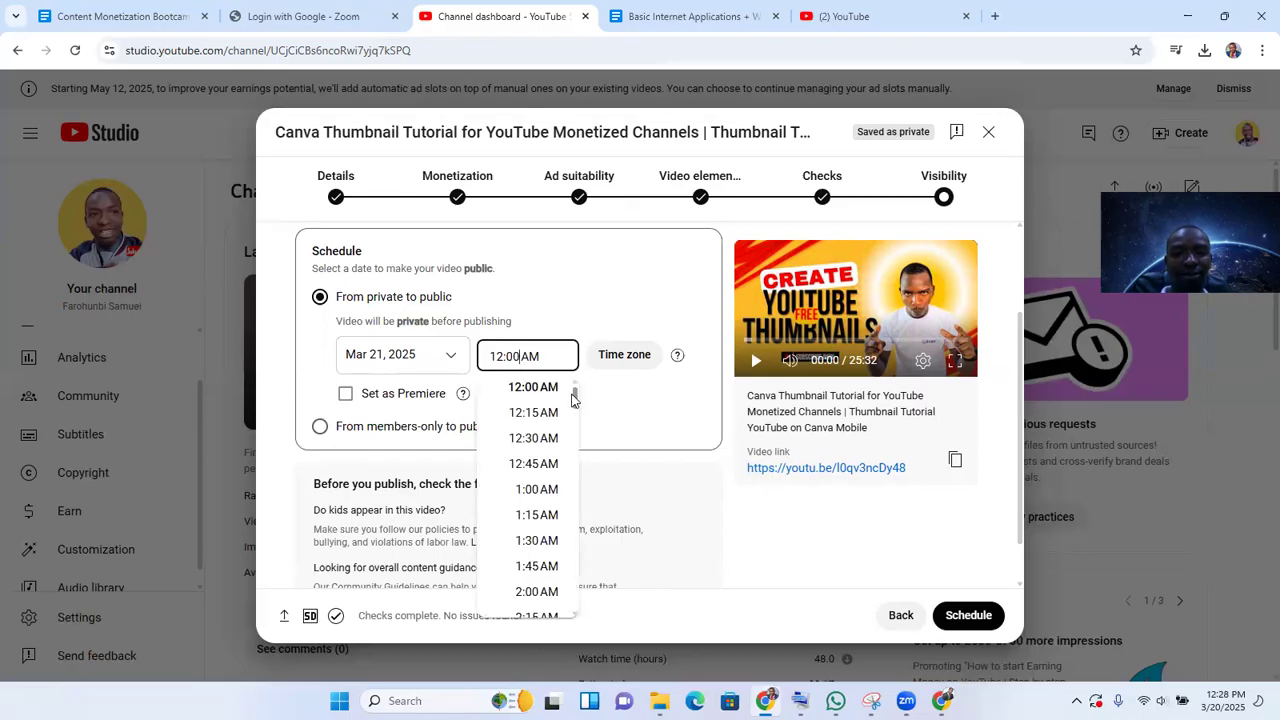
{"action": "left_click_drag", "start_coordinate": [575, 400], "coordinate": [576, 524]}
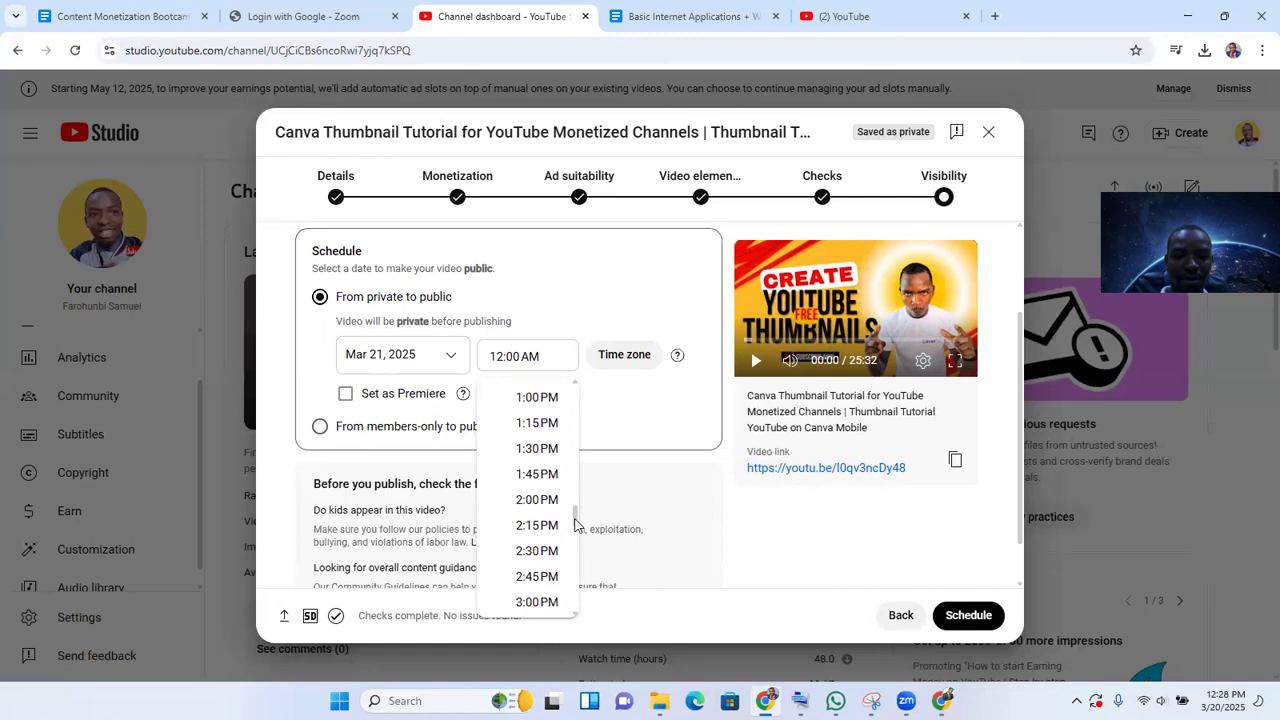
{"action": "left_click", "coordinate": [526, 474]}
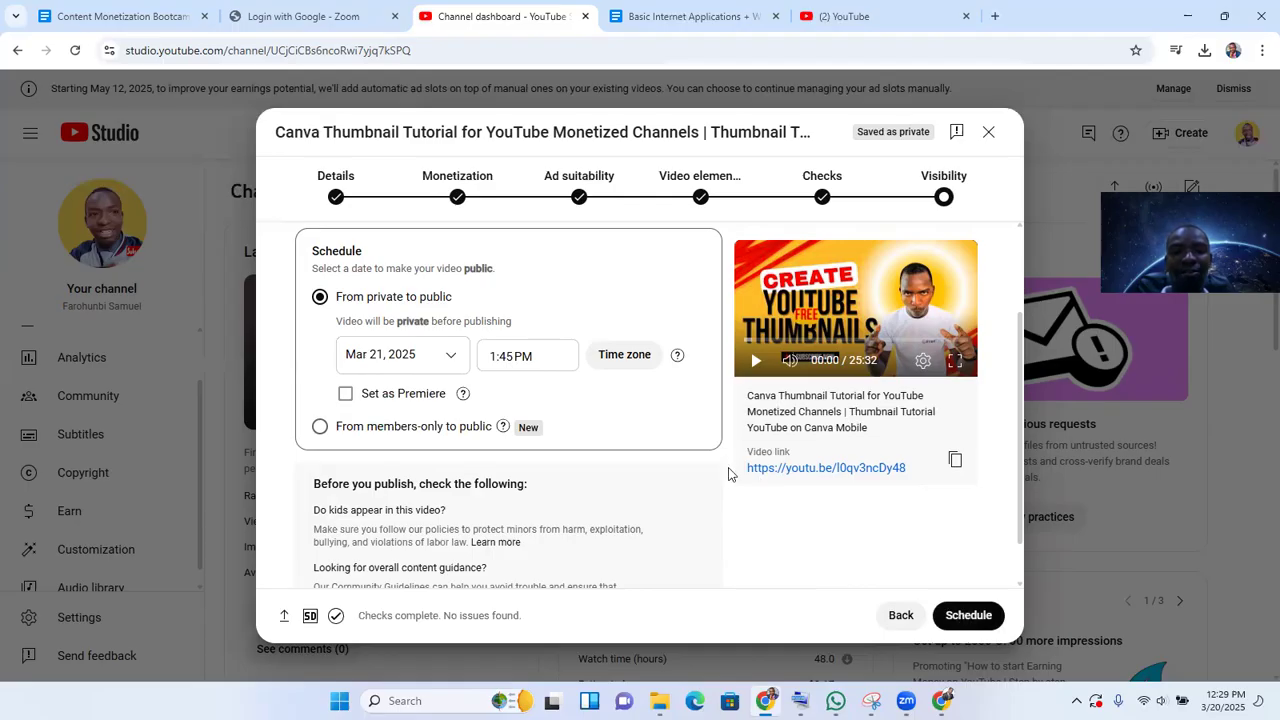
Step: Save the video as Unlisted instead of scheduling it, and open the channel's content list
{"action": "left_click_drag", "start_coordinate": [1018, 528], "coordinate": [1016, 437]}
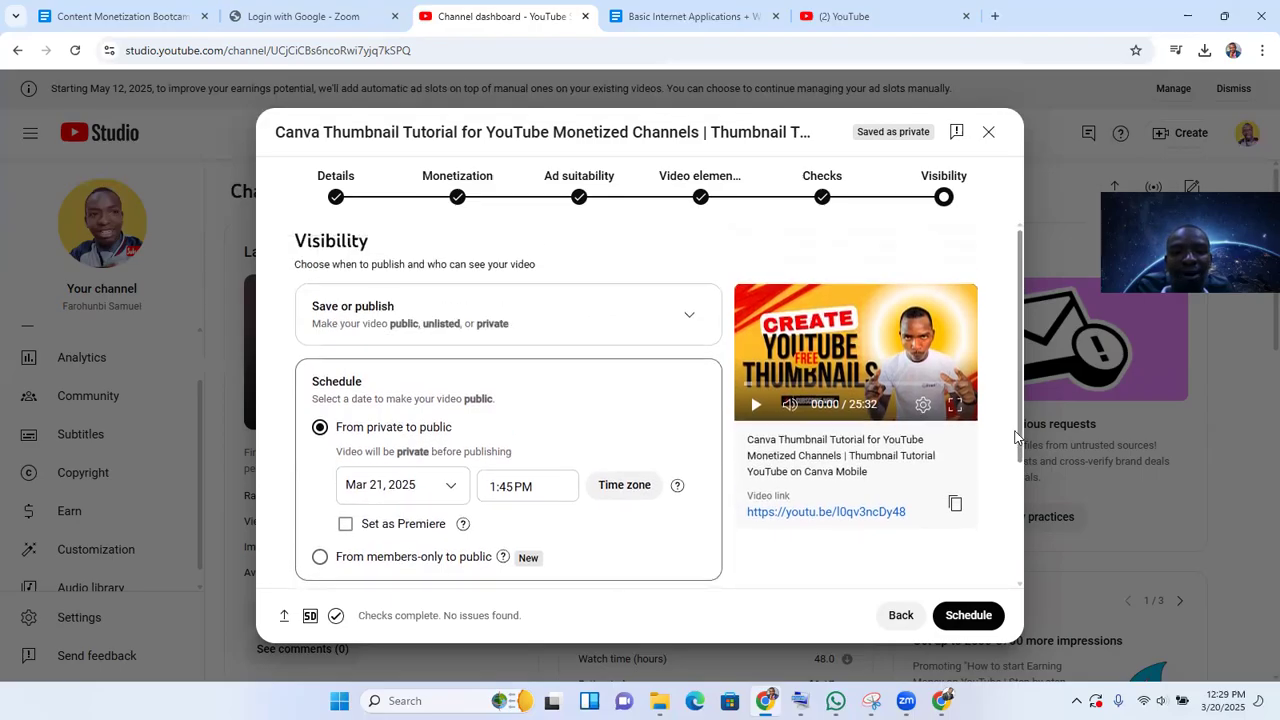
{"action": "left_click", "coordinate": [687, 322]}
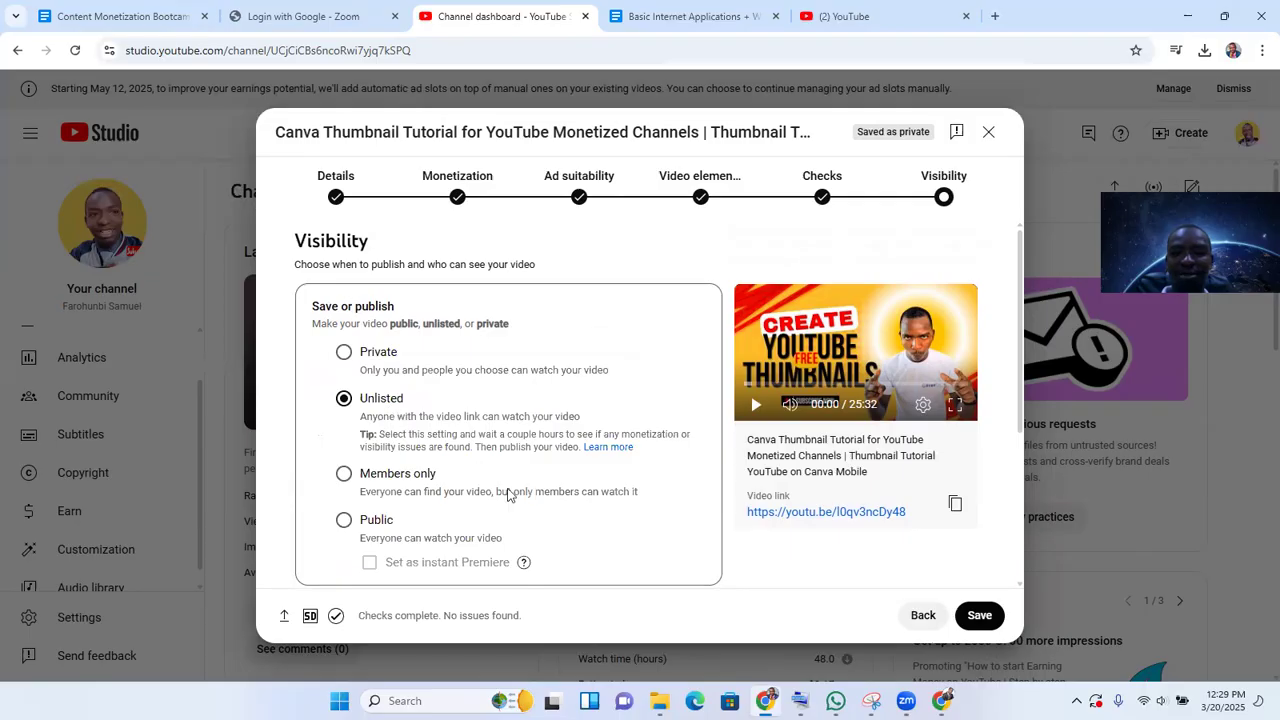
{"action": "left_click", "coordinate": [981, 616]}
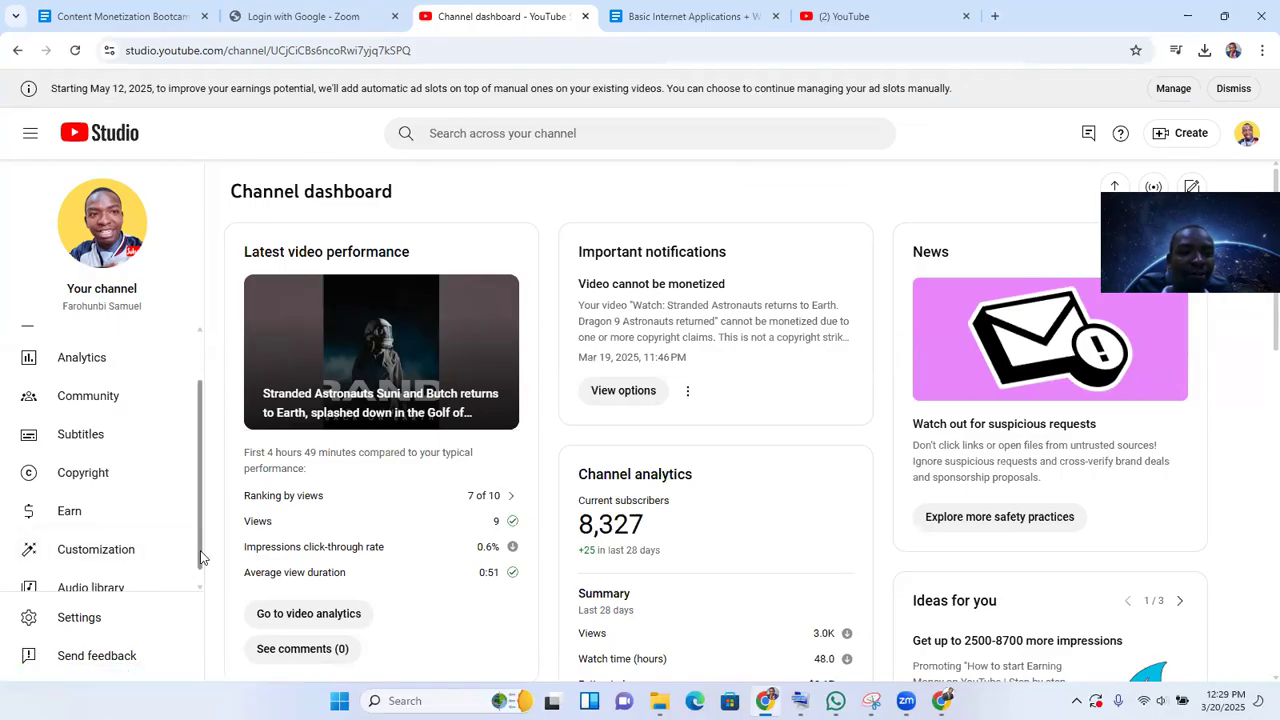
{"action": "left_click_drag", "start_coordinate": [200, 557], "coordinate": [205, 490]}
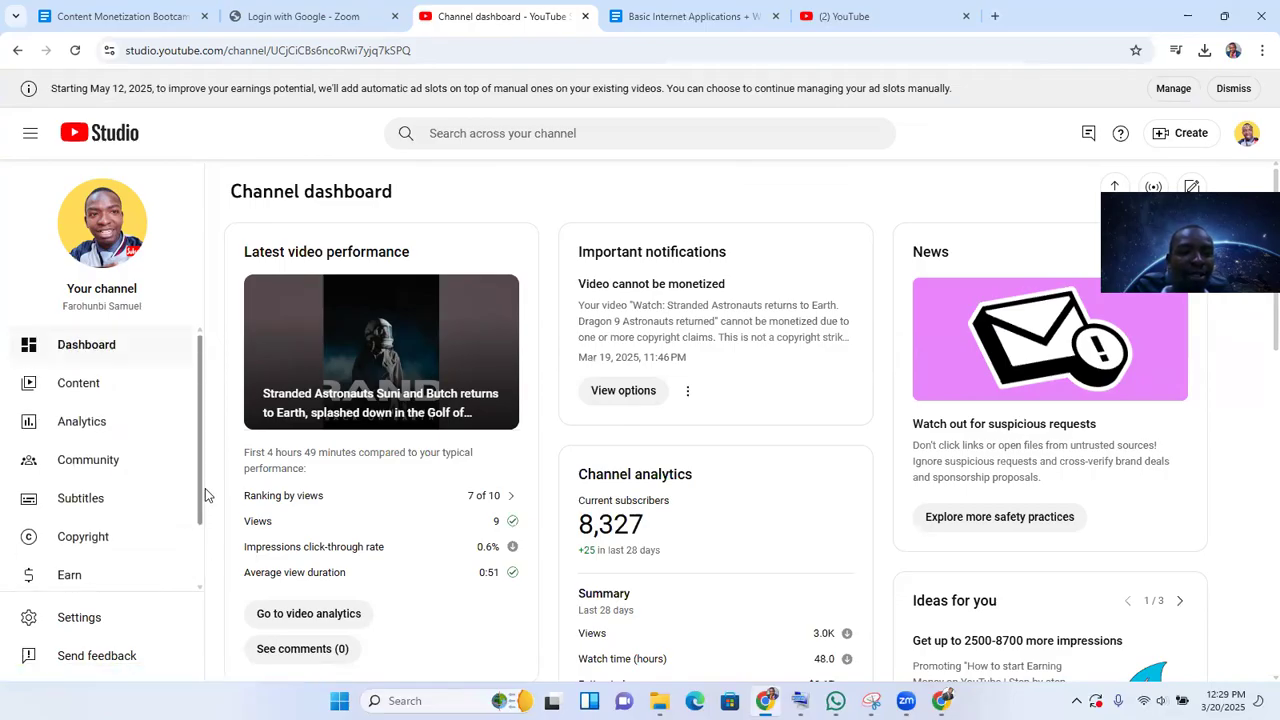
{"action": "left_click", "coordinate": [81, 389]}
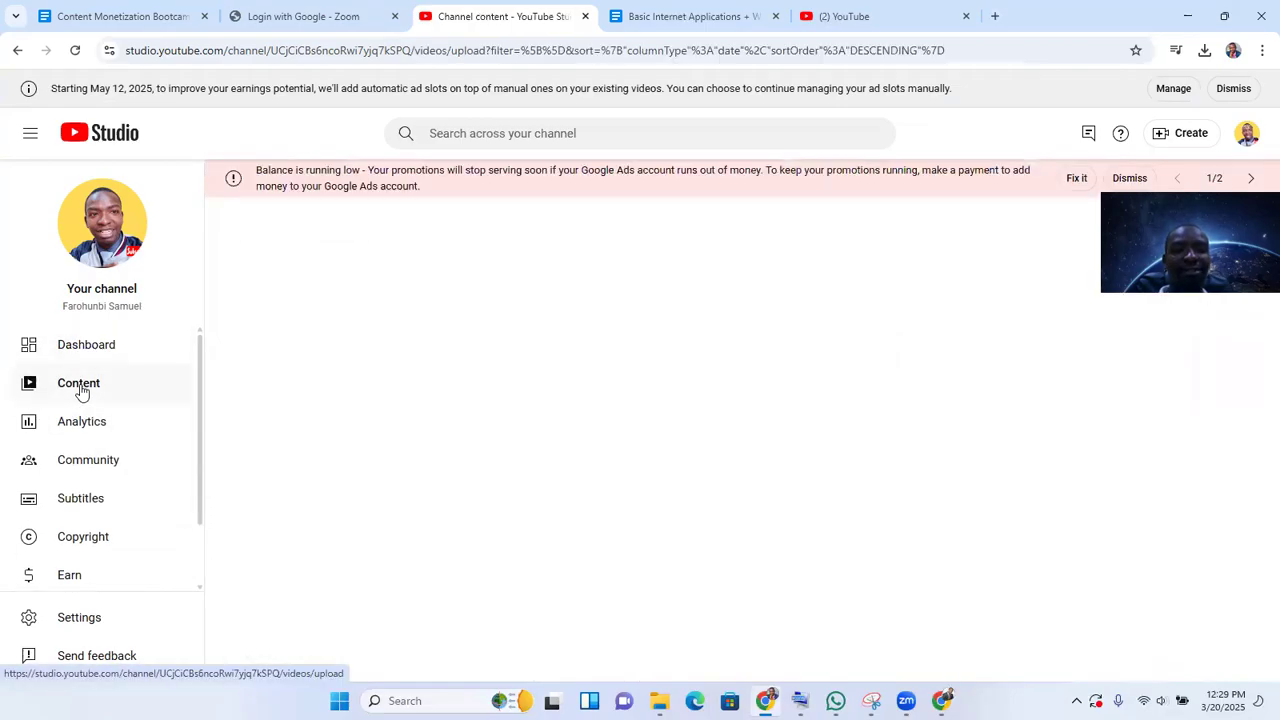